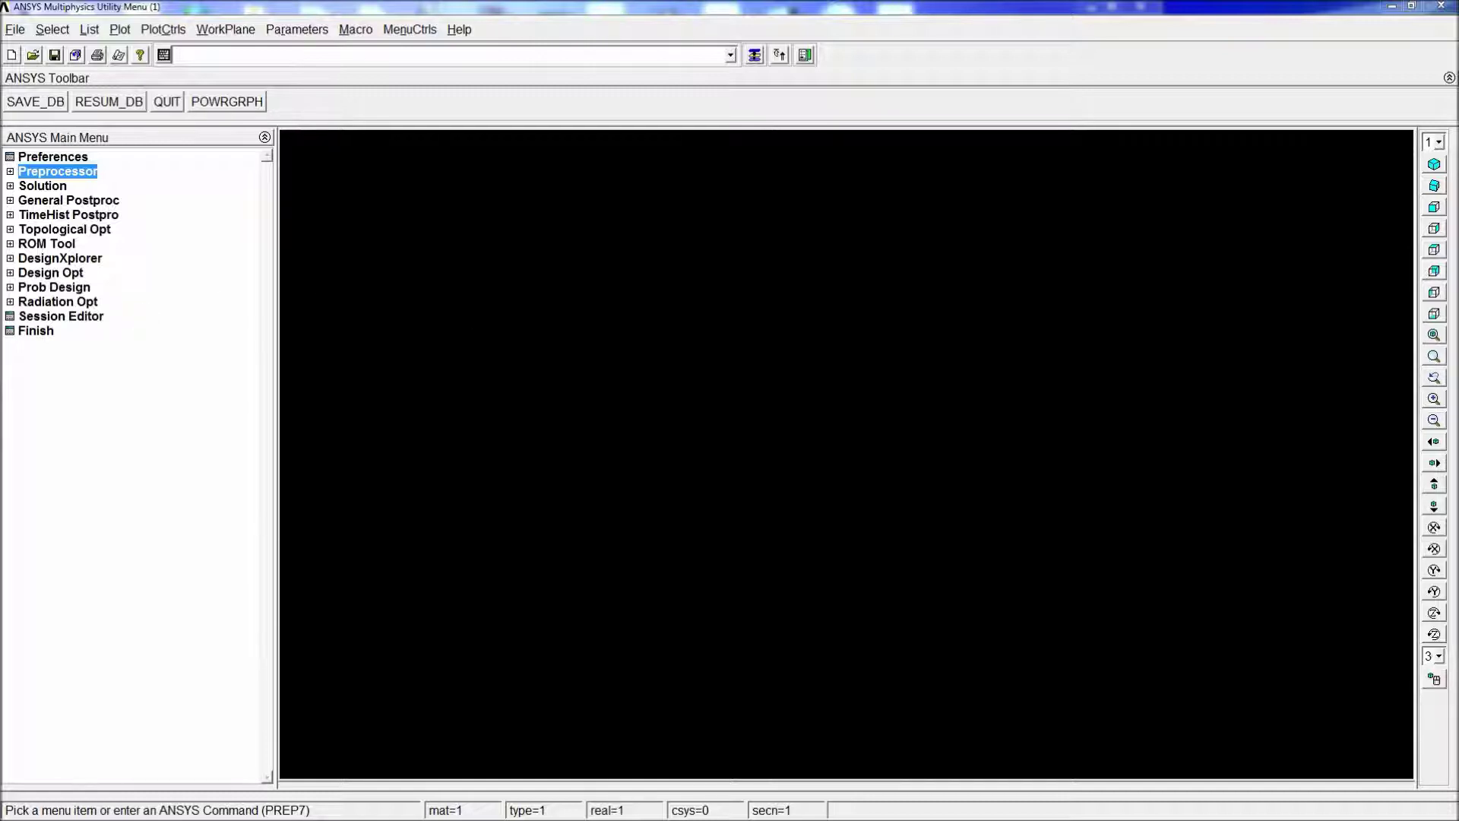
- Define element type 1 as the structural solid Brick 8 node 185
click(58, 172)
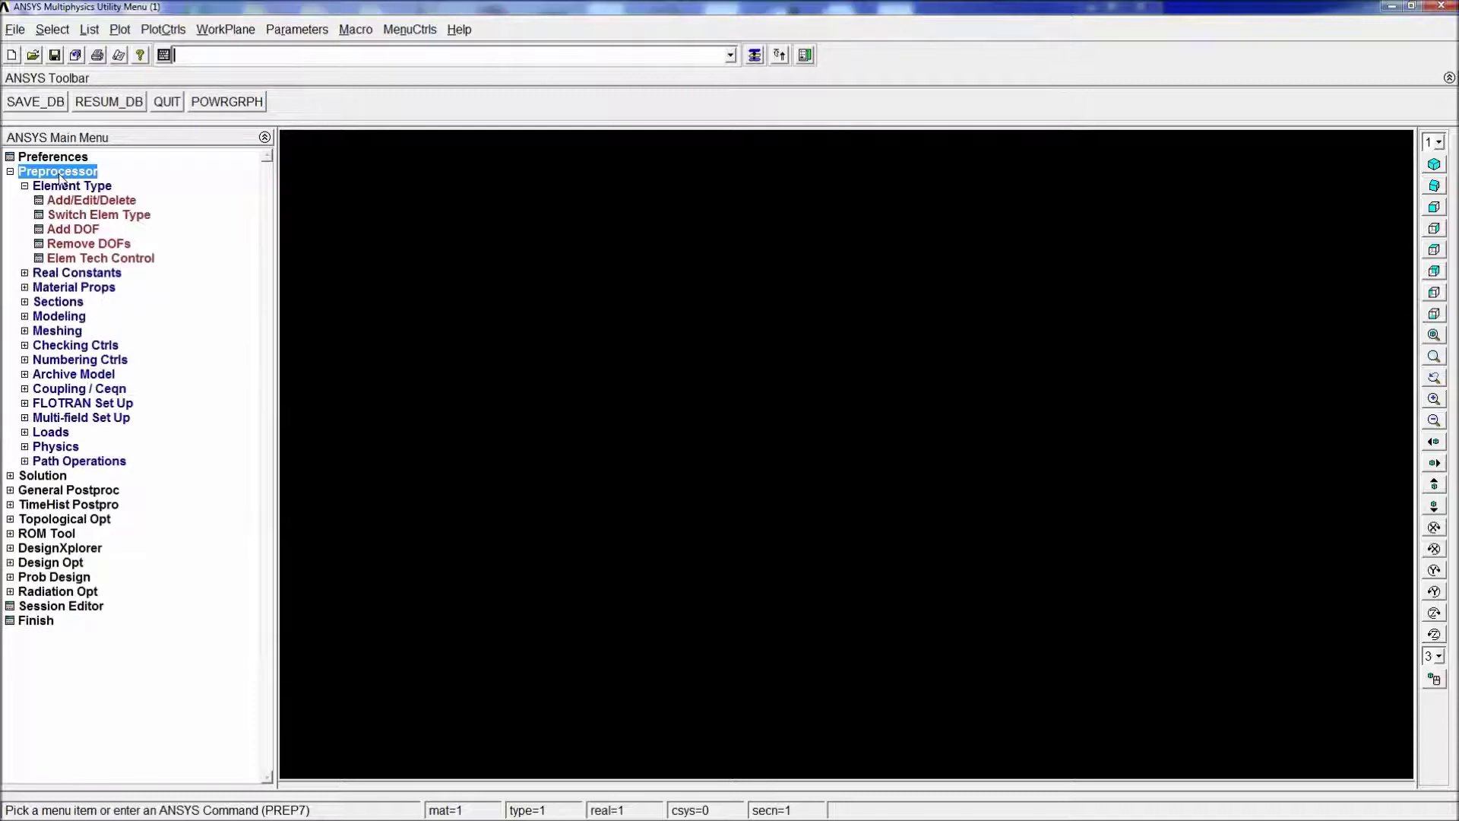
click(121, 202)
click(129, 390)
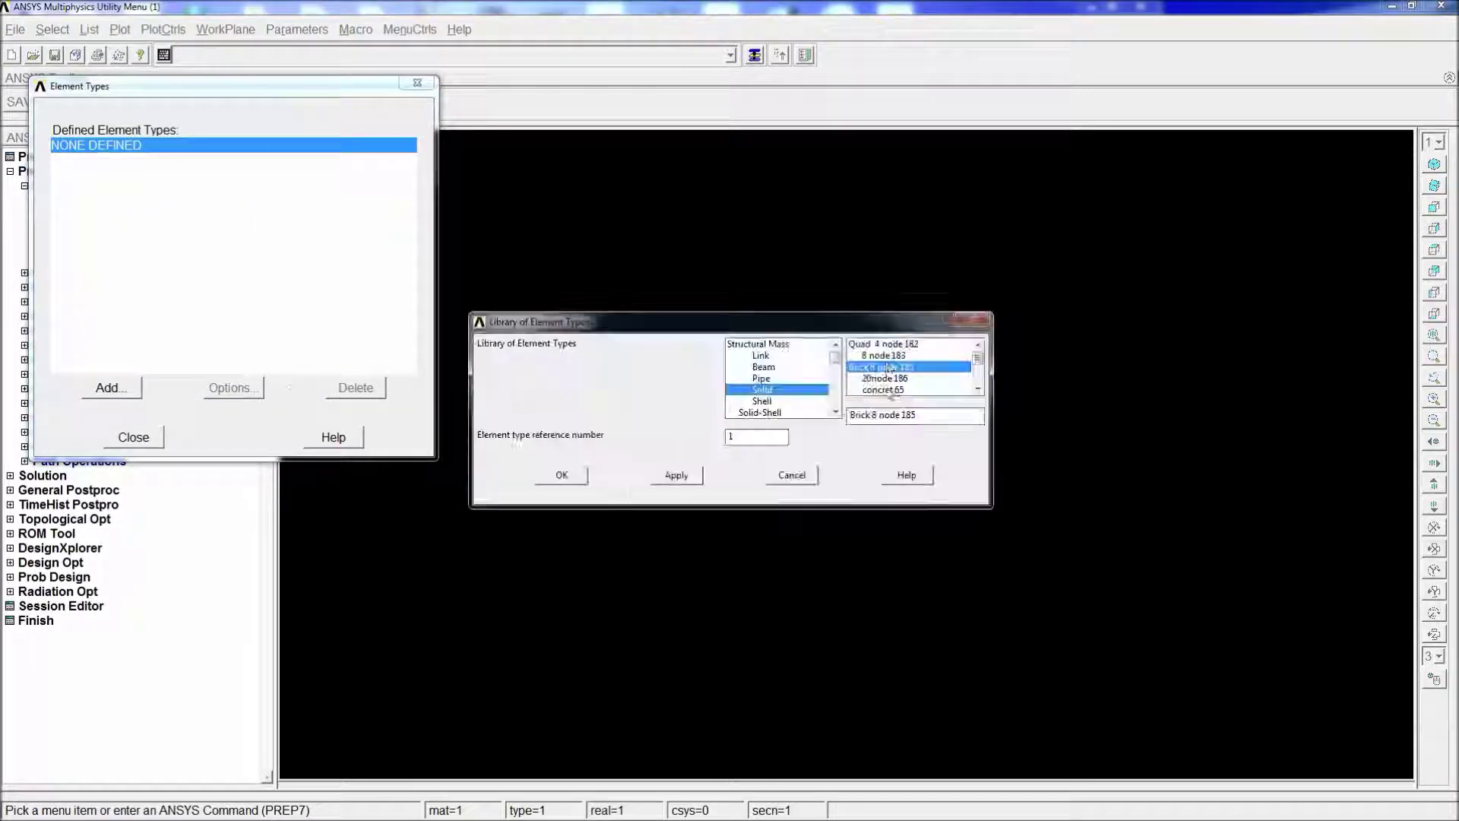
click(767, 390)
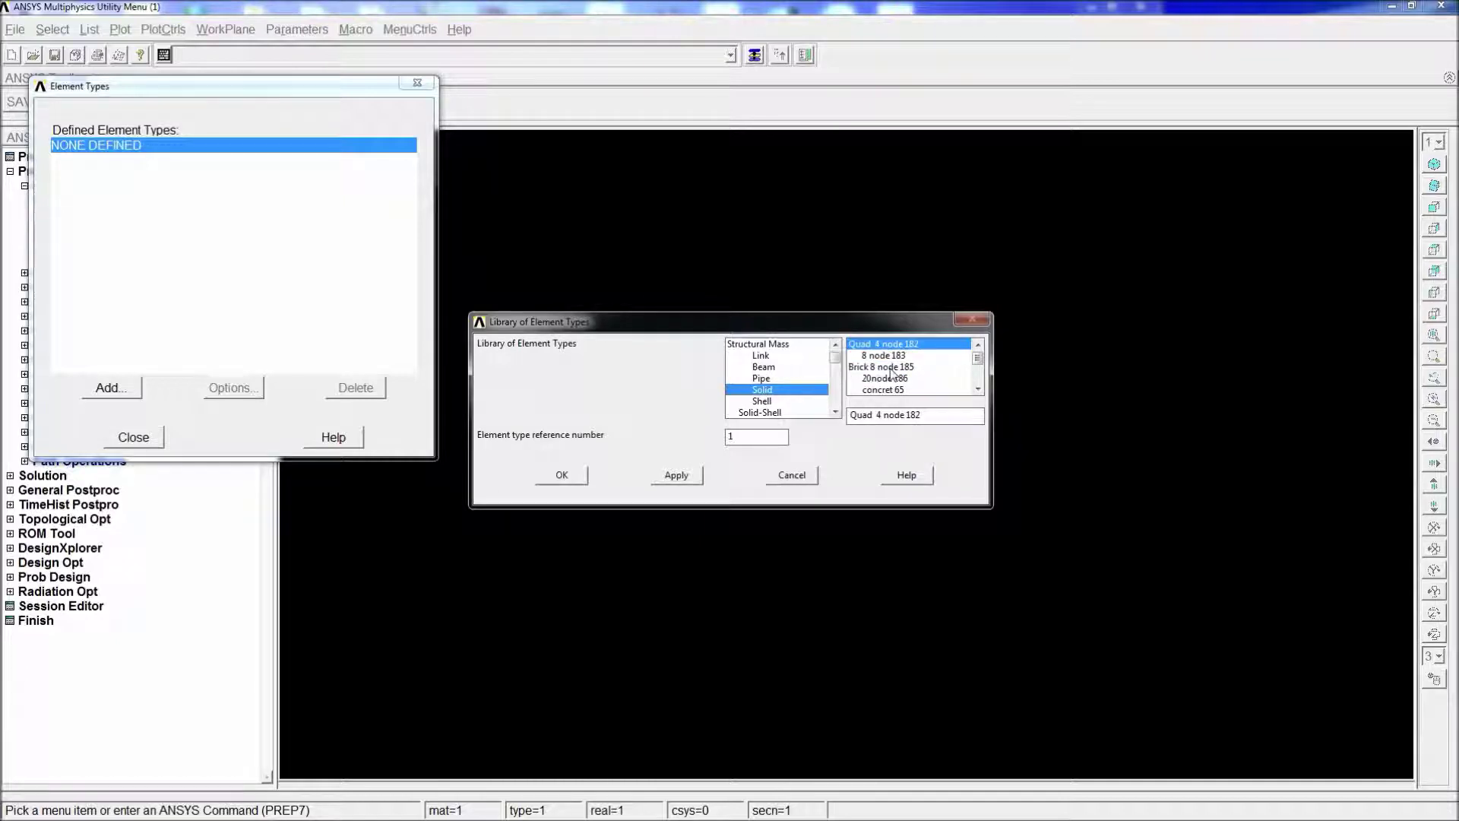
click(889, 367)
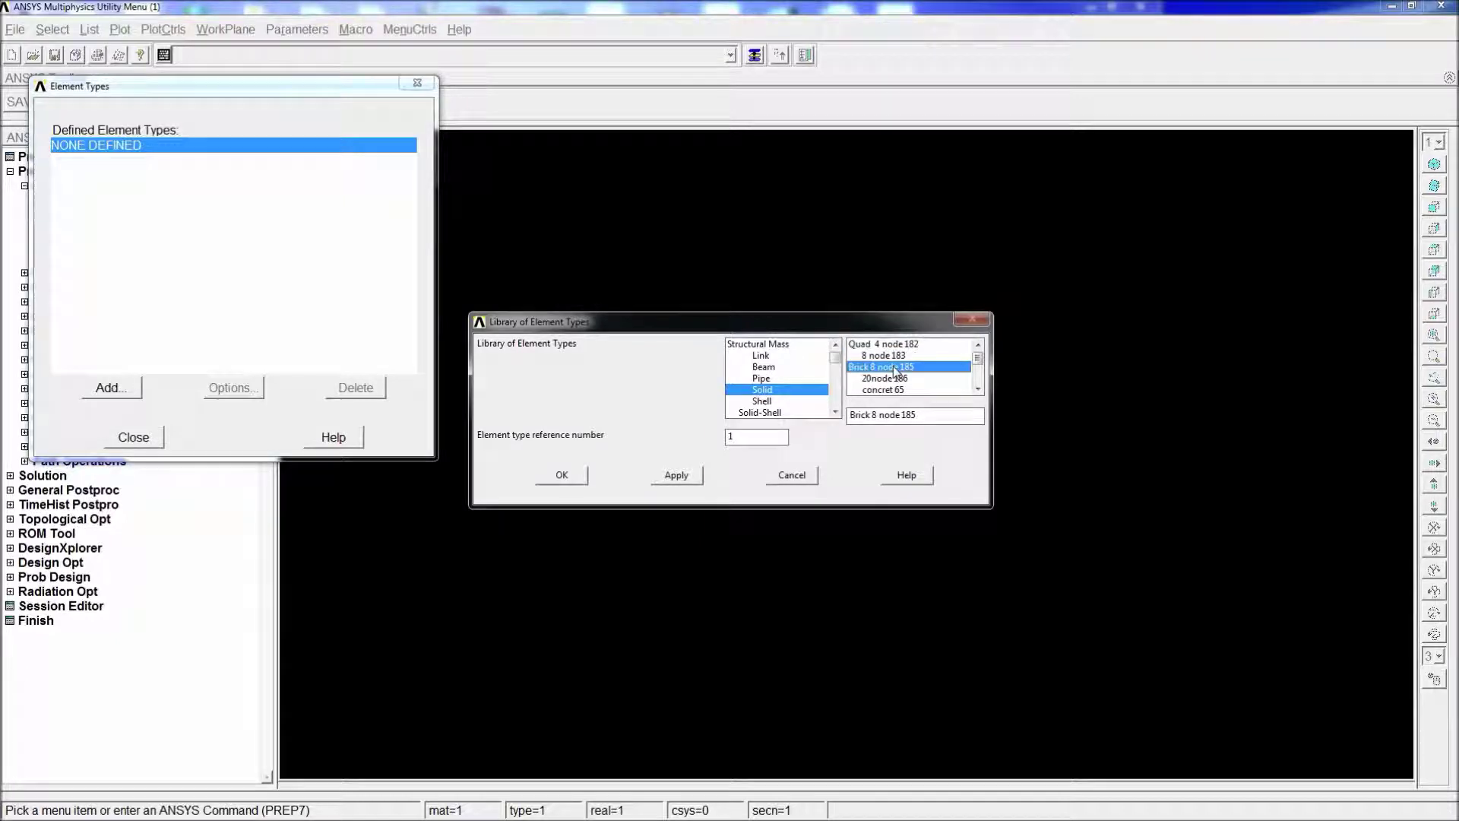
click(562, 477)
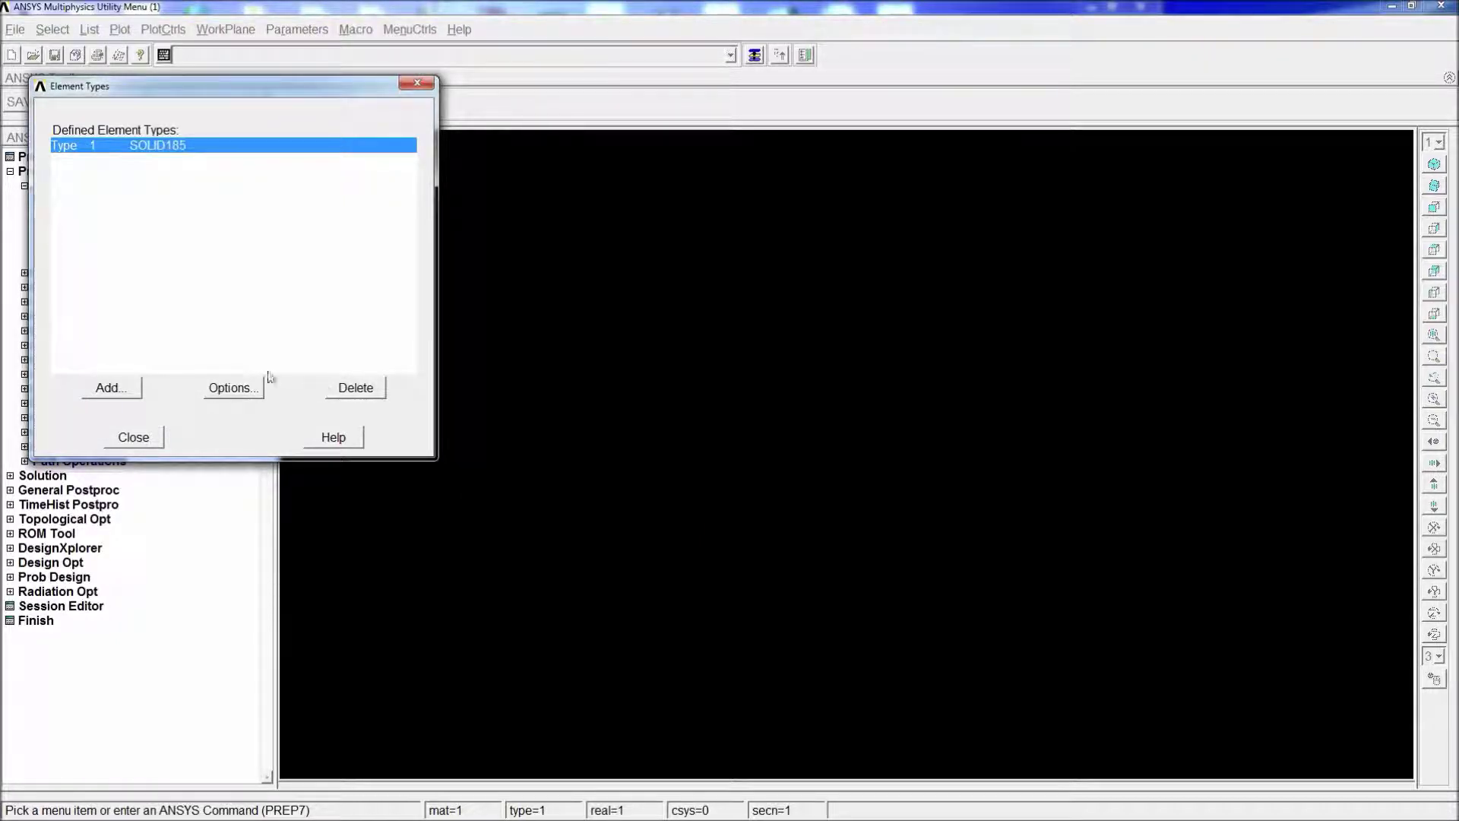
click(251, 387)
click(737, 470)
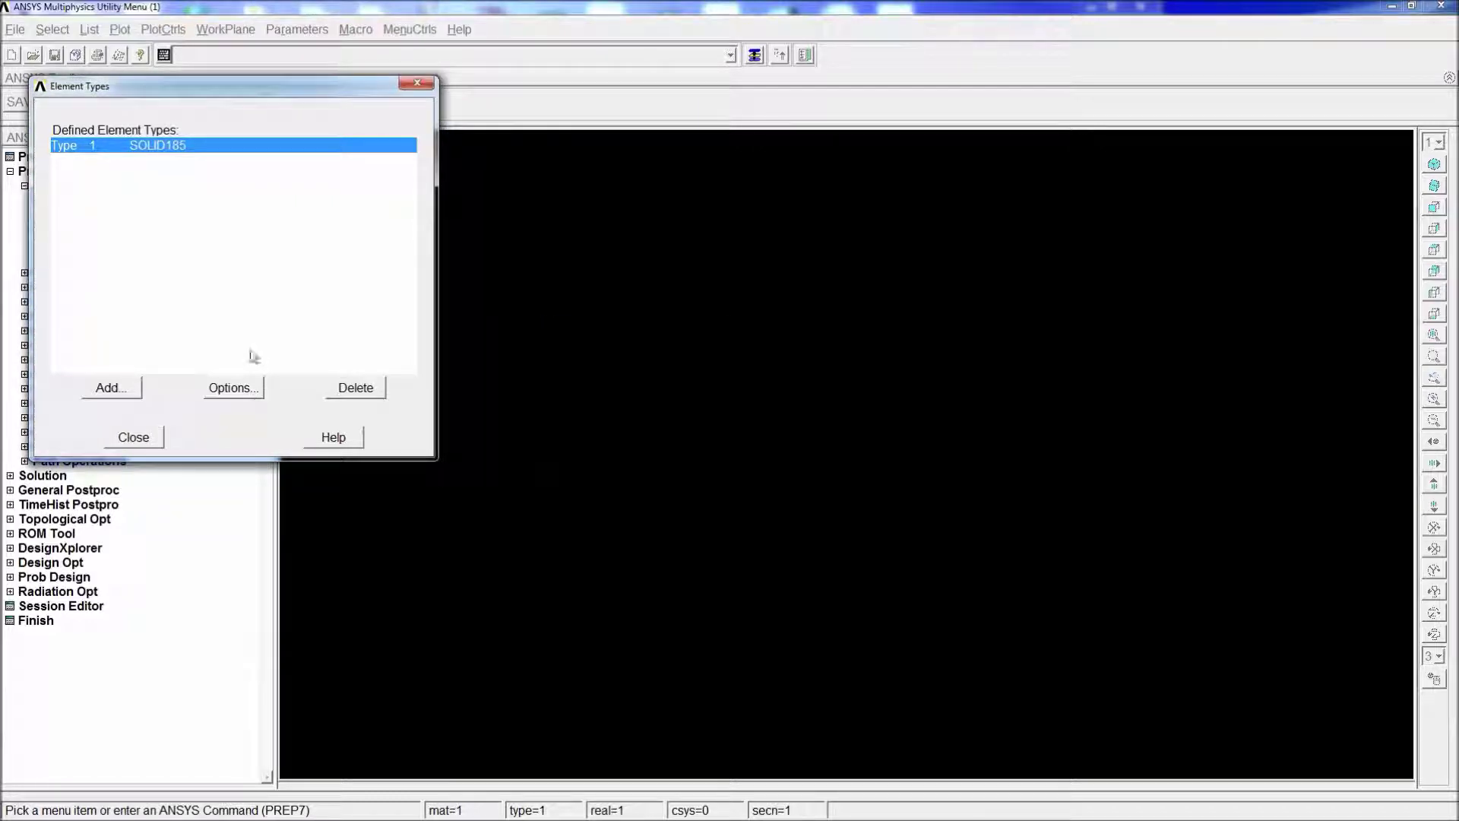
click(114, 390)
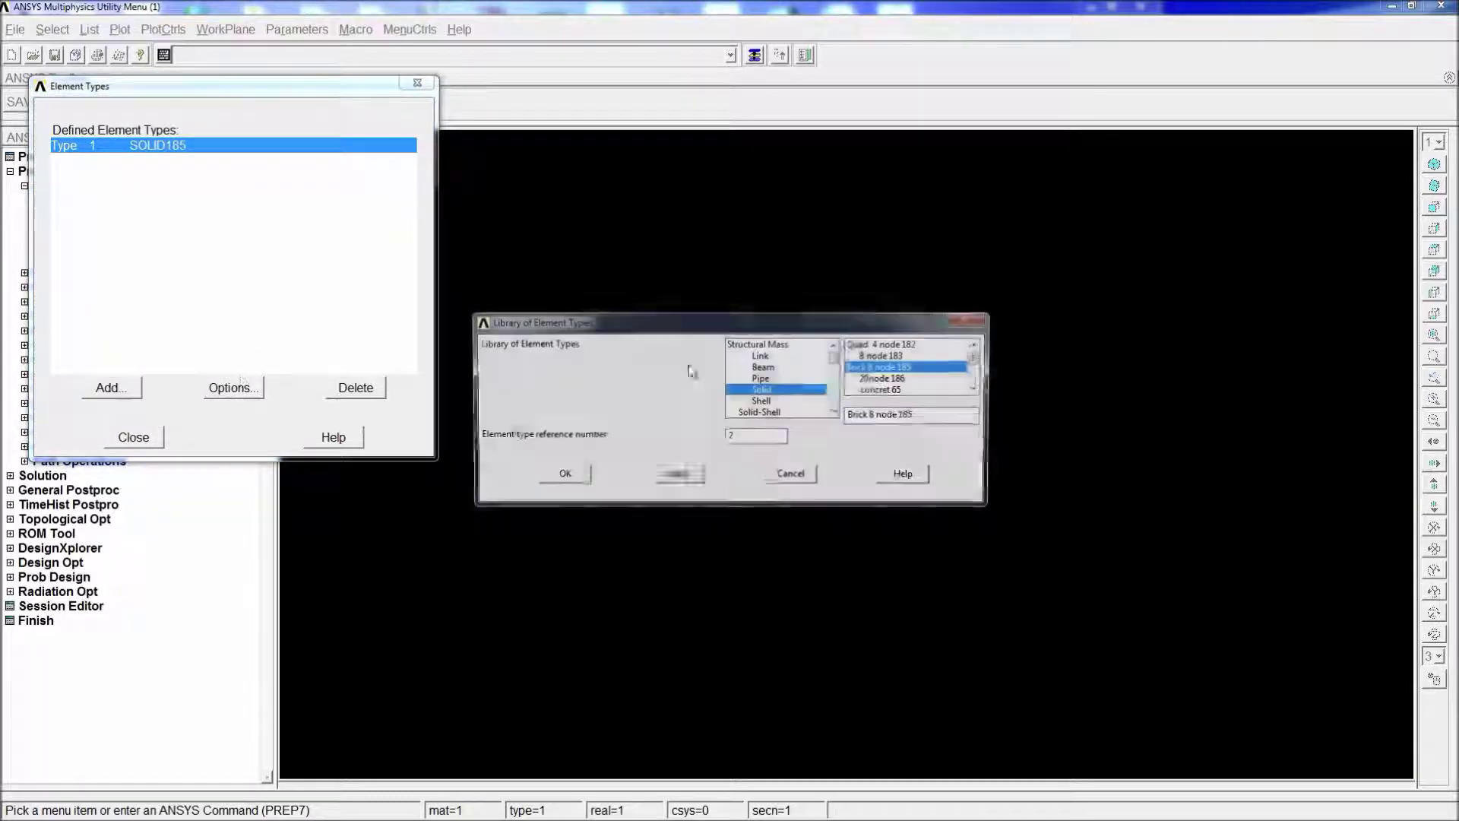
click(893, 345)
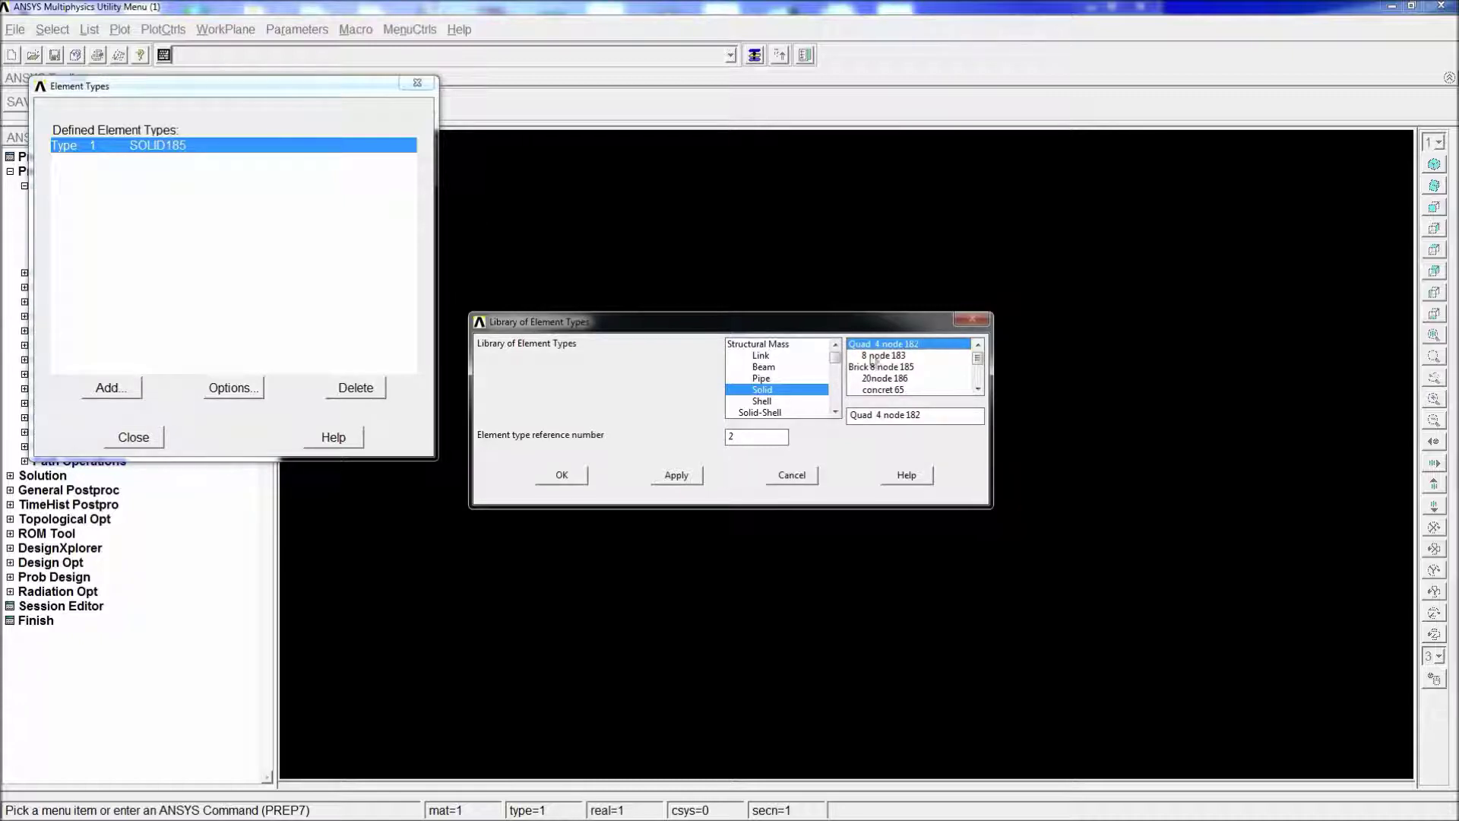
click(792, 474)
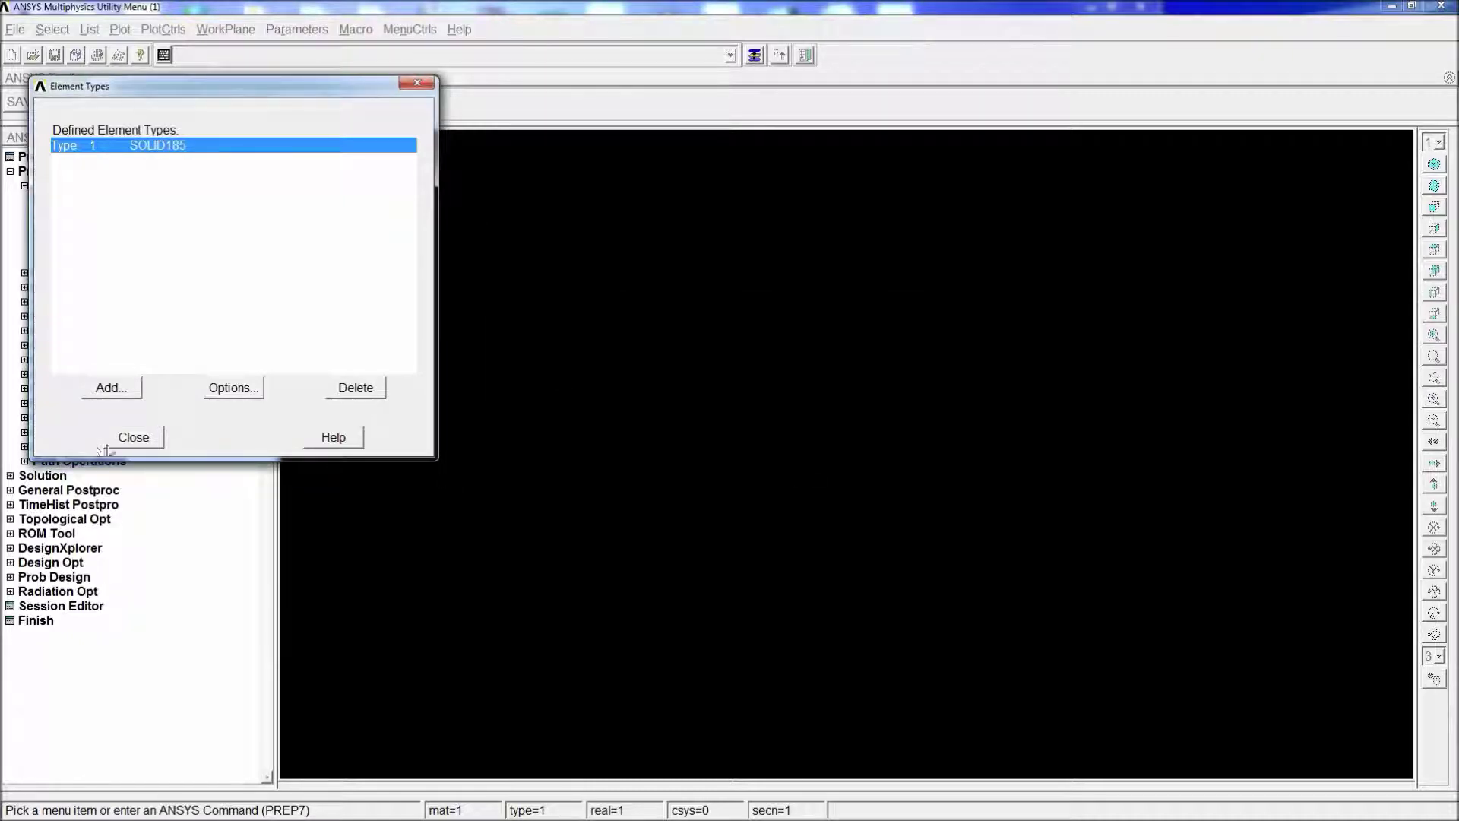
- Define linear elastic isotropic properties for material model 1 with EX 2.1e11 and PRXY 0.3
click(110, 445)
click(85, 287)
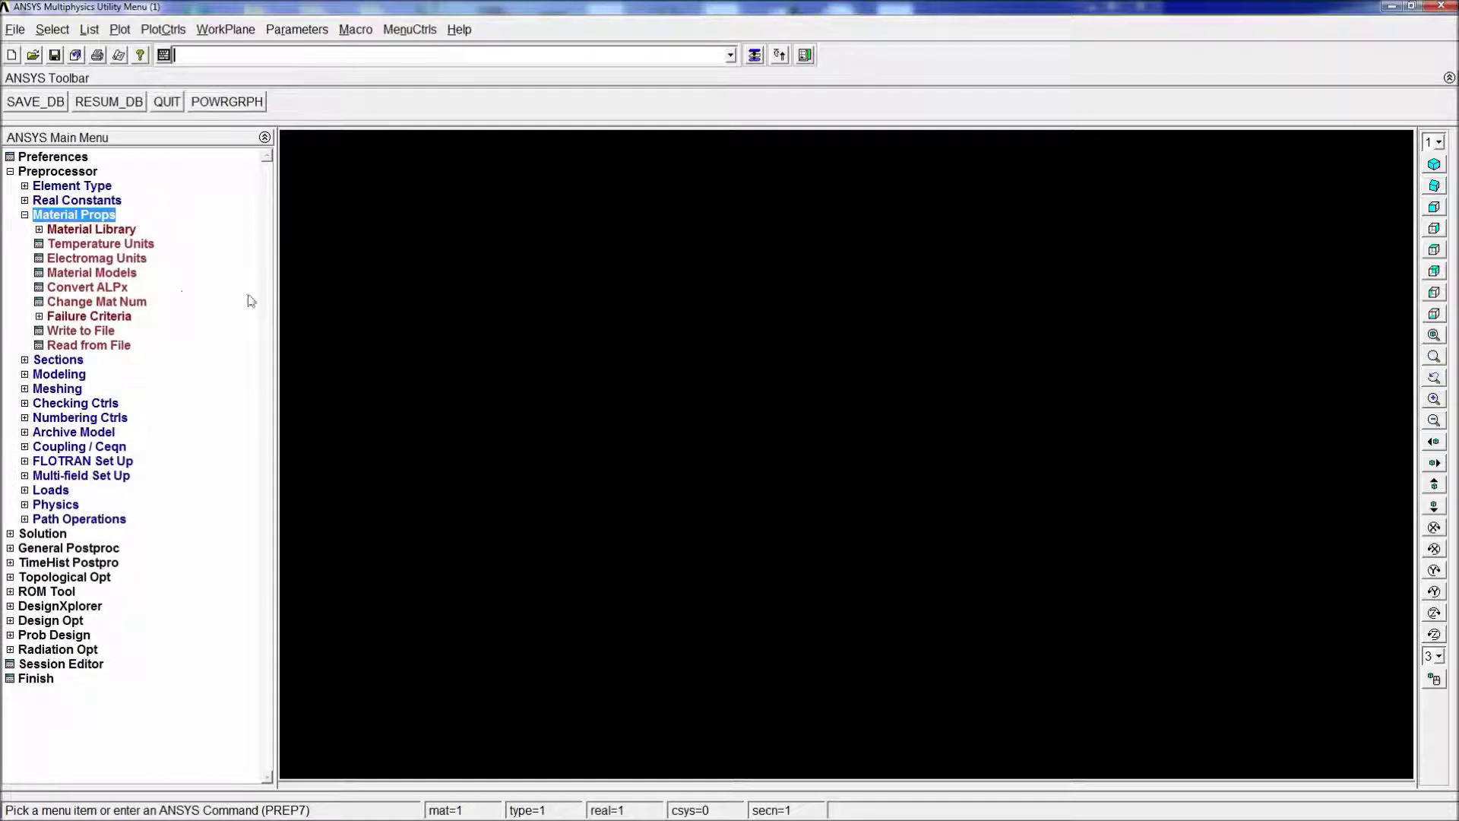
click(91, 273)
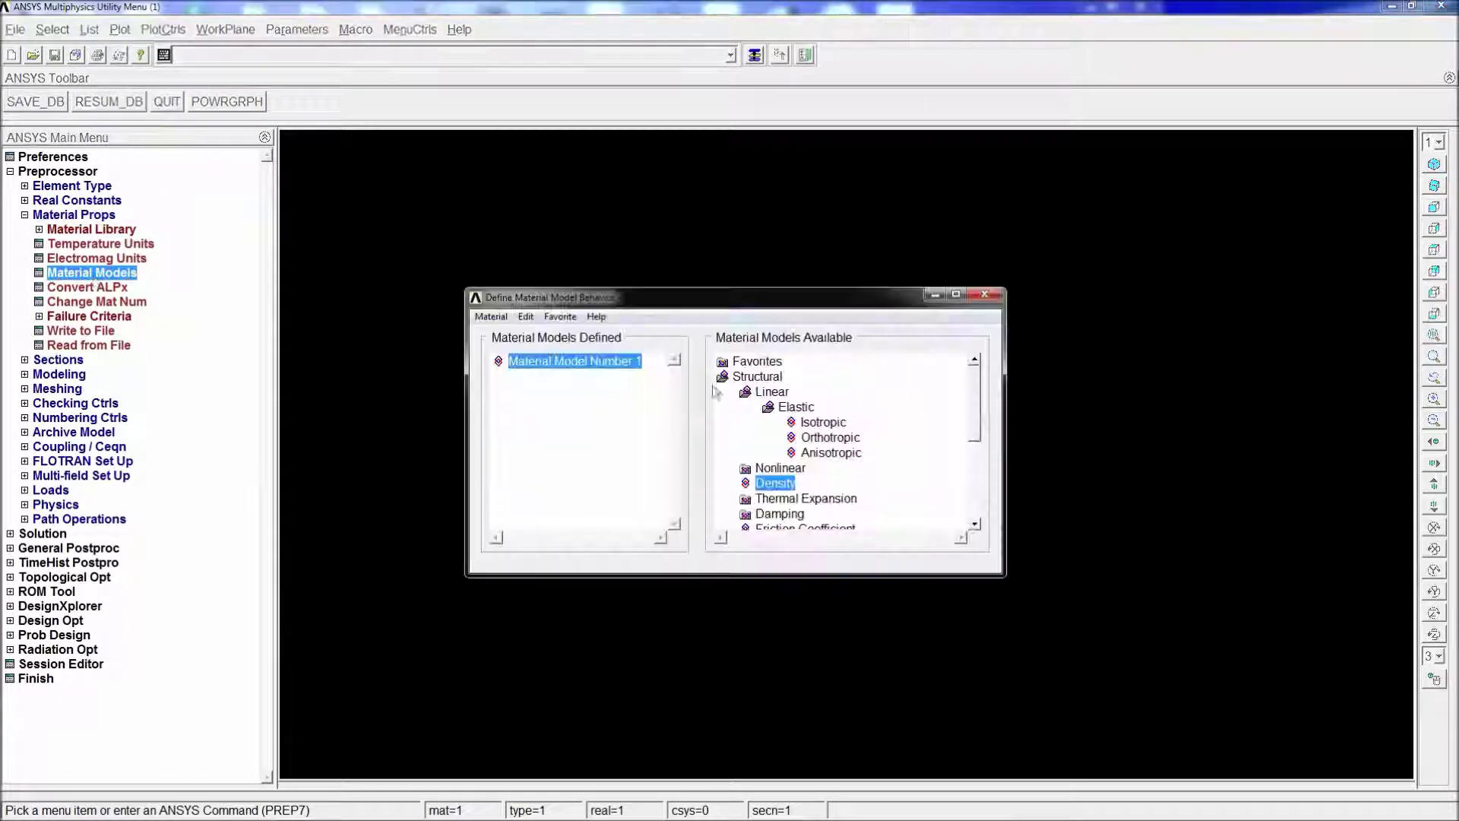
double_click(817, 422)
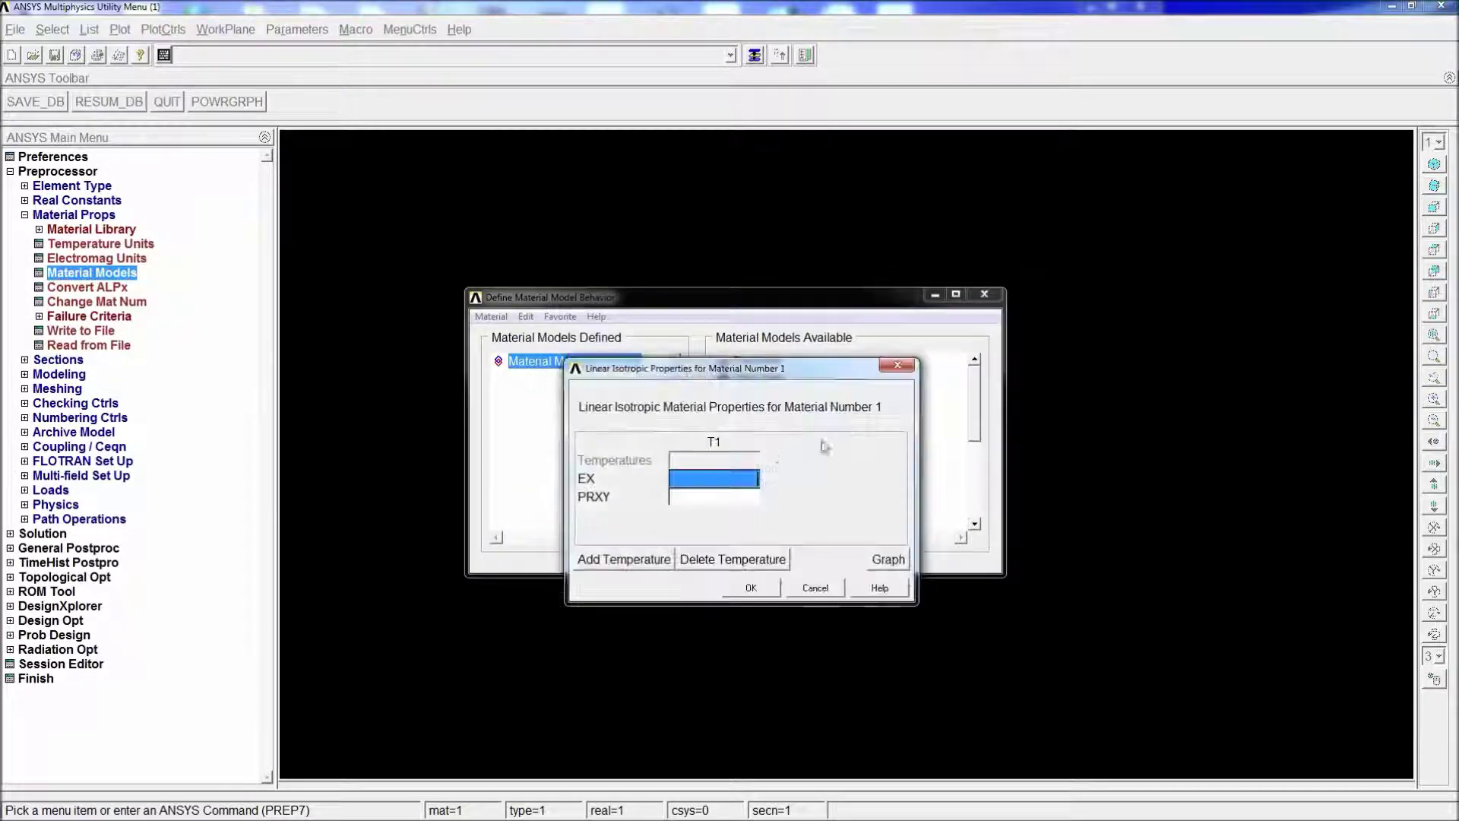
text(2.1e11)
key(Return)
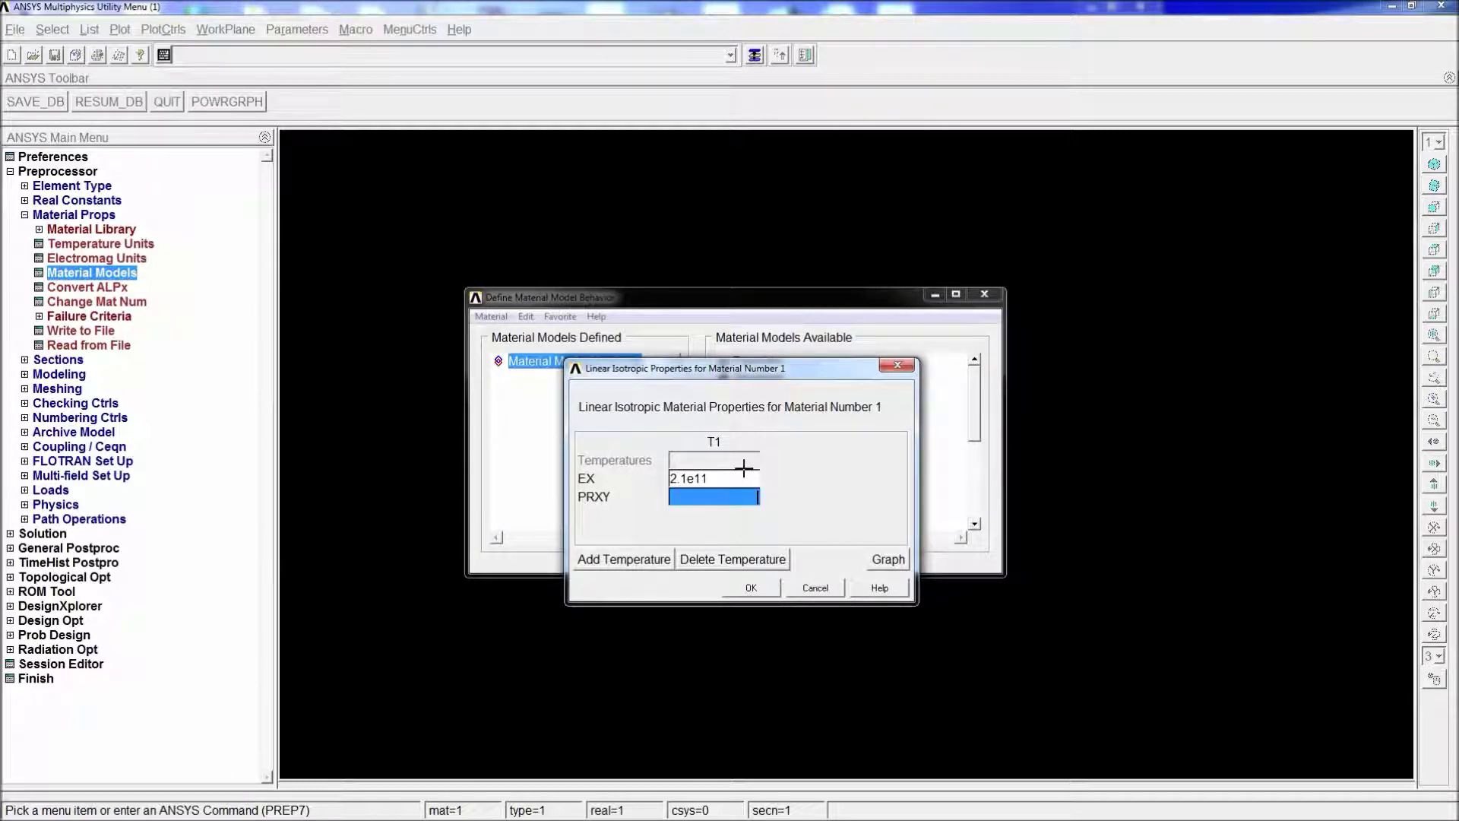
text(0.3)
key(Return)
click(751, 587)
- Set the density of material model 1 to 78502 and close the material definition
double_click(782, 484)
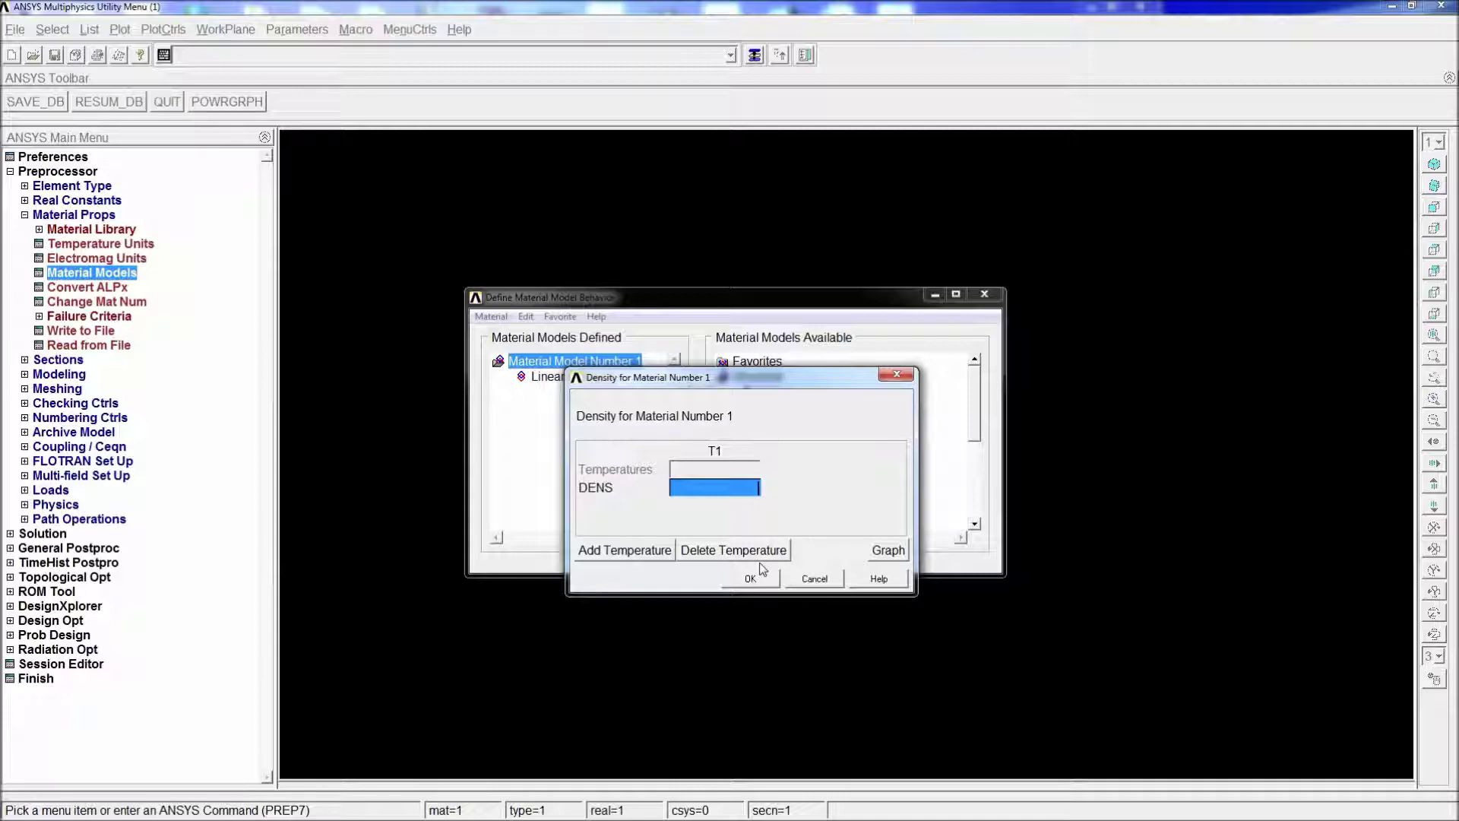
text(7850)
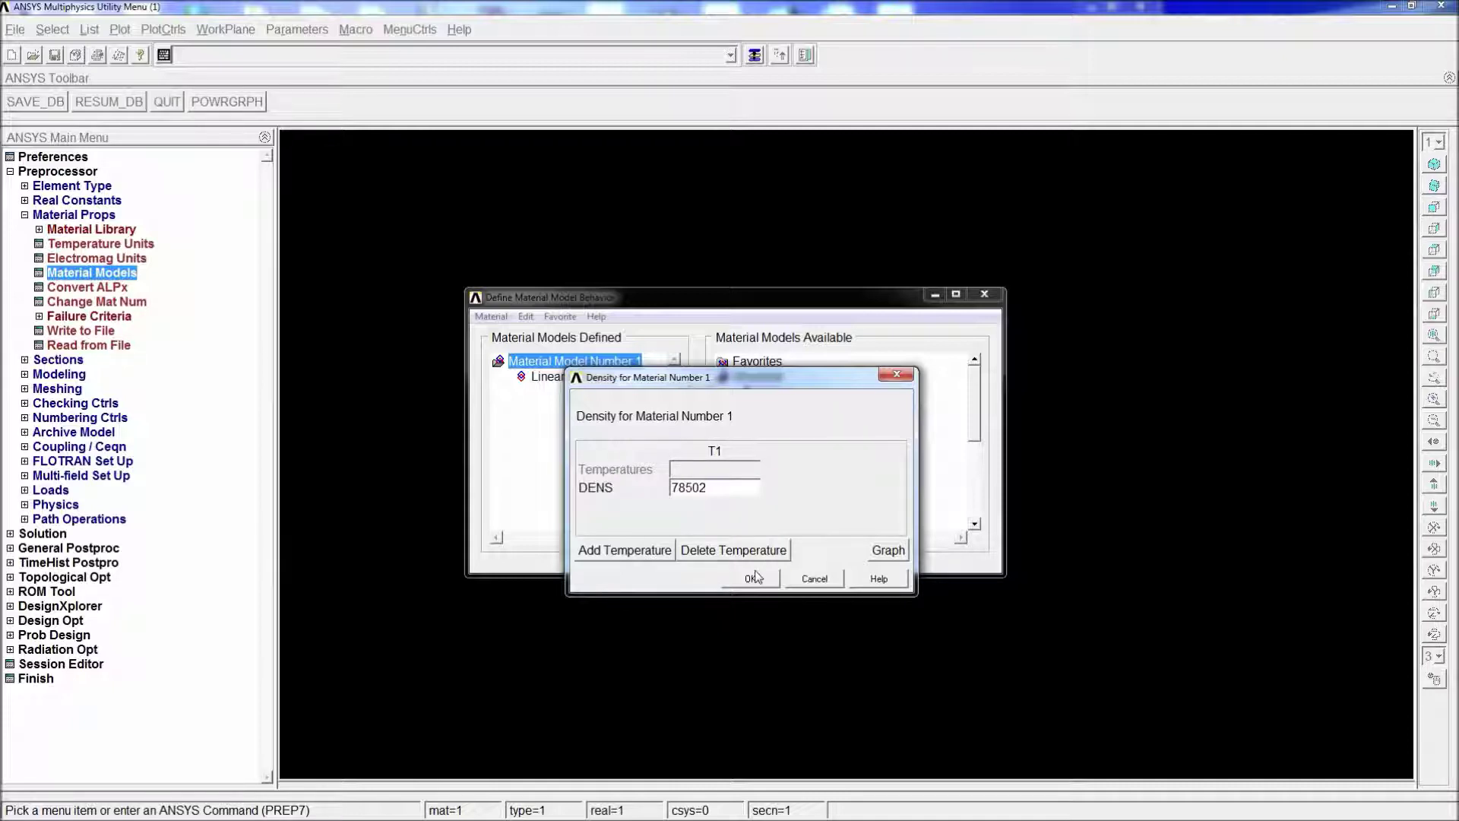
click(753, 583)
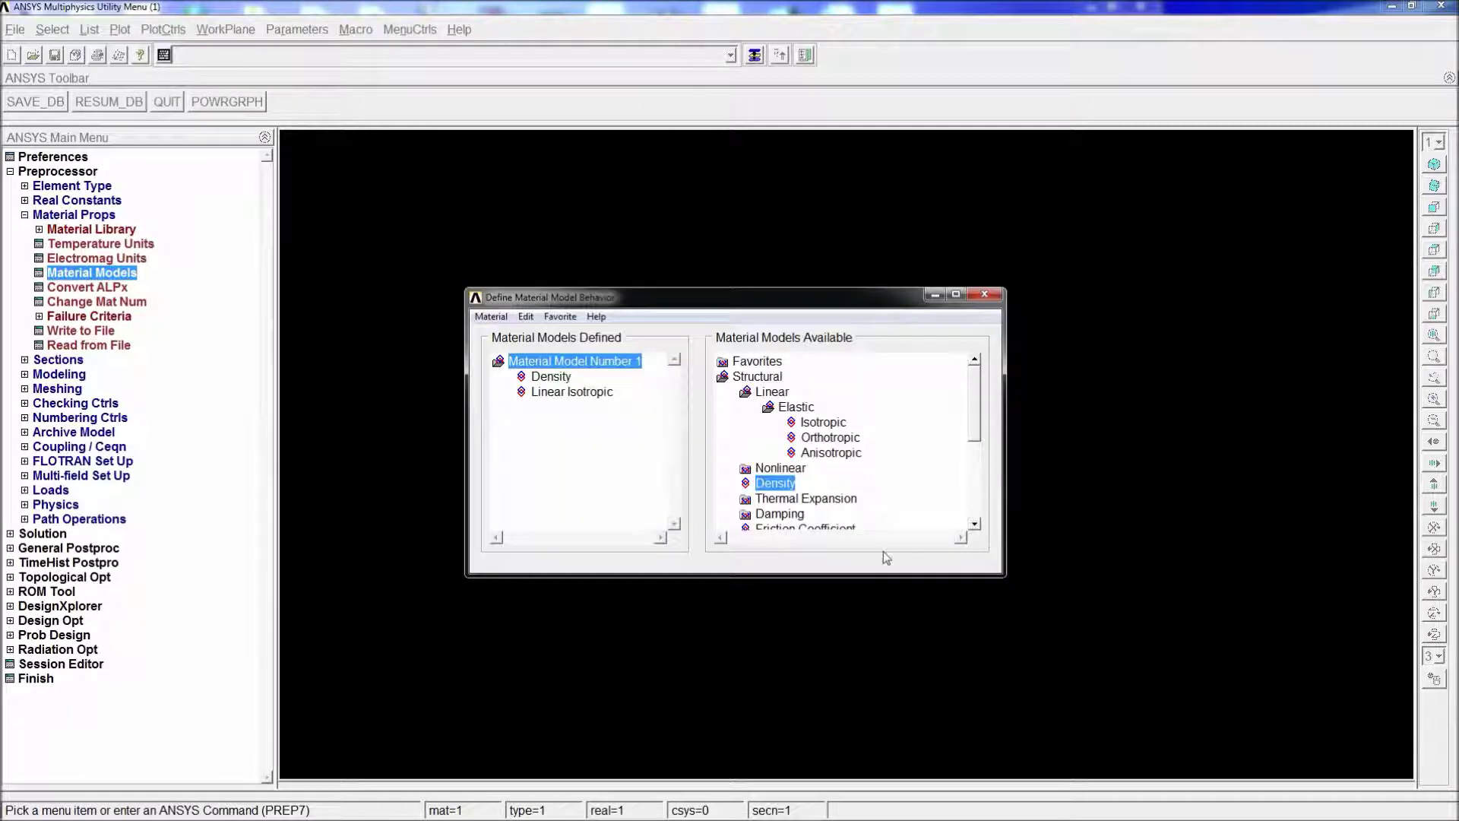
click(984, 295)
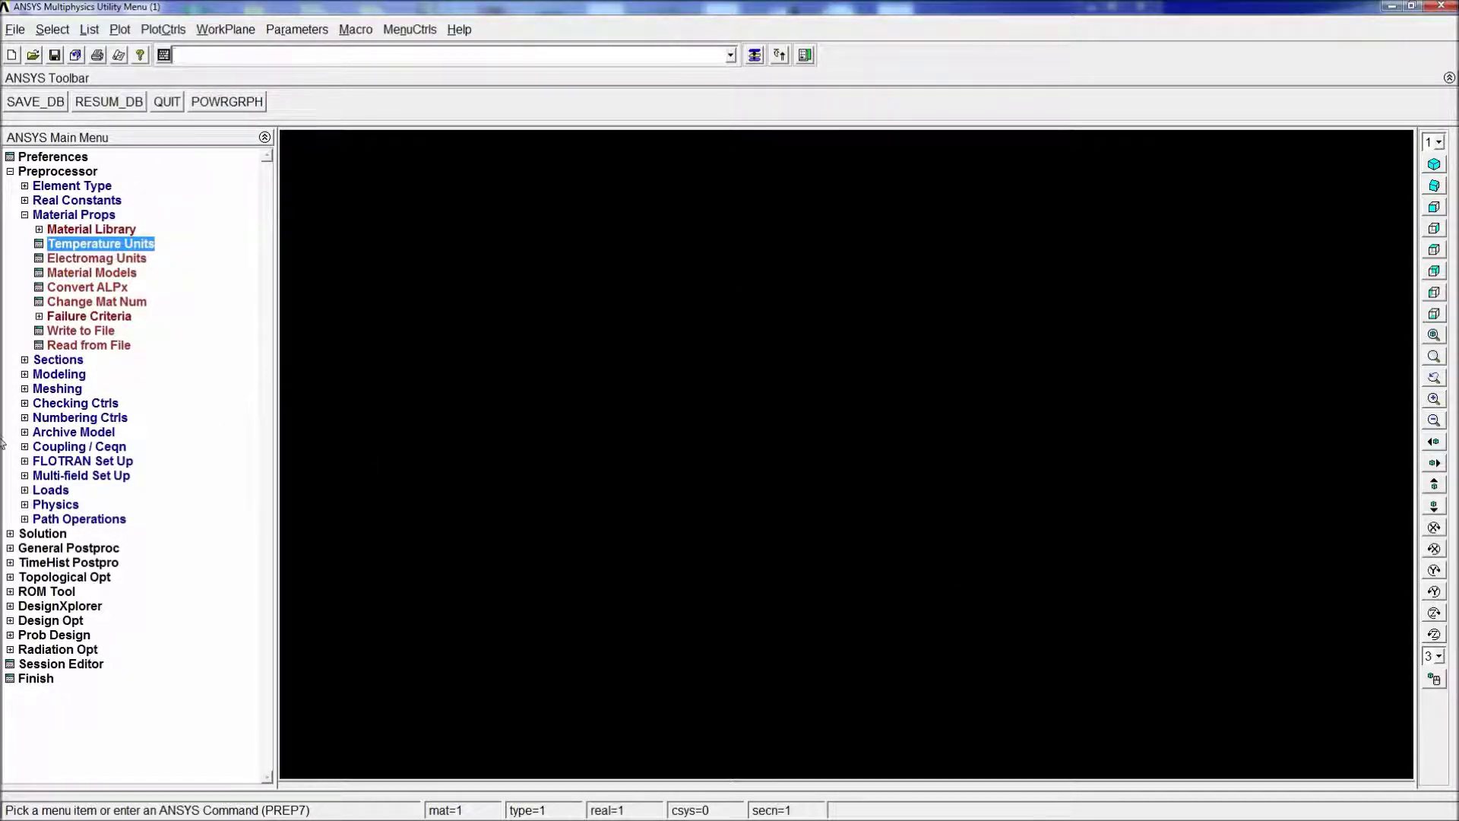
- Create a rectangular area by dimensions, with its first X-coordinate at 0
click(59, 374)
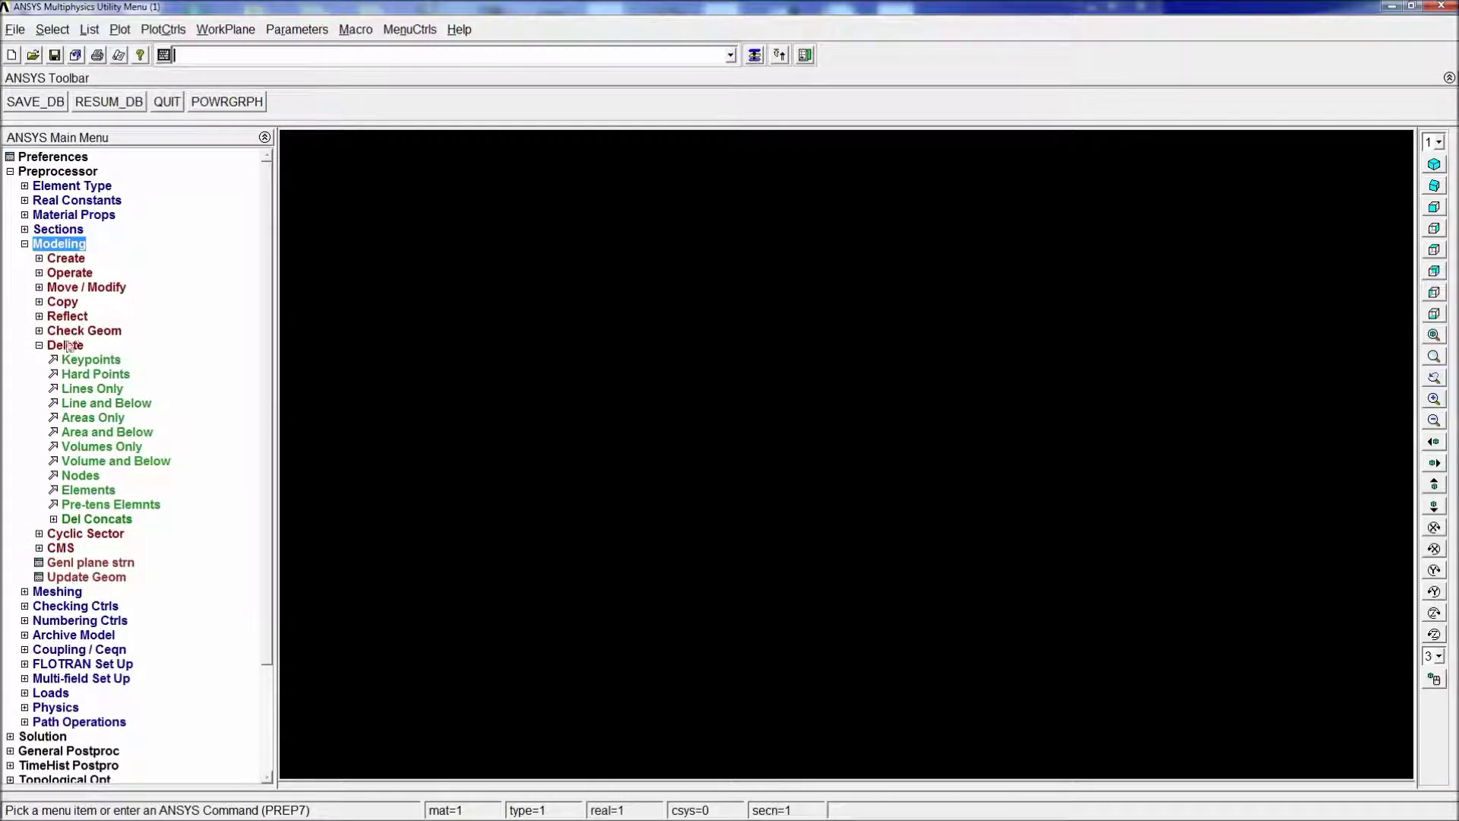
click(64, 348)
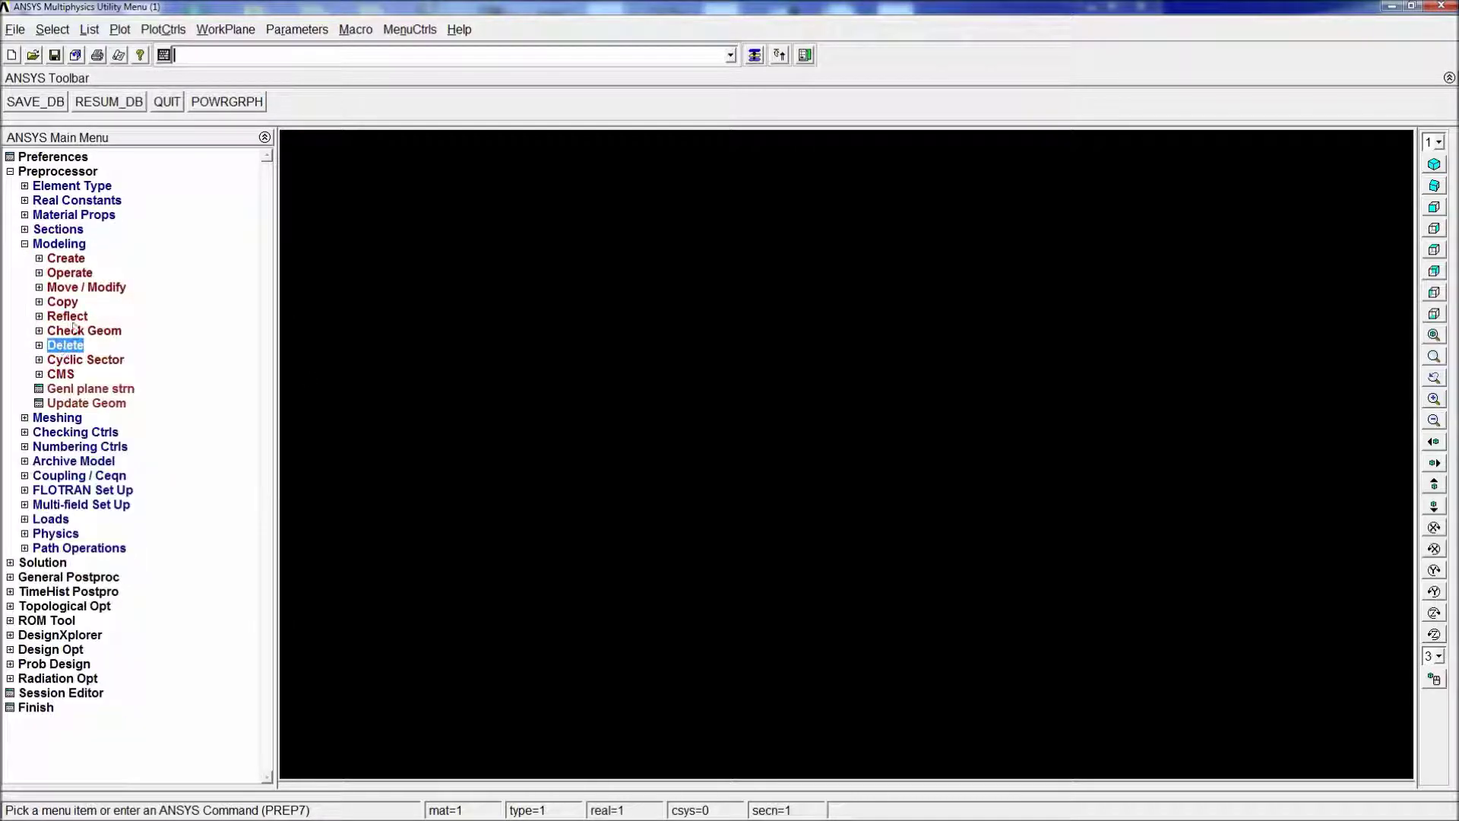
click(80, 261)
click(79, 301)
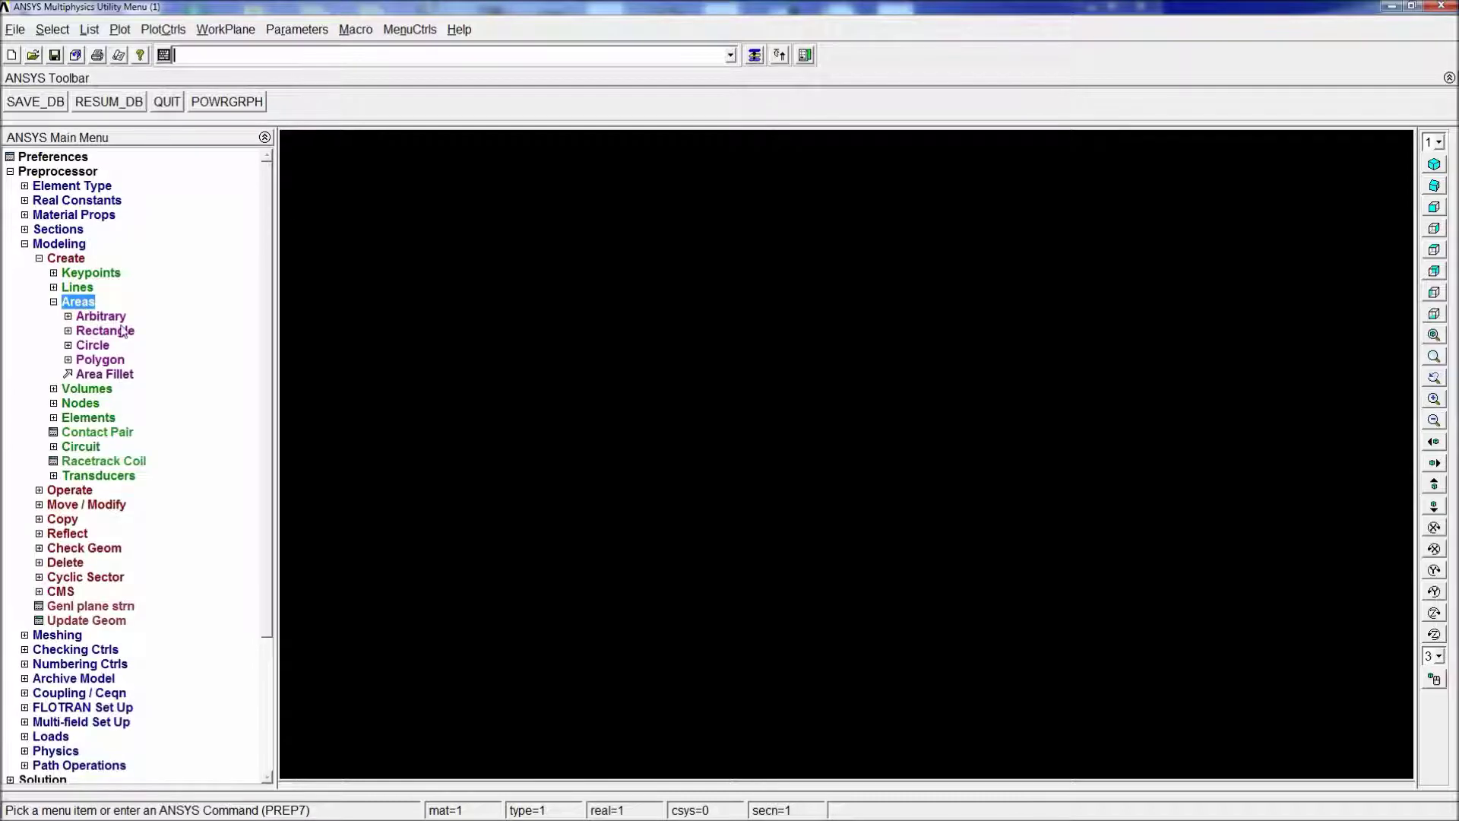
click(105, 330)
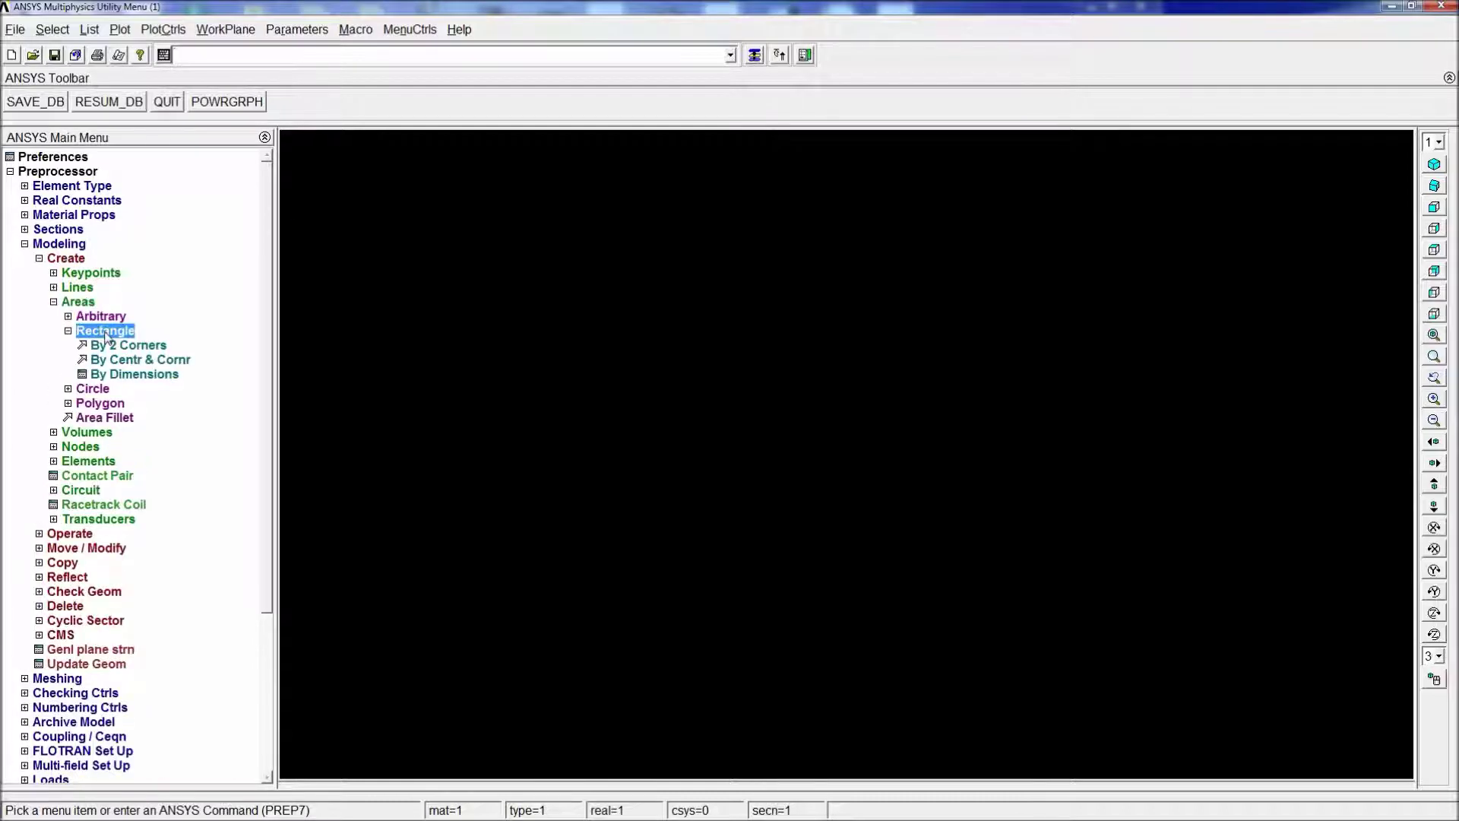
click(133, 376)
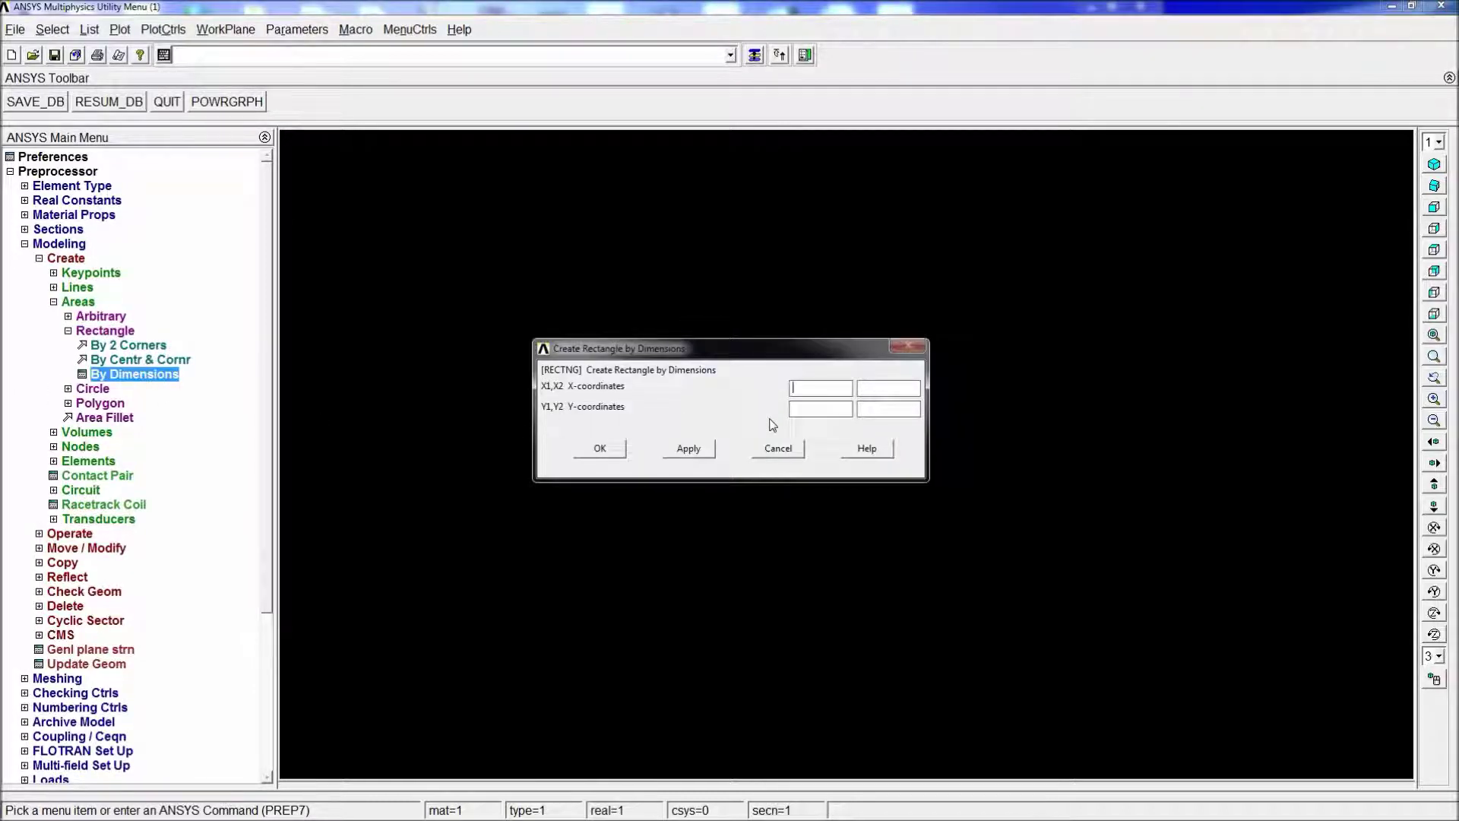
click(796, 388)
text(0)
key(Tab)
click(590, 453)
- Extrude the rectangular area into a volume with vext,p, using a Z offset of 0.3
scroll(723, 448, up, 4)
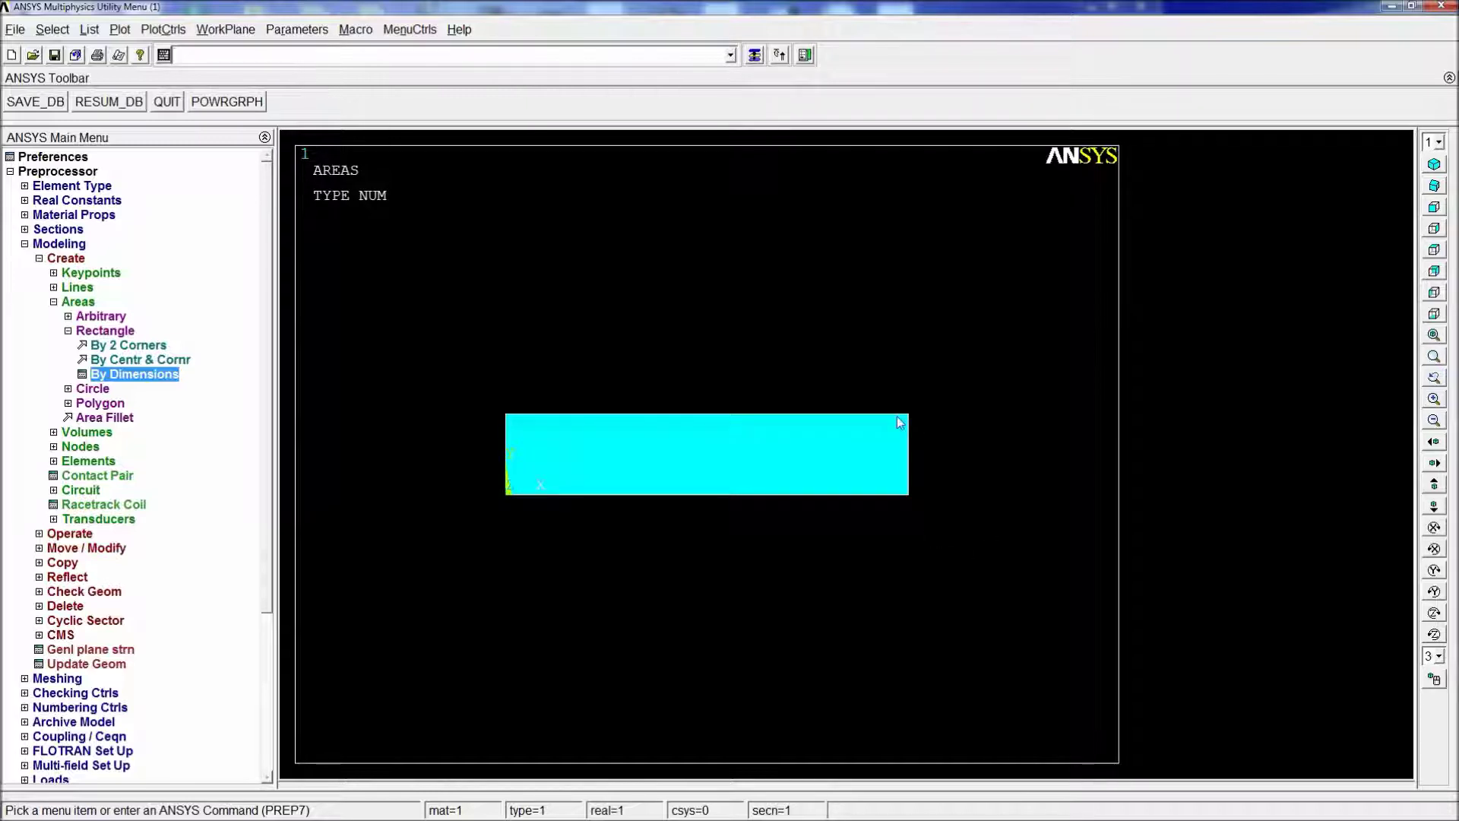
scroll(863, 535, down, 1)
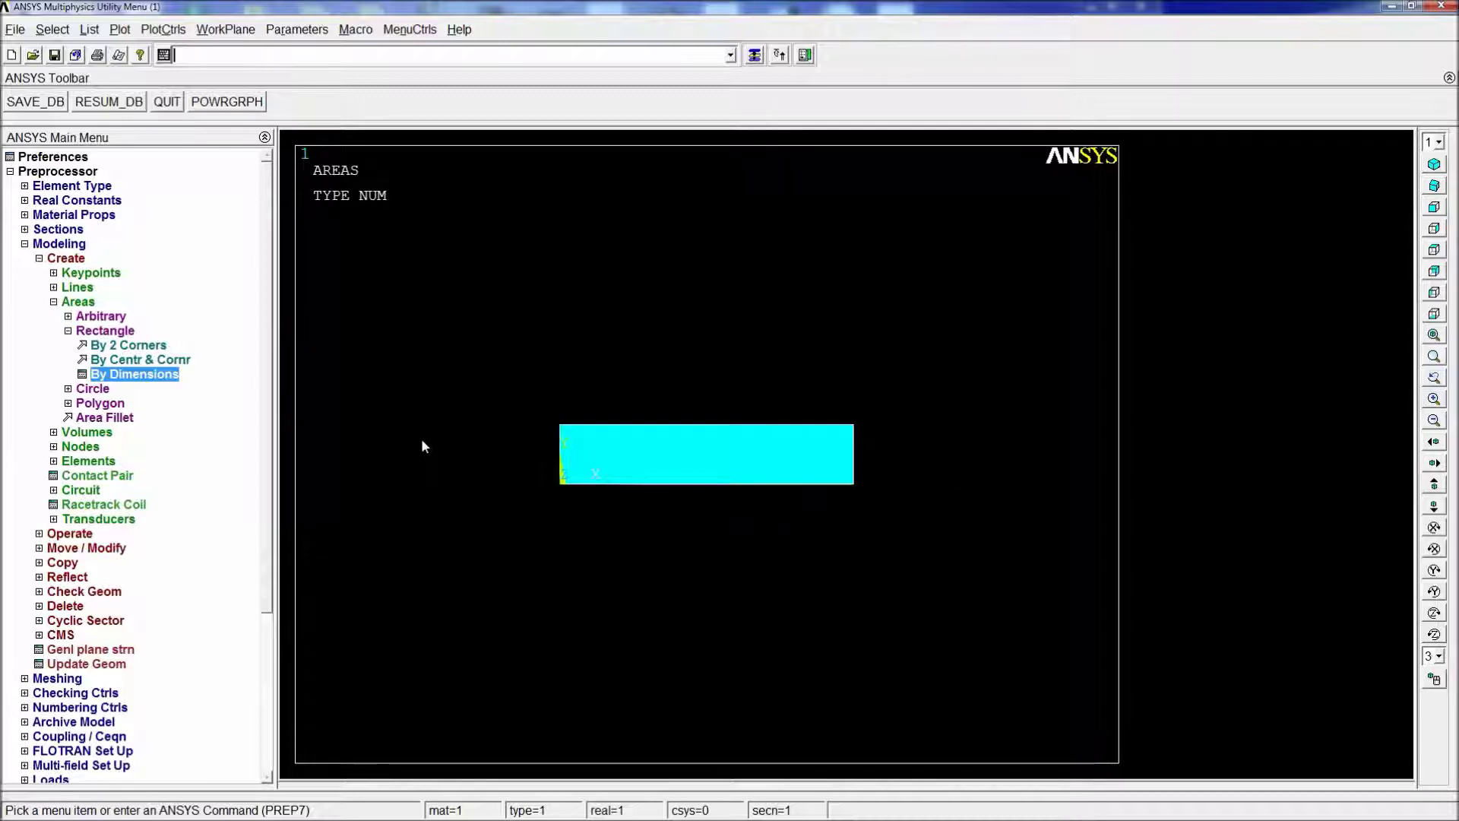
text(vext,p)
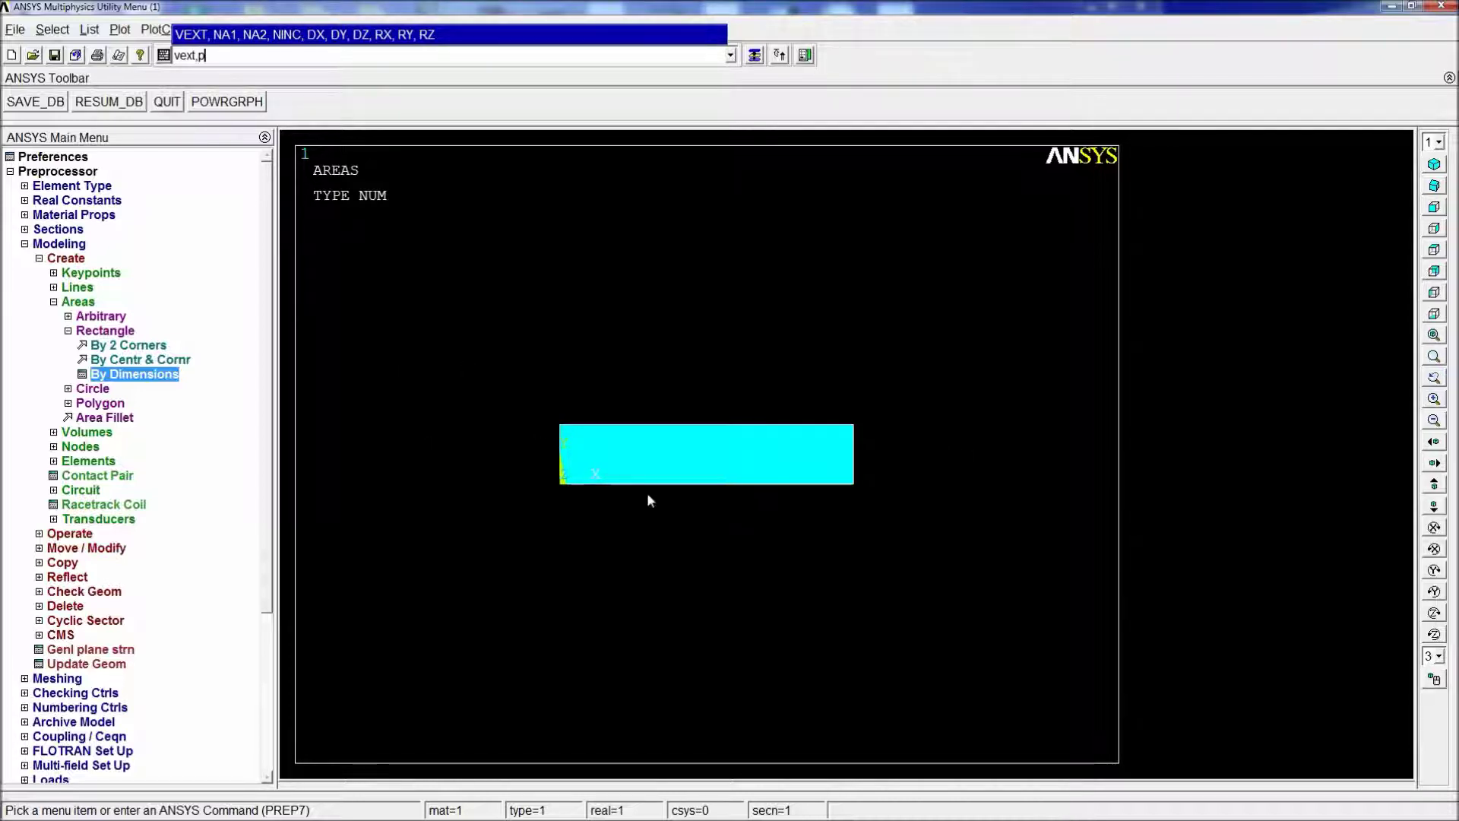
key(Return)
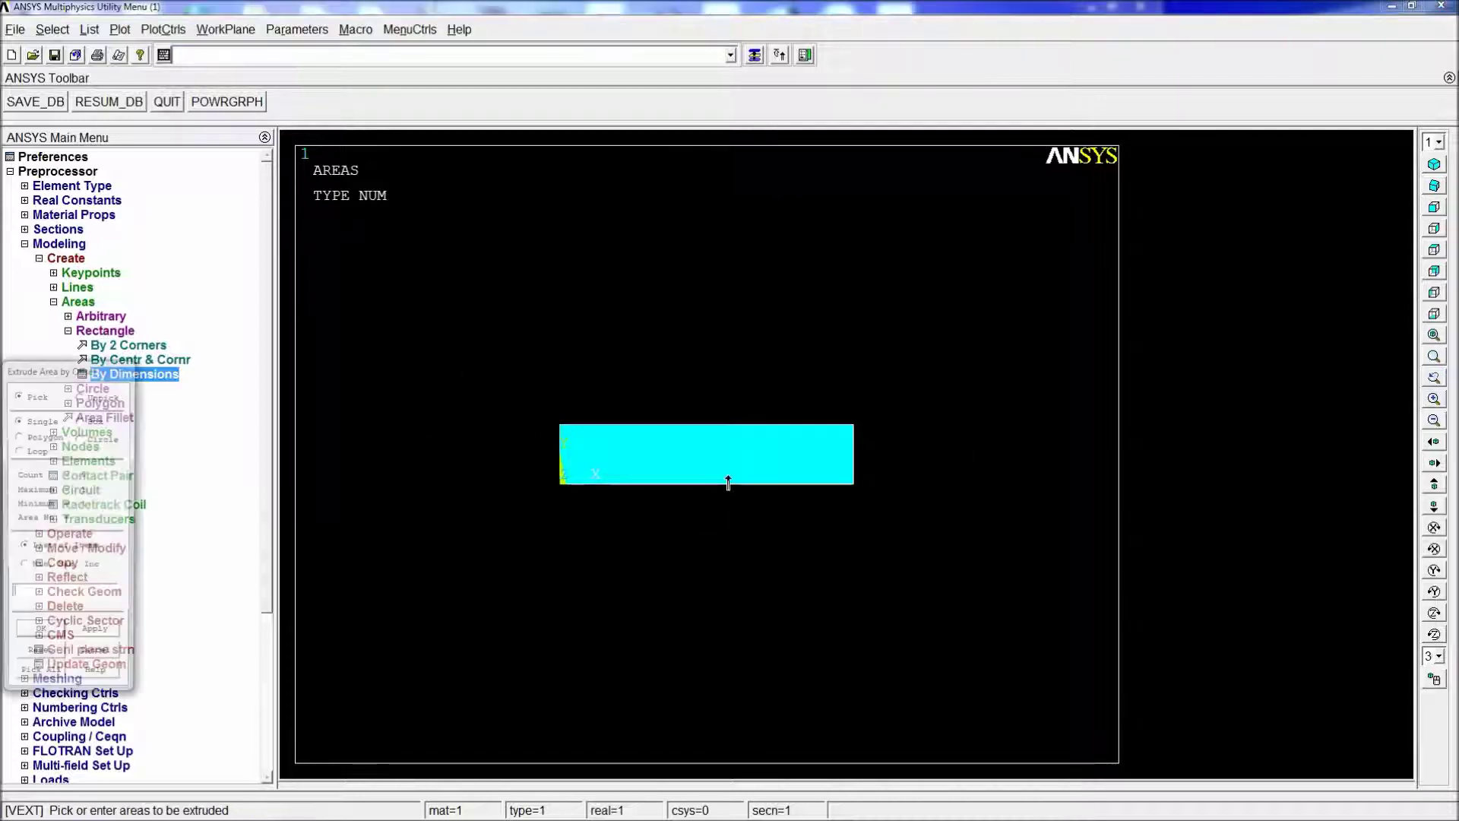
click(726, 478)
click(39, 636)
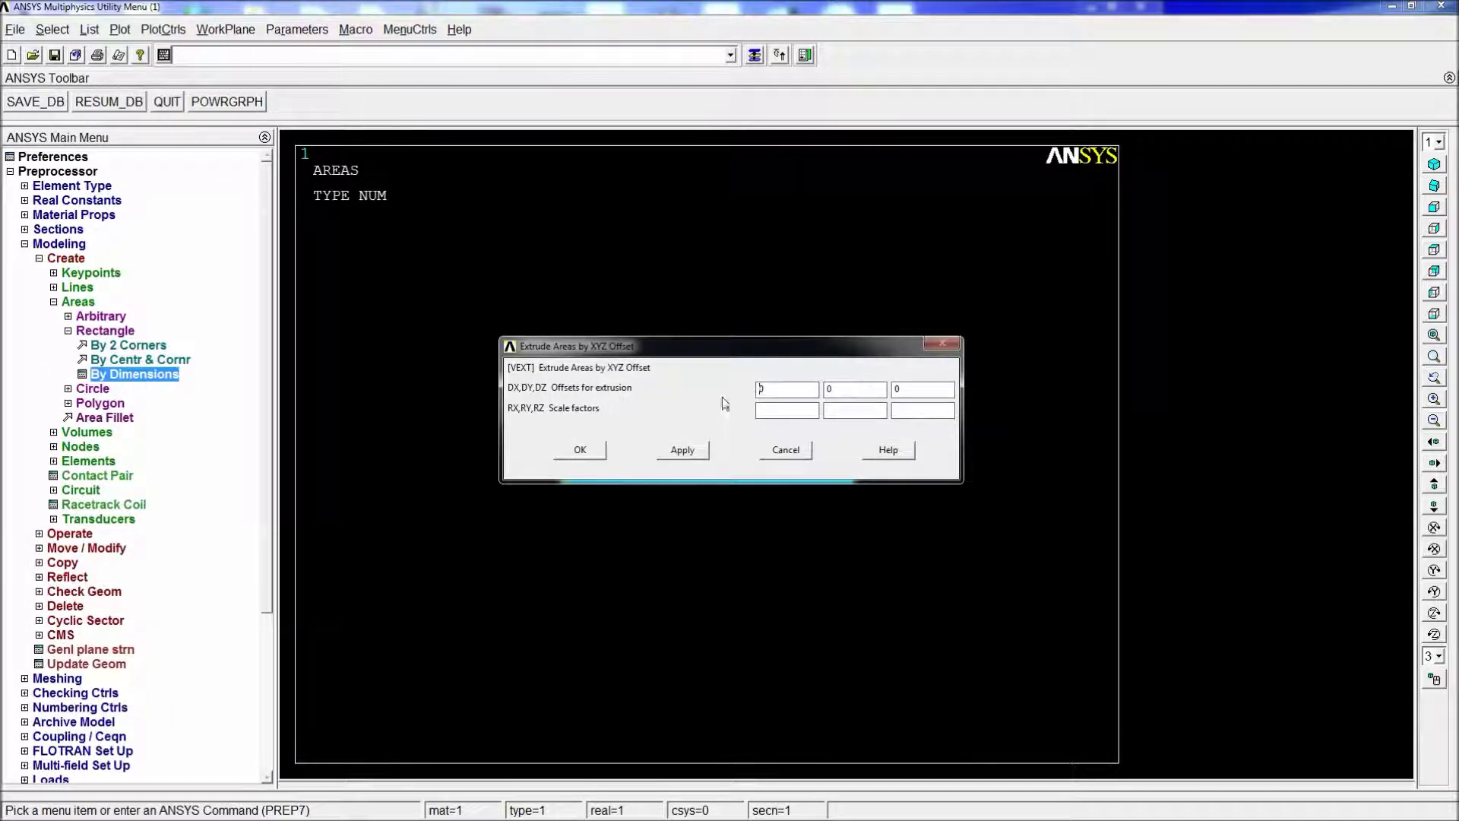
drag(790, 336, 753, 236)
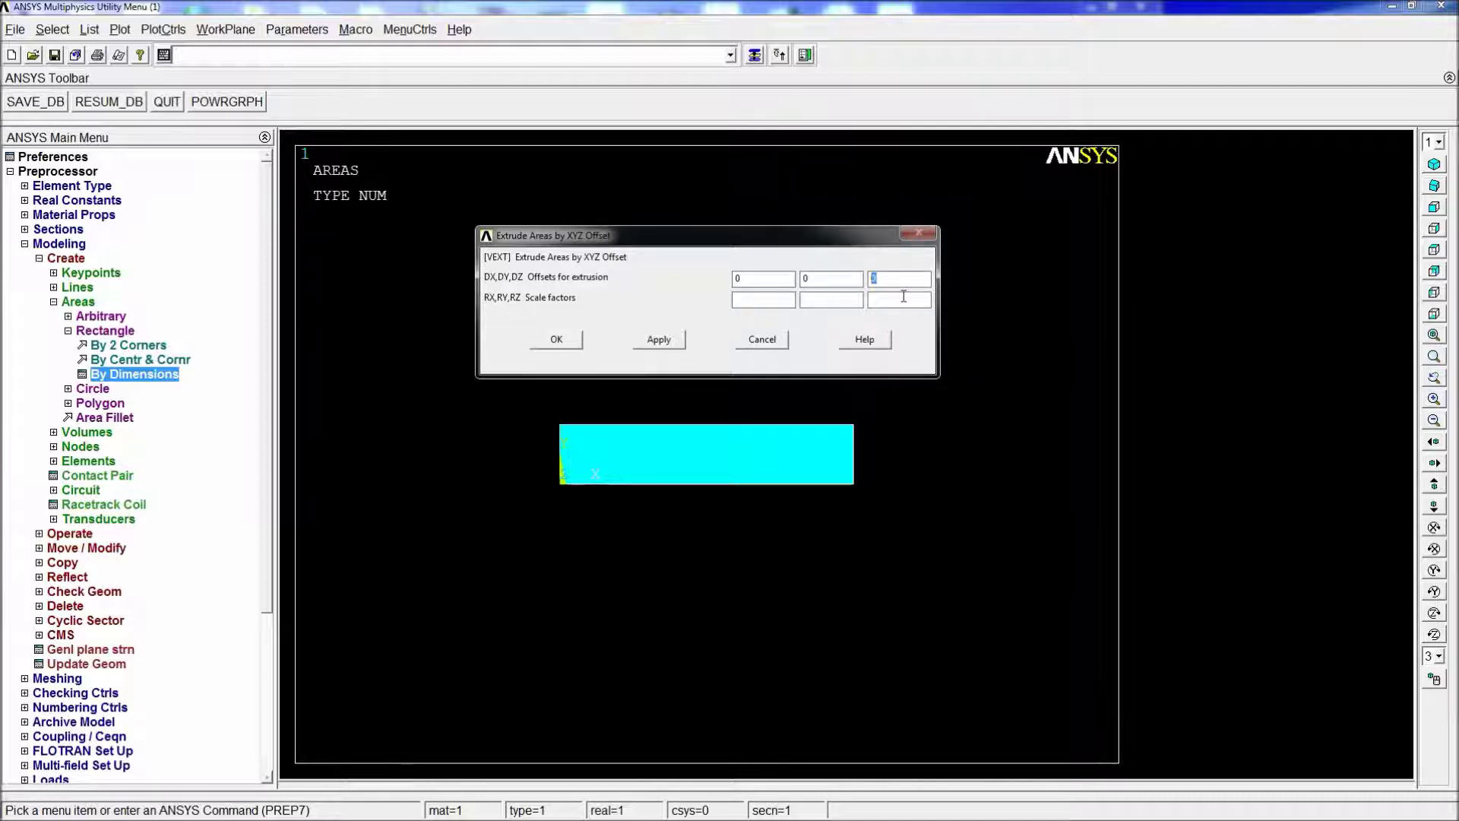
text(0.3)
click(563, 341)
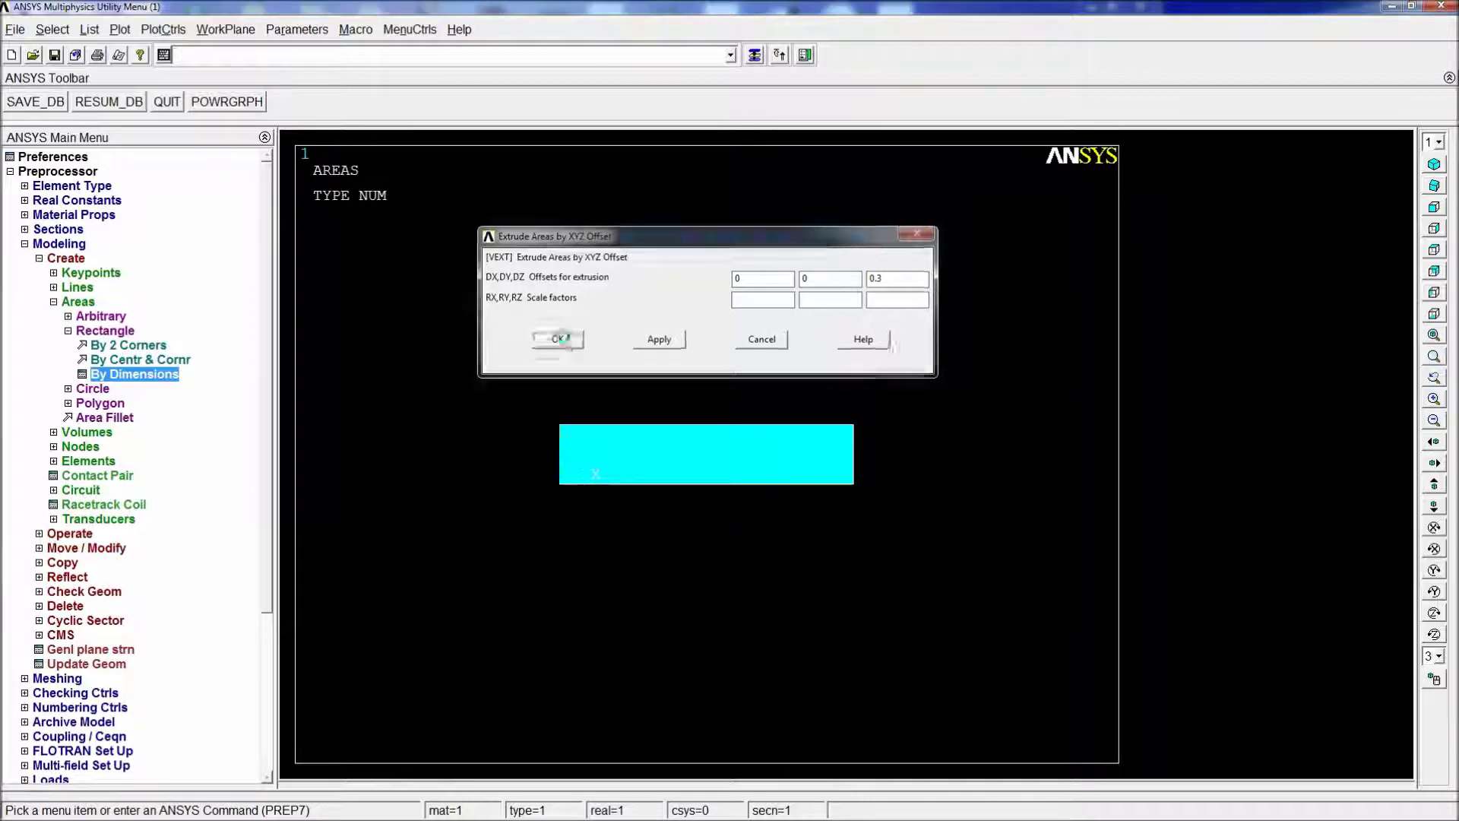
- Constrain All DOF with value 0 on the four corner keypoints of the block's end face at the origin, using dk,p
ctrl+right_drag(779, 491, 681, 501)
ctrl+right_drag(681, 502, 694, 505)
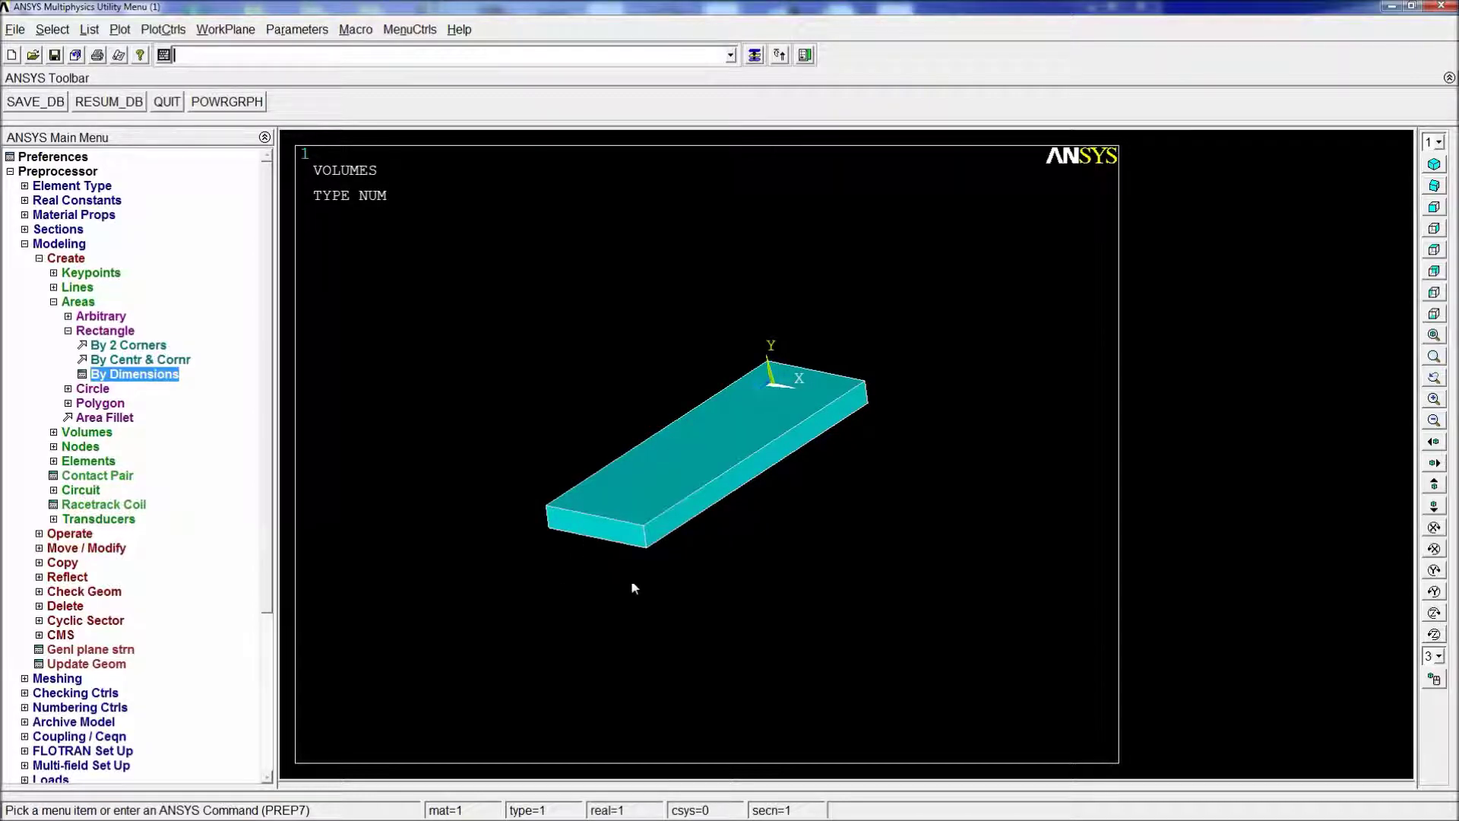
mouse_move(632, 583)
ctrl+right_down()
mouse_move(570, 554)
mouse_move(603, 537)
mouse_move(609, 470)
mouse_move(801, 521)
mouse_move(736, 554)
mouse_move(694, 550)
mouse_move(720, 400)
mouse_move(661, 418)
ctrl+right_up()
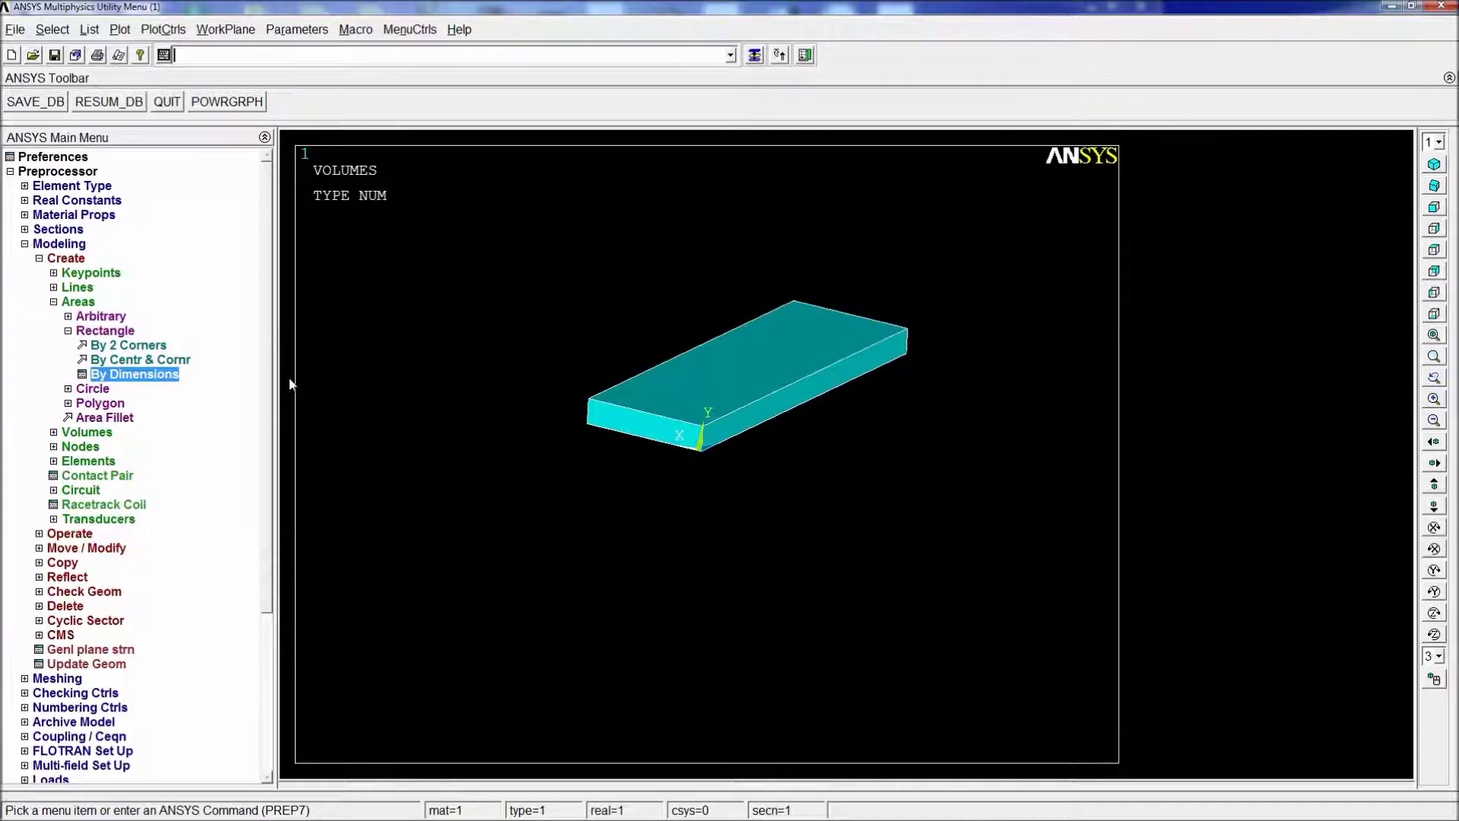
click(53, 302)
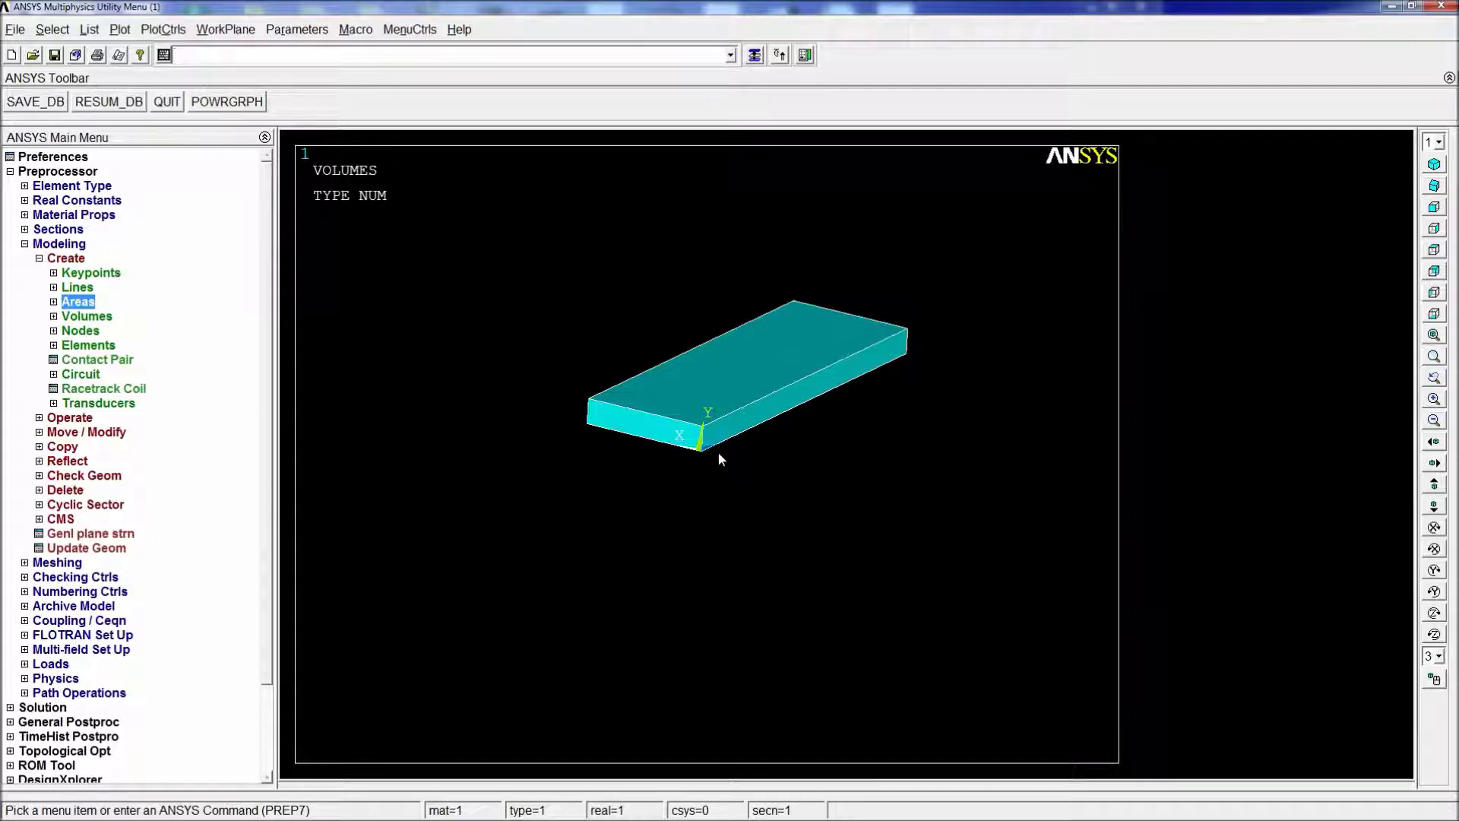
scroll(718, 452, up, 2)
click(54, 245)
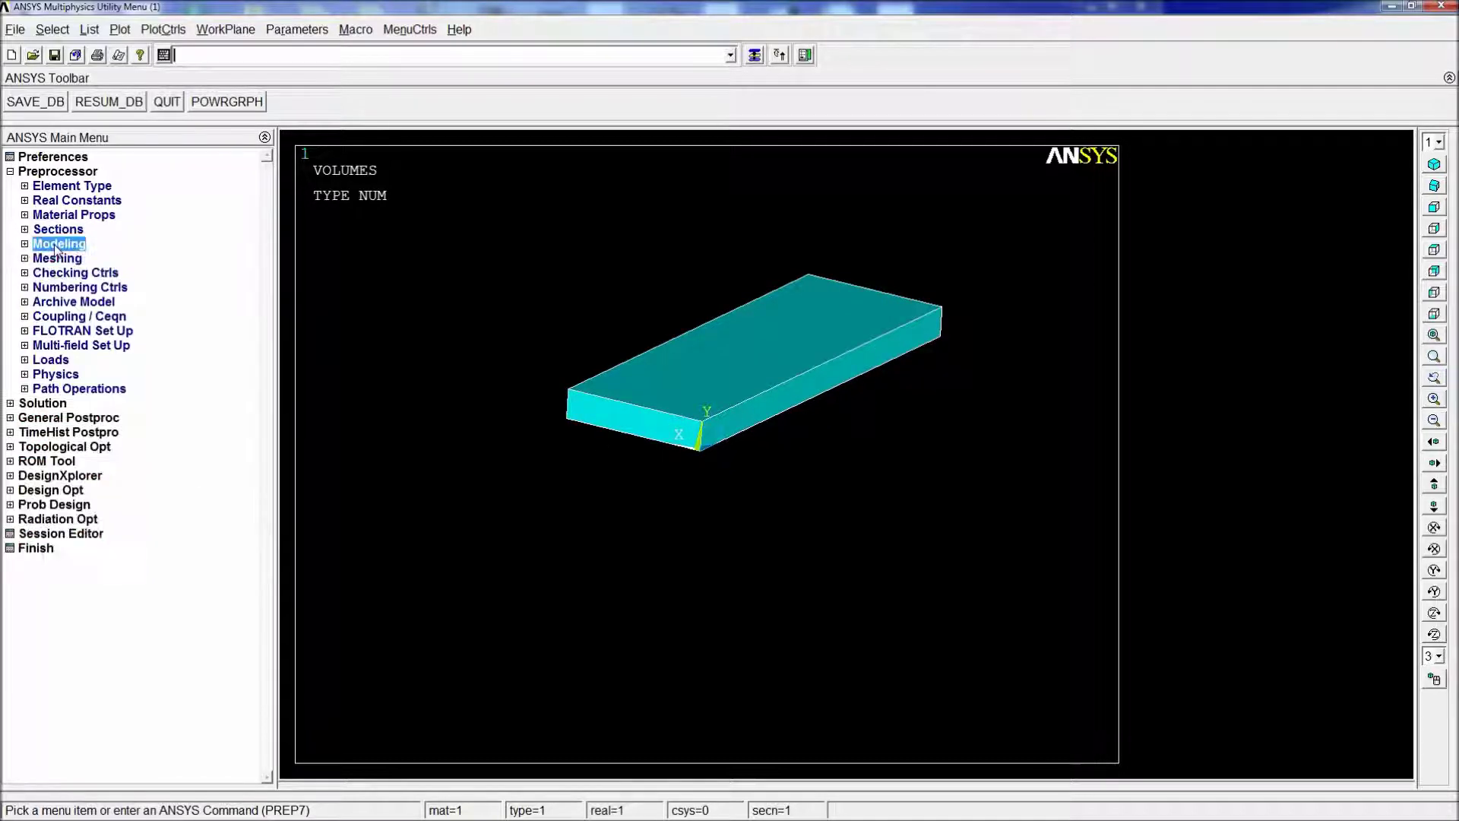
click(55, 245)
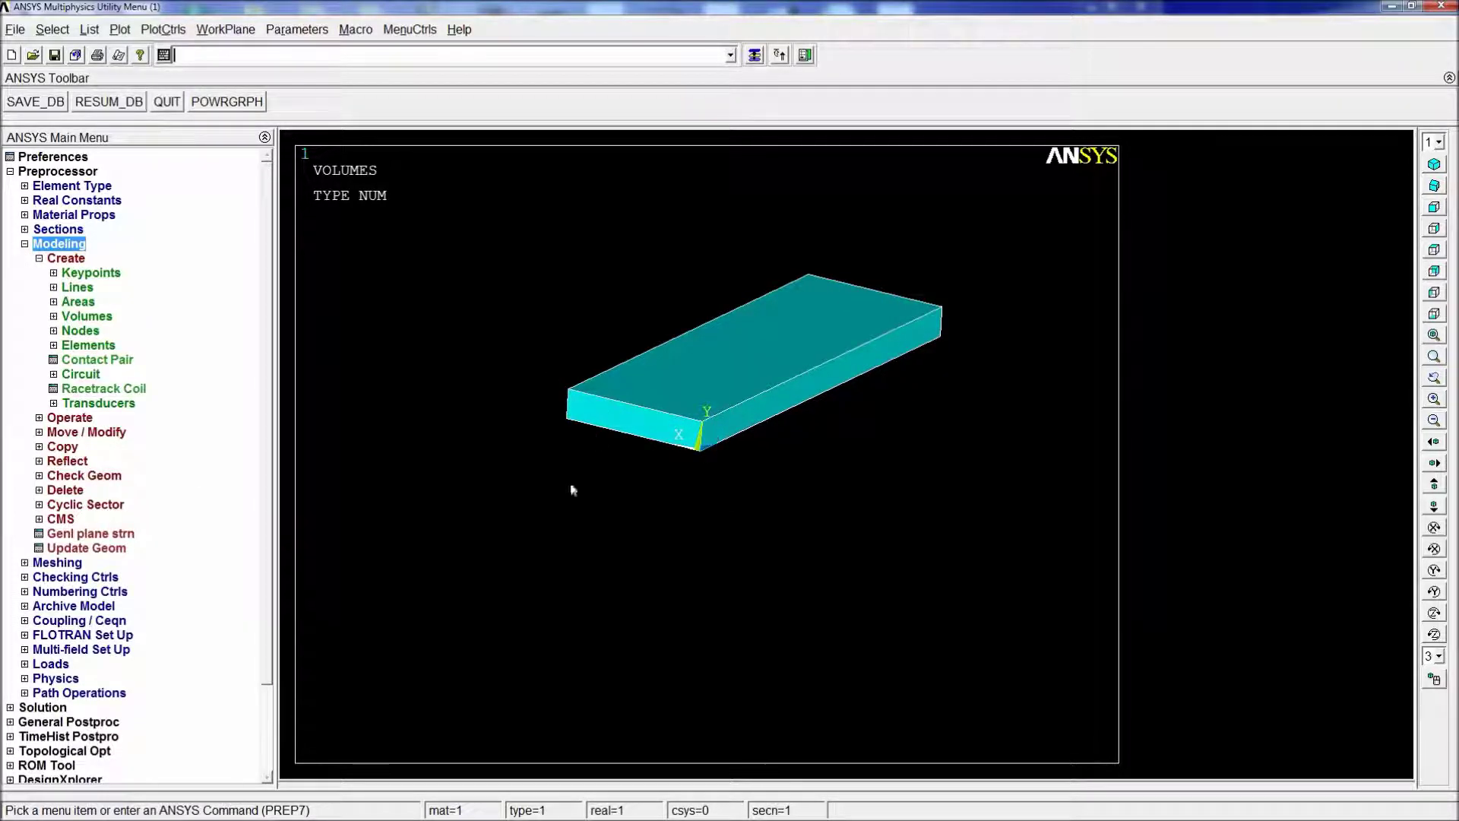
text(dk)
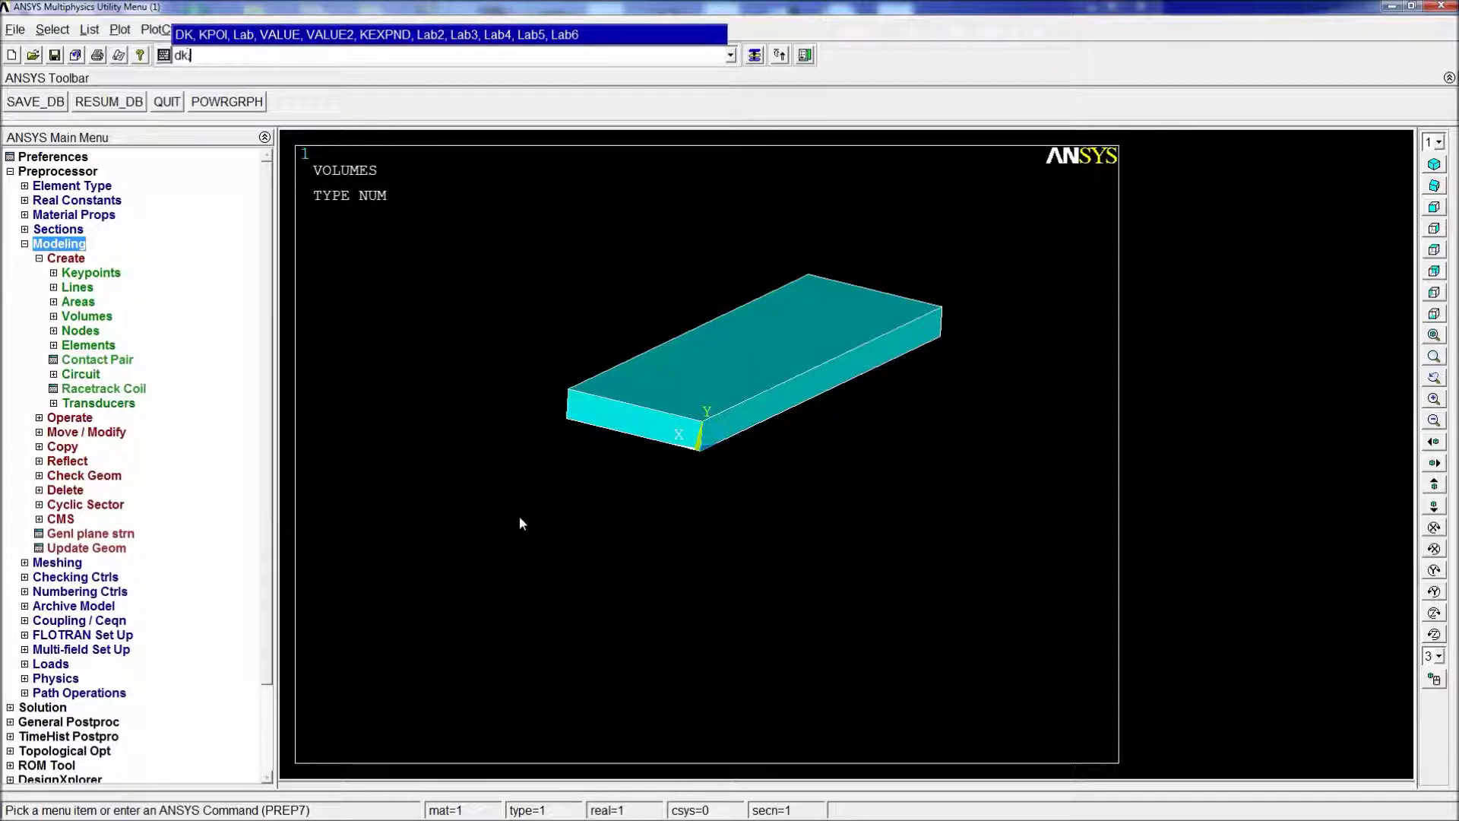
text(,p)
key(Return)
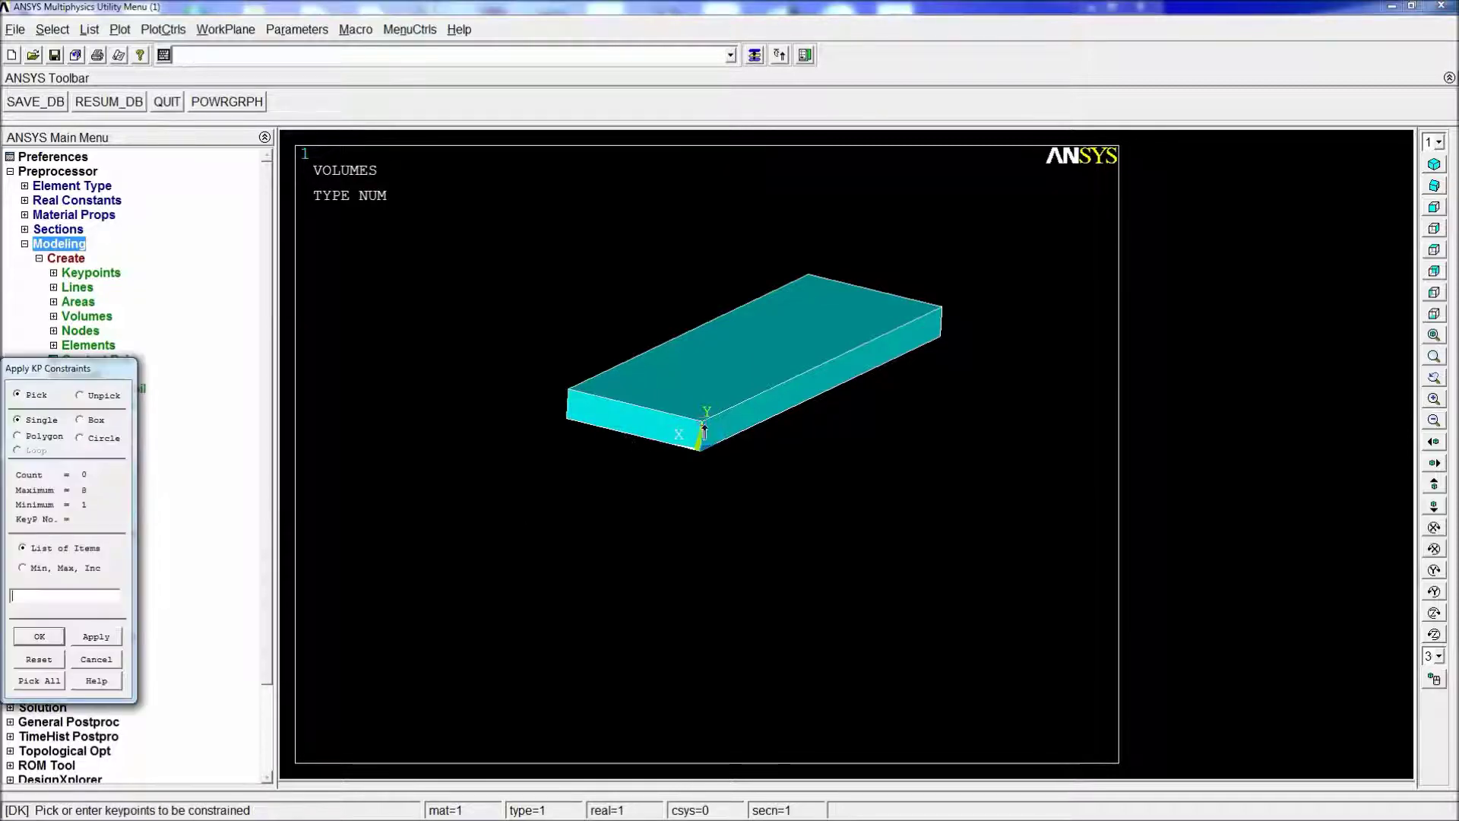
click(703, 425)
click(702, 471)
click(534, 416)
click(548, 385)
middle_click(551, 376)
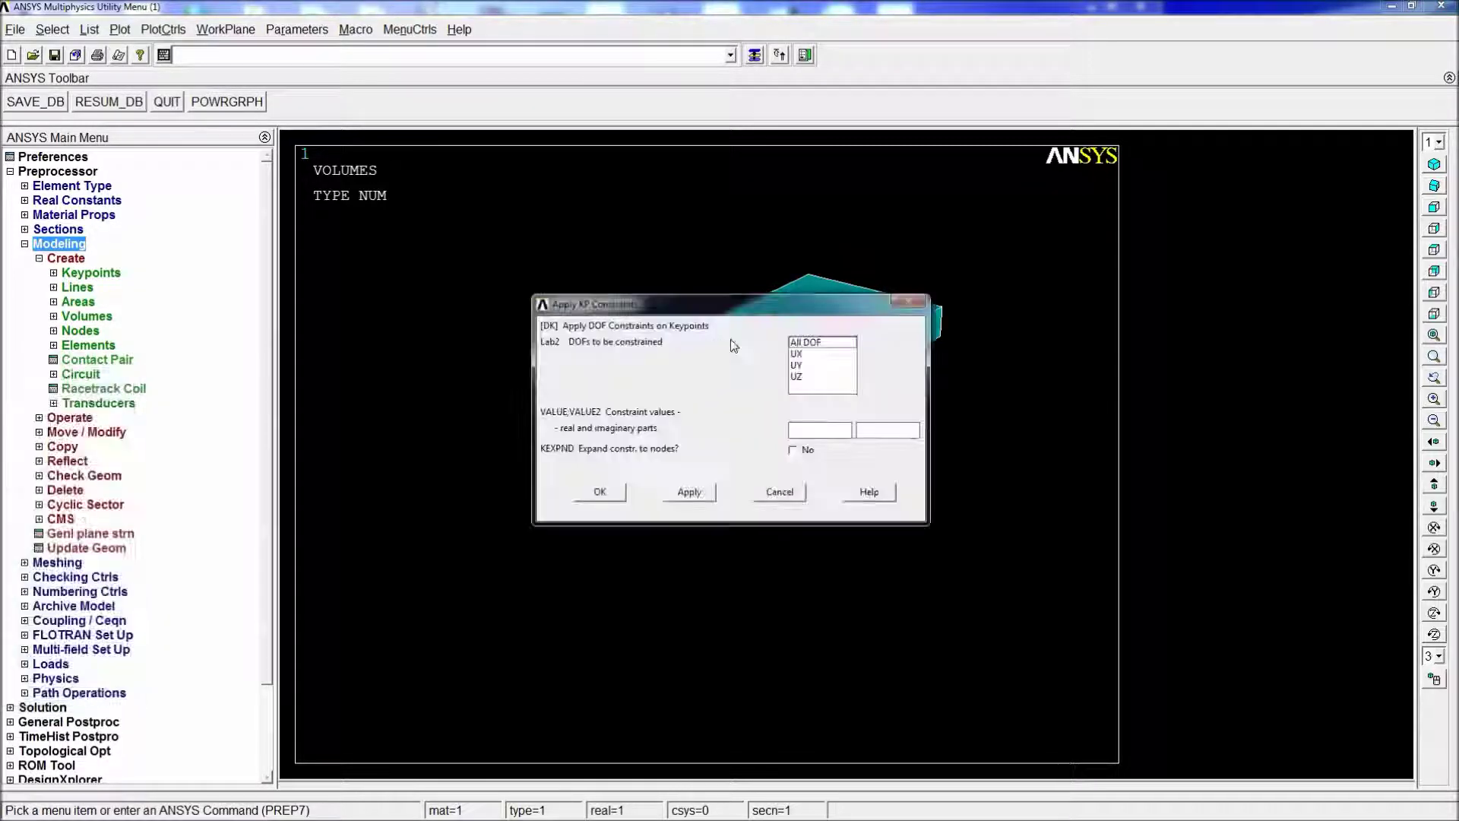
click(820, 342)
click(822, 434)
text(0)
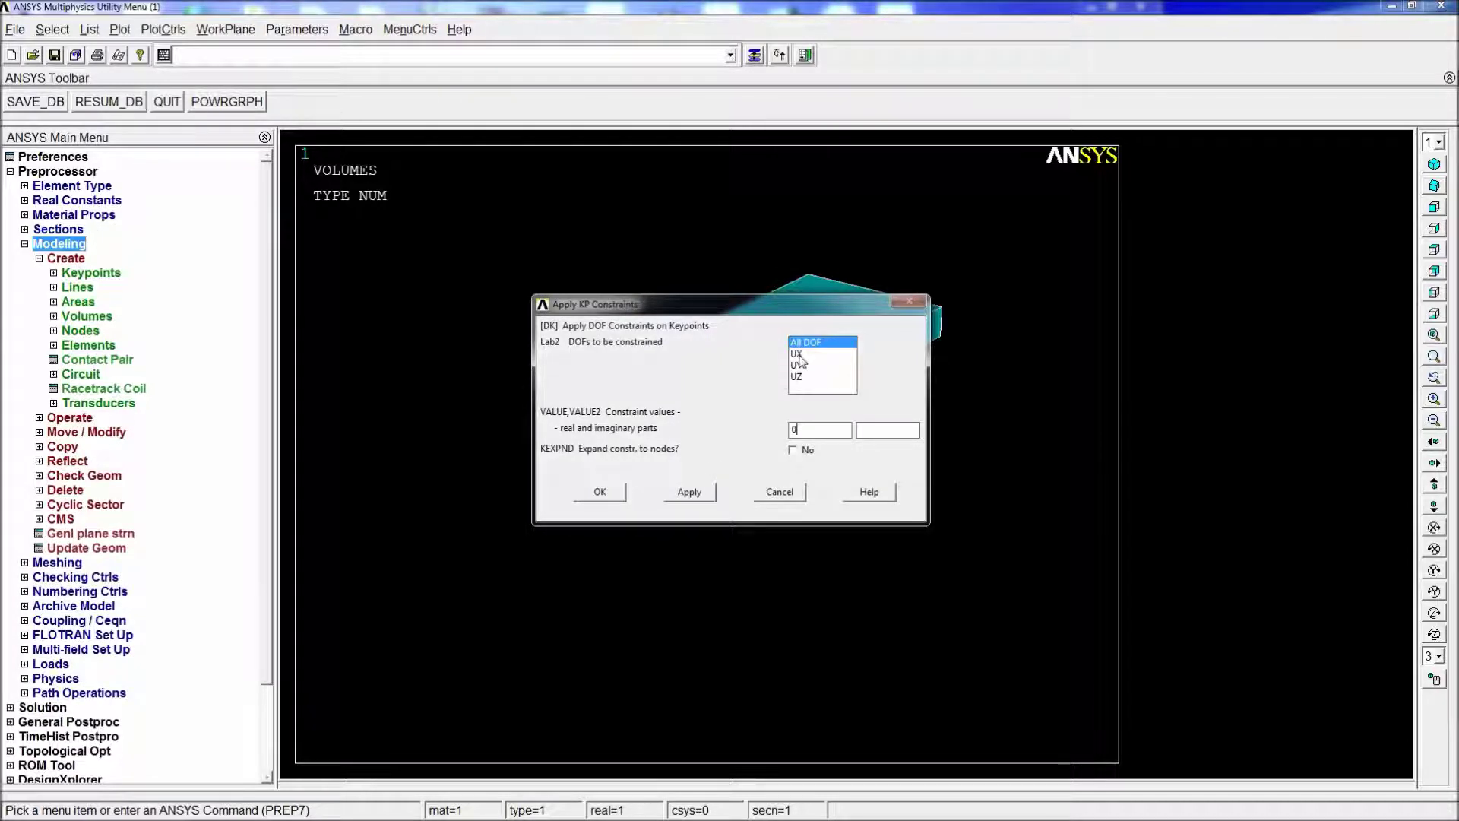
click(591, 488)
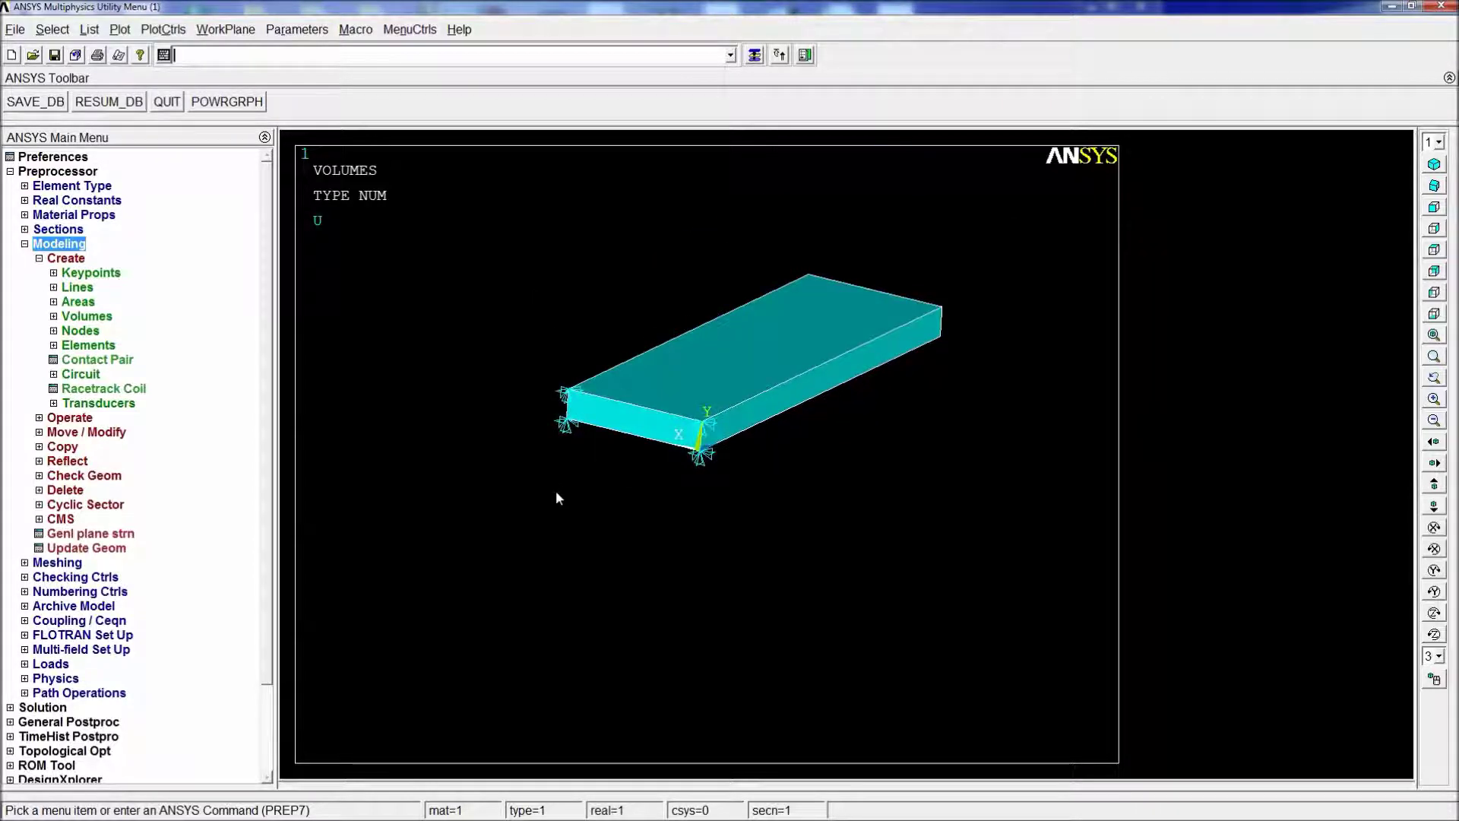
- Set the global element size to 0.02 with the esize command
mouse_move(560, 494)
ctrl+mouse_down()
mouse_move(615, 540)
mouse_move(632, 511)
ctrl+mouse_up()
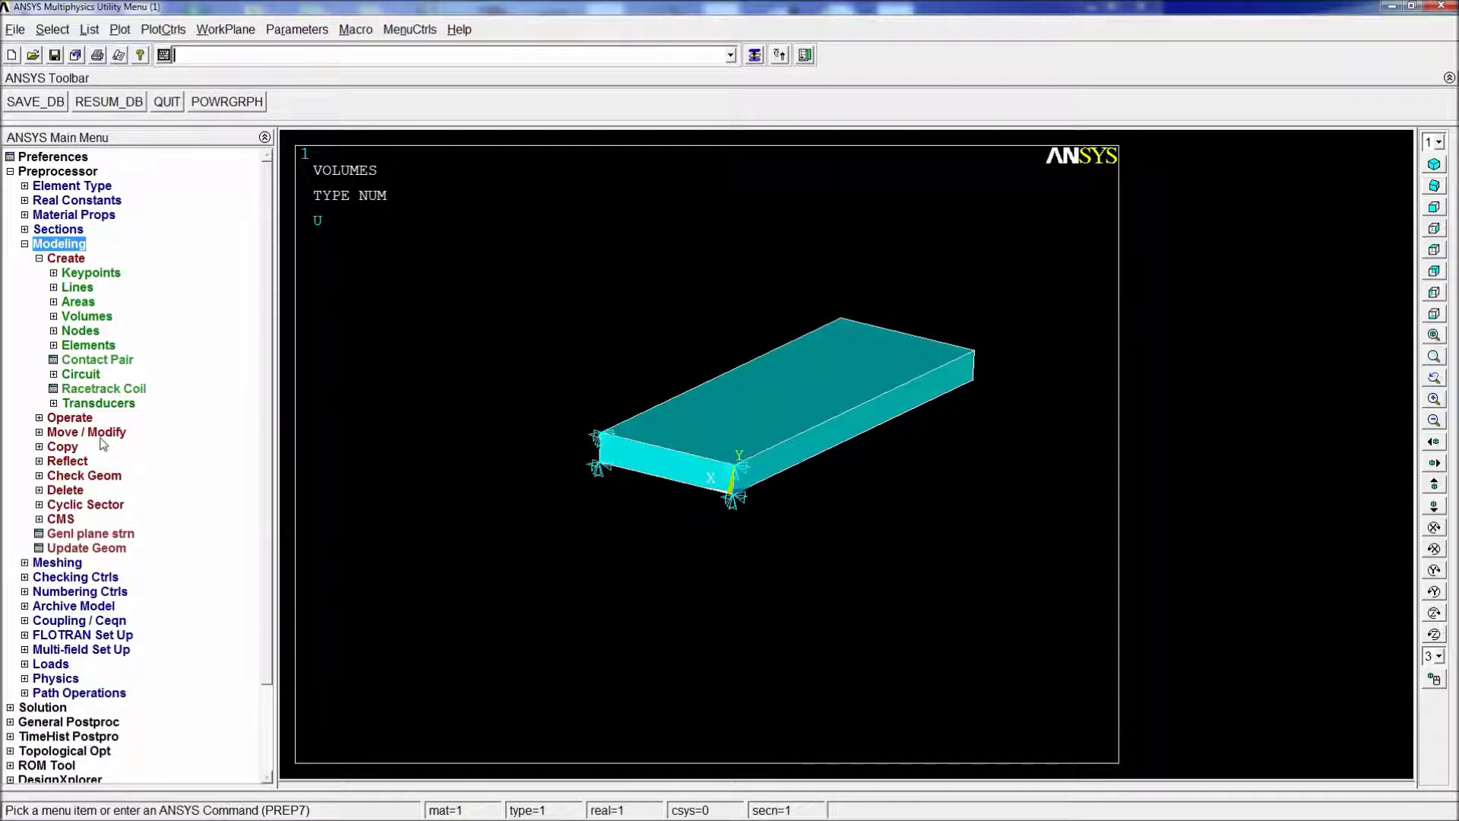
text(esize,all,)
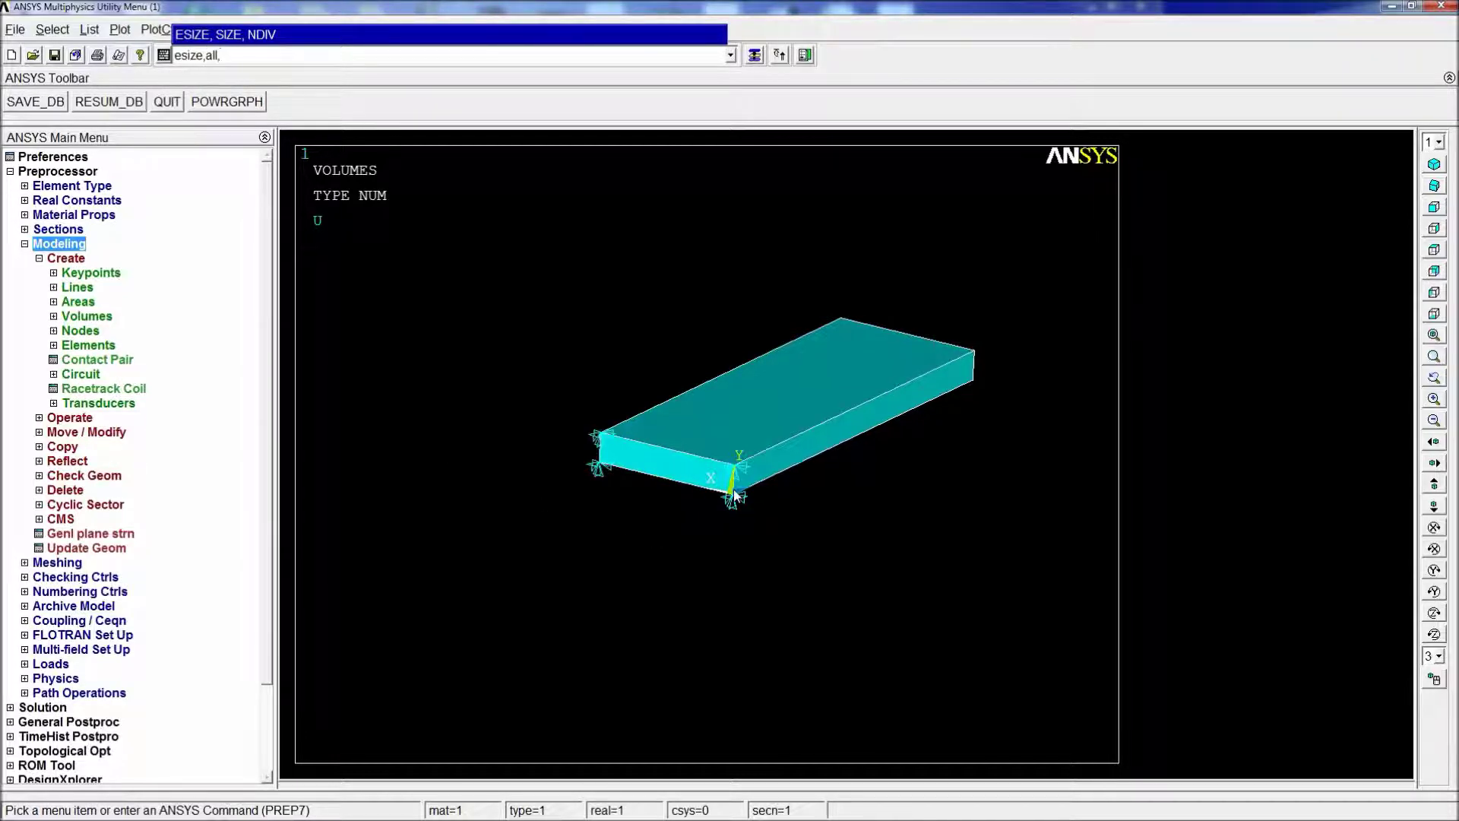
key(BackSpace)
key(BackSpace)
key(BackSpace)
key(BackSpace)
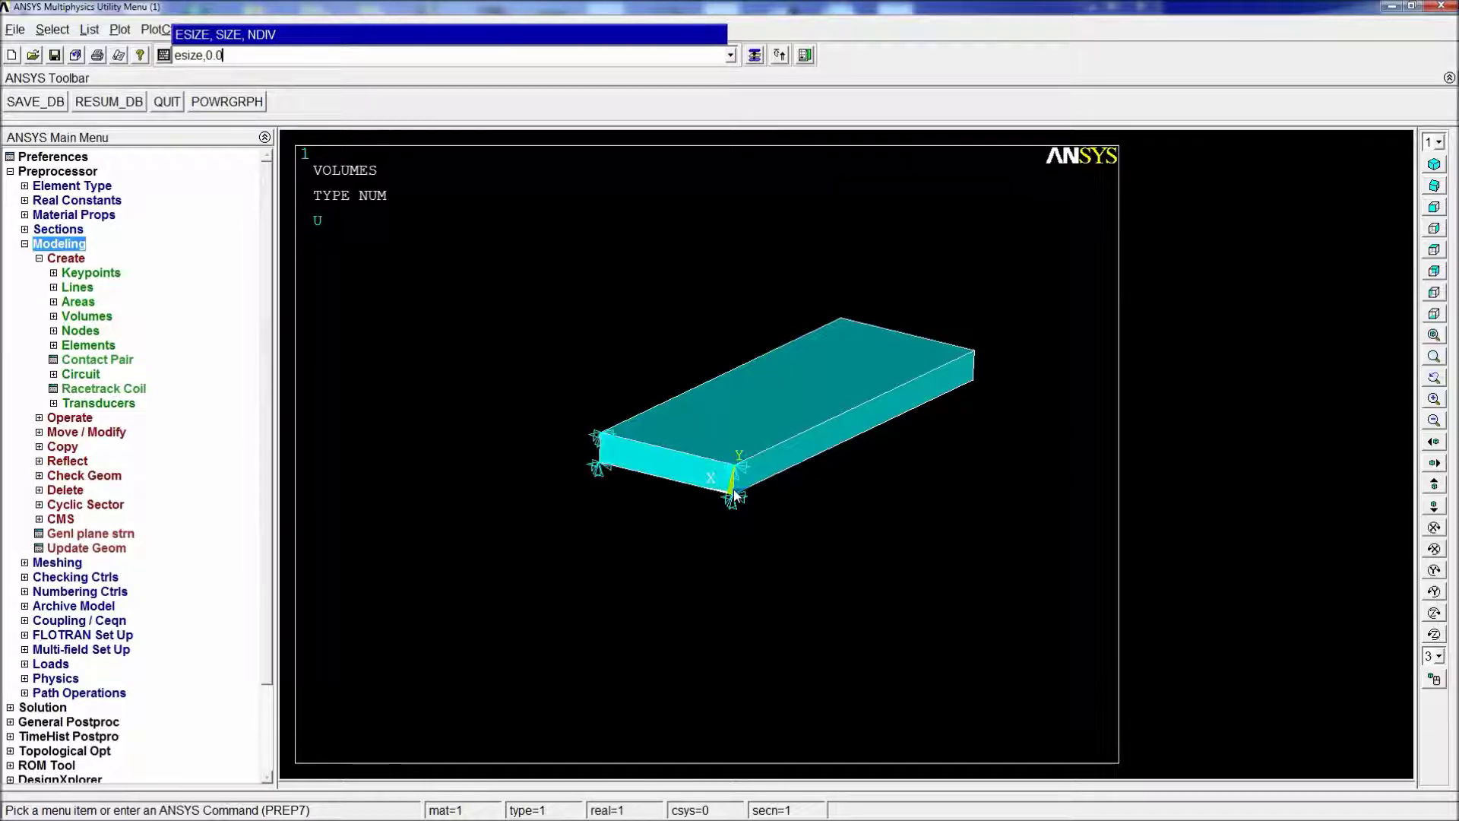
key(BackSpace)
key(BackSpace)
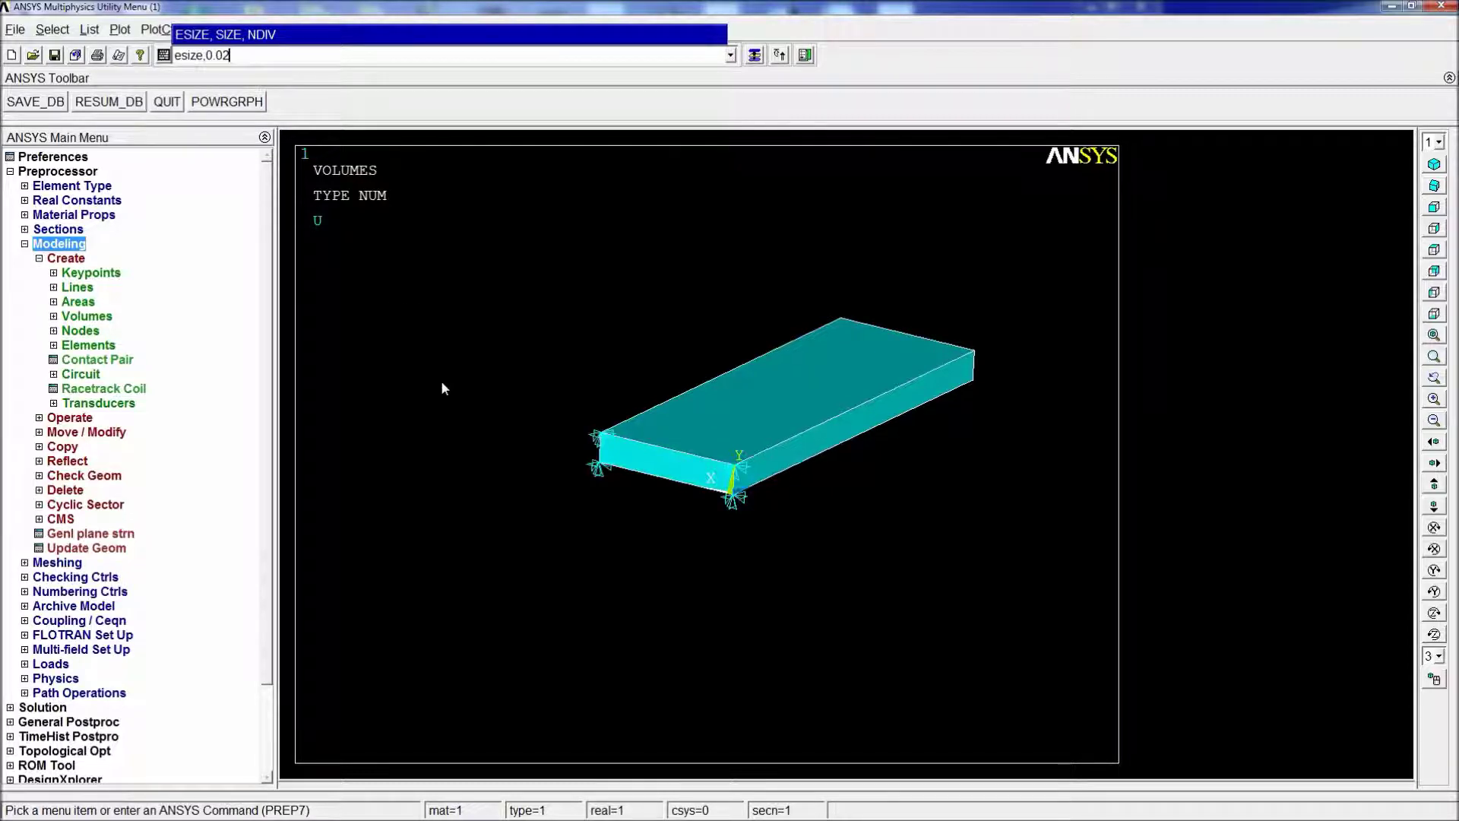
key(Return)
- Sweep-mesh the block with vswee,p, picking all volumes
text(vswee,p)
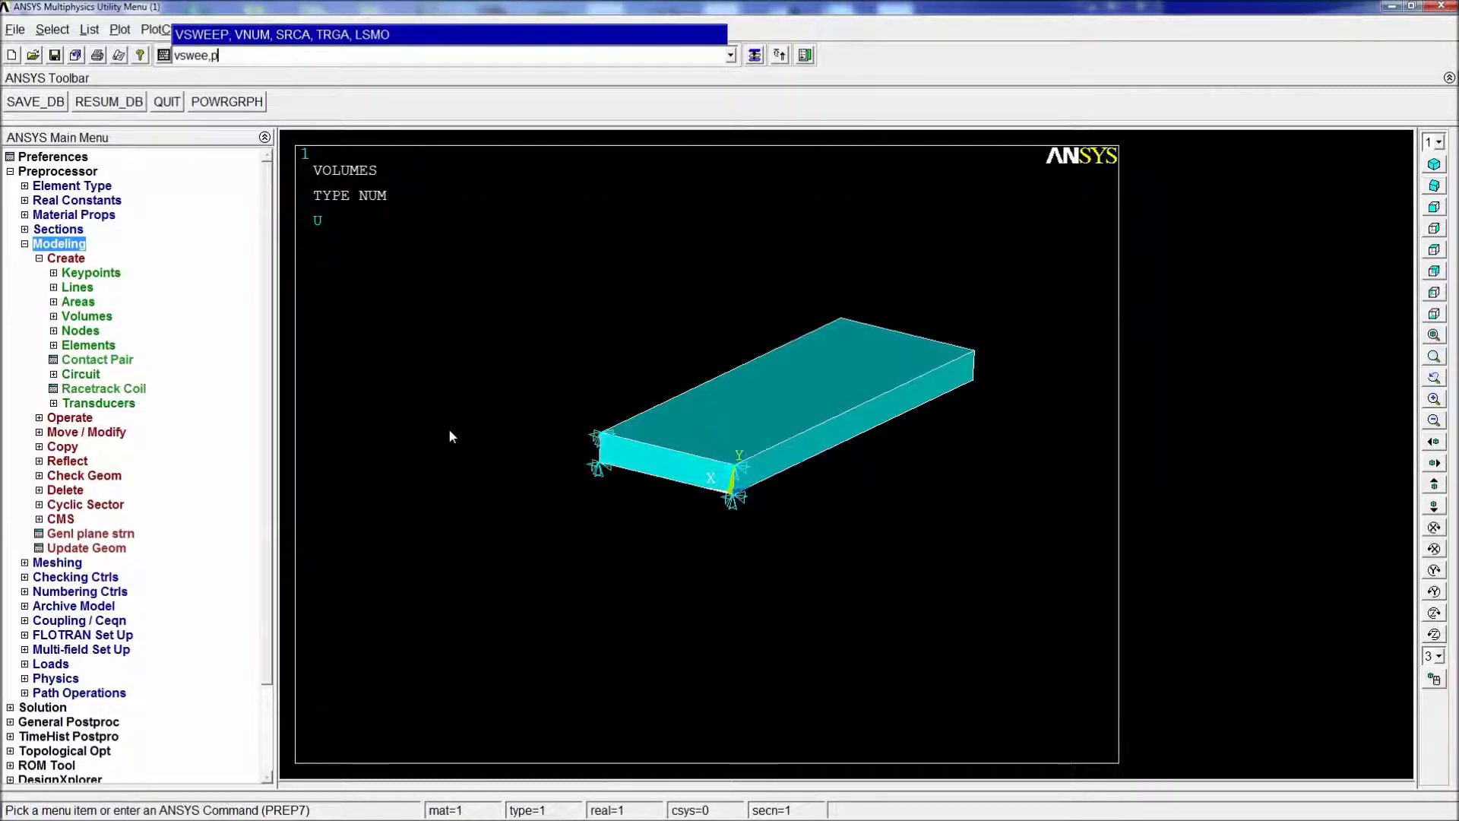
key(Return)
click(44, 681)
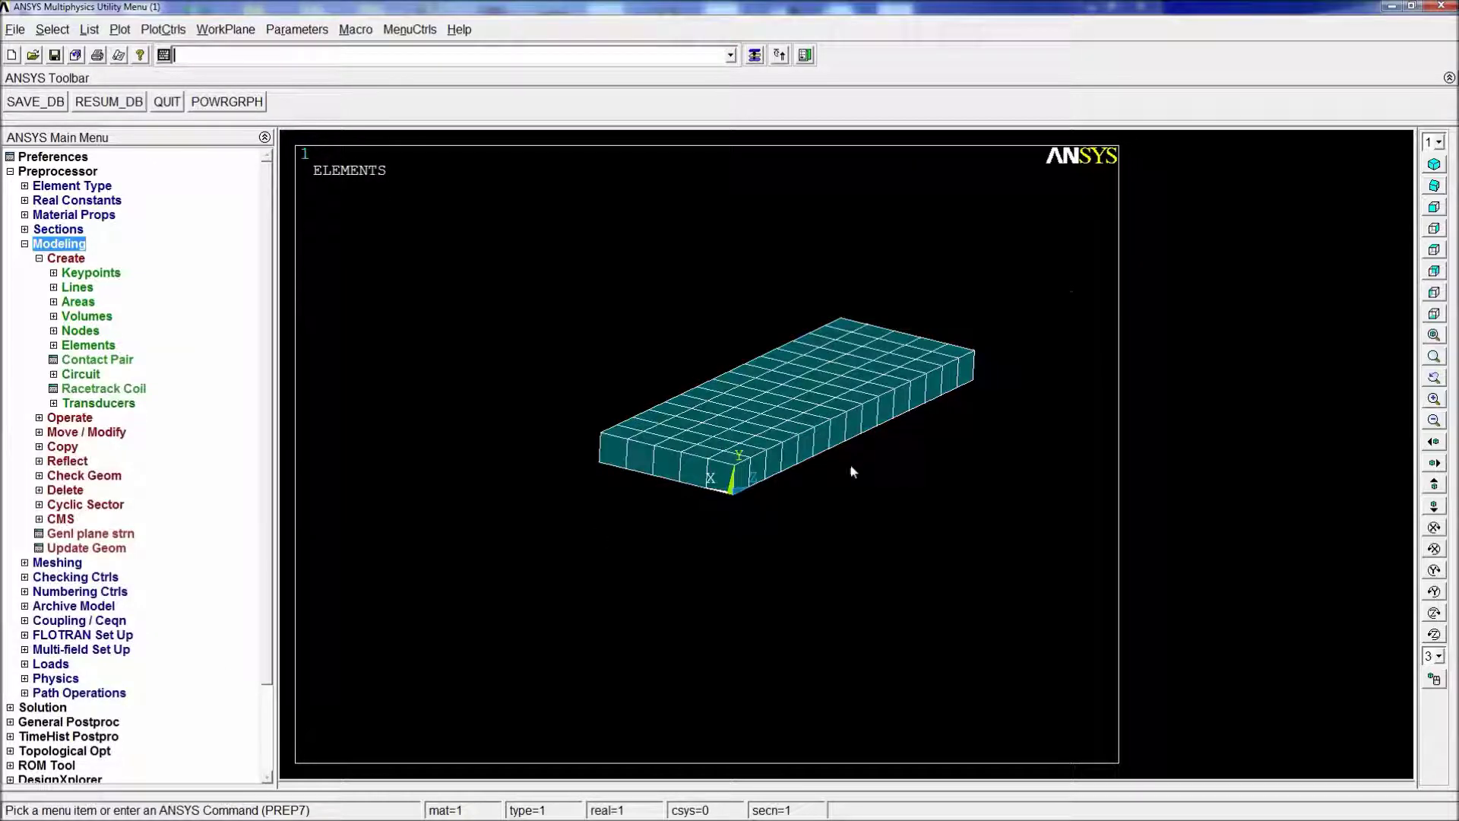
ctrl+drag(810, 479, 647, 494)
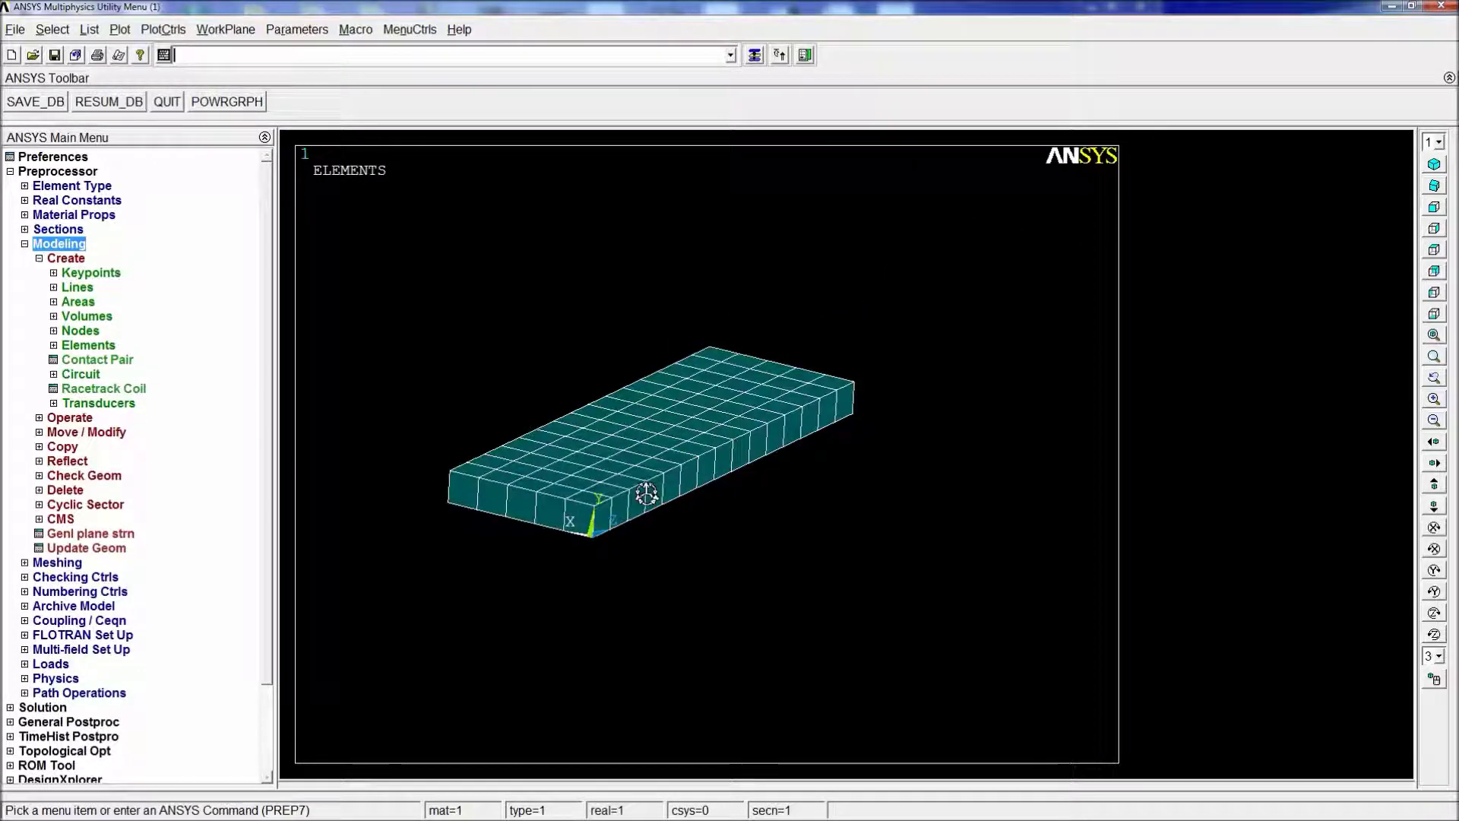
scroll(648, 494, up, 4)
scroll(637, 499, down, 6)
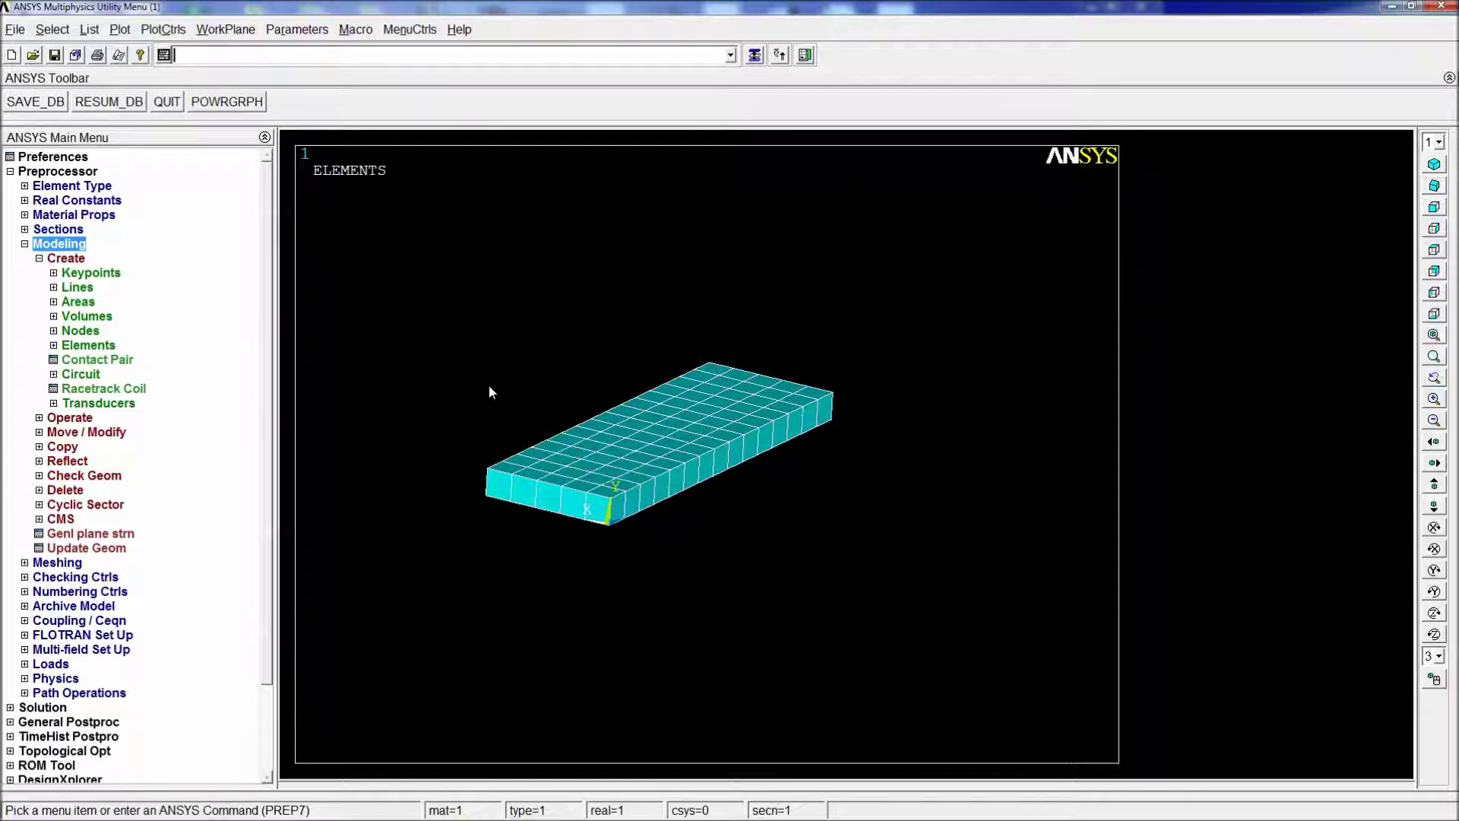
ctrl+scroll(815, 484, down, 1)
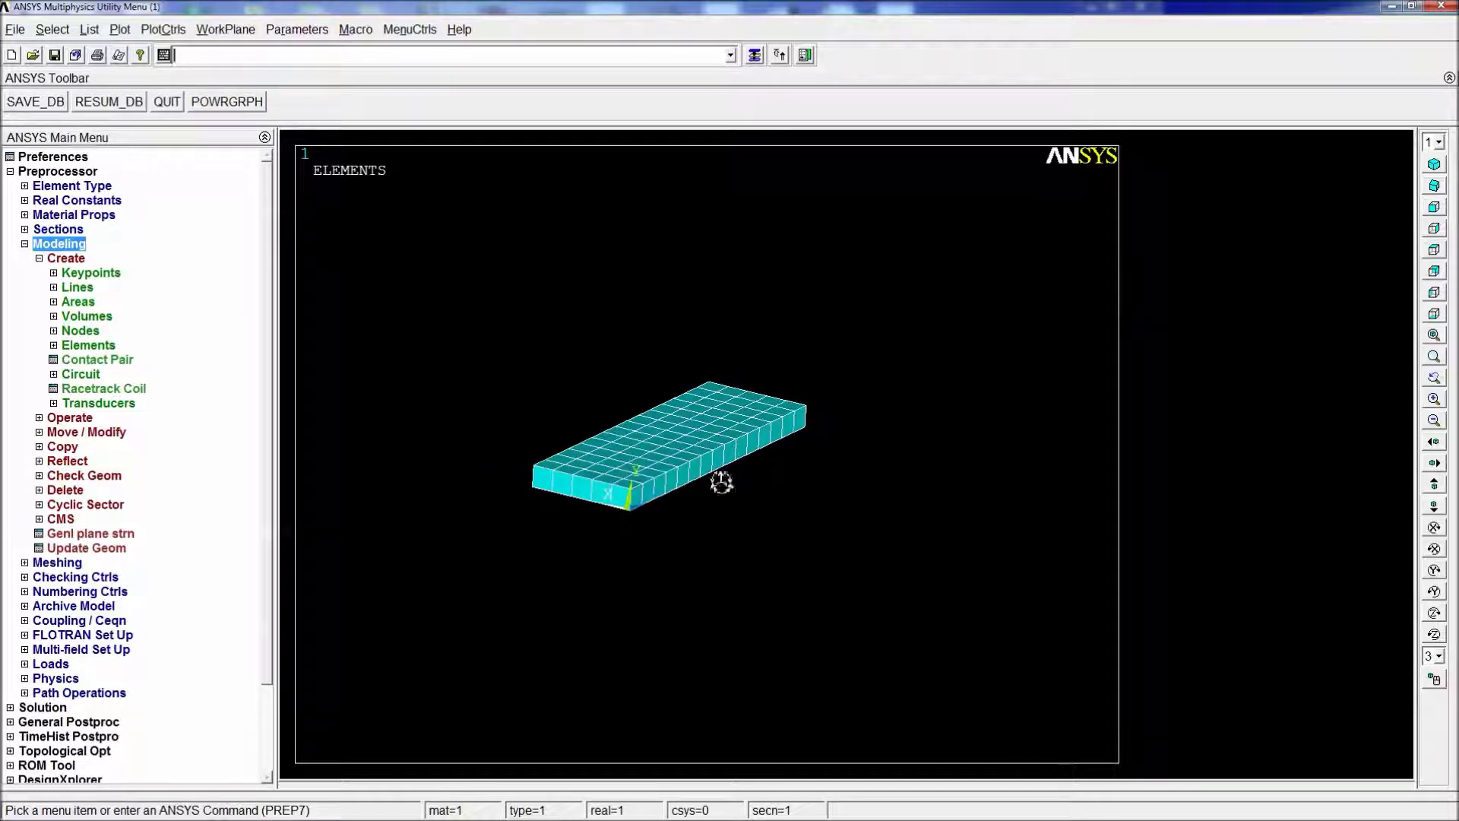
ctrl+drag(723, 484, 775, 461)
ctrl+scroll(767, 478, up, 2)
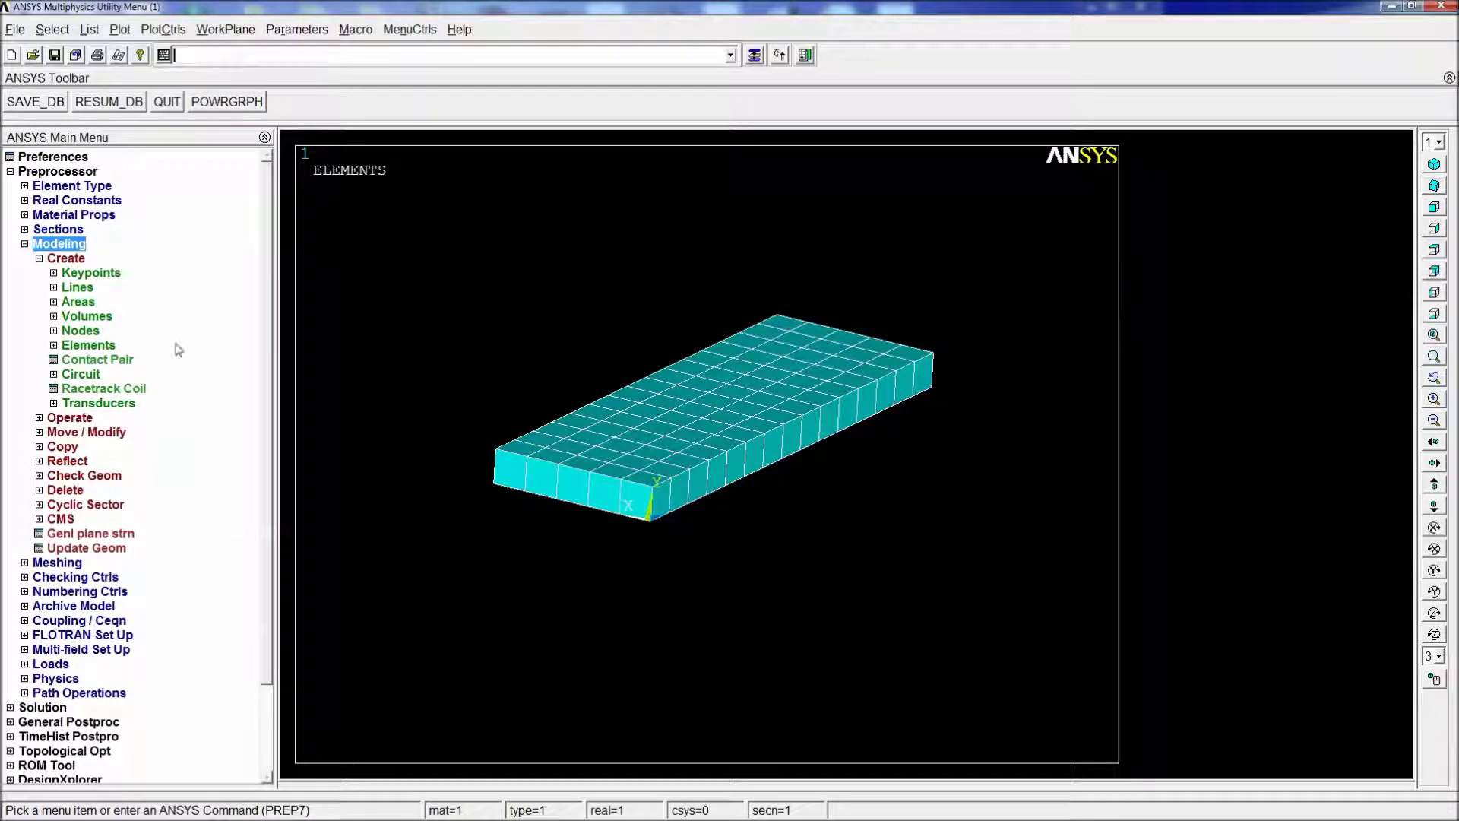
- Set the new analysis type in the Solution processor to Modal
click(69, 248)
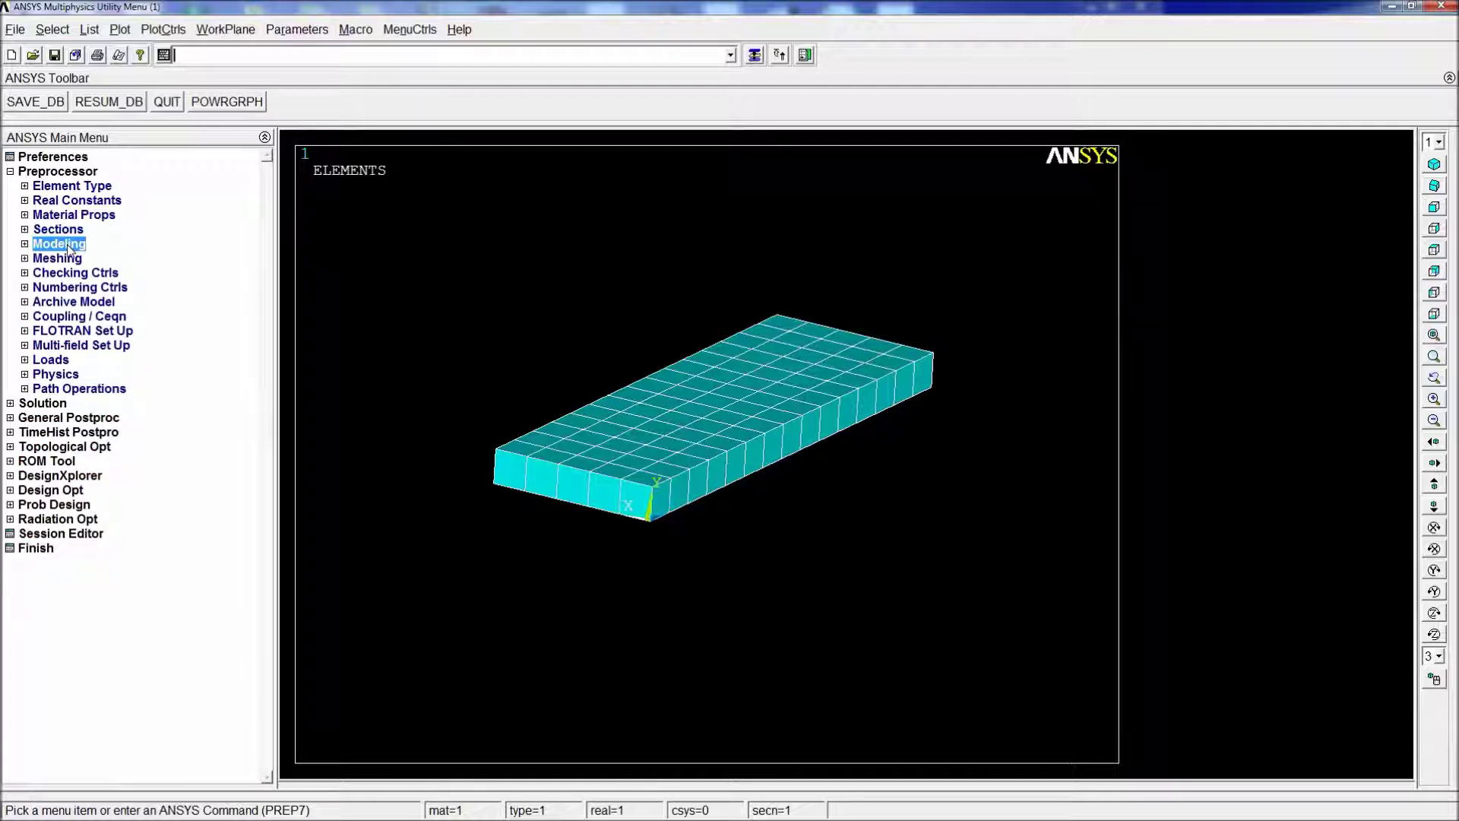
click(64, 403)
click(105, 201)
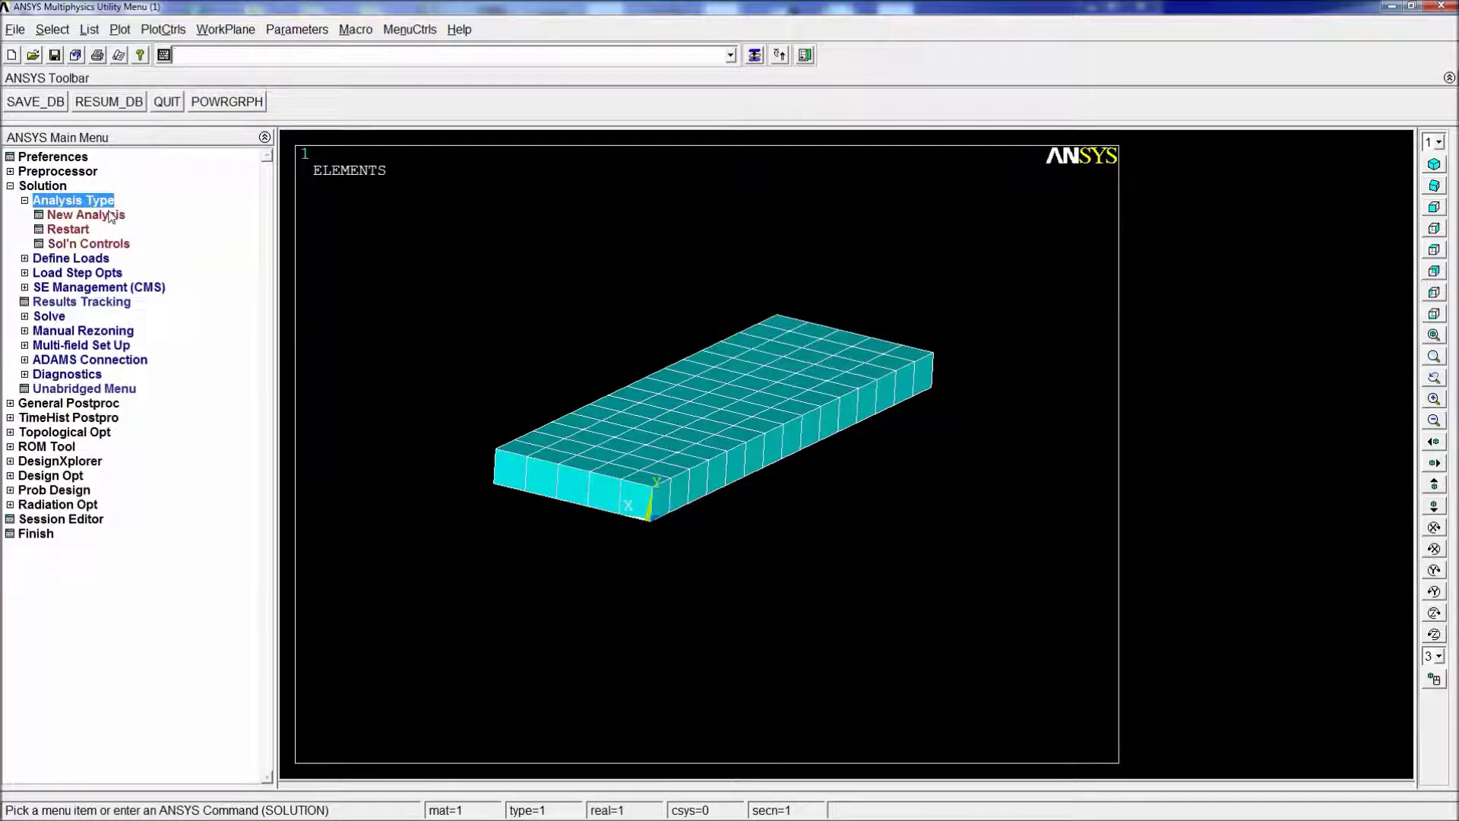
click(111, 215)
click(813, 362)
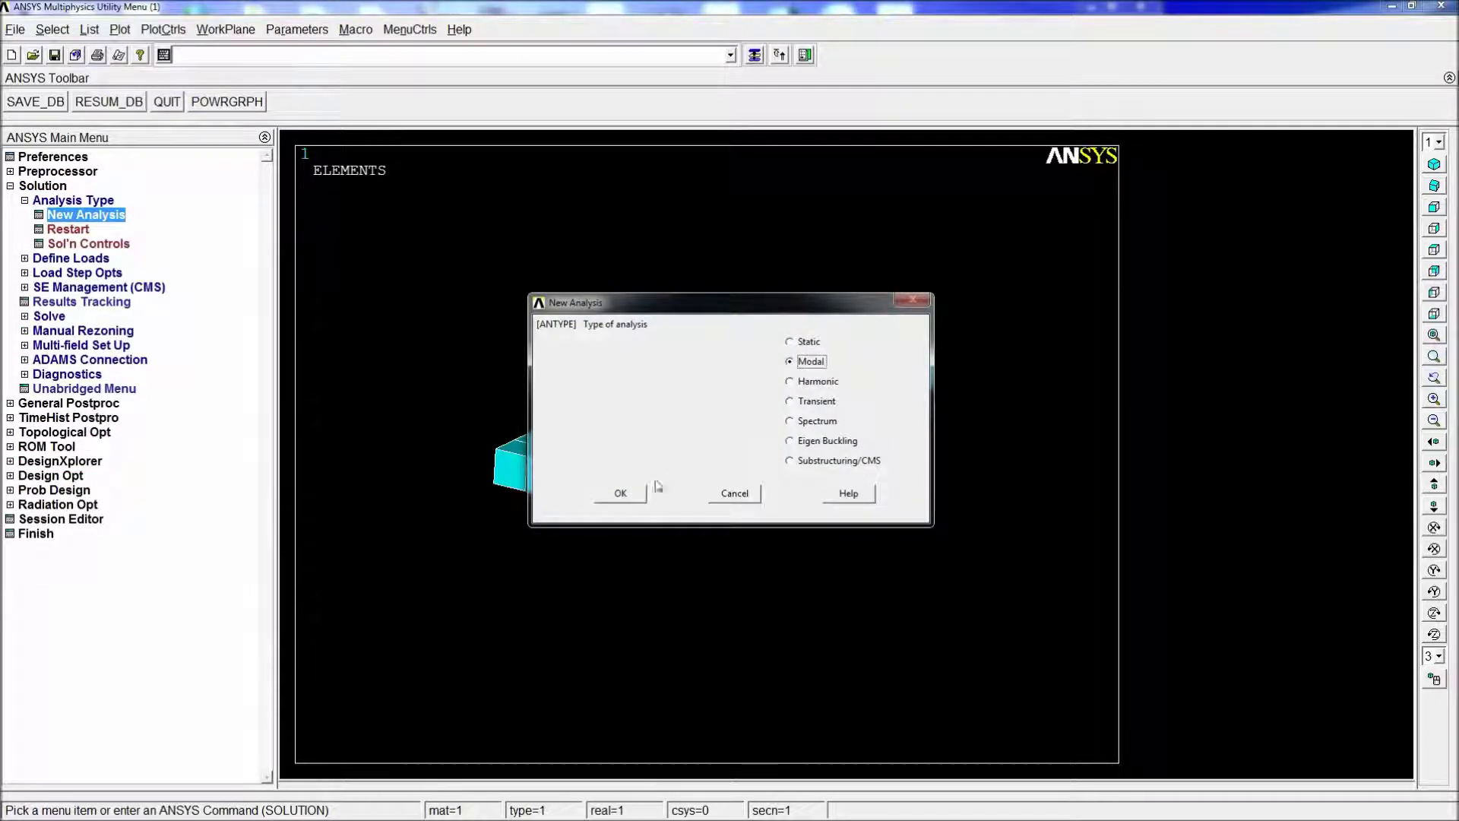
click(628, 495)
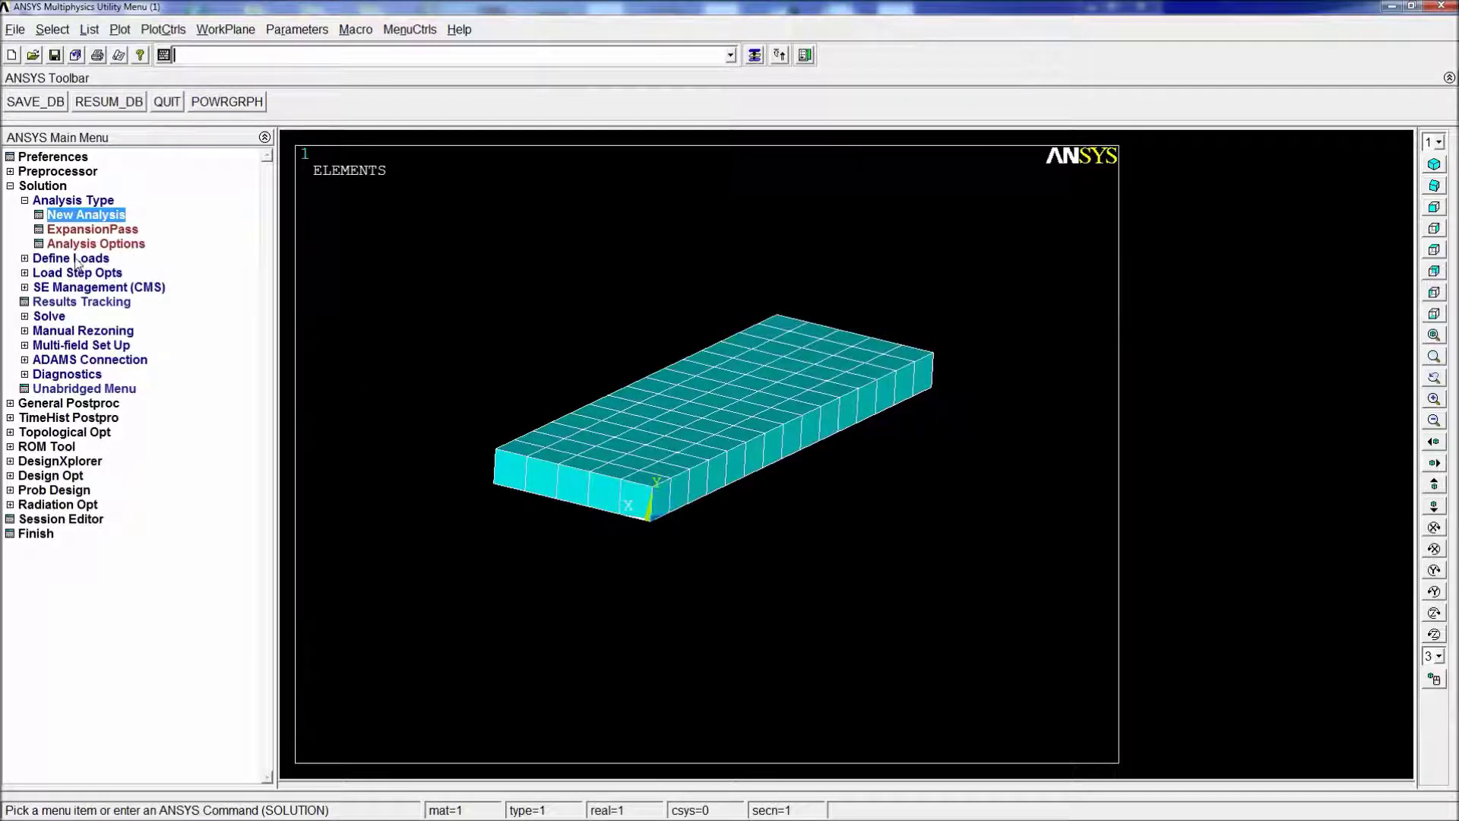
- Configure the modal analysis options to extract 10 modes with Block Lanczos, accepting the default frequency range and mode-shape normalization
click(95, 244)
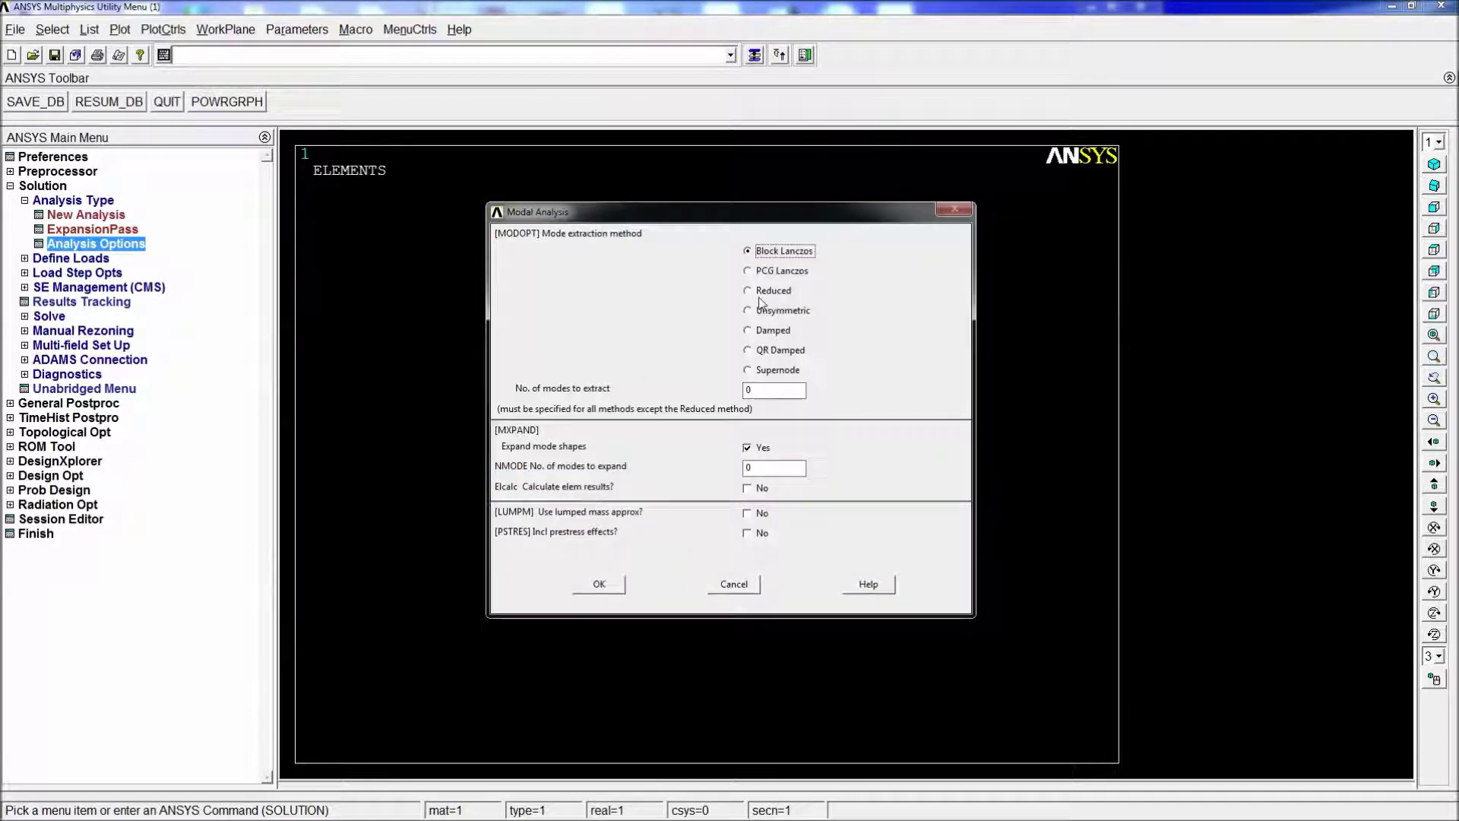
double_click(771, 390)
text(10)
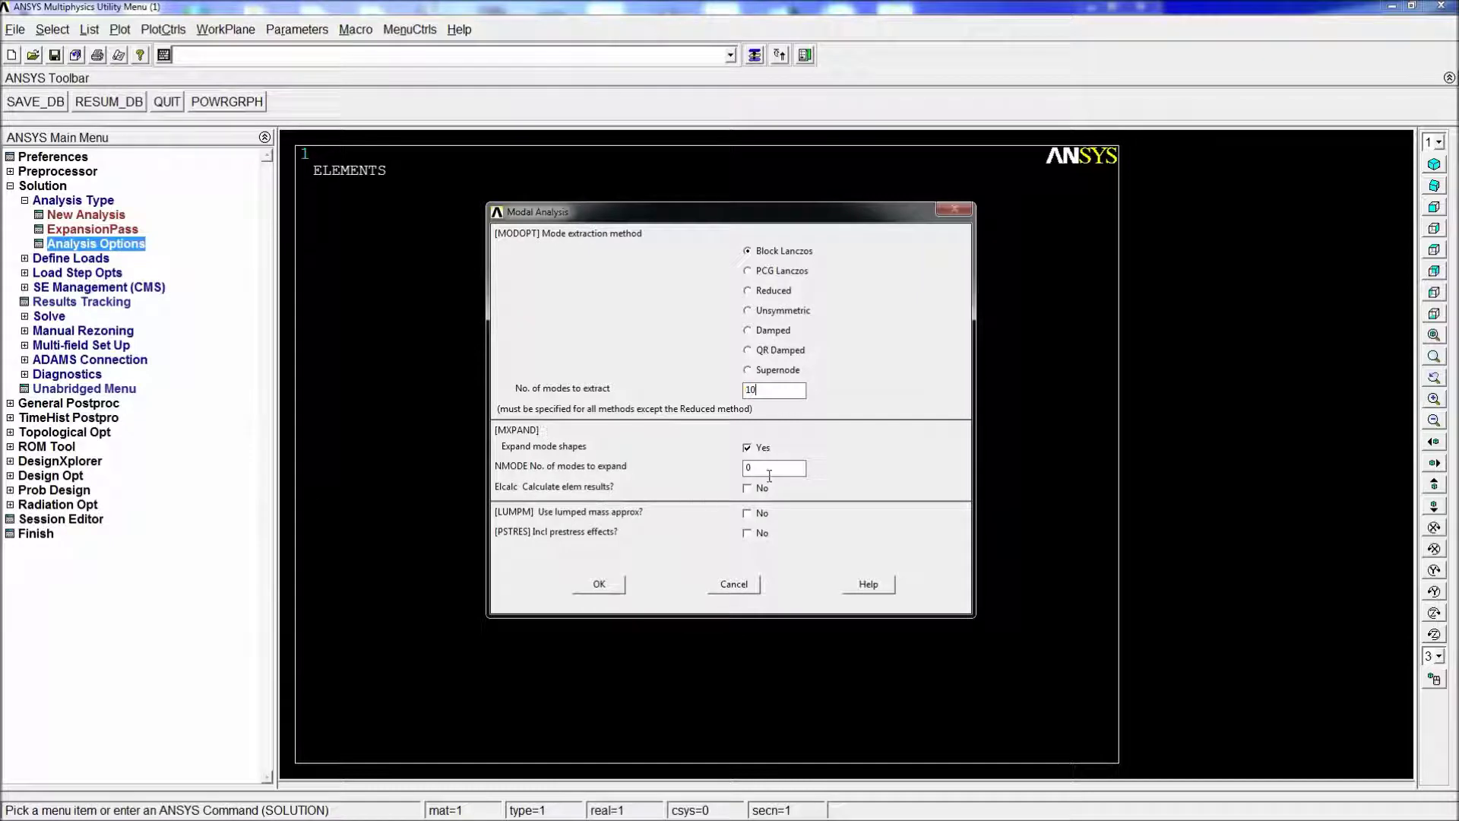
click(599, 585)
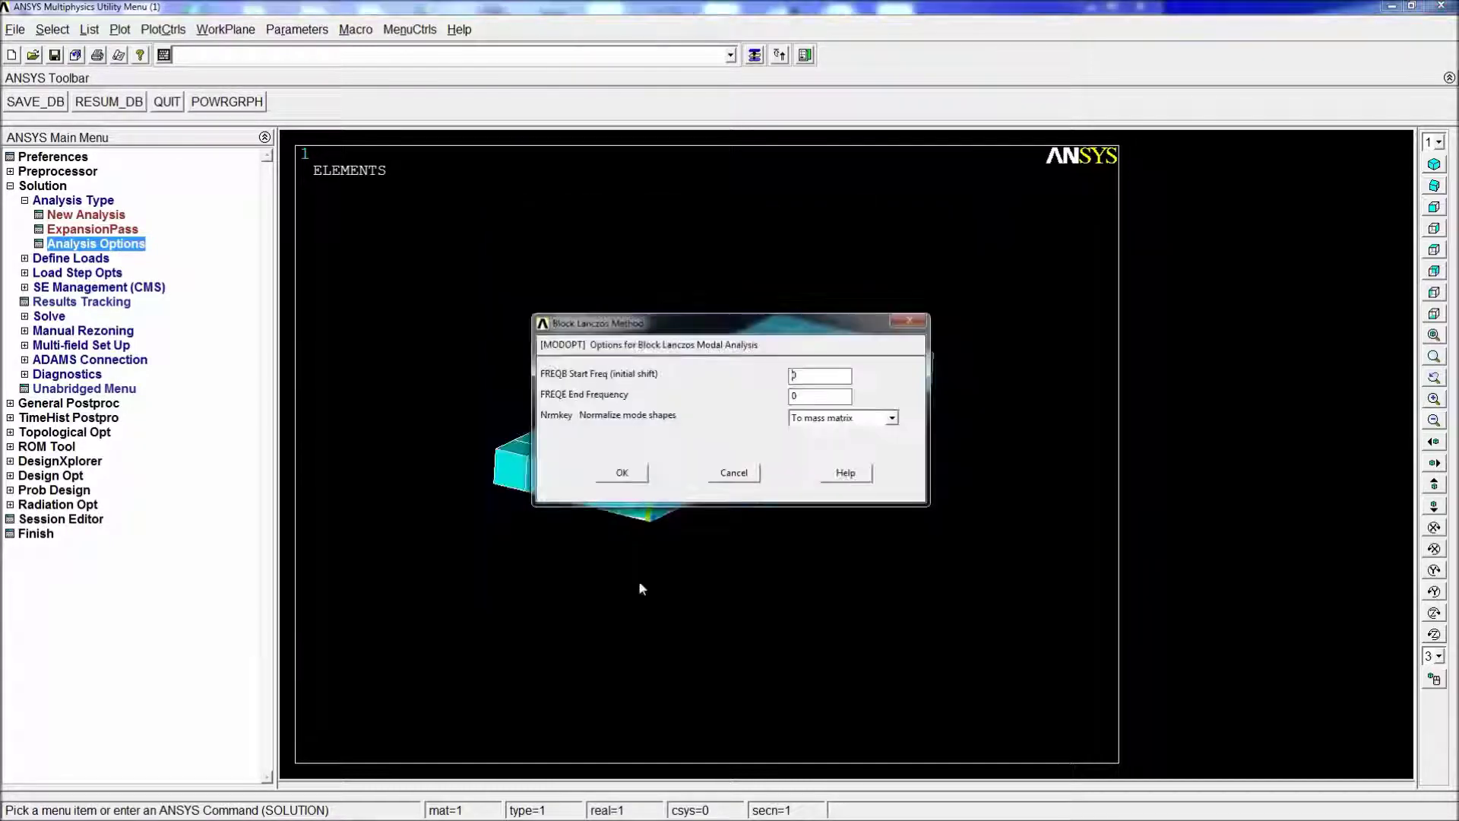
click(631, 473)
- Run the modal solution with the /solu and solve commands and dismiss the completion note
text(/solu)
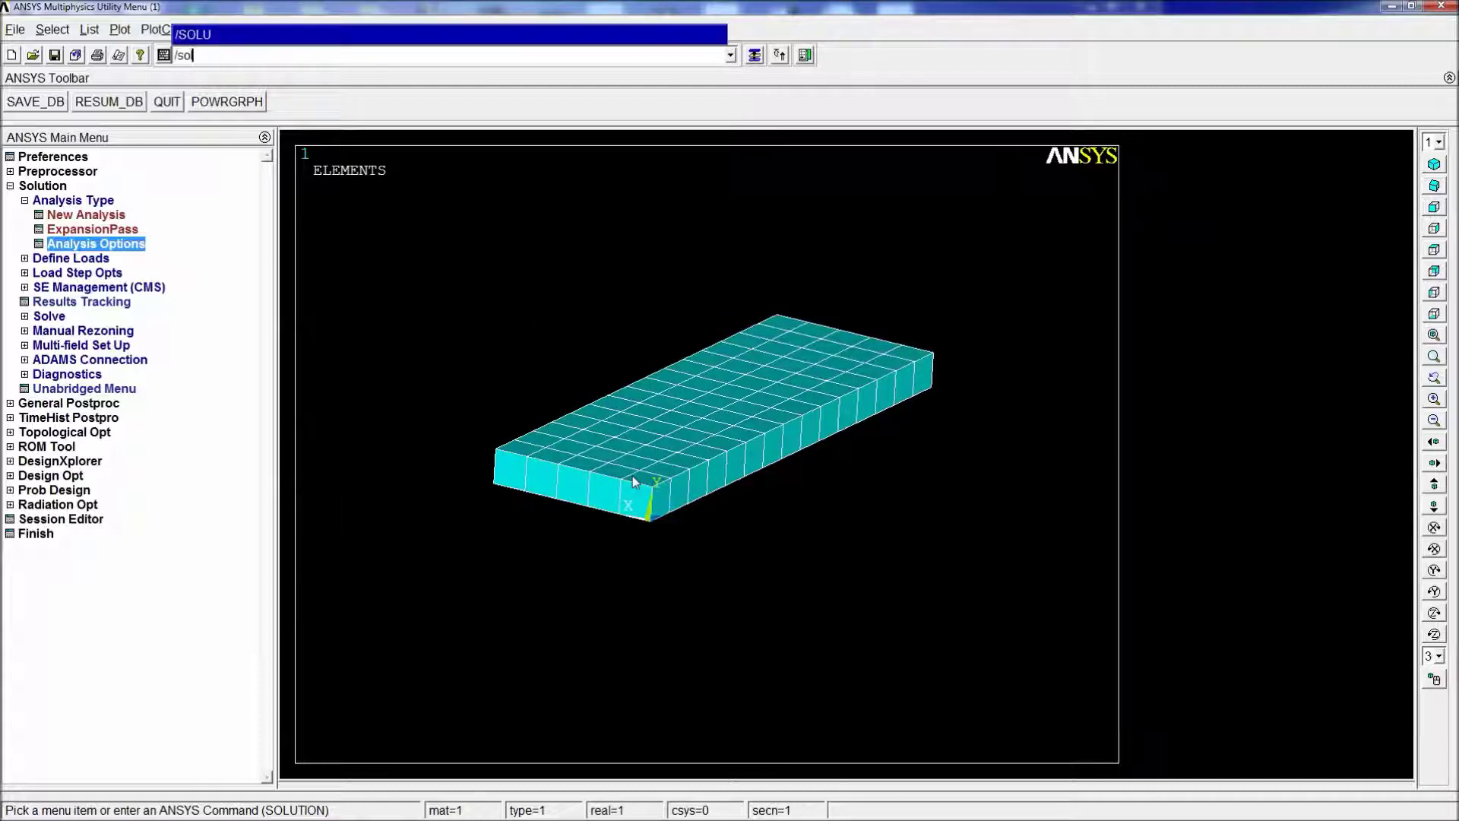
key(Return)
text(sovle)
key(BackSpace)
key(BackSpace)
key(BackSpace)
key(BackSpace)
text(olve)
key(Return)
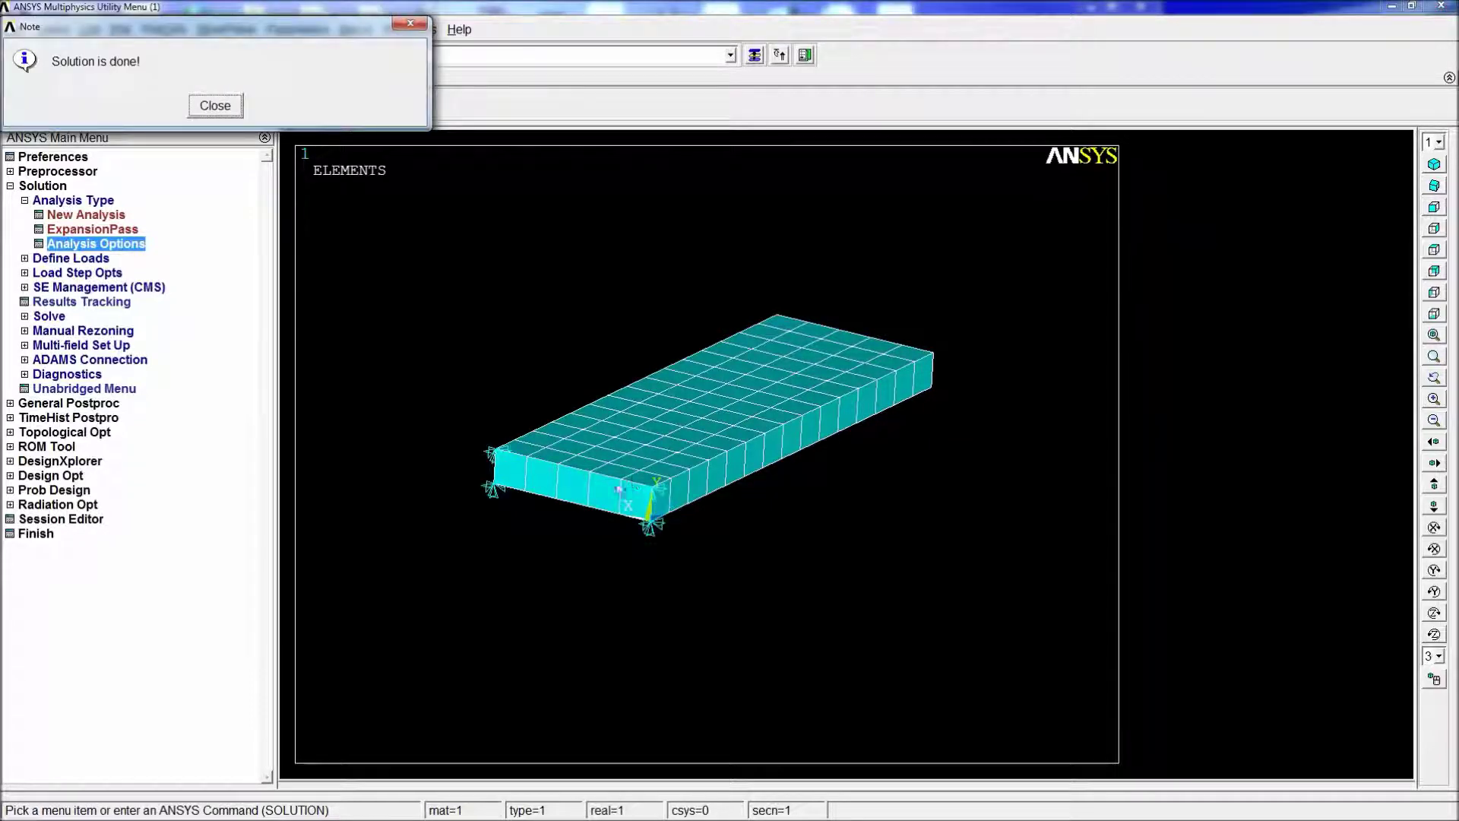
click(215, 105)
- Read result set 1 from the results file by pick in General Postproc and close the data set list
click(90, 404)
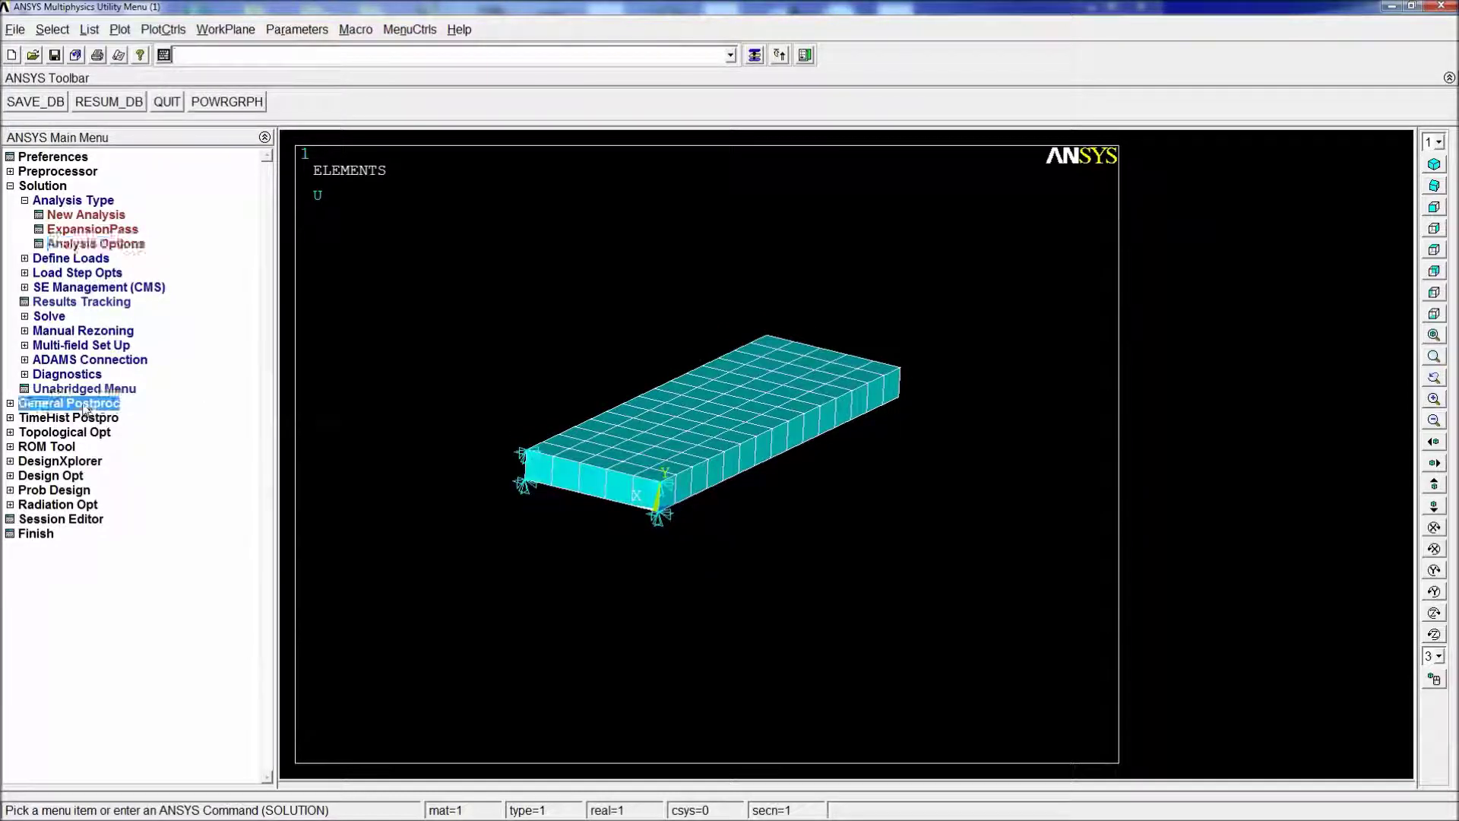
click(75, 245)
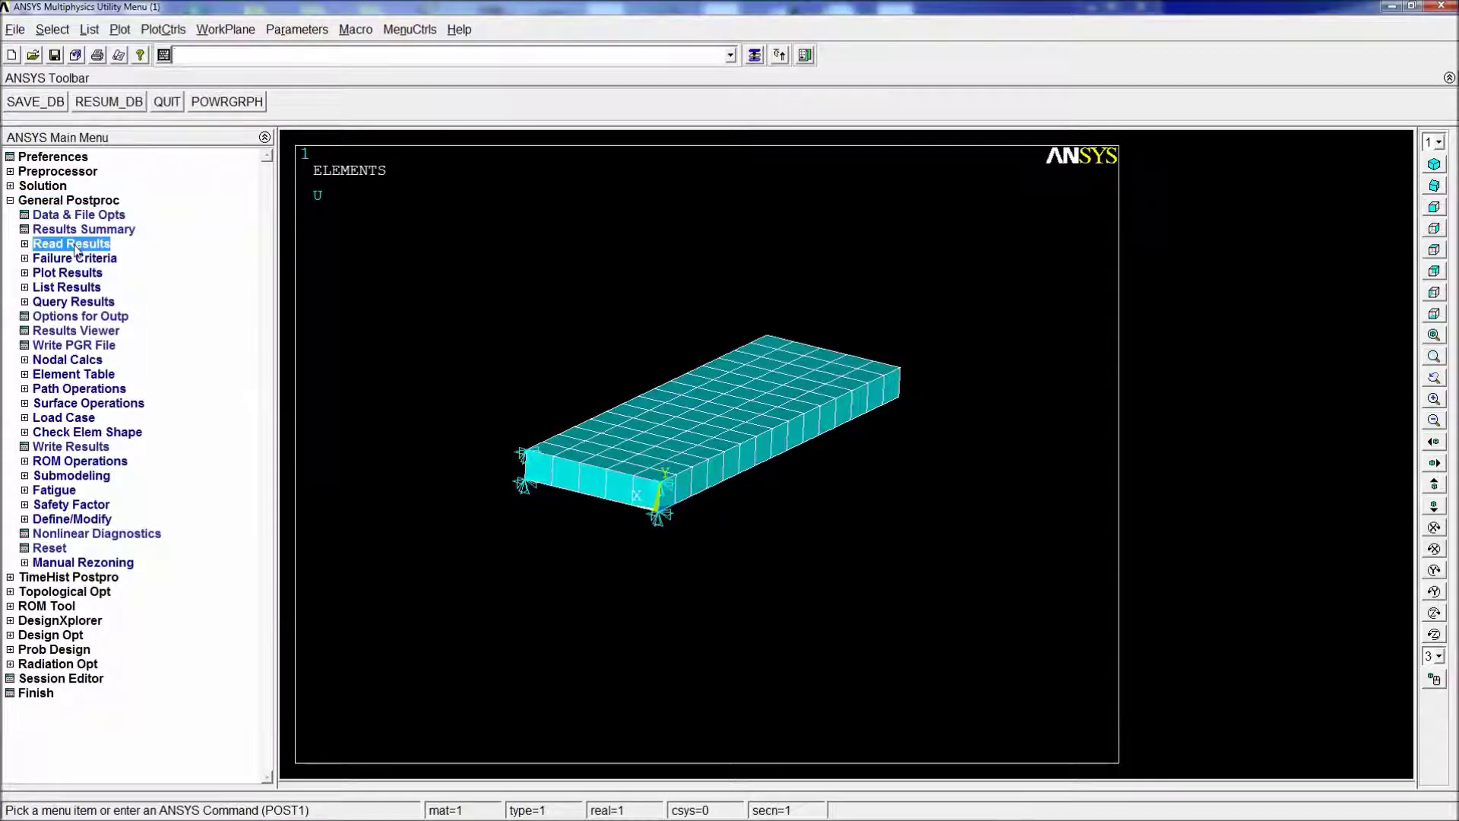
click(76, 245)
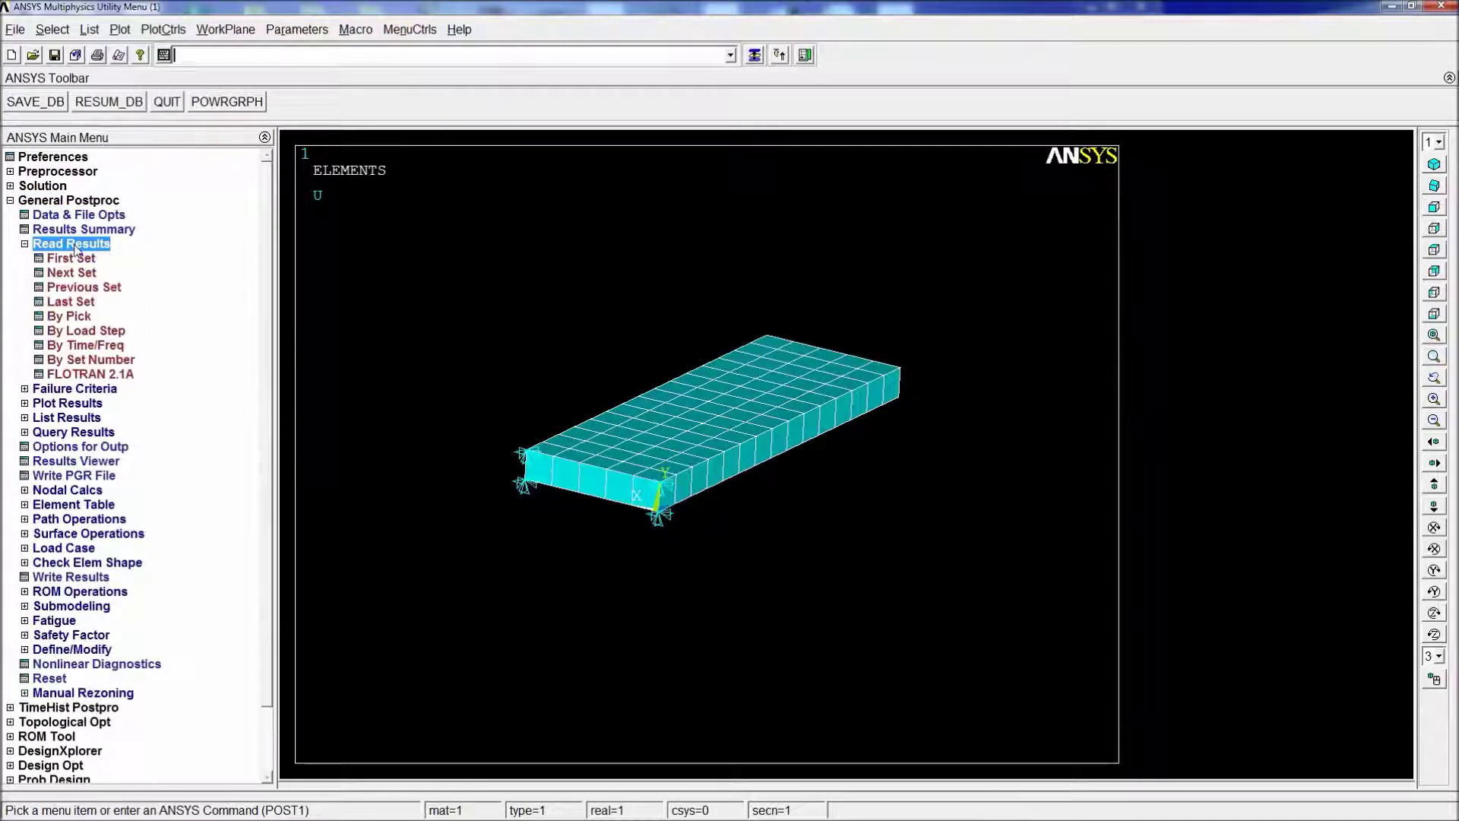
click(70, 316)
click(232, 145)
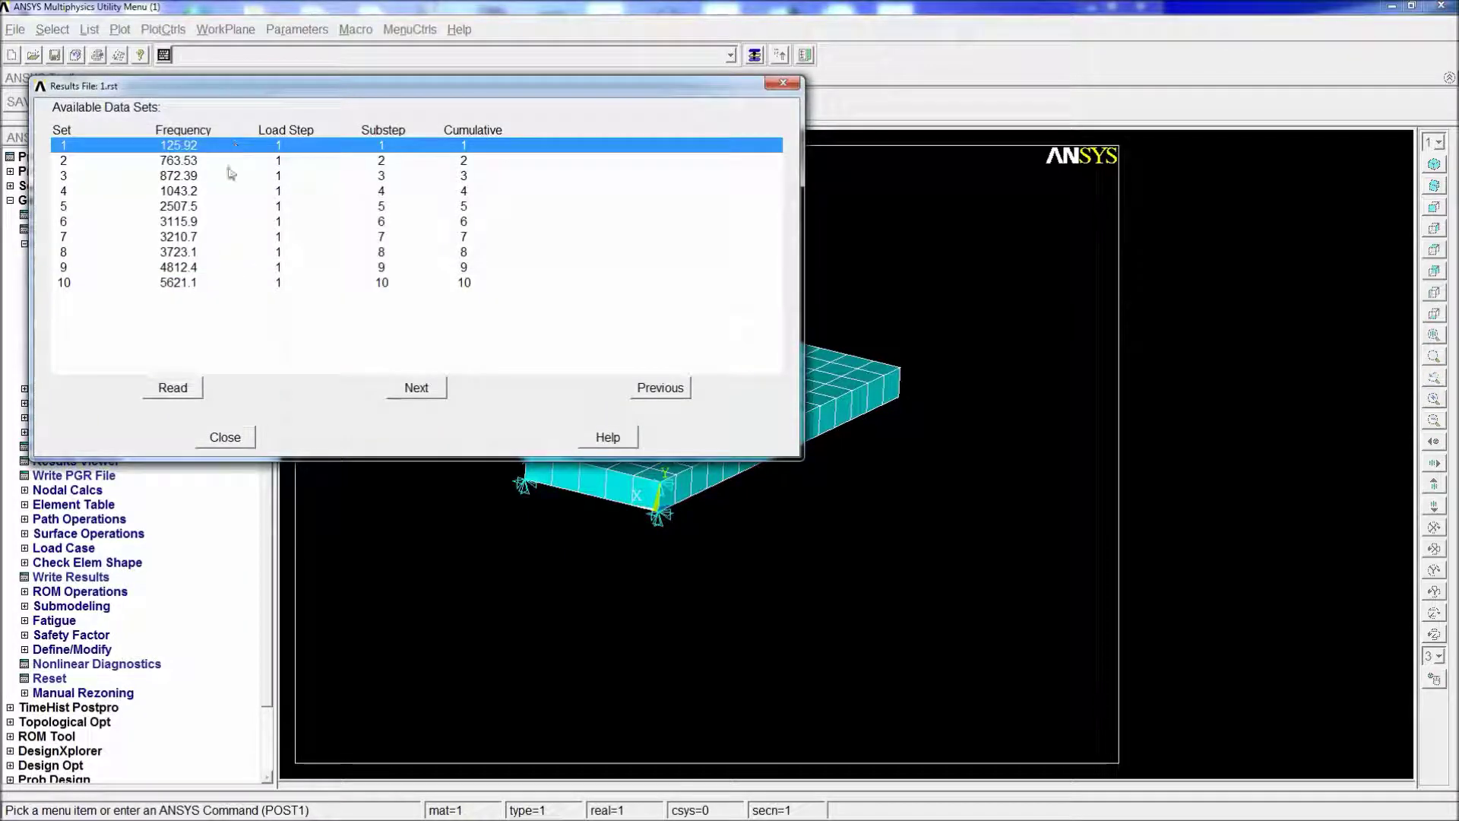
click(172, 388)
click(244, 441)
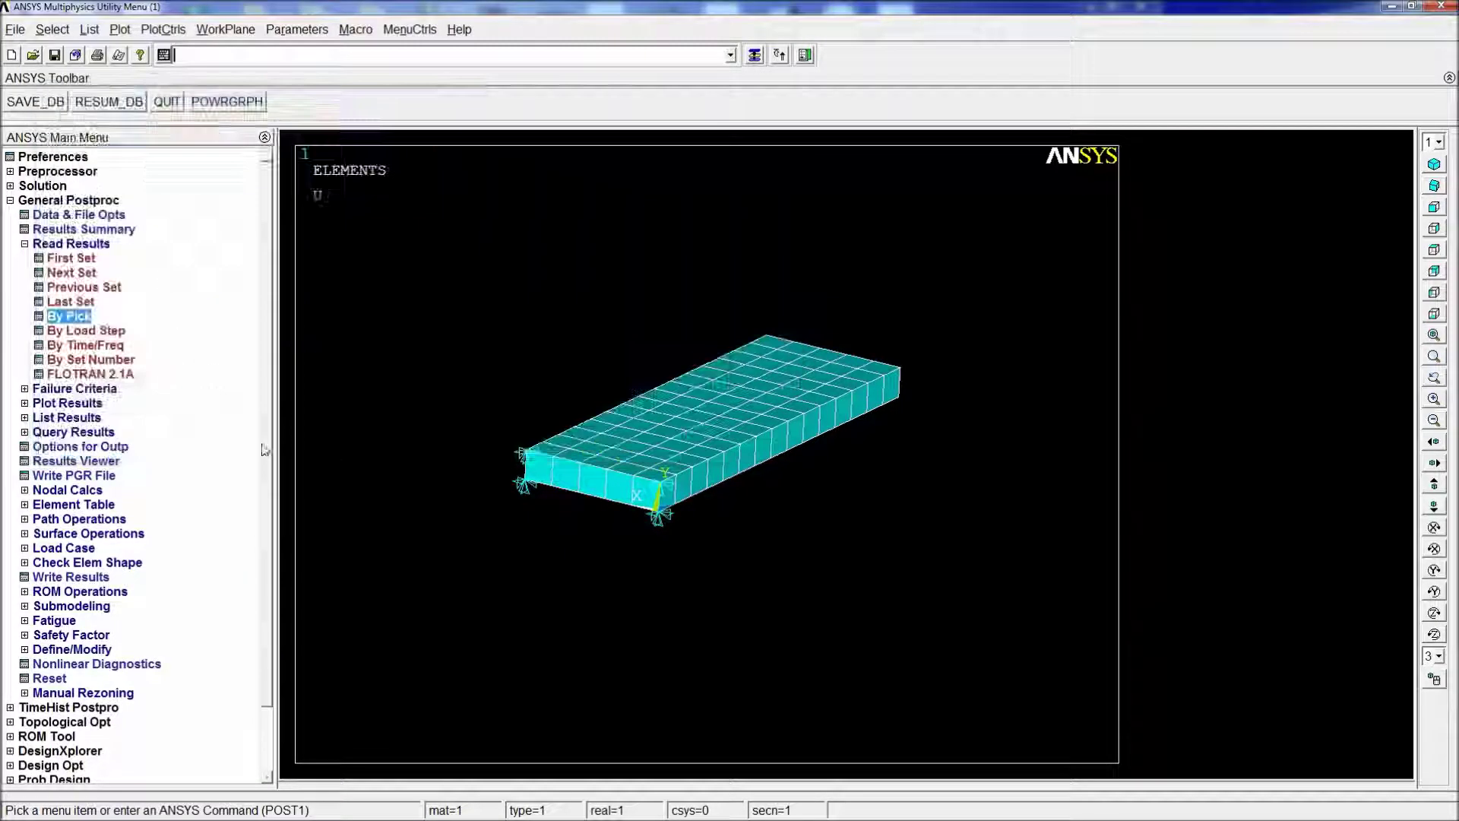
- Plot the displacement vector sum of the first mode with plnsol,u,sum and inspect the deformed block
text(plnso)
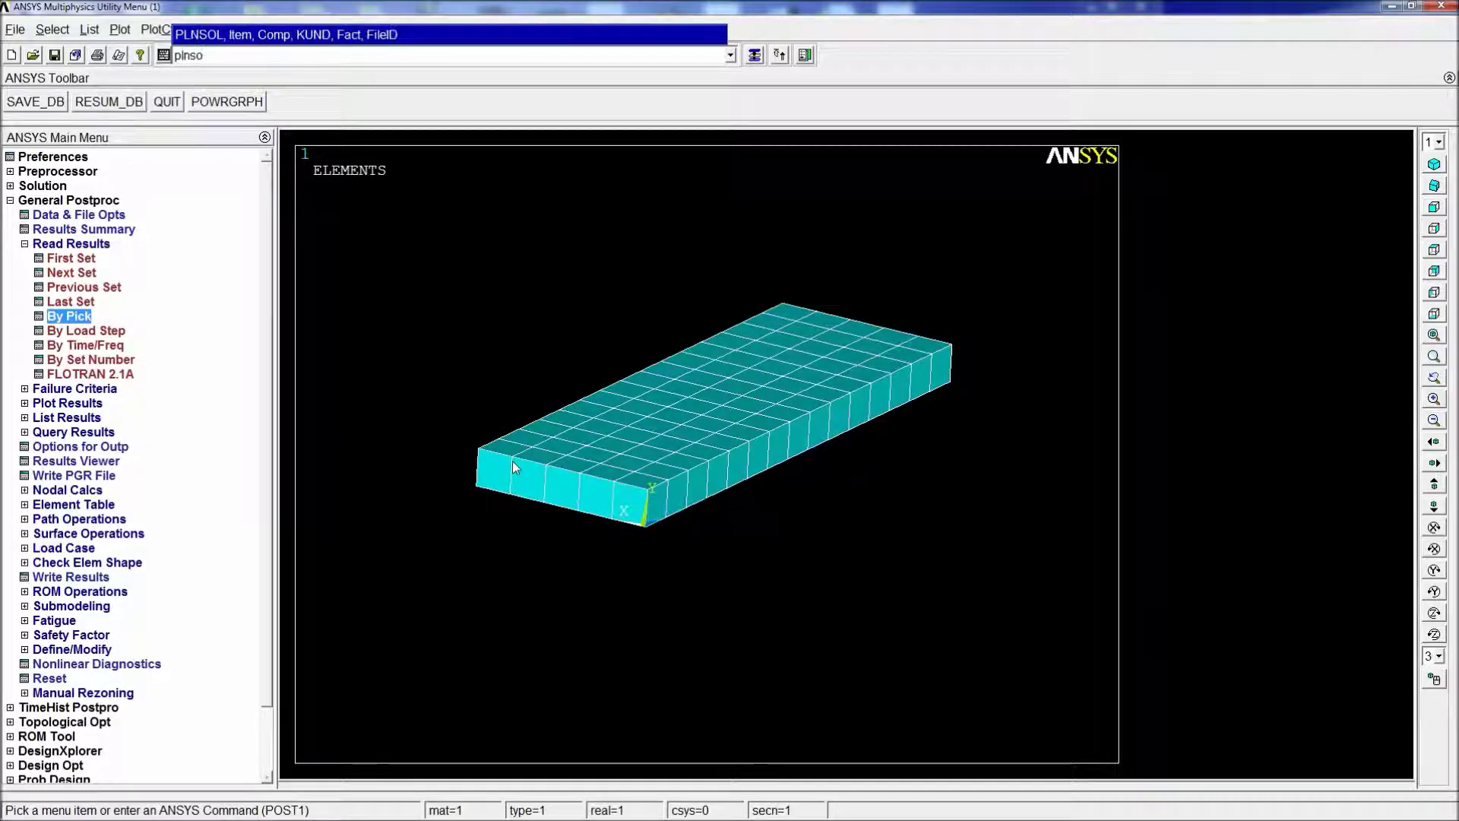
text(l,u,sum)
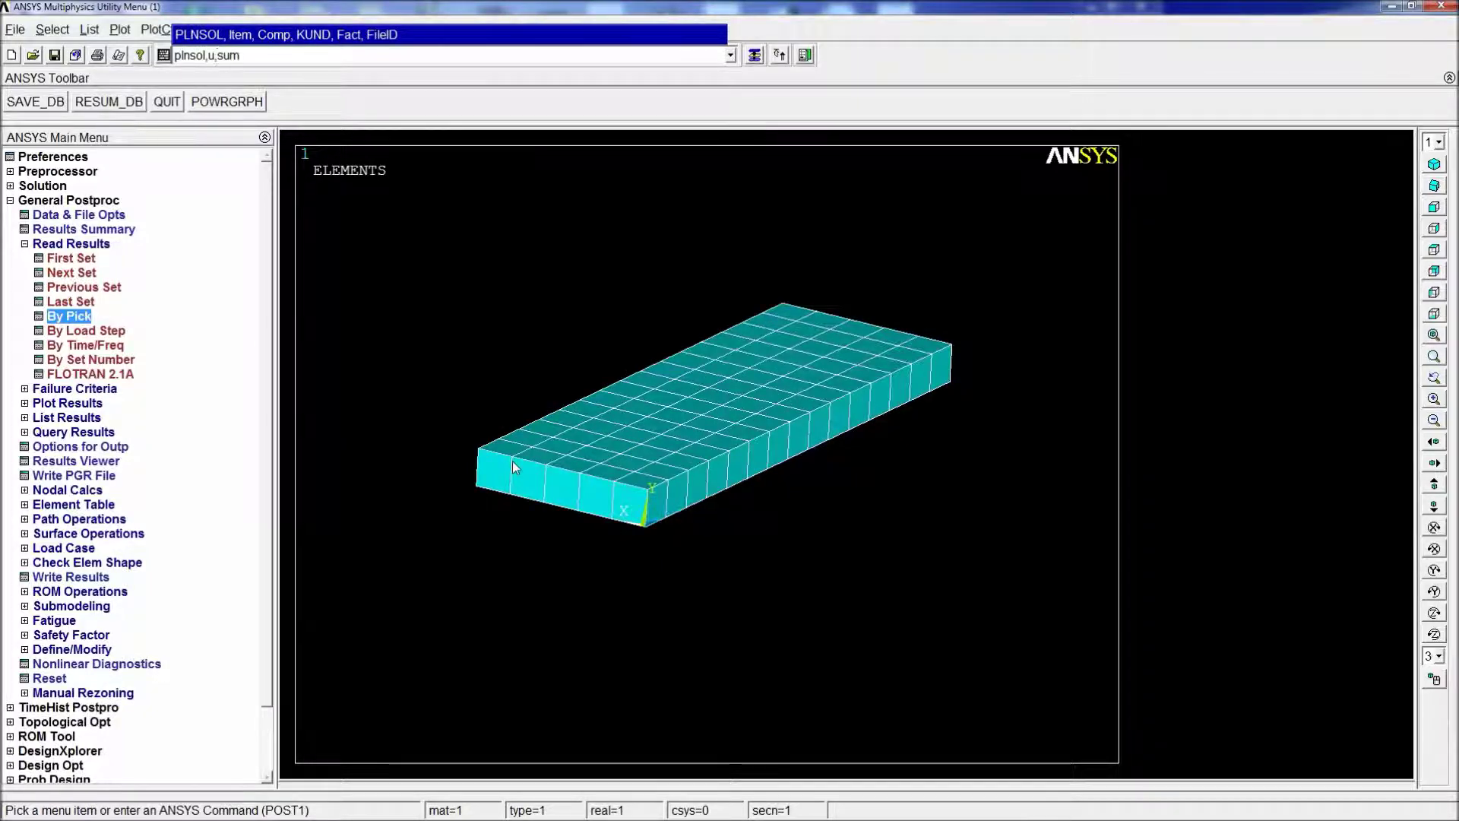
key(Return)
ctrl+right_drag(684, 481, 836, 443)
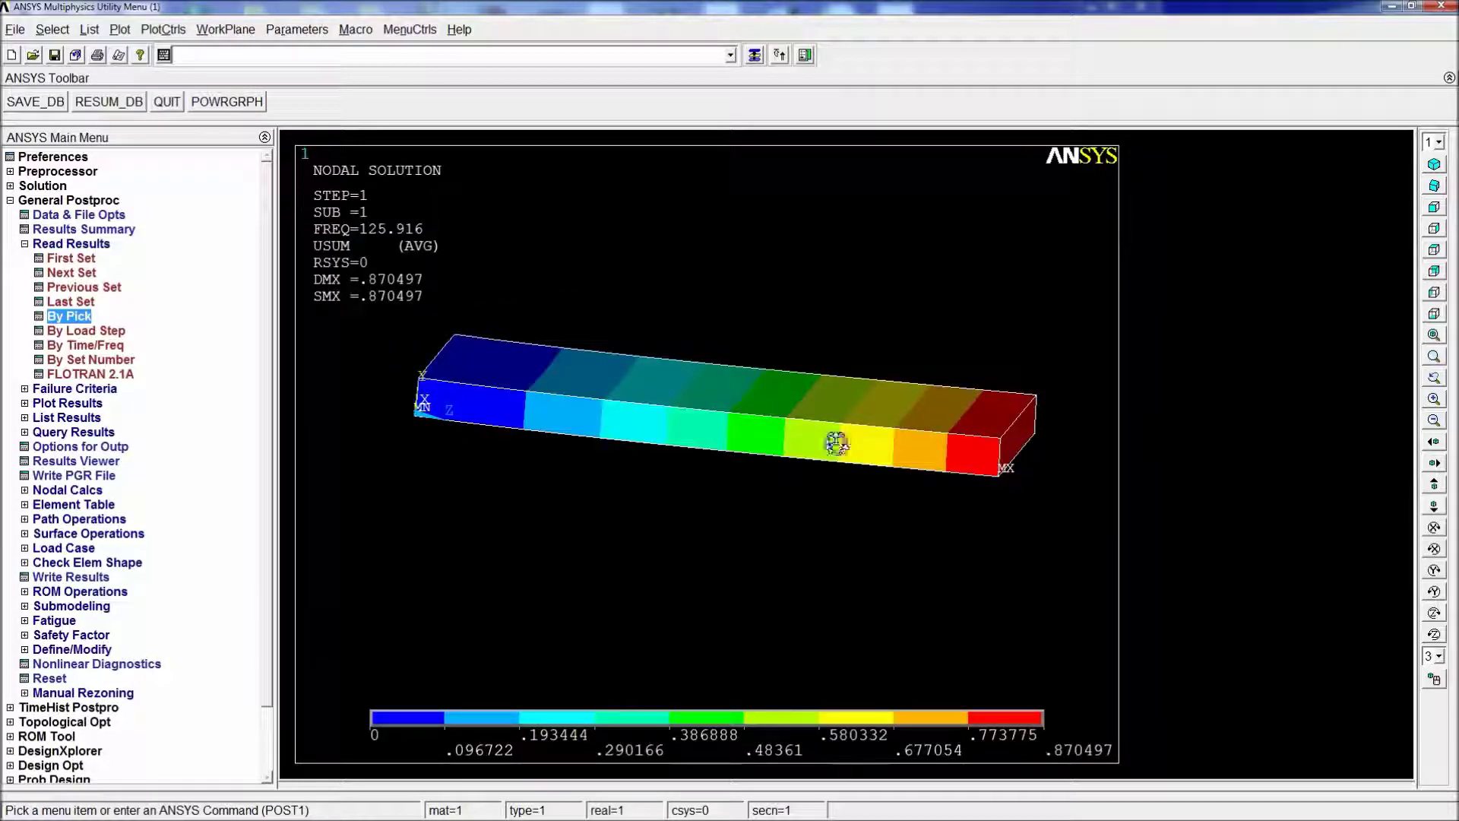
ctrl+right_drag(947, 482, 939, 480)
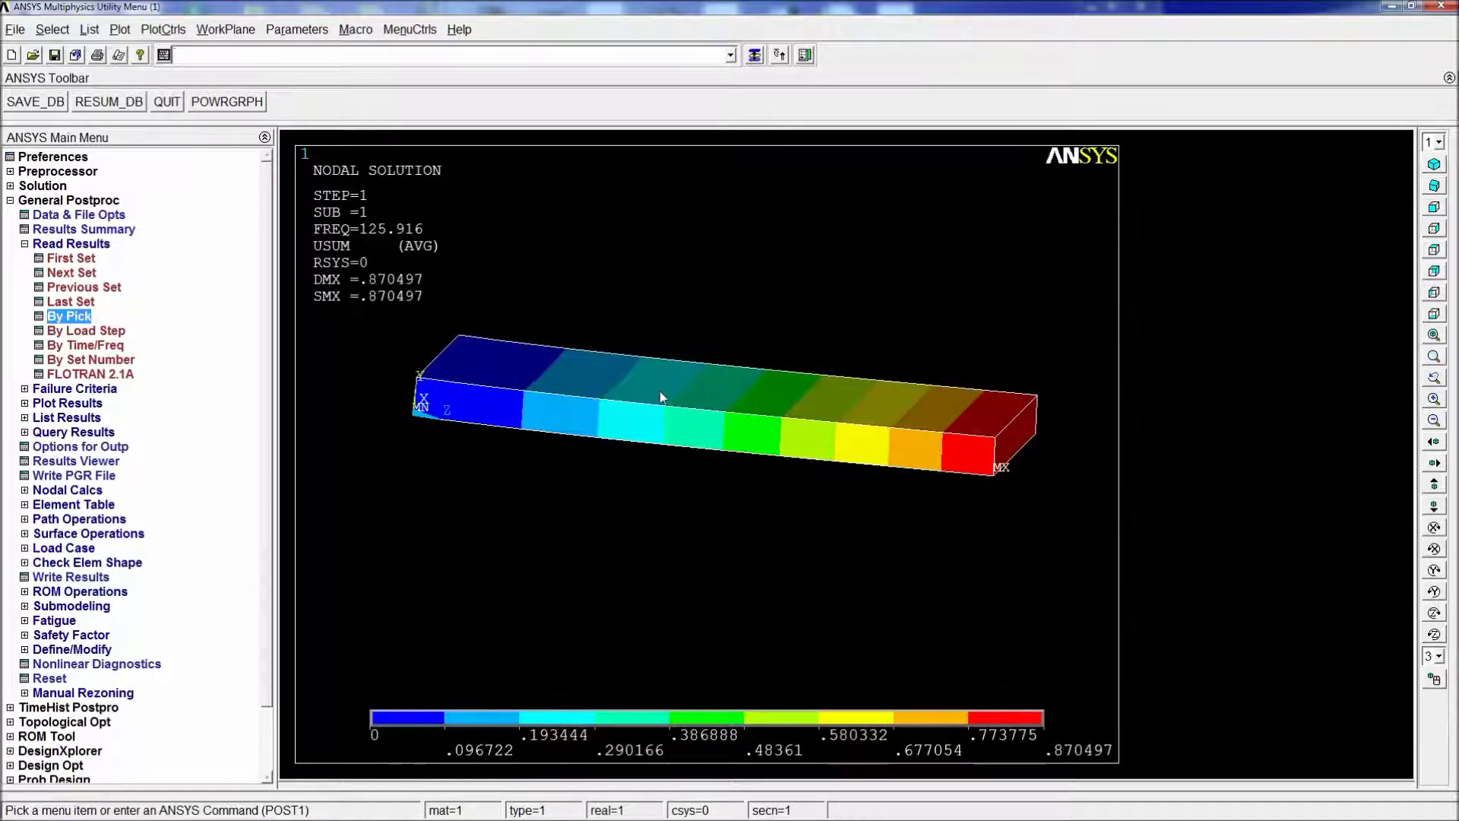
- Read the second result set and examine its displacement sum plot from several angles
click(72, 272)
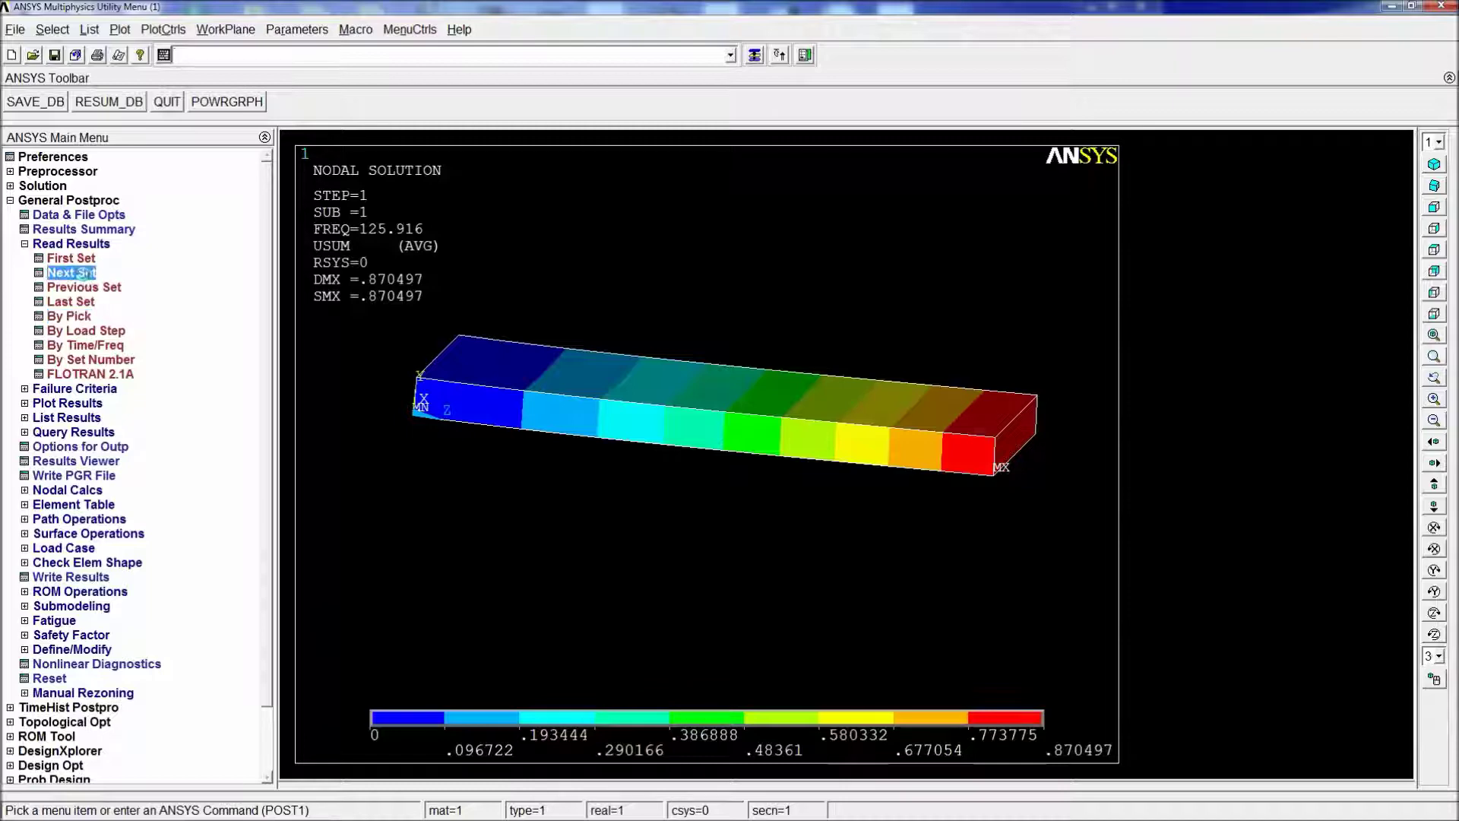
ctrl+right_drag(746, 459, 594, 413)
ctrl+right_drag(780, 434, 472, 412)
scroll(732, 350, down, 2)
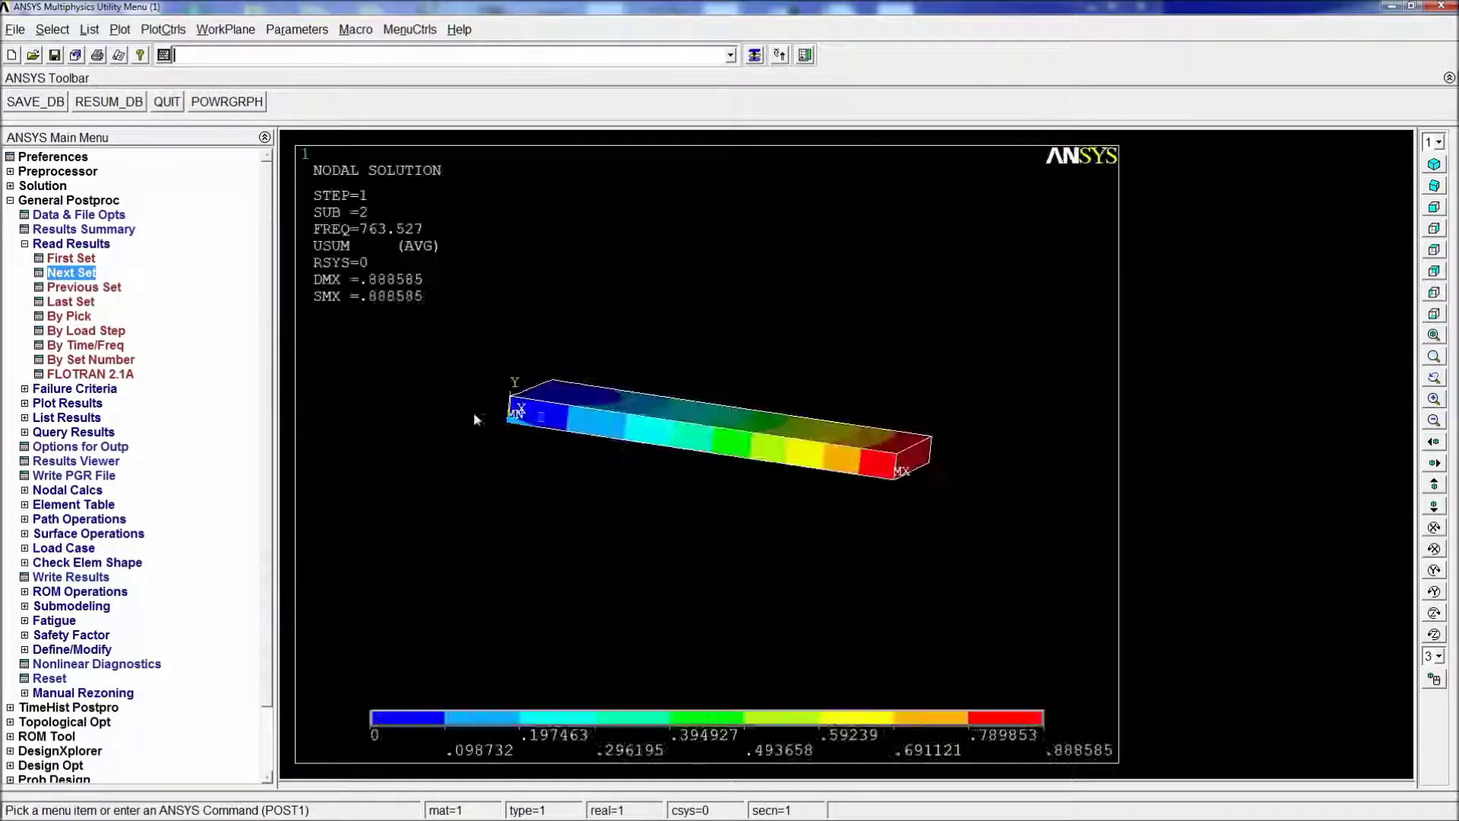
- Read the third result set and examine the bending shape in its displacement sum plot
click(68, 275)
scroll(814, 423, up, 5)
scroll(837, 439, down, 4)
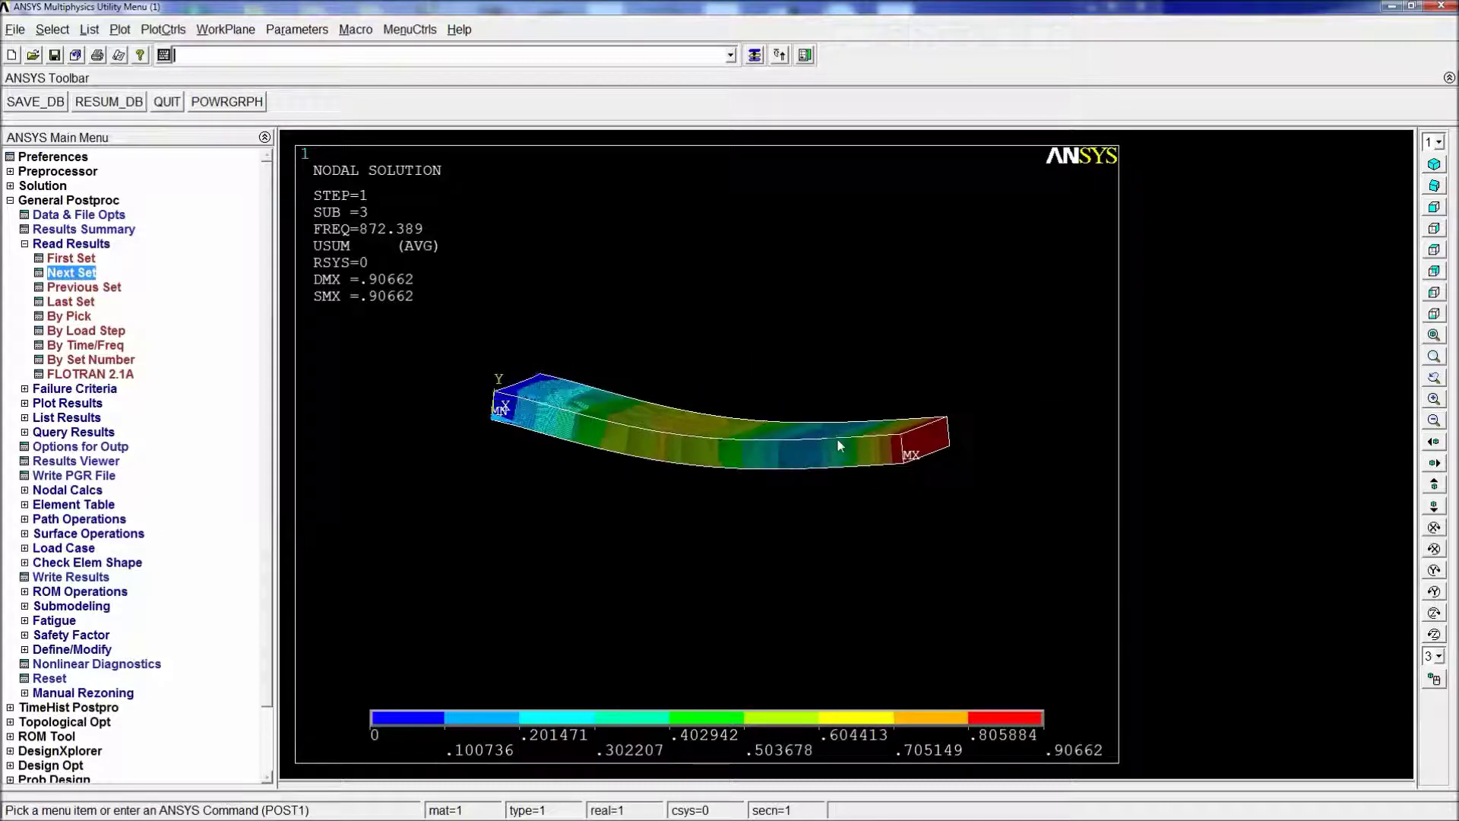
ctrl+right_drag(824, 456, 919, 492)
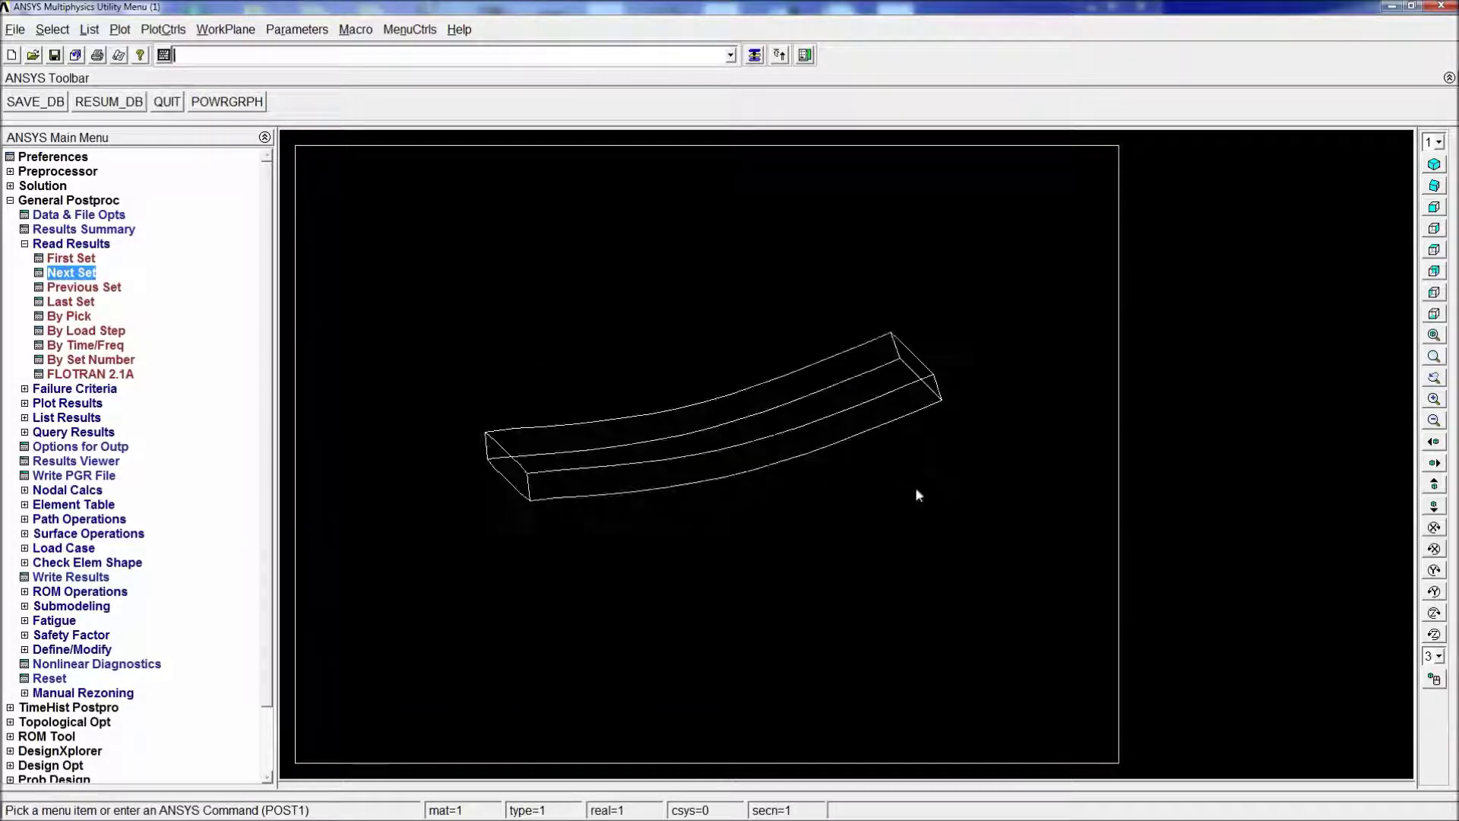
- Step through result sets 4, 5 and 6 and examine each mode shape's displacement sum plot
click(89, 272)
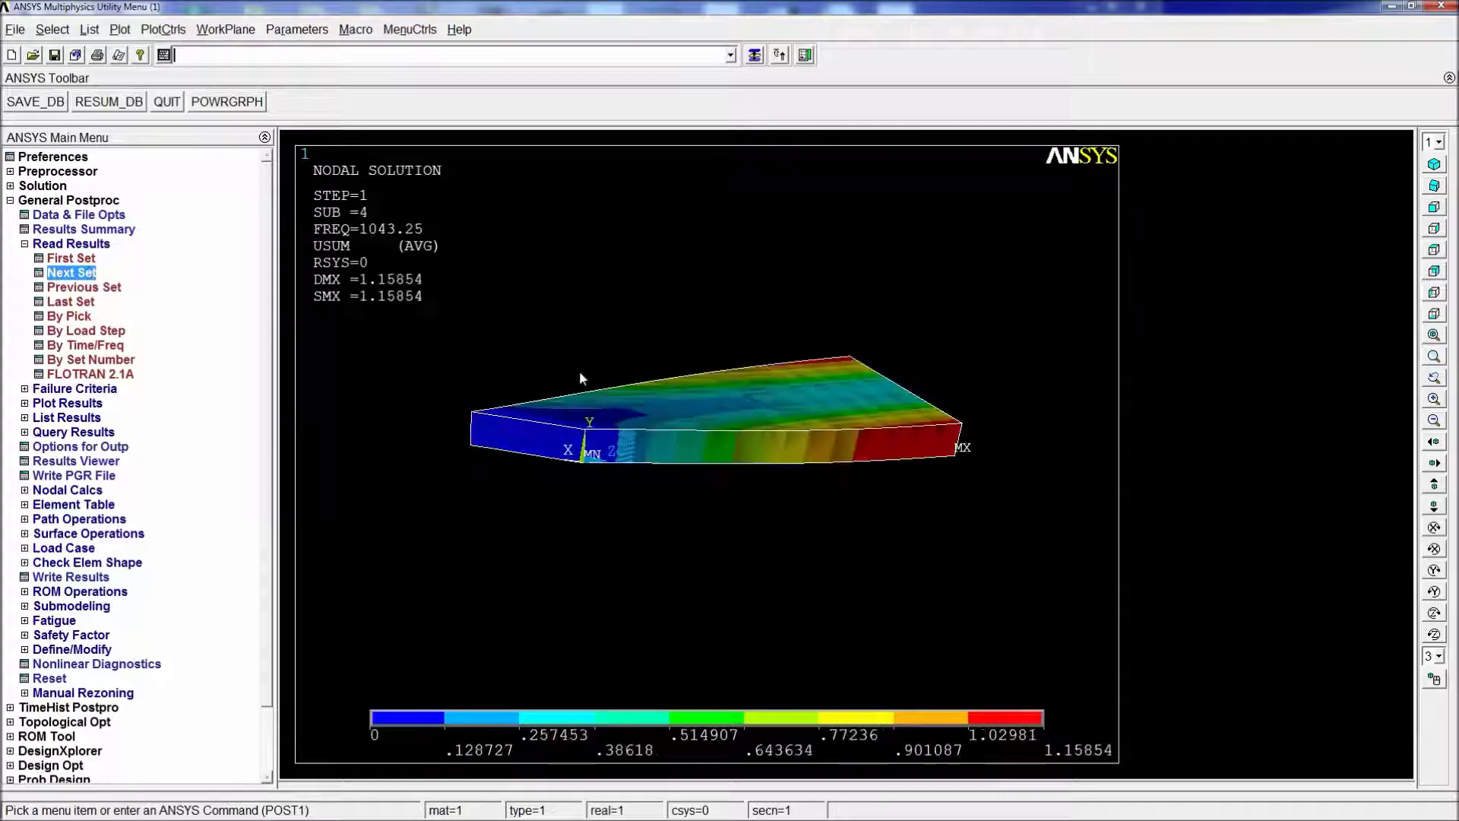
ctrl+right_drag(798, 420, 653, 443)
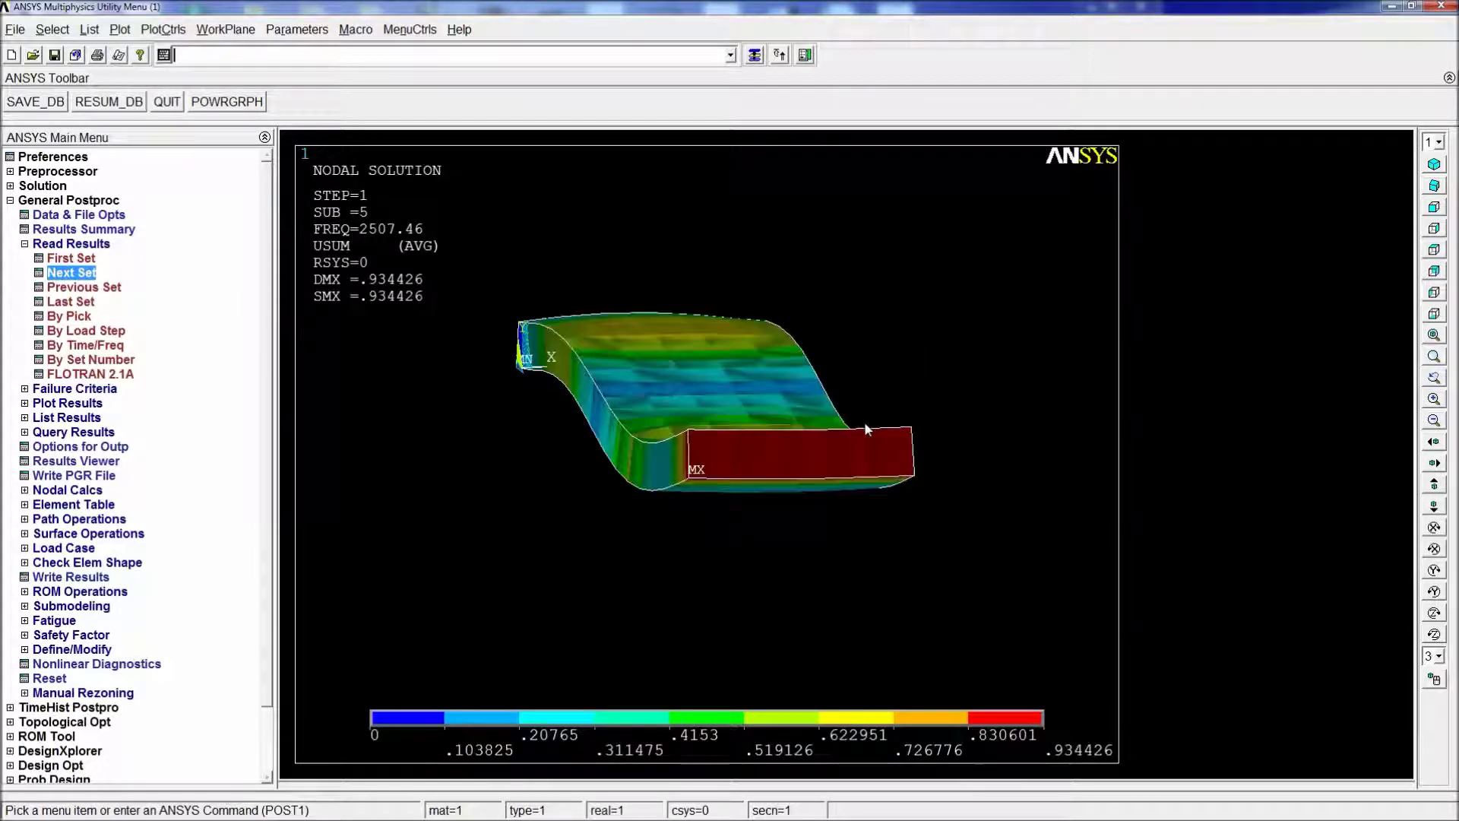
ctrl+right_drag(791, 413, 970, 423)
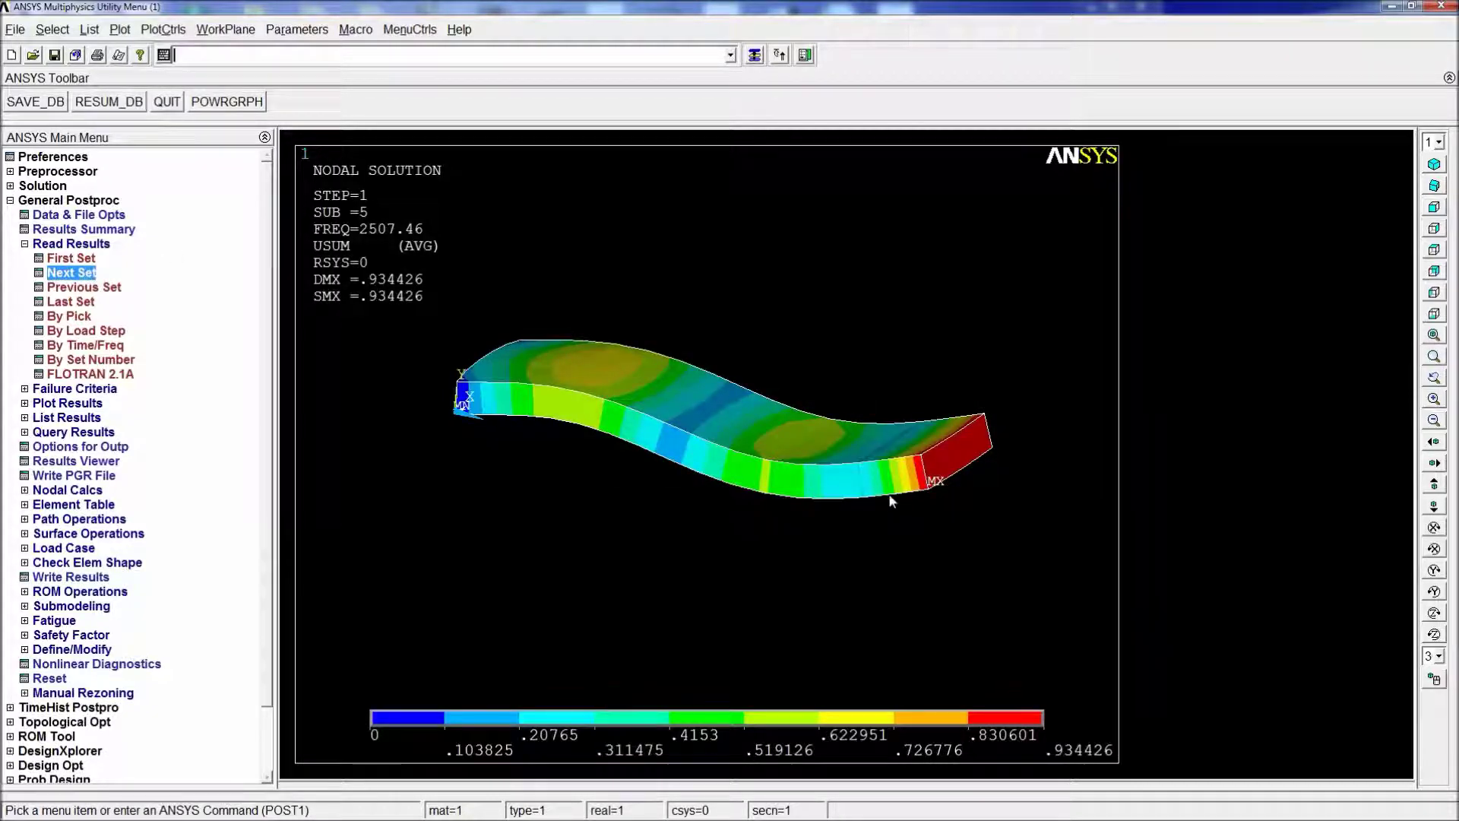
ctrl+right_drag(923, 414, 1079, 470)
ctrl+right_drag(727, 429, 789, 511)
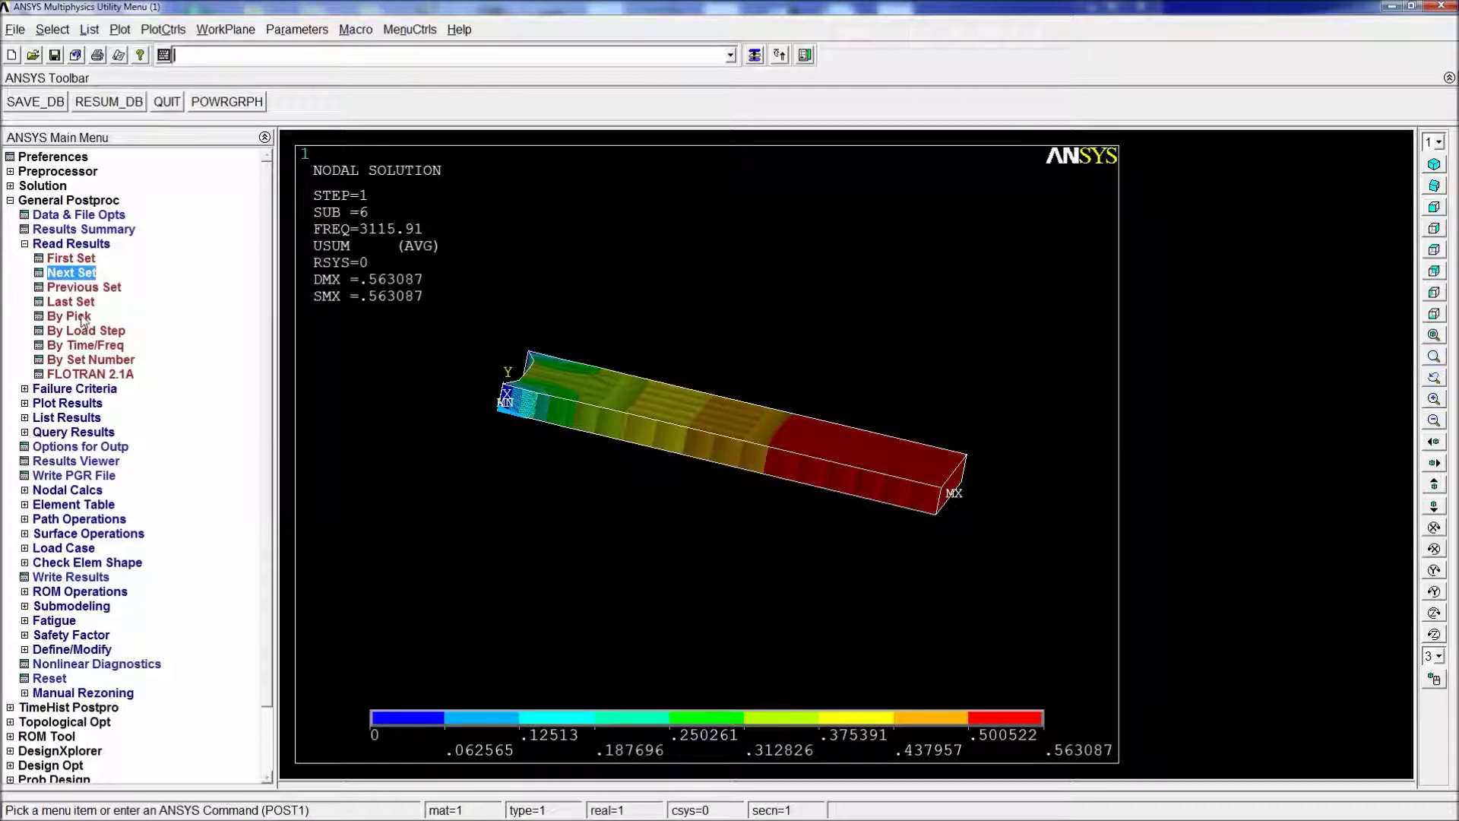
- Review the frequencies in the results file's list of available data sets and close it
click(69, 316)
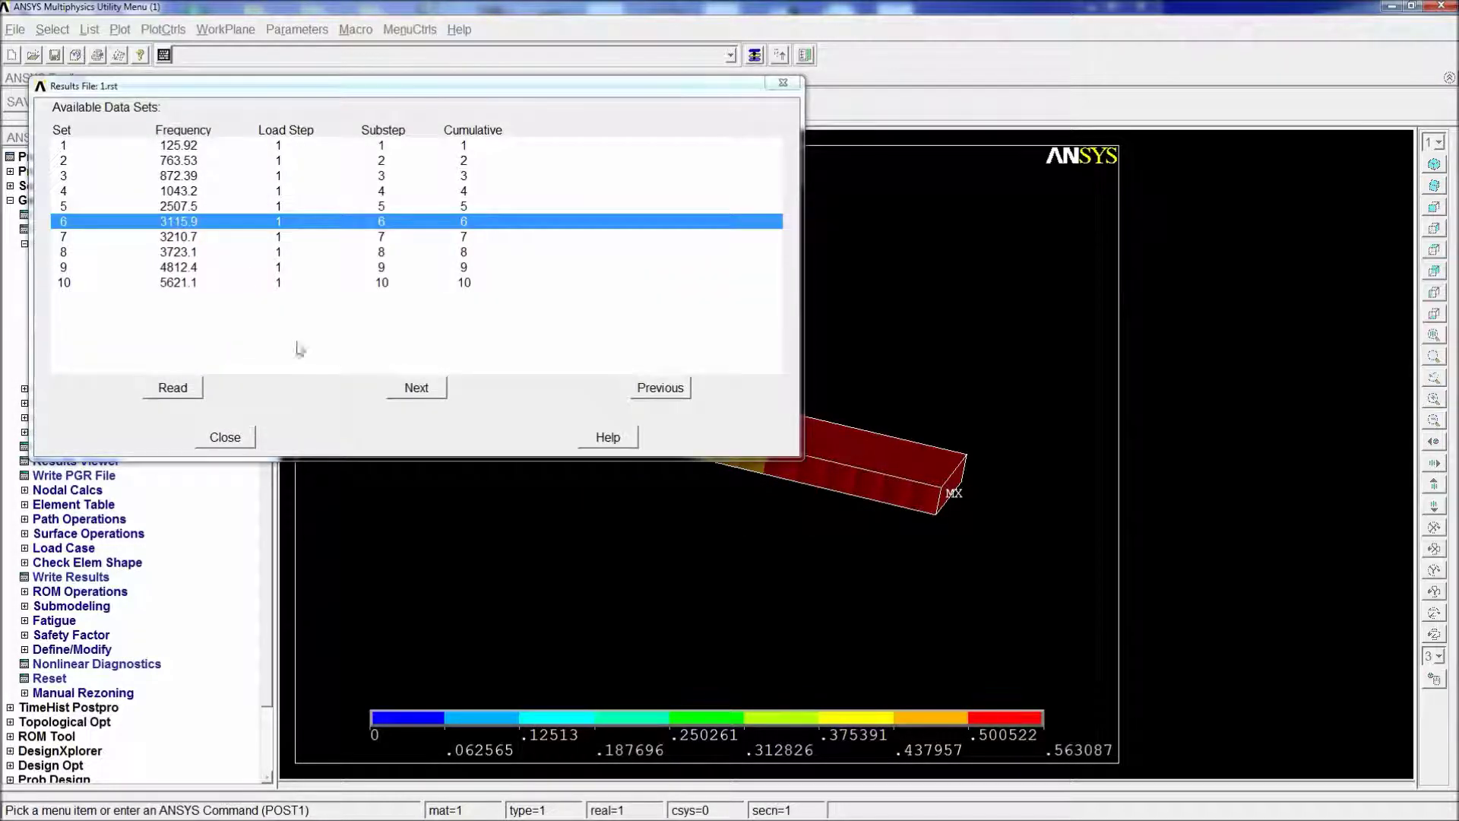
click(224, 438)
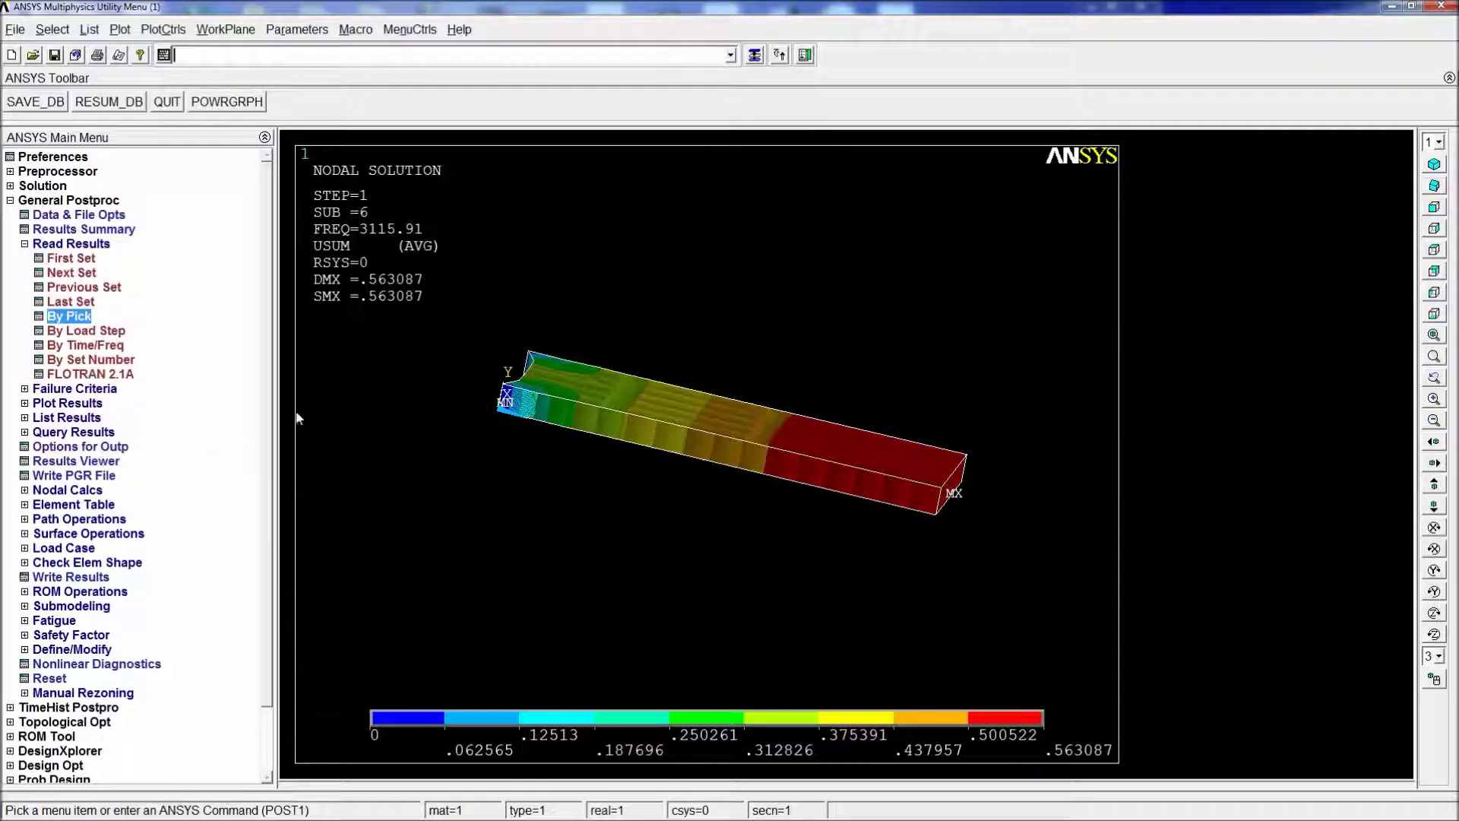
text(plsn)
key(BackSpace)
key(BackSpace)
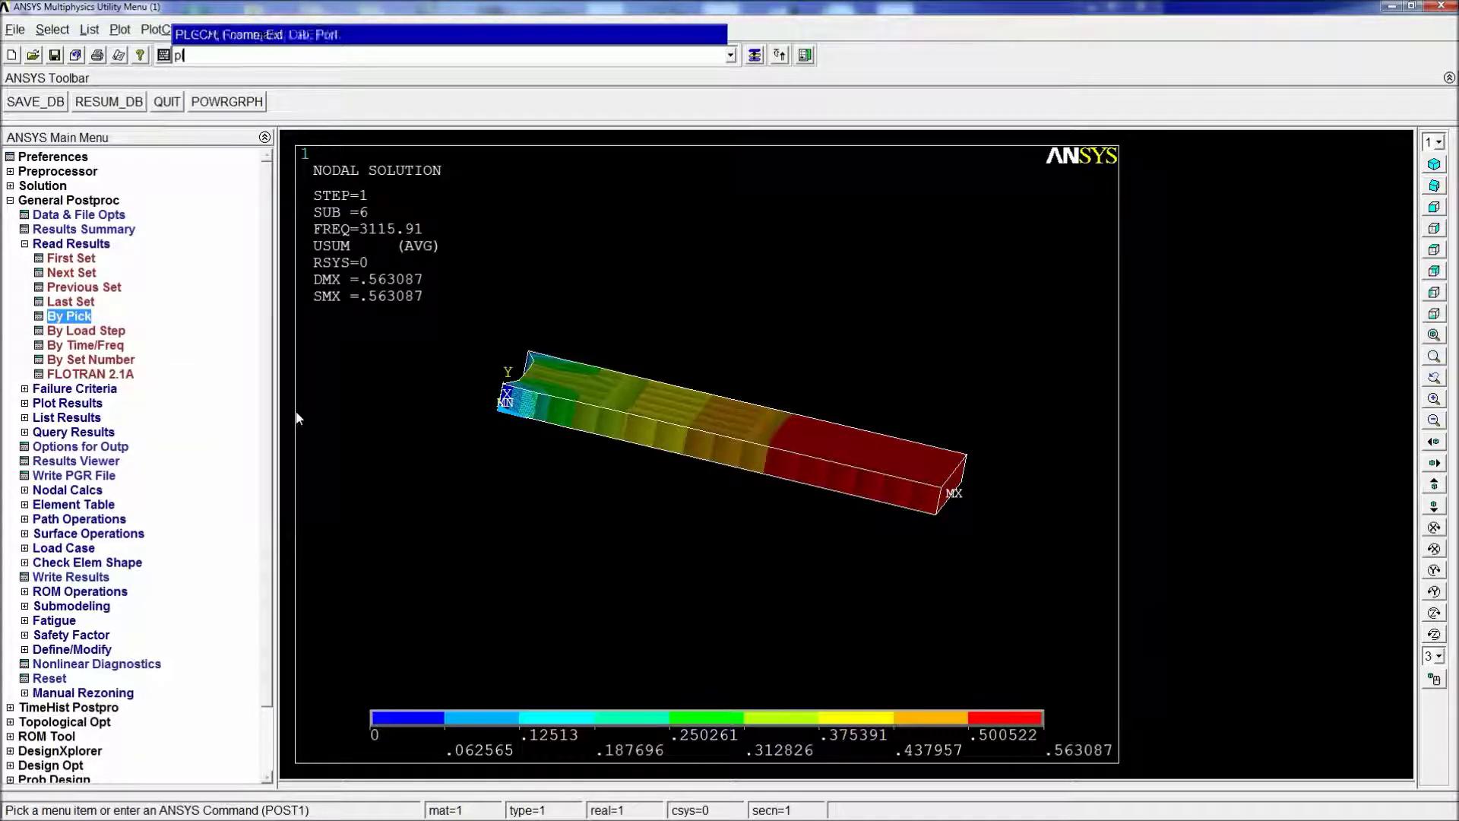
text(nsol)
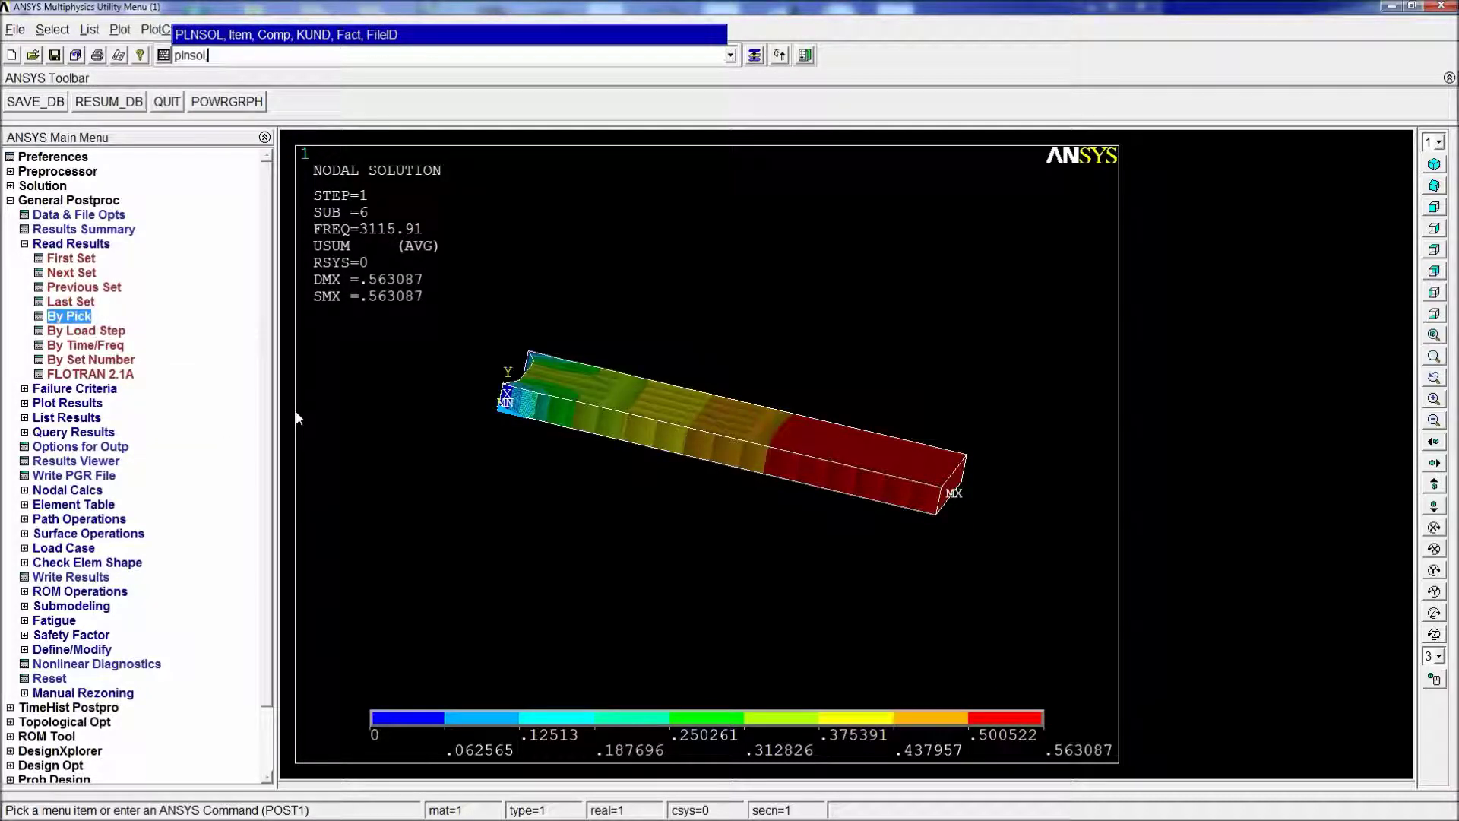
key(BackSpace)
key(BackSpace)
key(BackSpace)
key(BackSpace)
key(BackSpace)
key(BackSpace)
- List the data sets on the results file with set,list and clear the listing window off the graphics area
text(set,list)
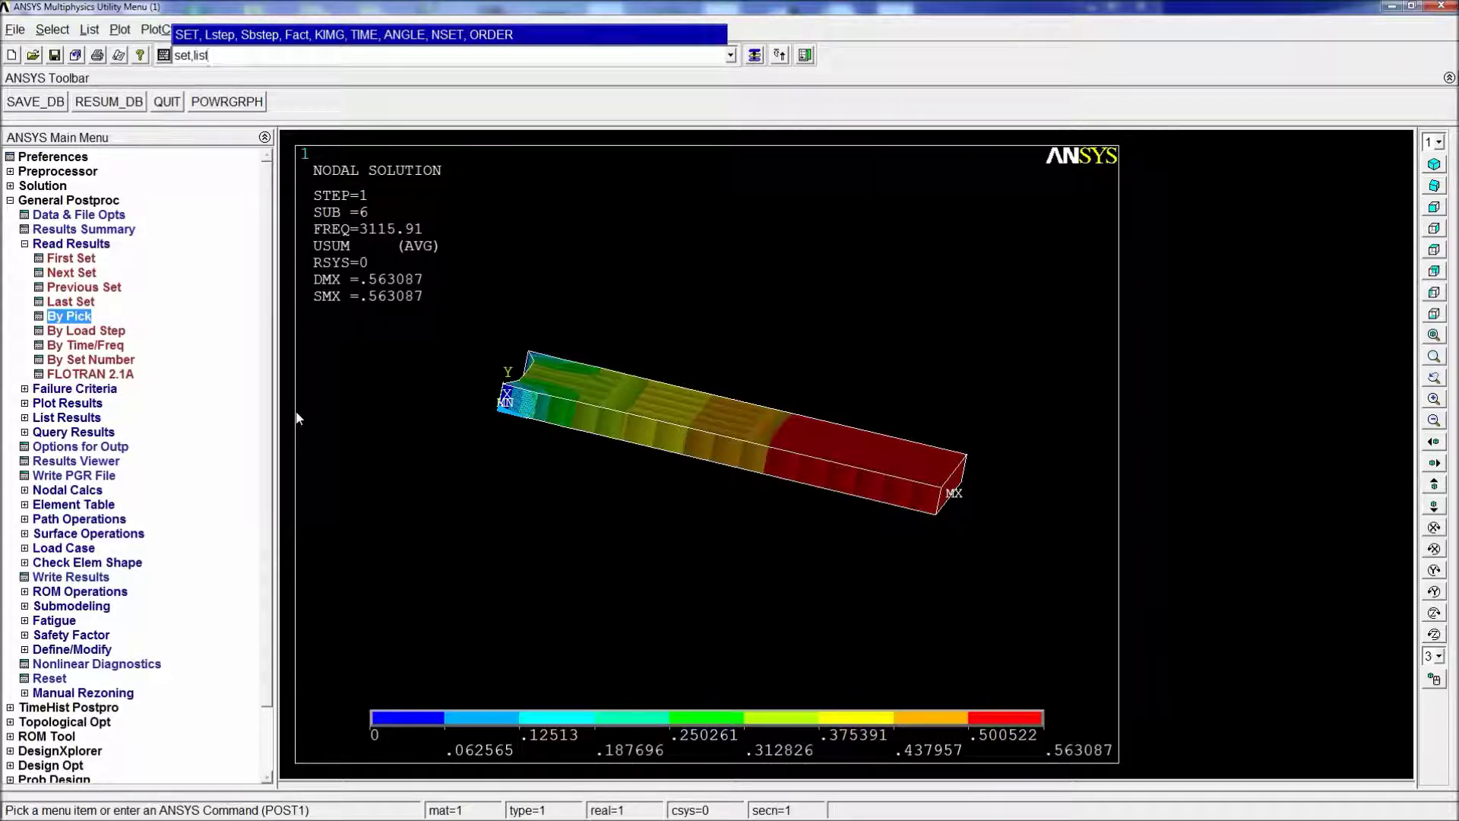
key(Return)
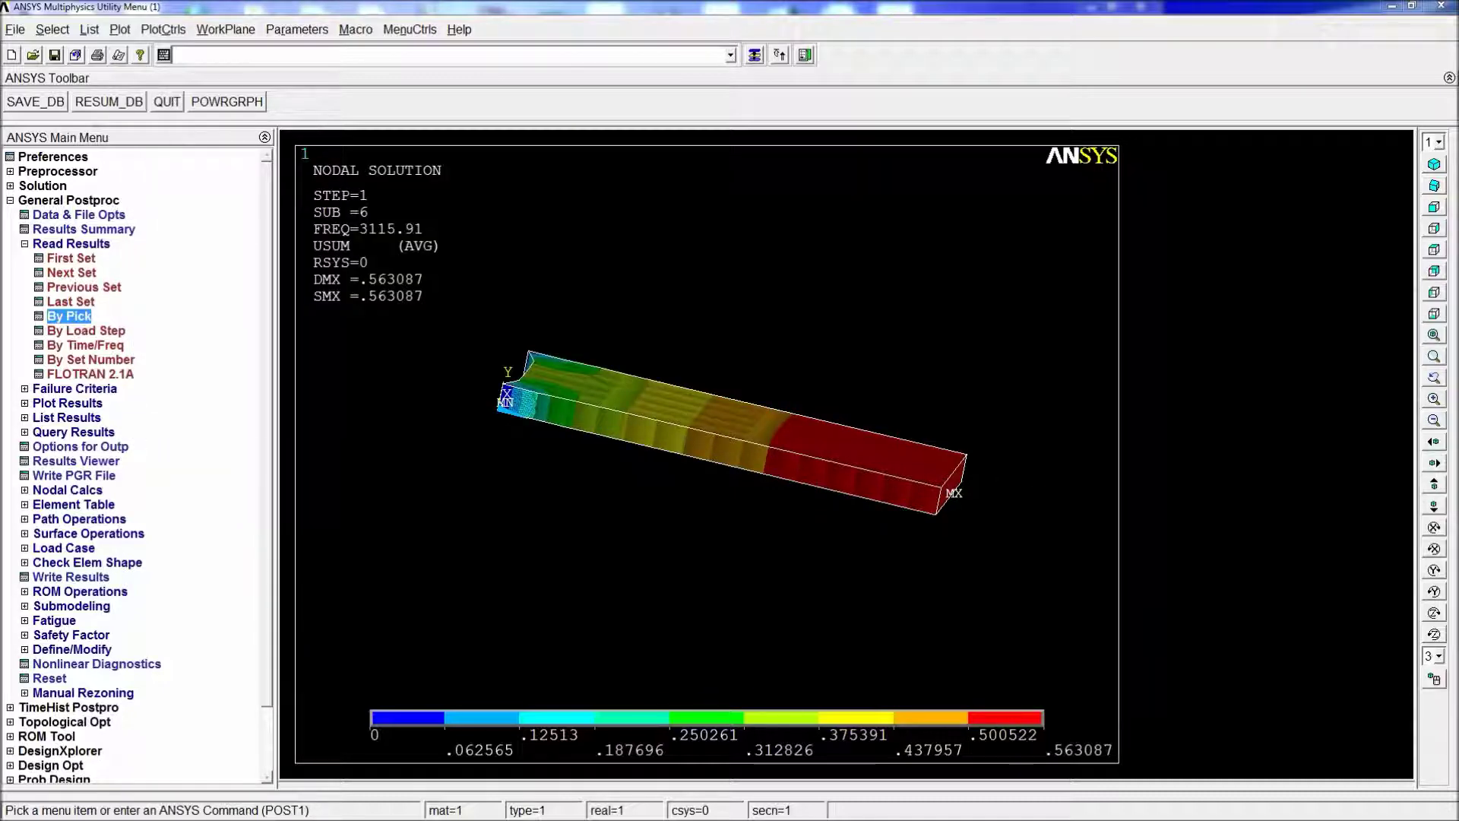
drag(741, 294, 526, 211)
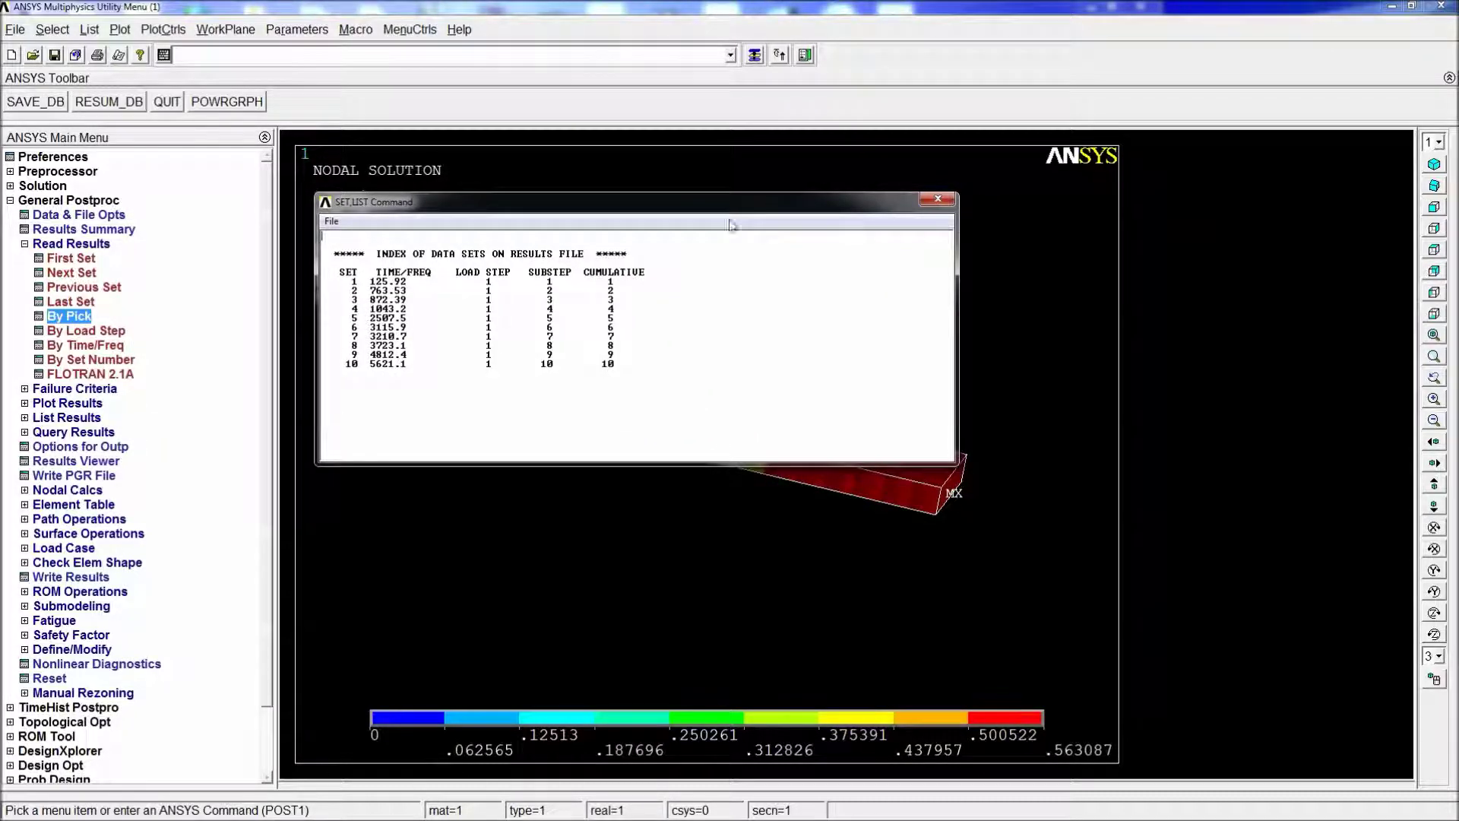
drag(671, 202, 1458, 220)
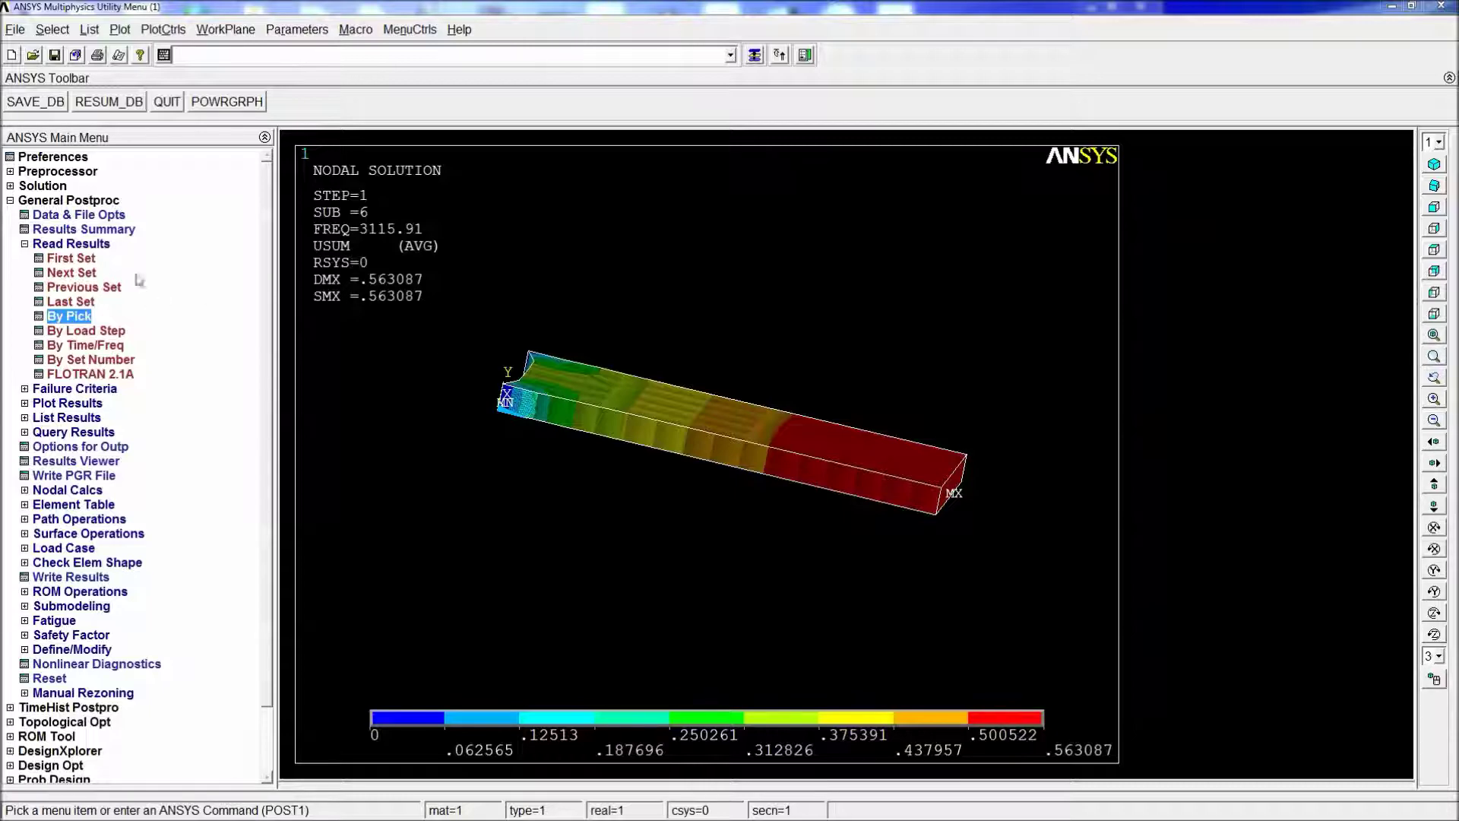
- Try to clear the block's volume mesh with the vclear command from the Solution processor
click(54, 186)
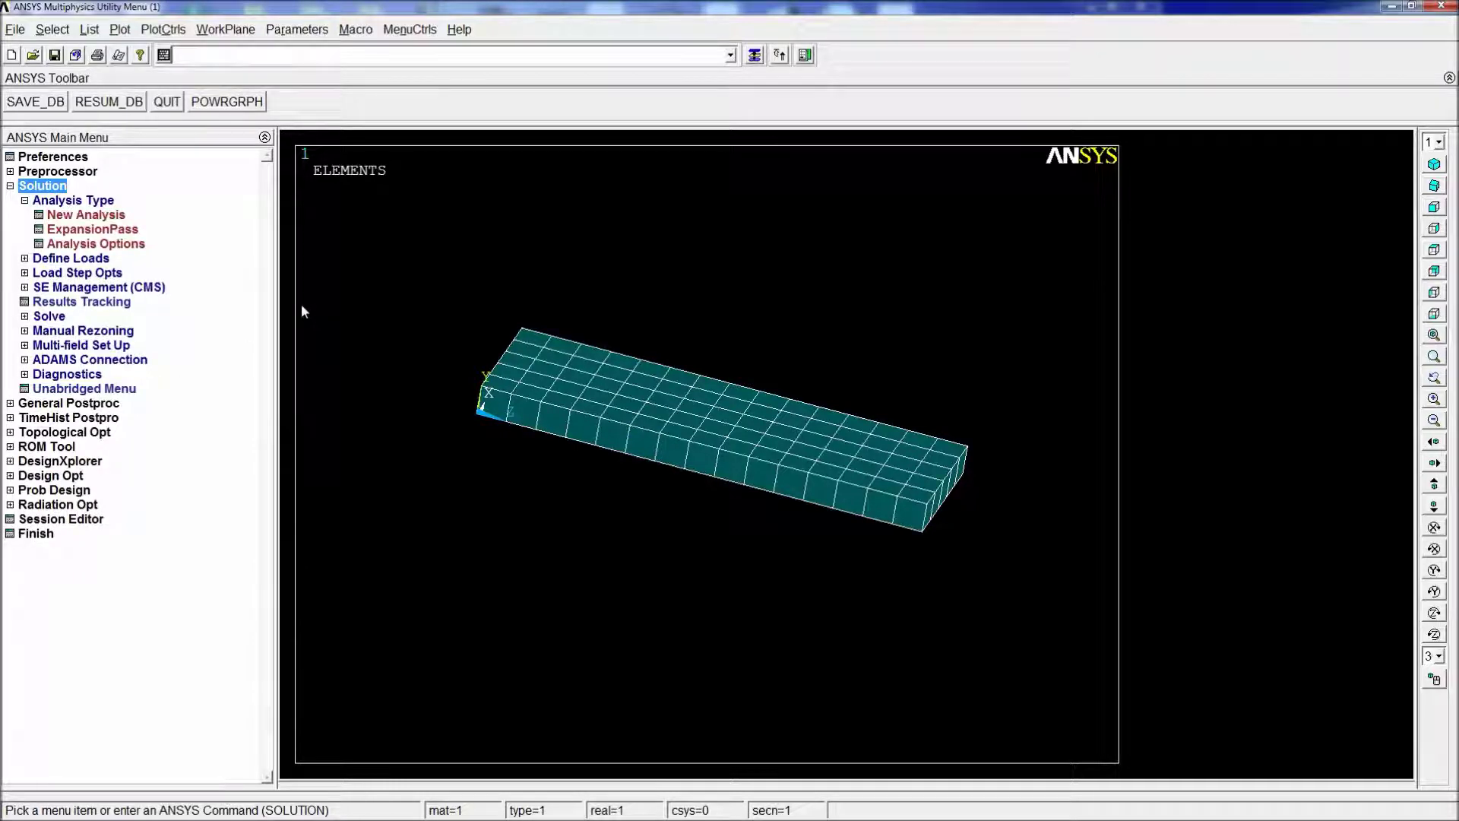
text(vcle,ar)
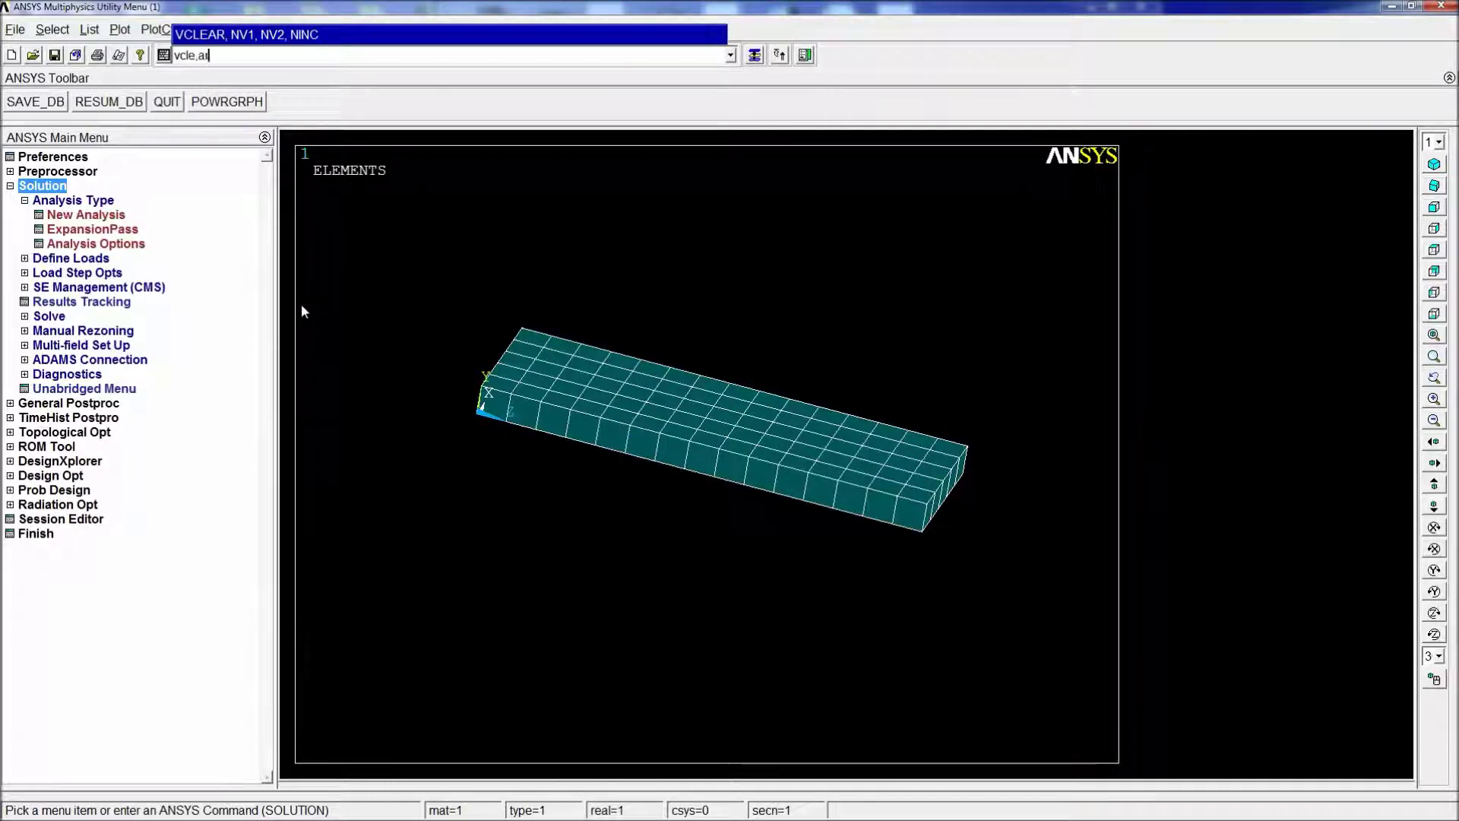
key(BackSpace)
key(BackSpace)
text(ar)
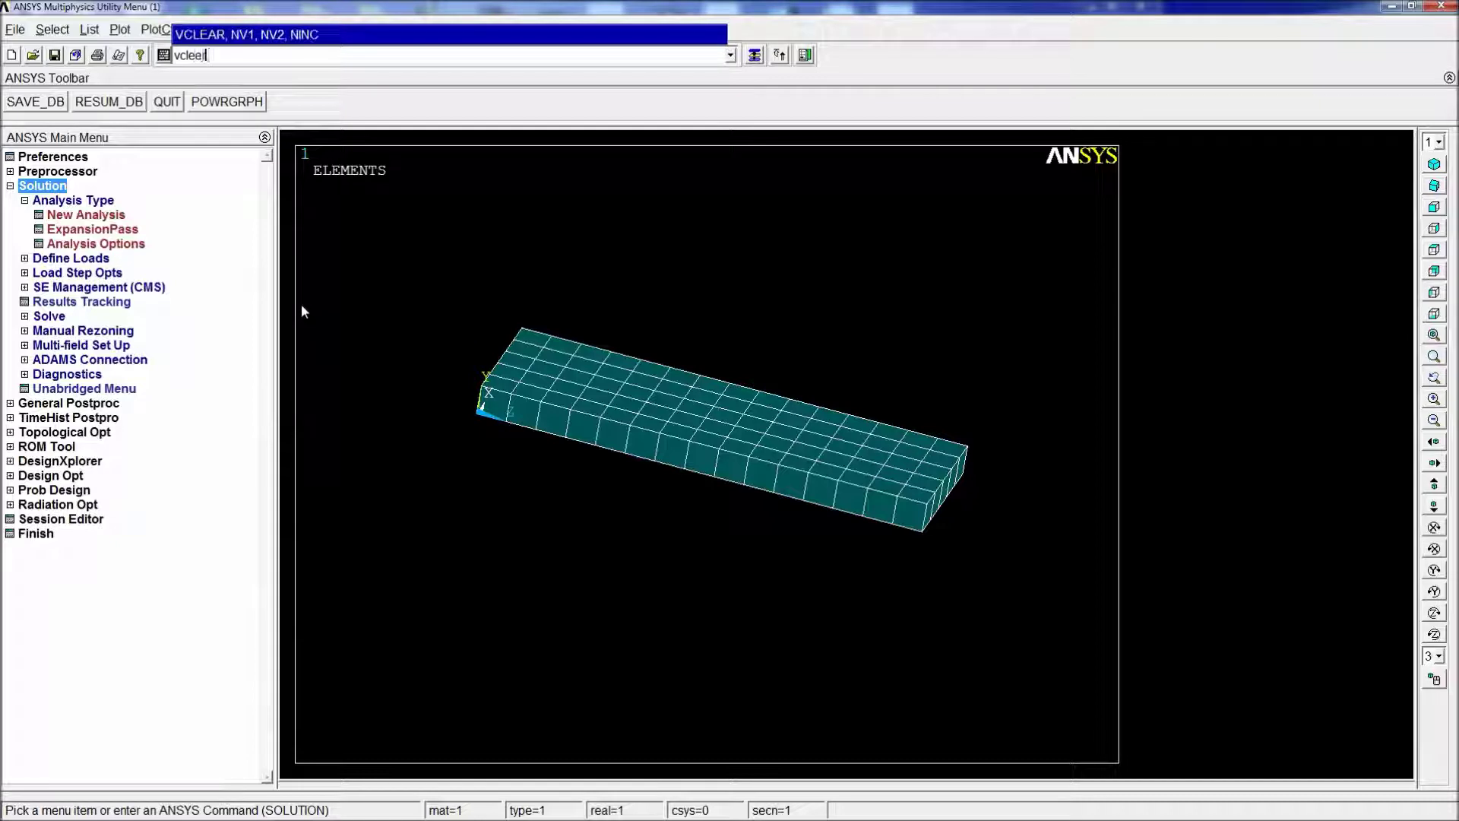
key(Return)
key(Return)
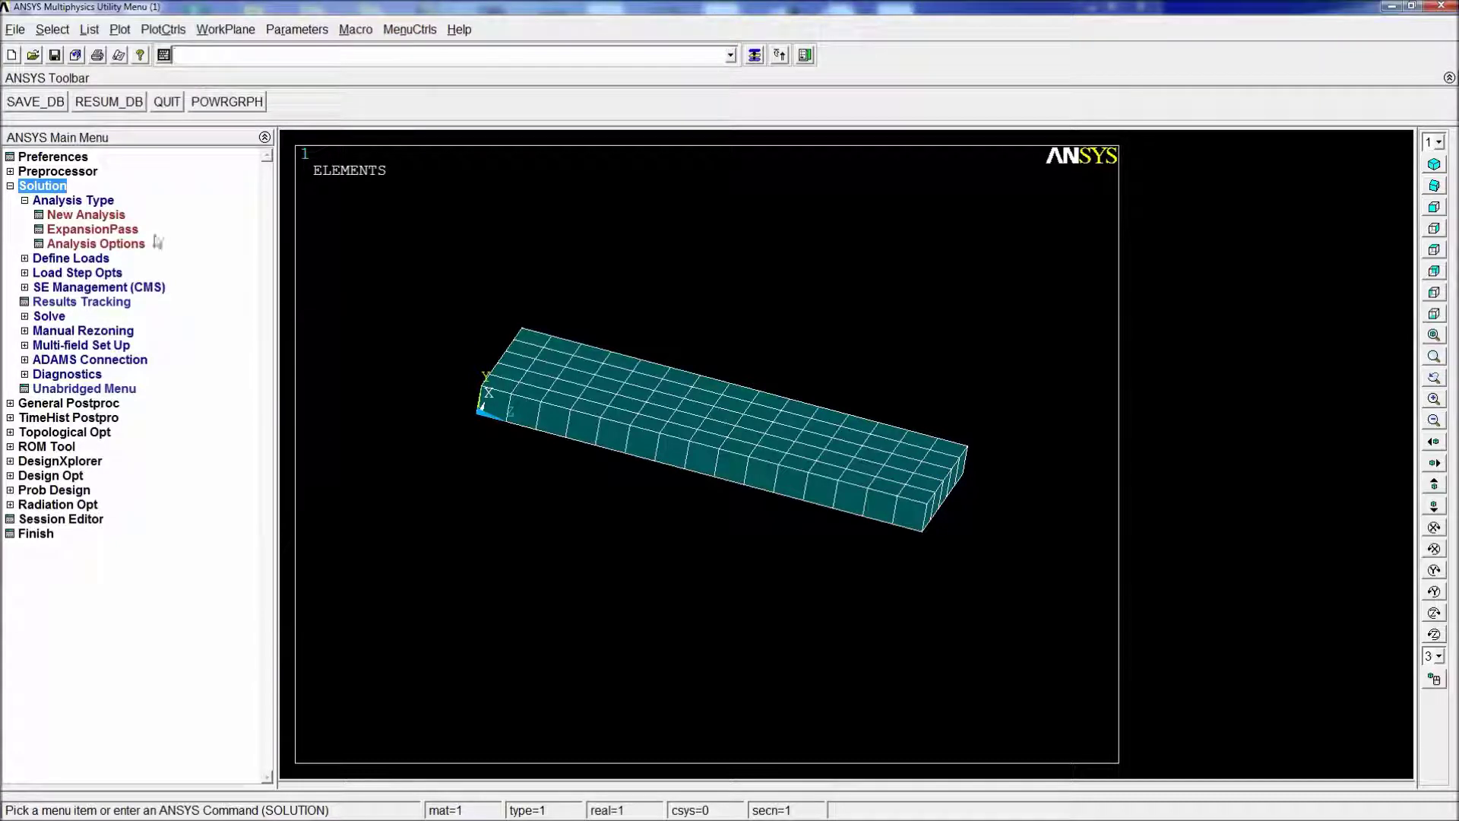
- Clear the block's mesh with vclear in the Preprocessor and display the bare volume with vplot
click(42, 171)
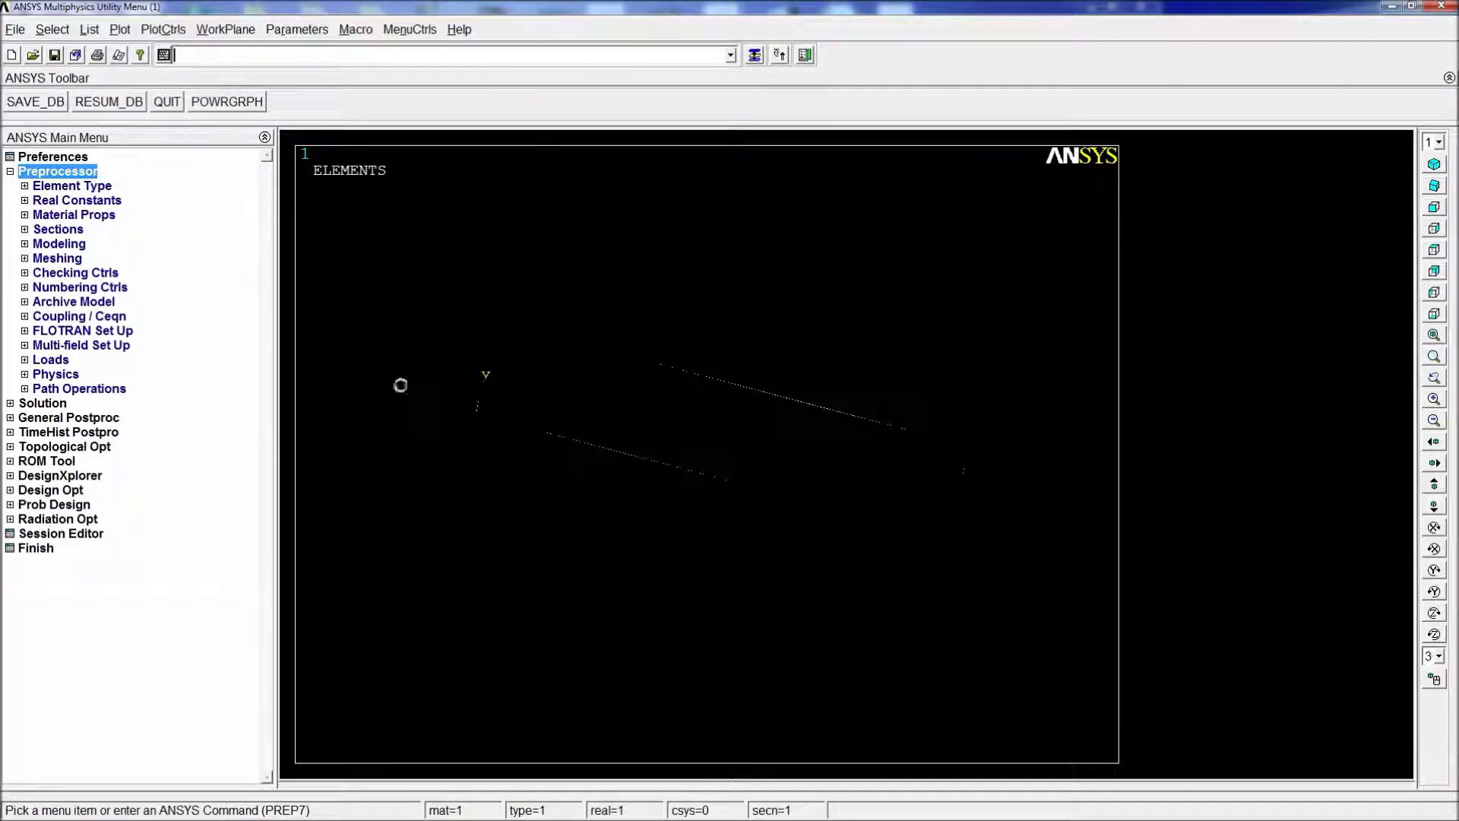
key(Return)
text(v)
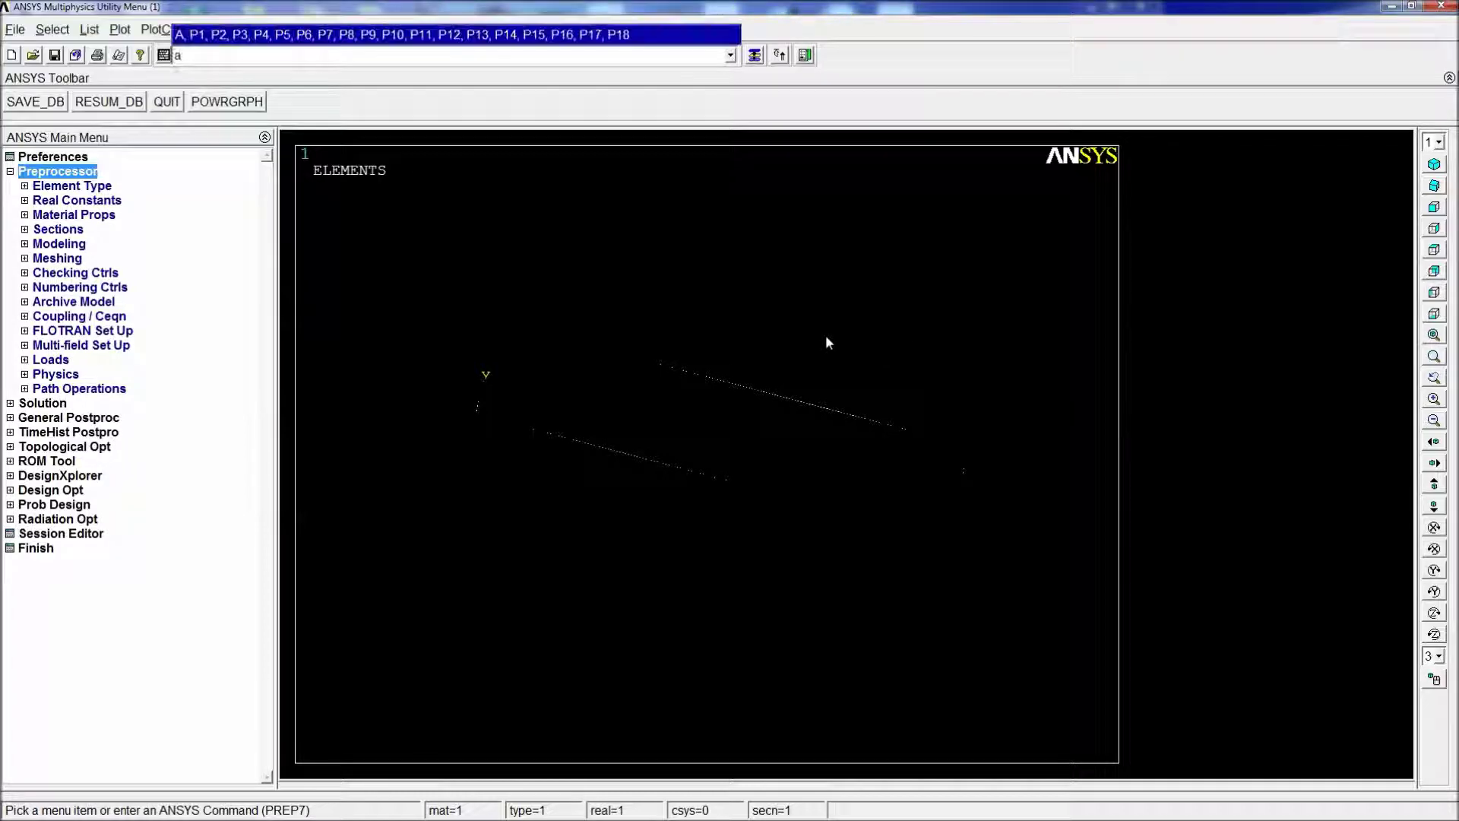
text(plot)
key(Return)
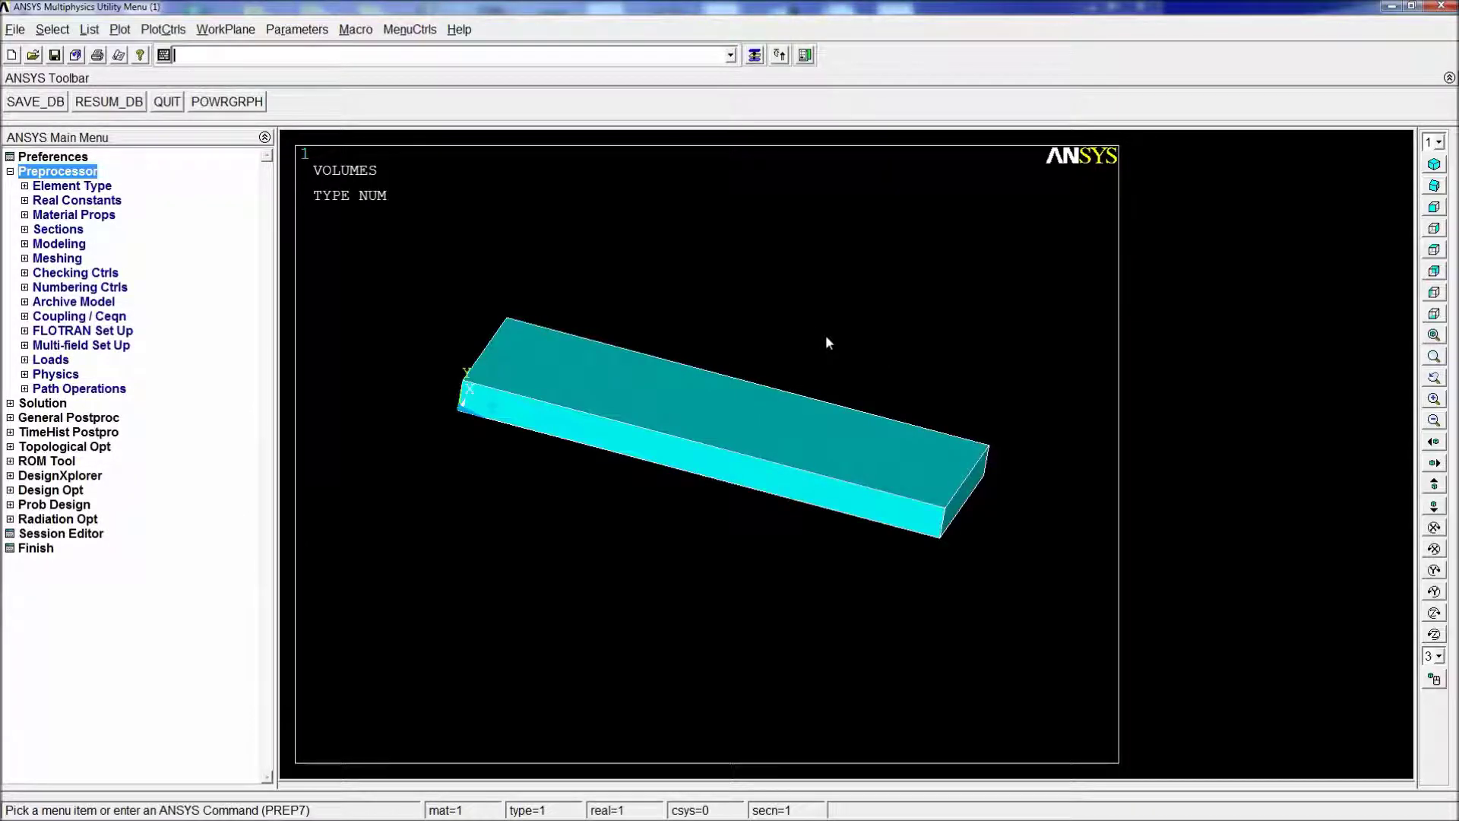
- Set the global element size to 0.01 with the esize command
text(eseize)
key(BackSpace)
key(BackSpace)
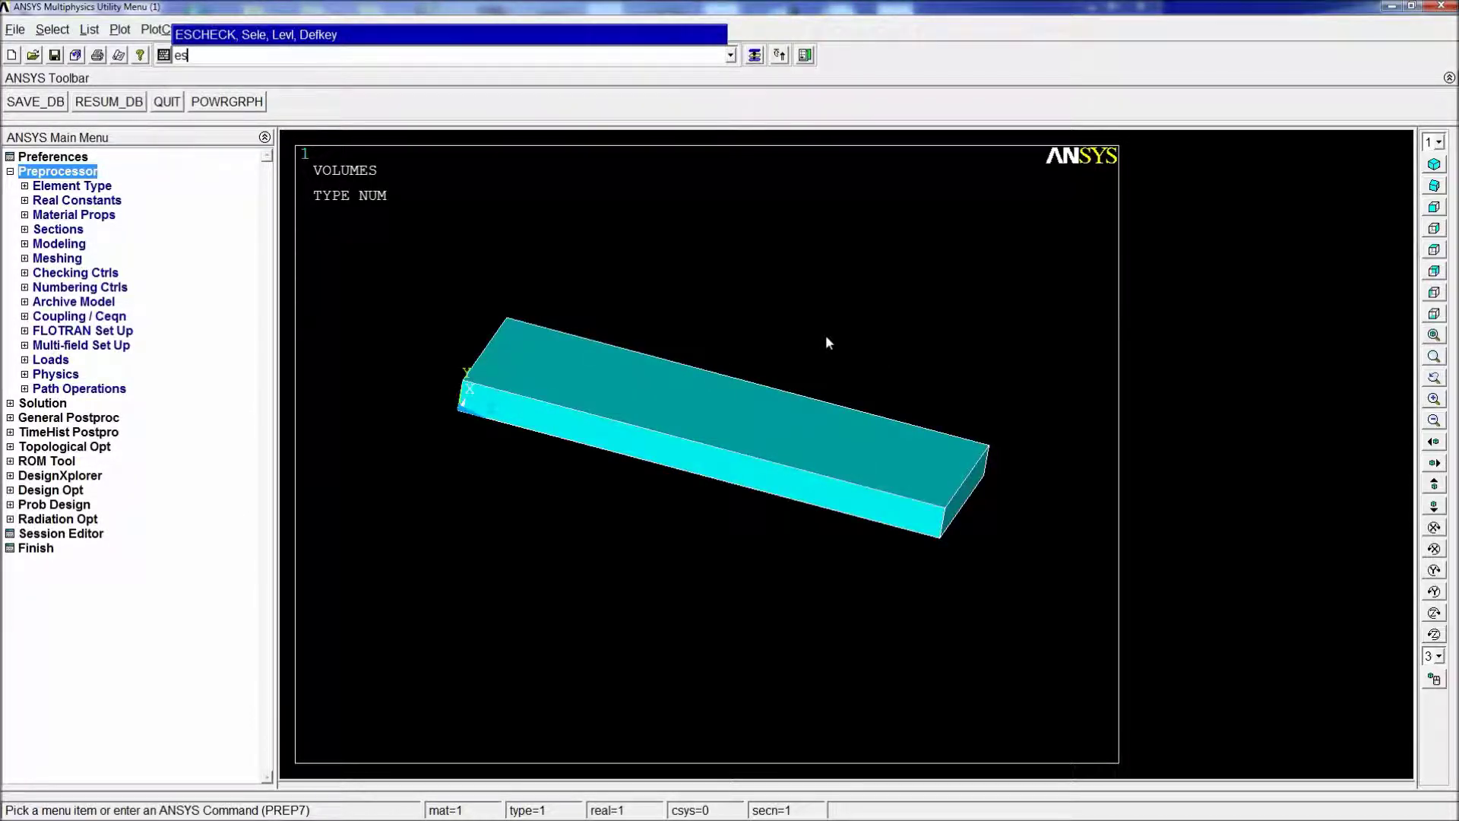
text(ise)
key(BackSpace)
key(BackSpace)
key(BackSpace)
key(BackSpace)
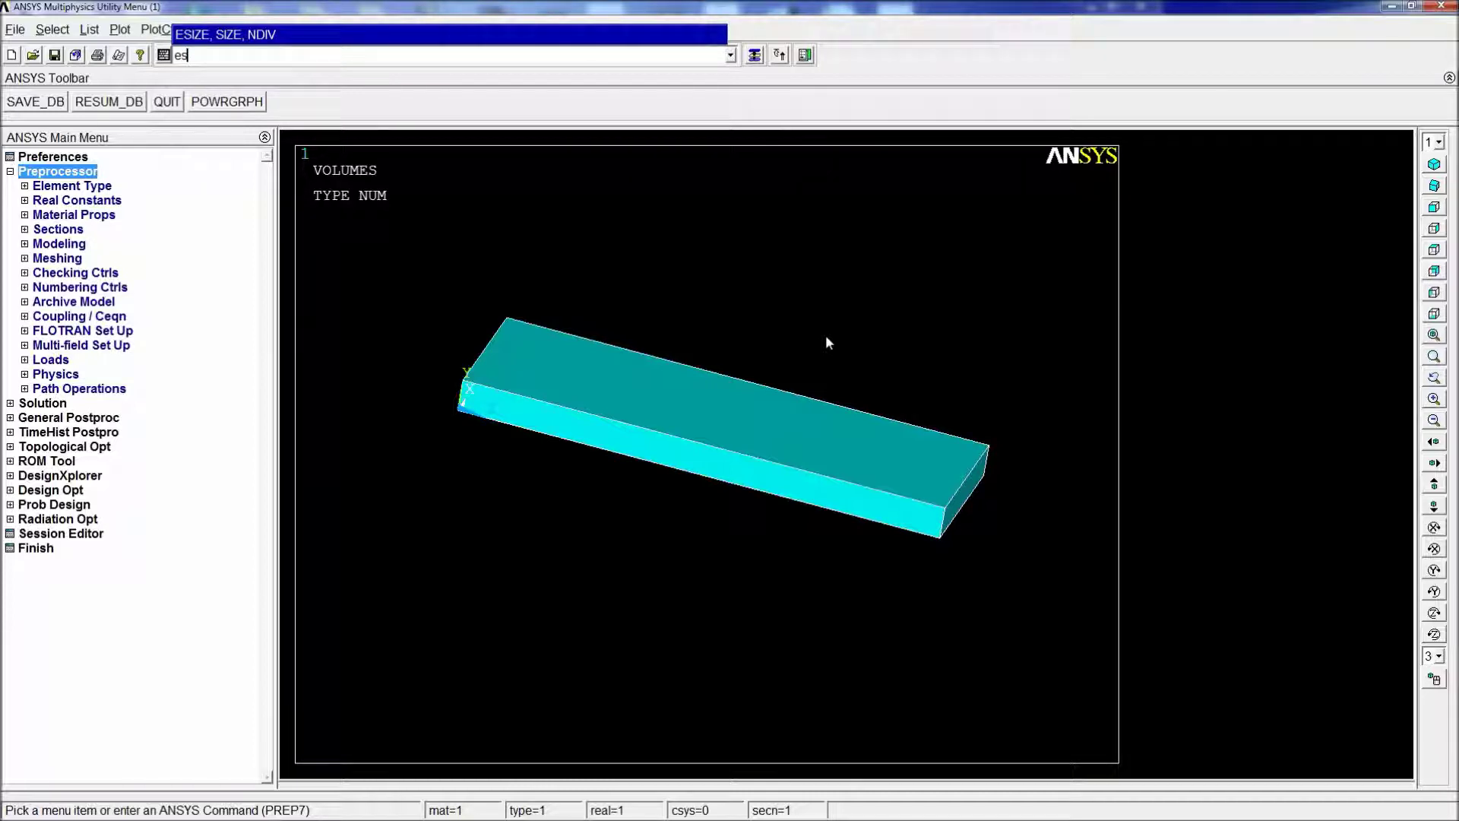
text(si)
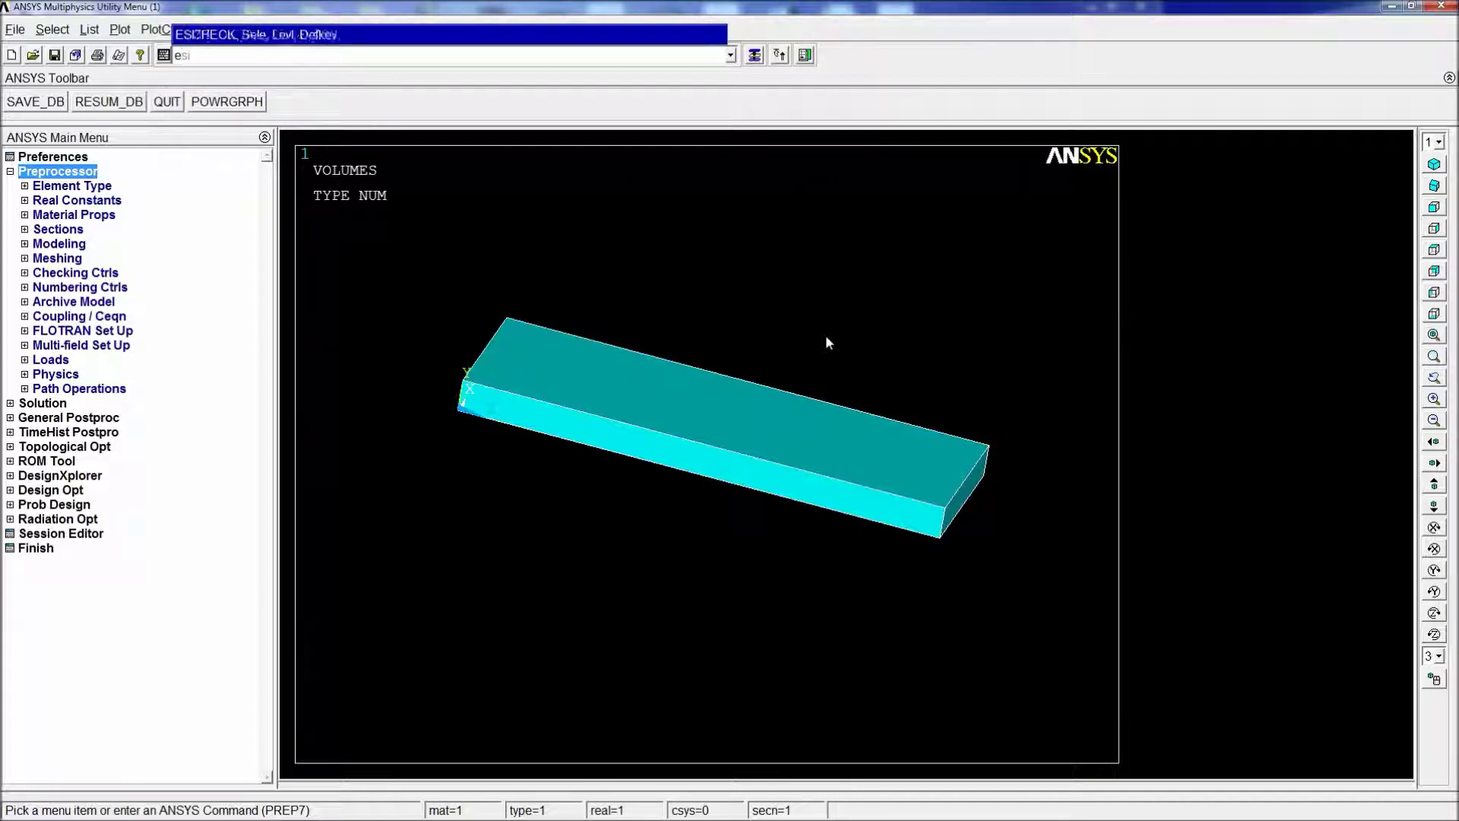
text(eze)
key(BackSpace)
key(BackSpace)
key(BackSpace)
key(BackSpace)
key(BackSpace)
text(siz)
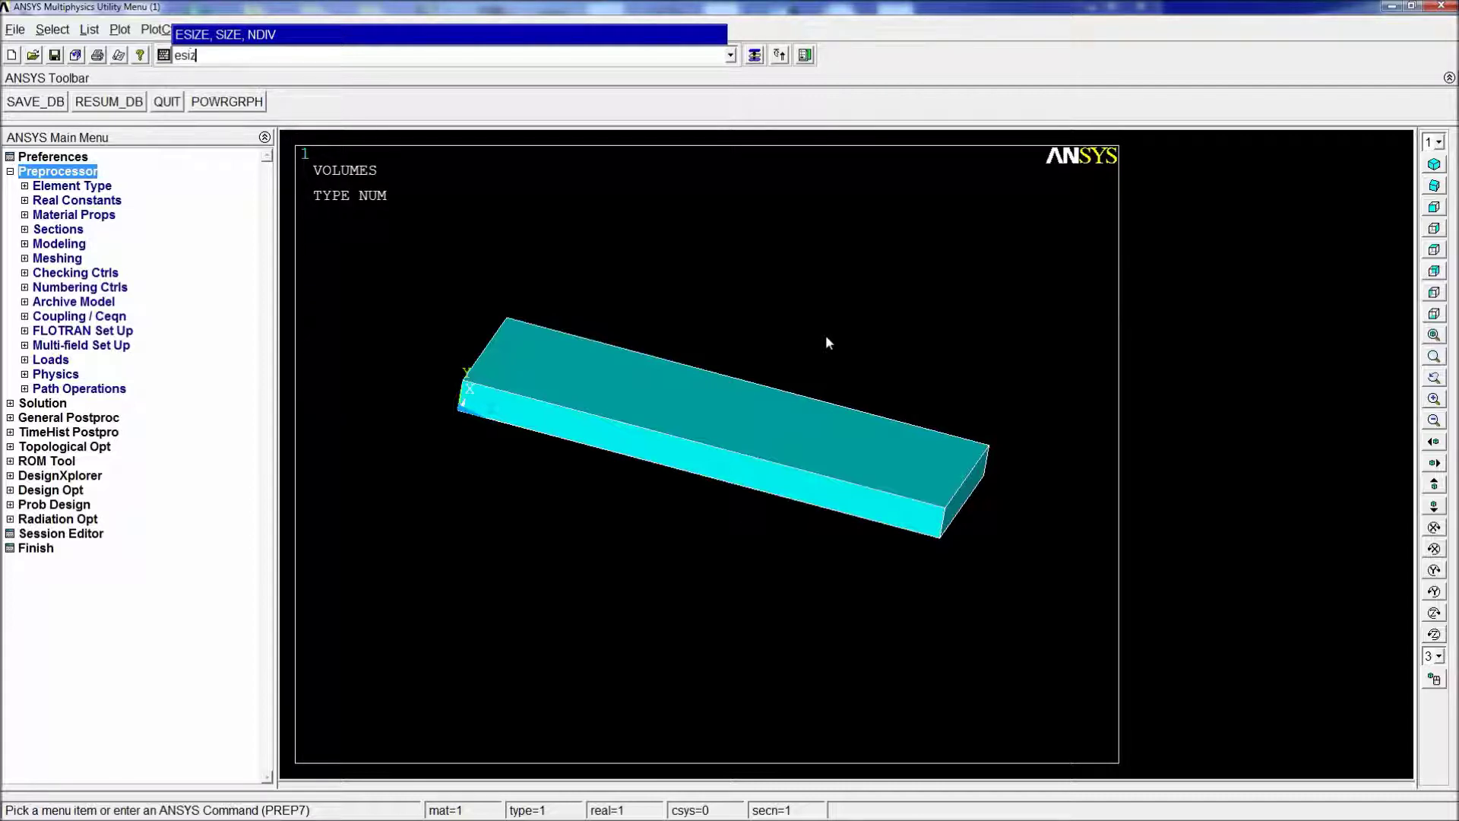
text(e,a)
text(.01)
key(Return)
- Sweep-mesh all volumes with the vsweep,all command and inspect the refined mesh
text(vsqw)
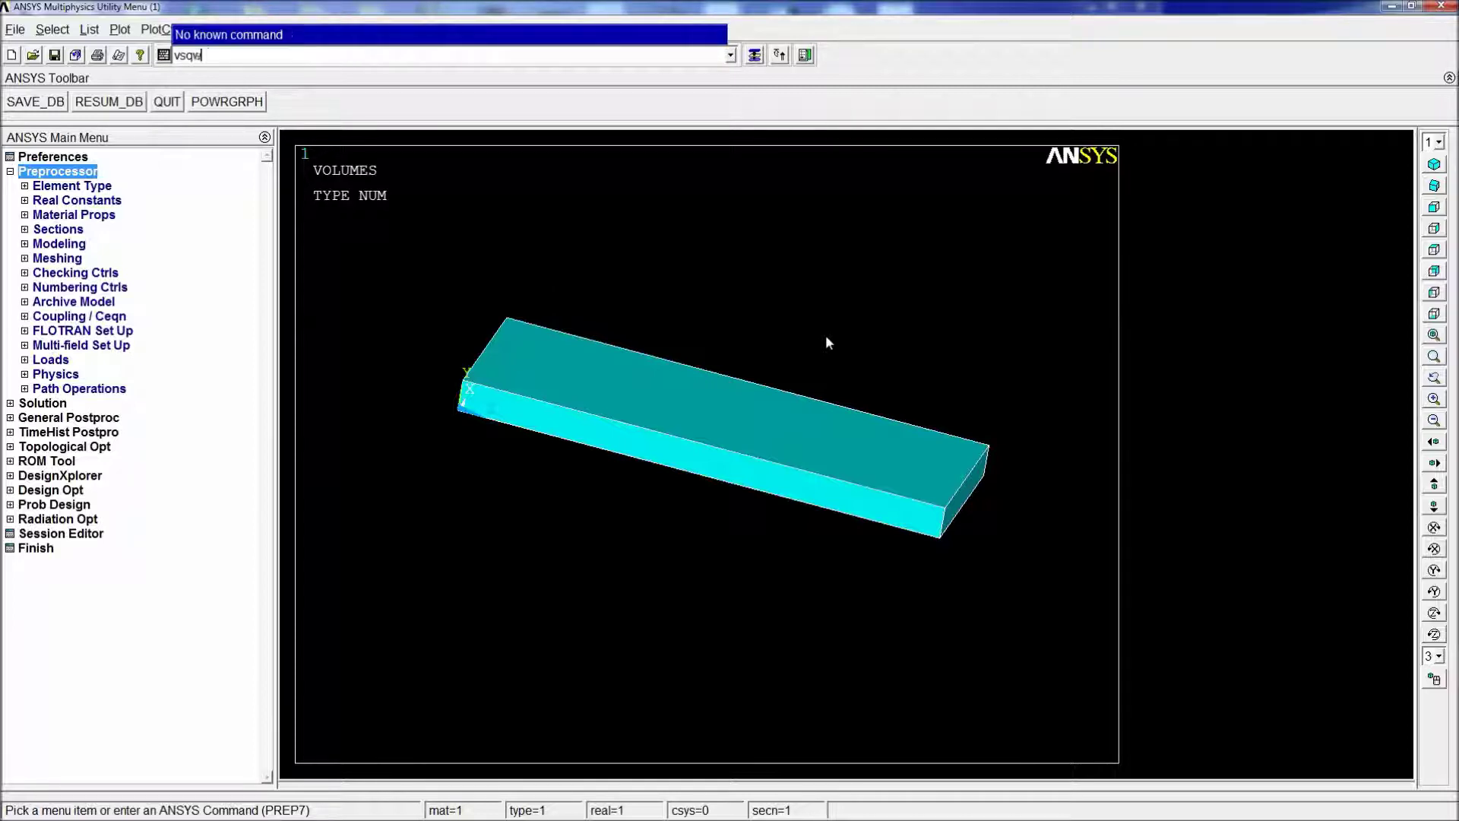
text(e)
key(BackSpace)
key(BackSpace)
key(BackSpace)
text(wep)
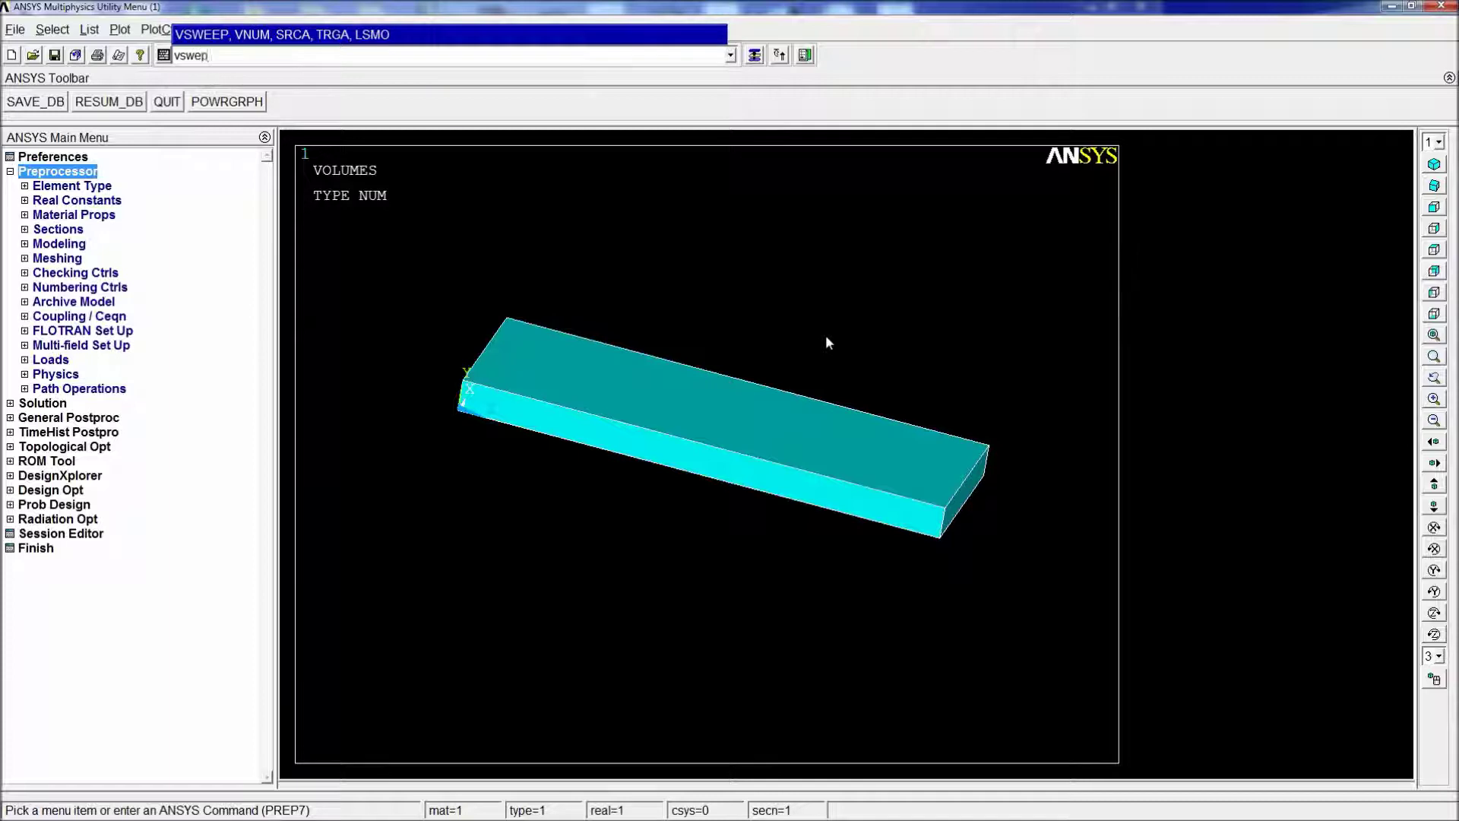
key(BackSpace)
text(ep,all)
key(Return)
scroll(728, 459, up, 2)
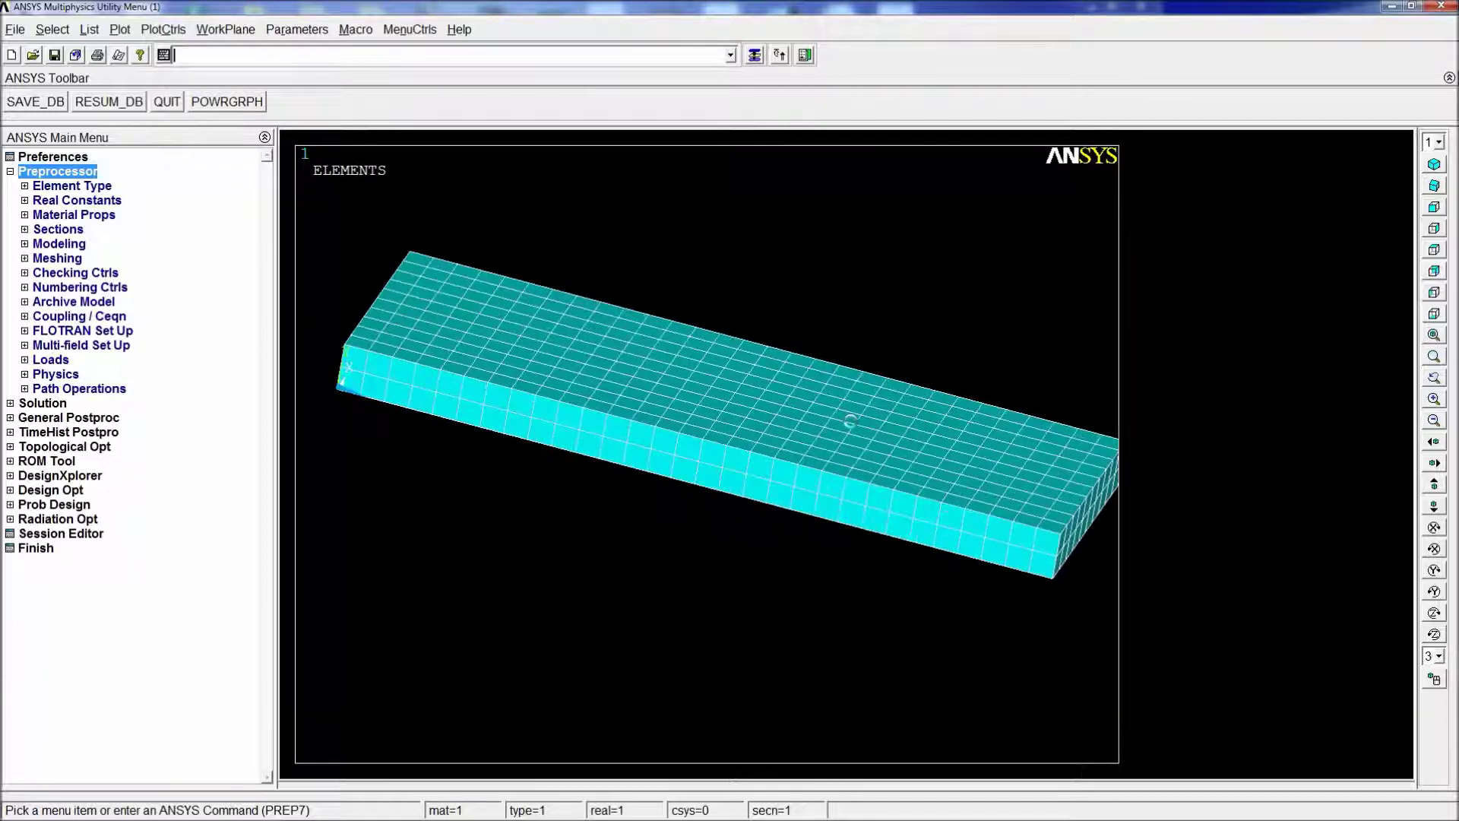
scroll(728, 459, down, 3)
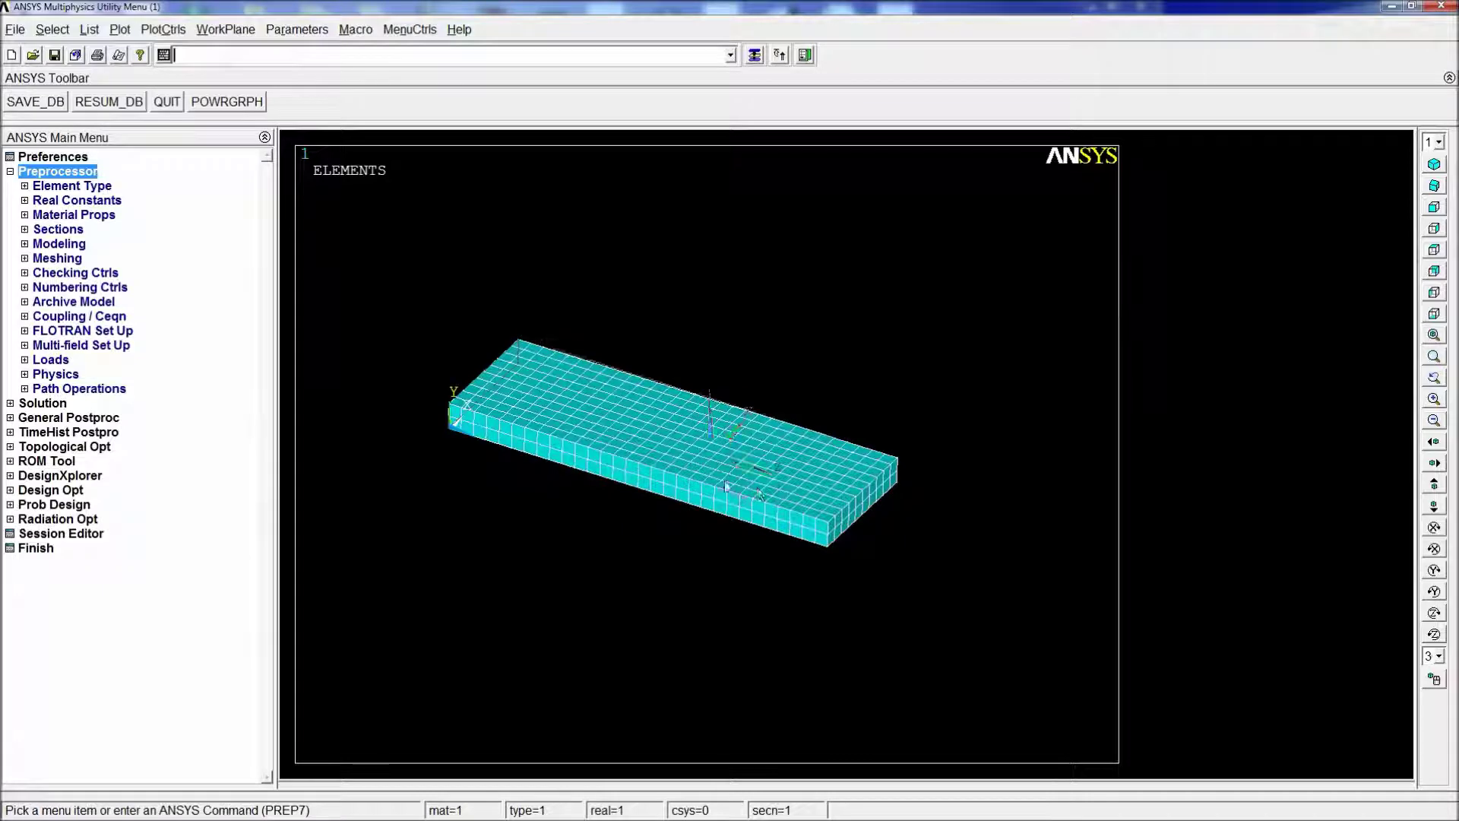
- Enter the Solution processor with /solu and run solve on the block meshed at element size 0.01
ctrl+right_drag(722, 472, 407, 508)
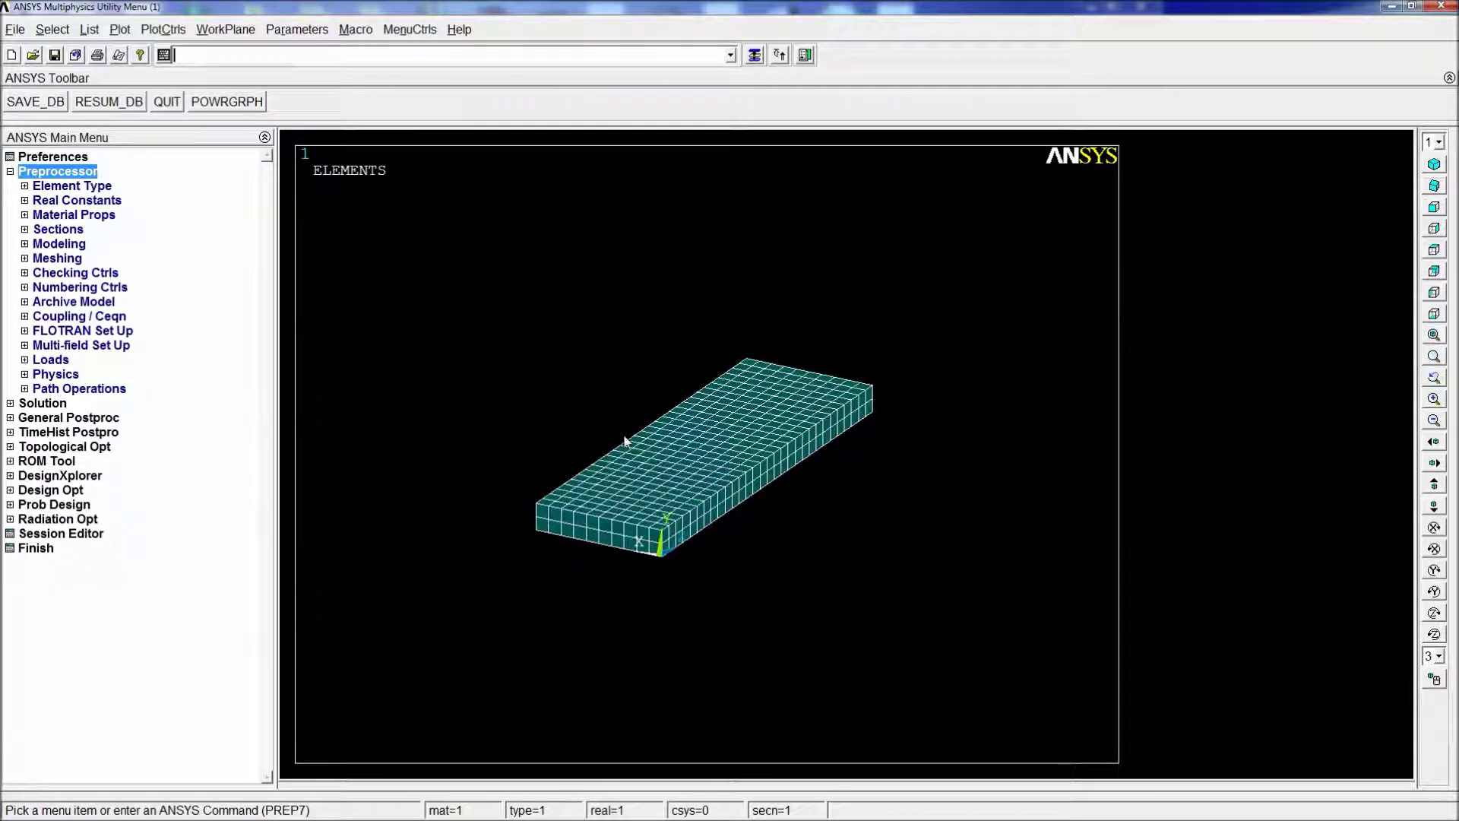
text(/s)
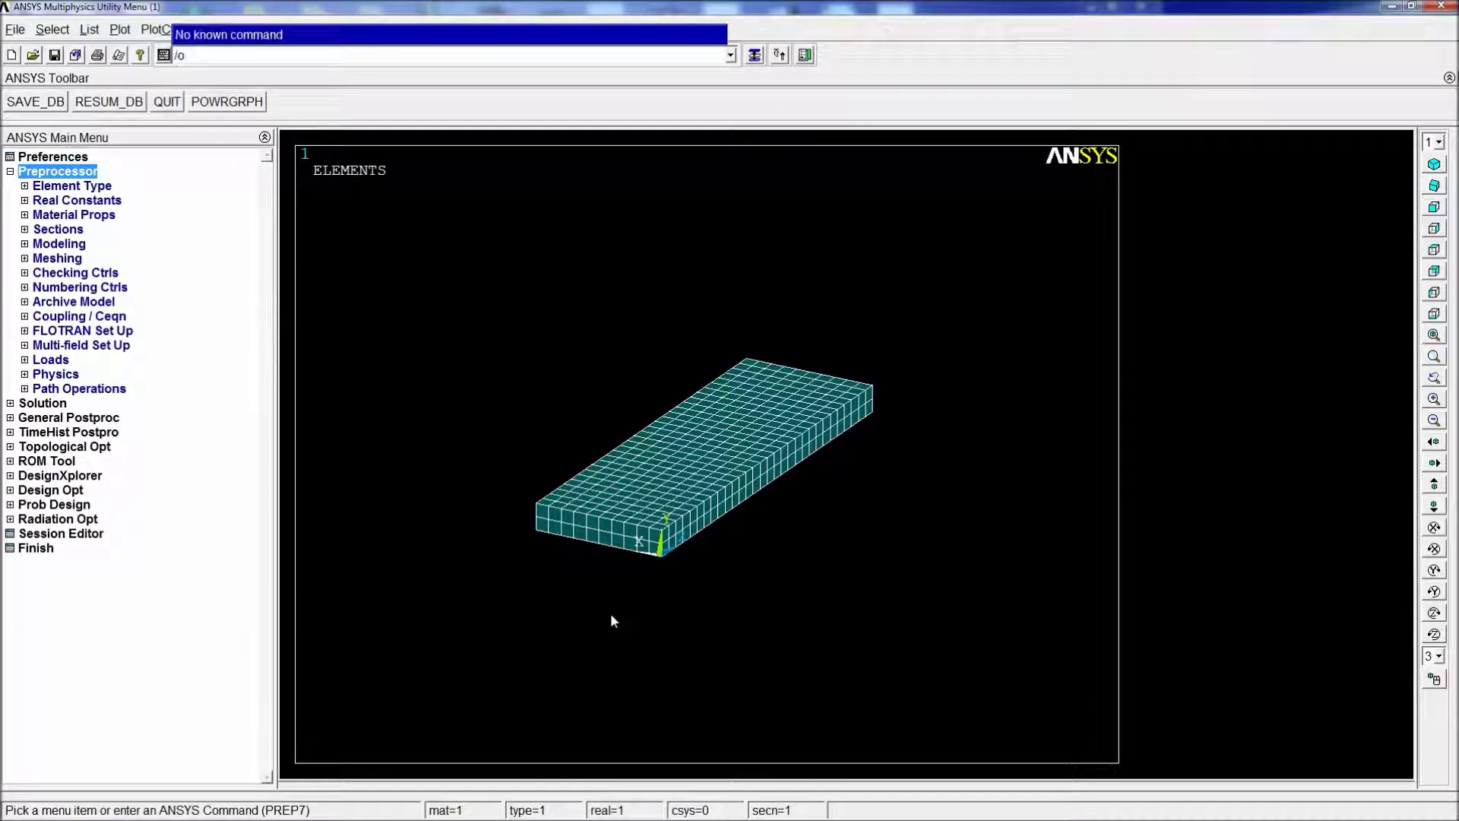
text(olu)
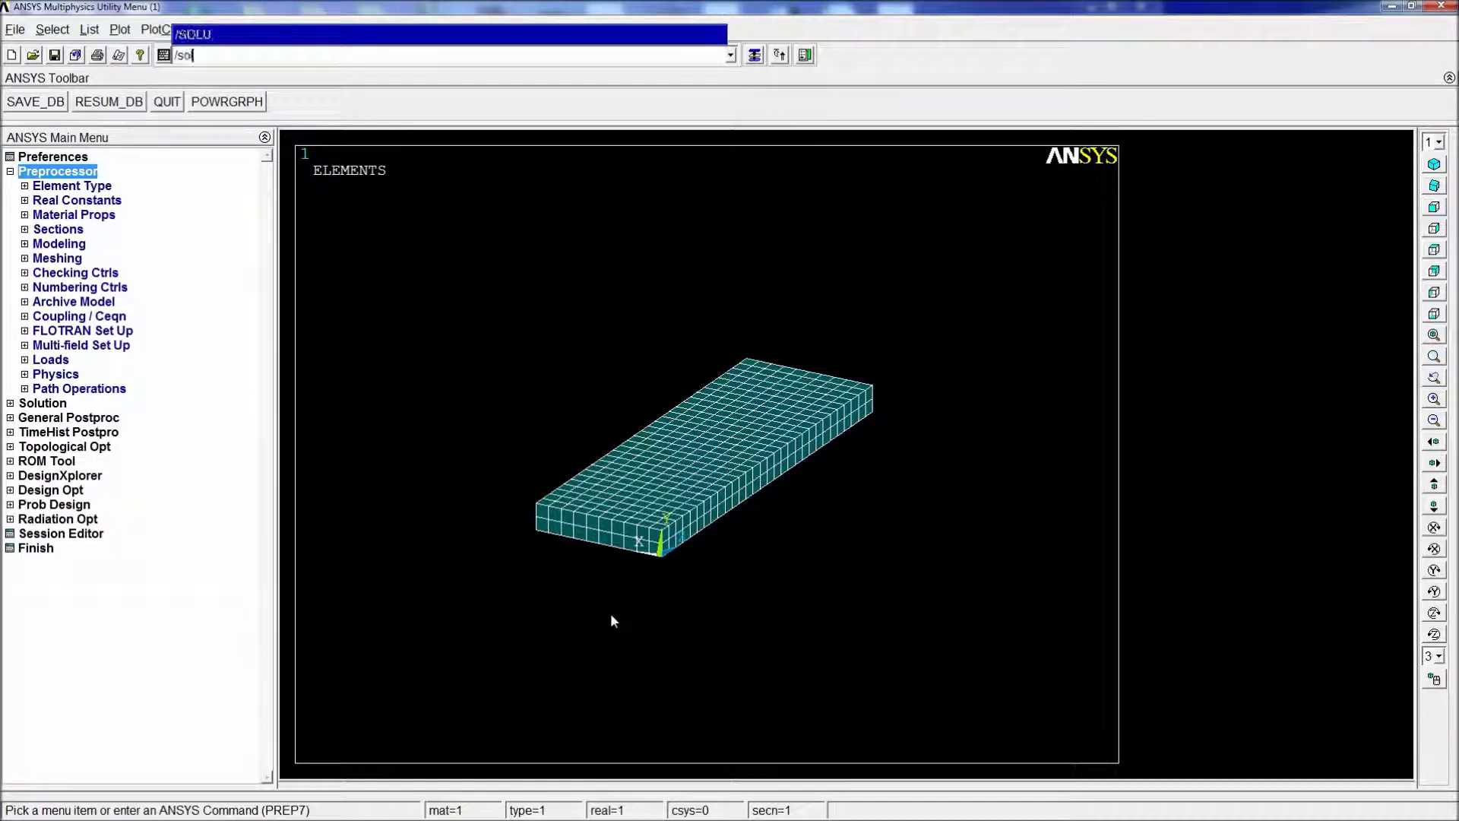
key(Return)
text(solve)
key(Return)
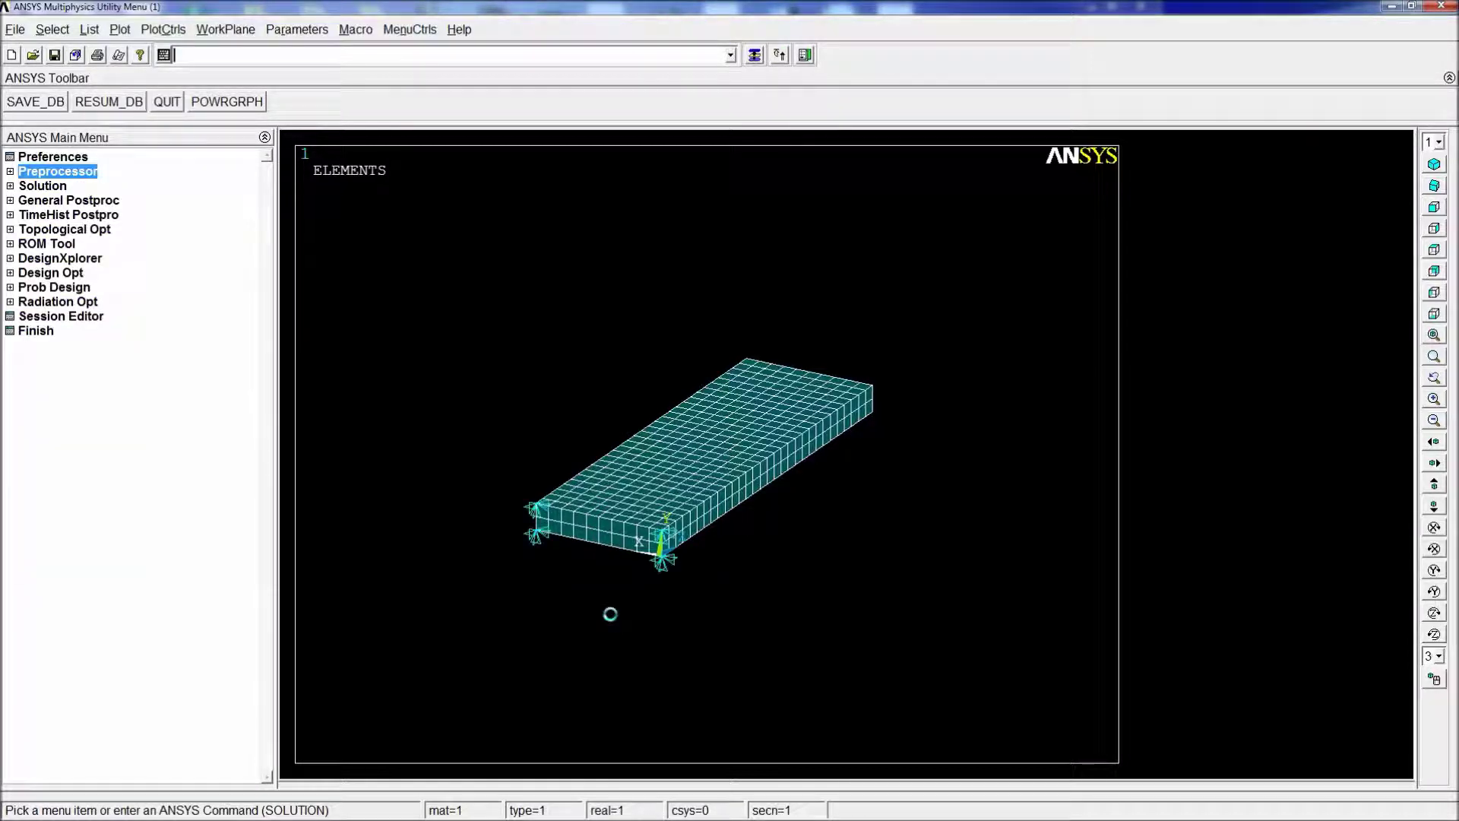
key(Return)
- Enter the General Postprocessor and list the natural frequencies of the refined model with the set,list command
click(48, 190)
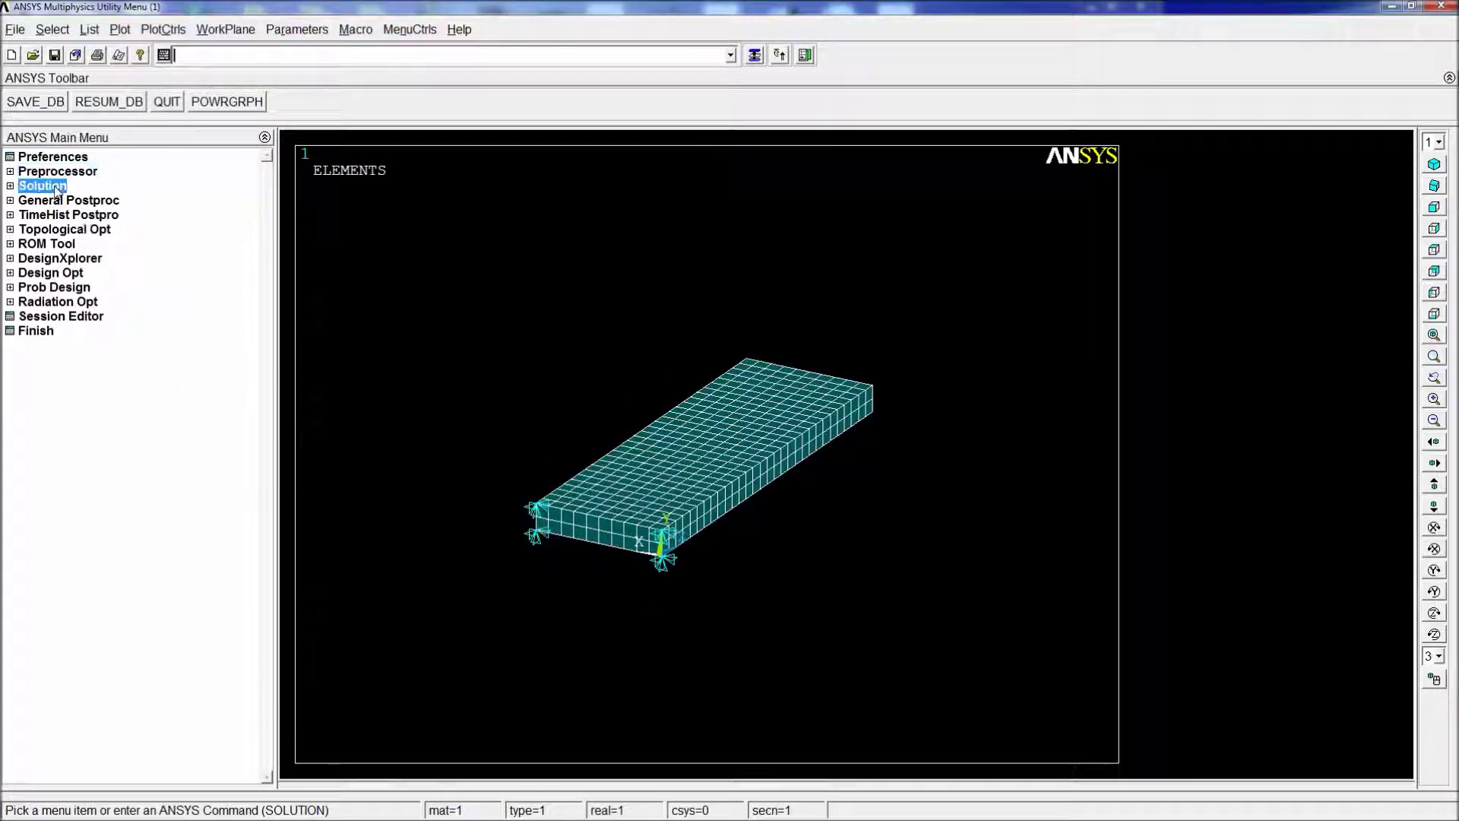
click(48, 193)
click(48, 199)
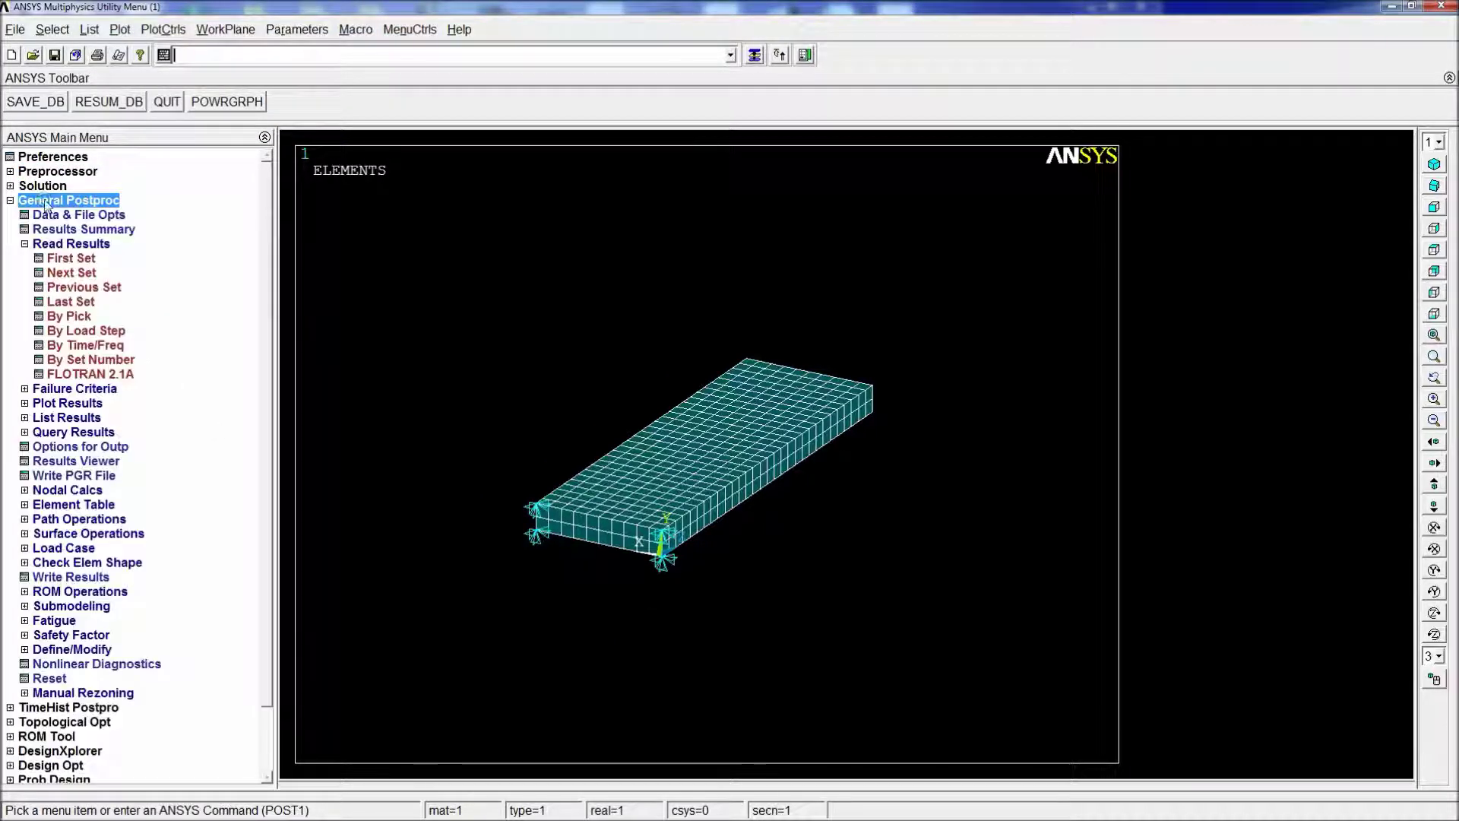
text(setm)
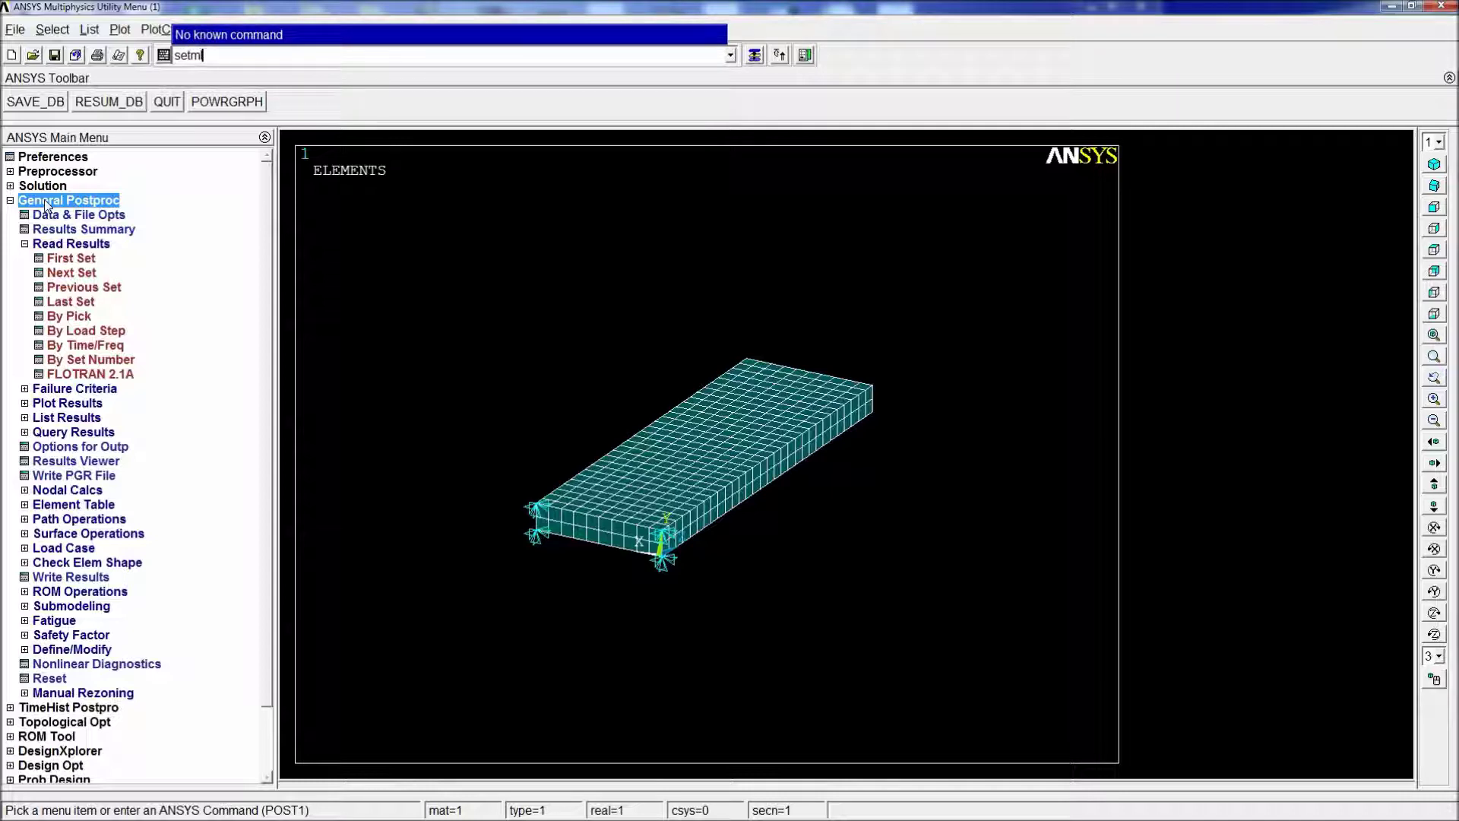
key(BackSpace)
text(,list)
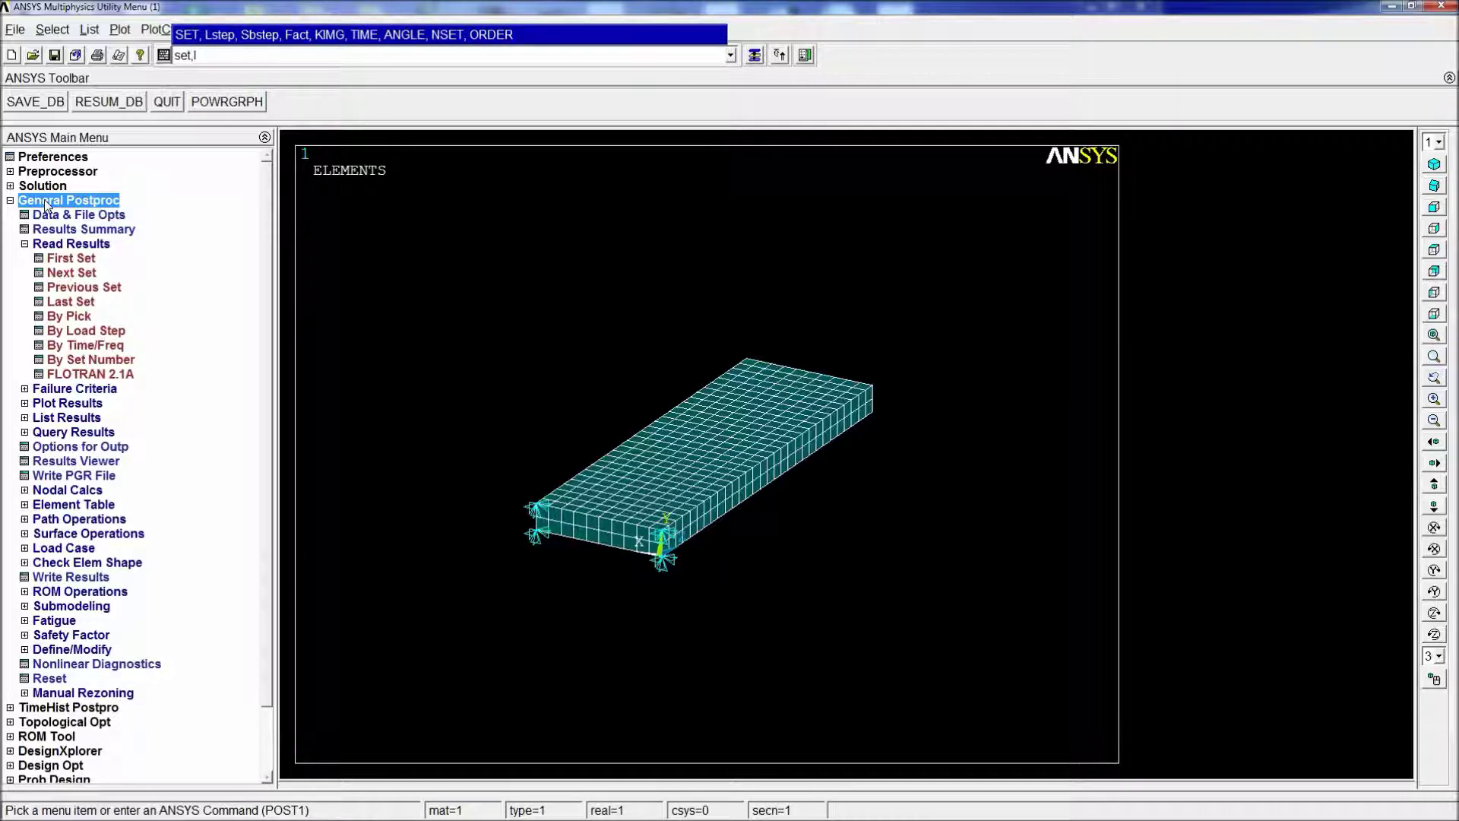
key(Return)
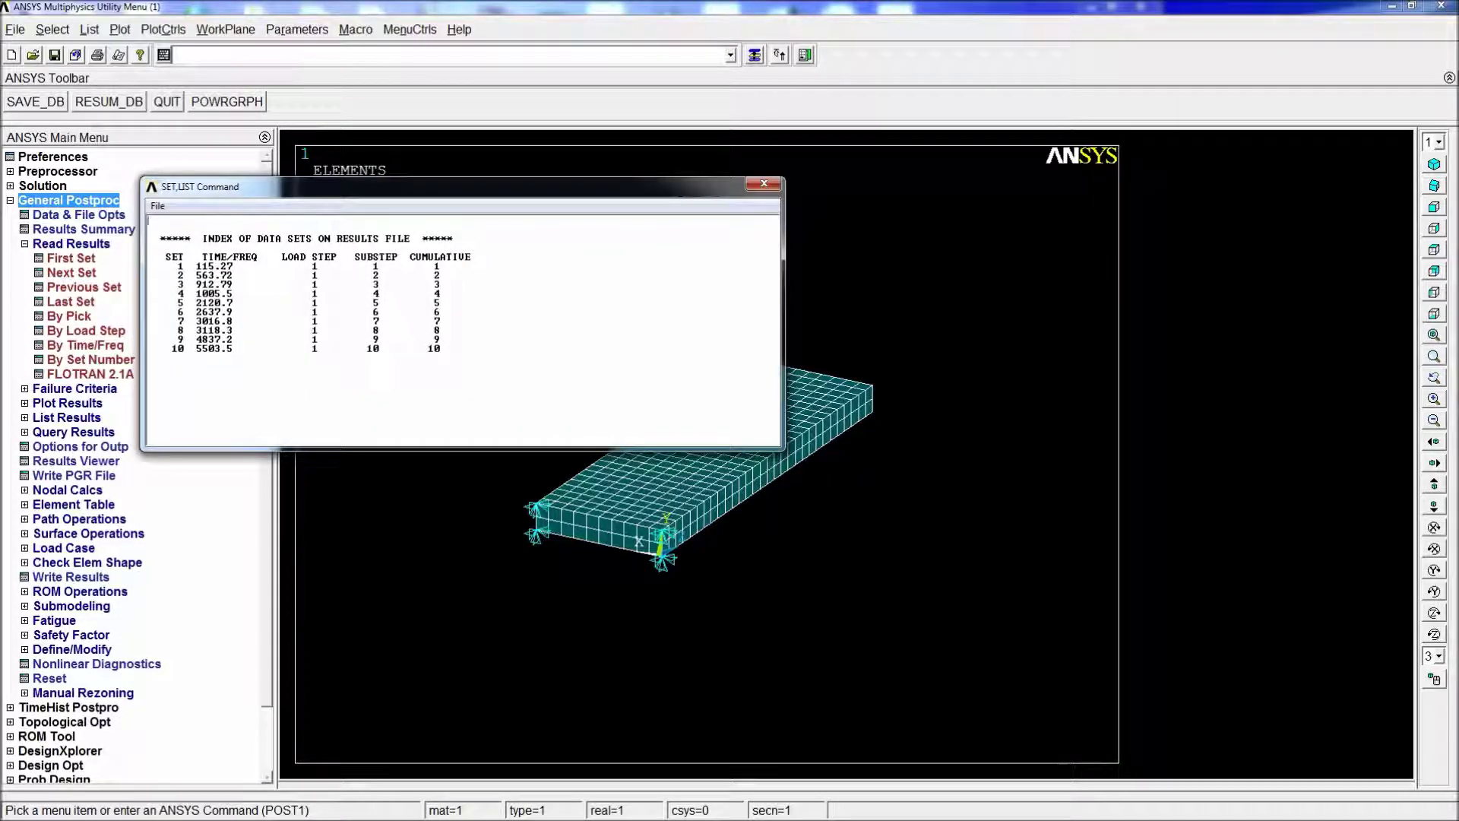
- Place the earlier SET,LIST window beside the new one and compare the natural frequencies of both meshes mode by mode
drag(1458, 262, 960, 200)
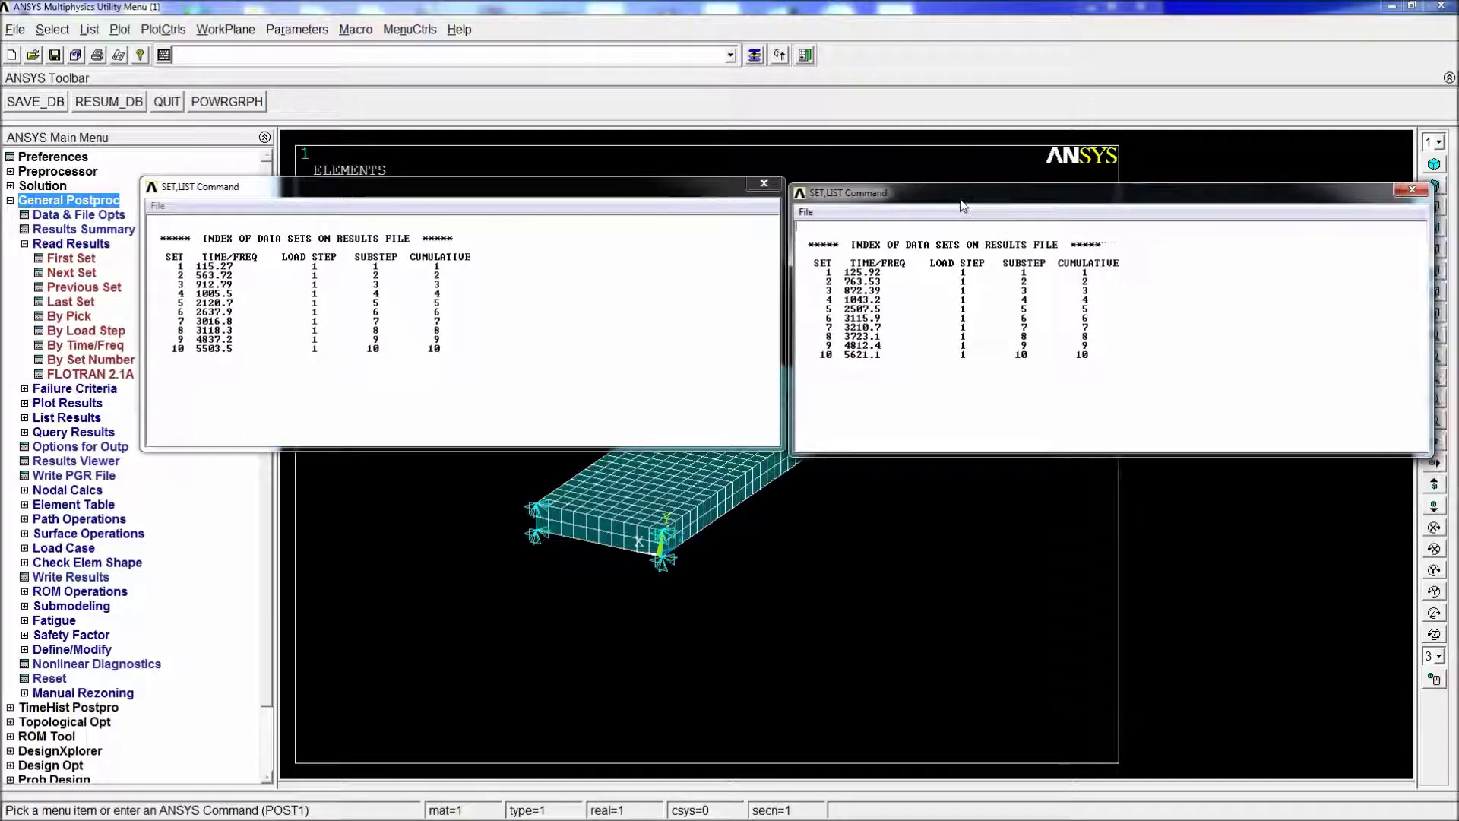
click(193, 266)
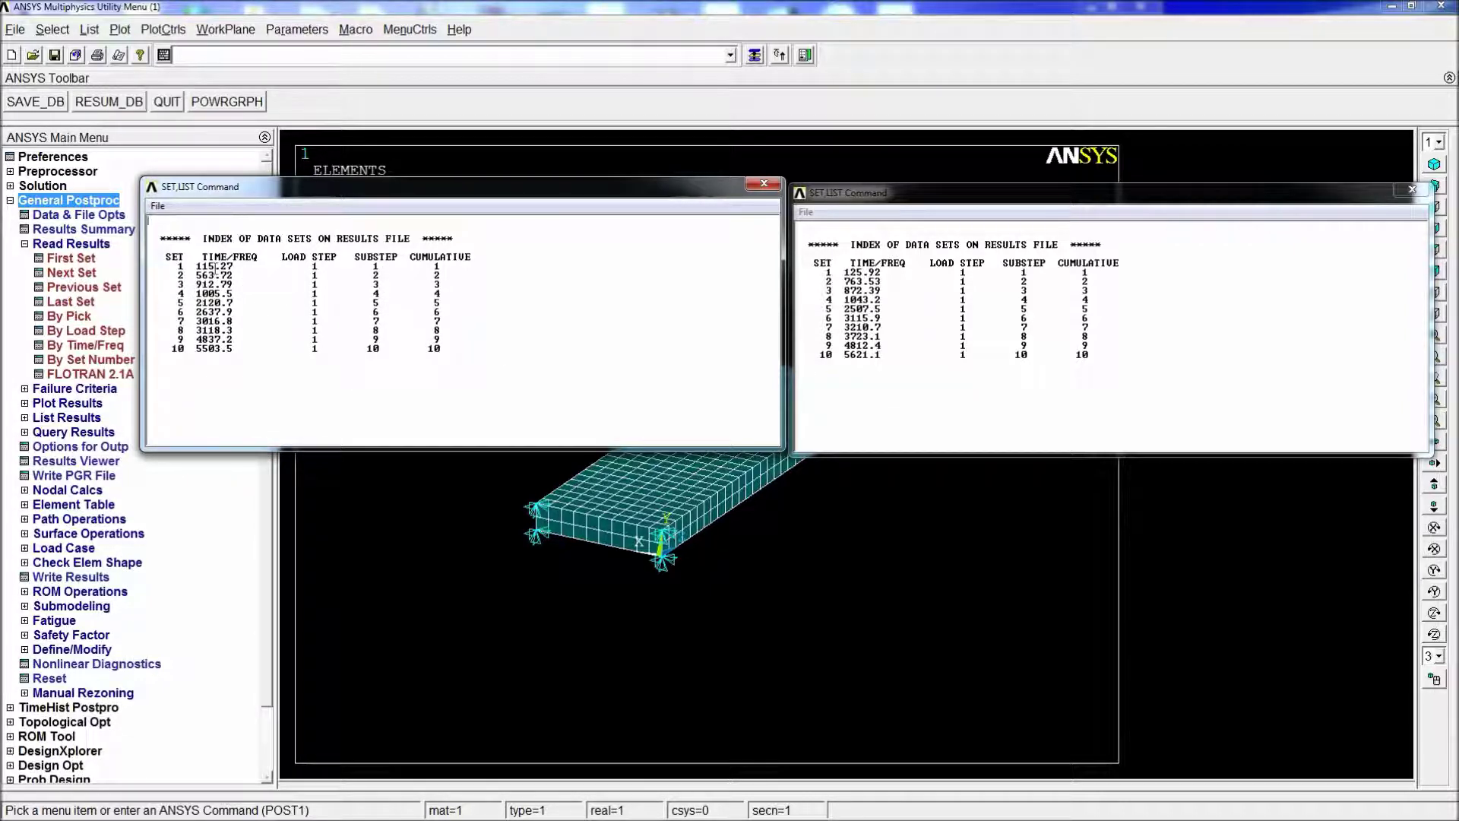
click(849, 271)
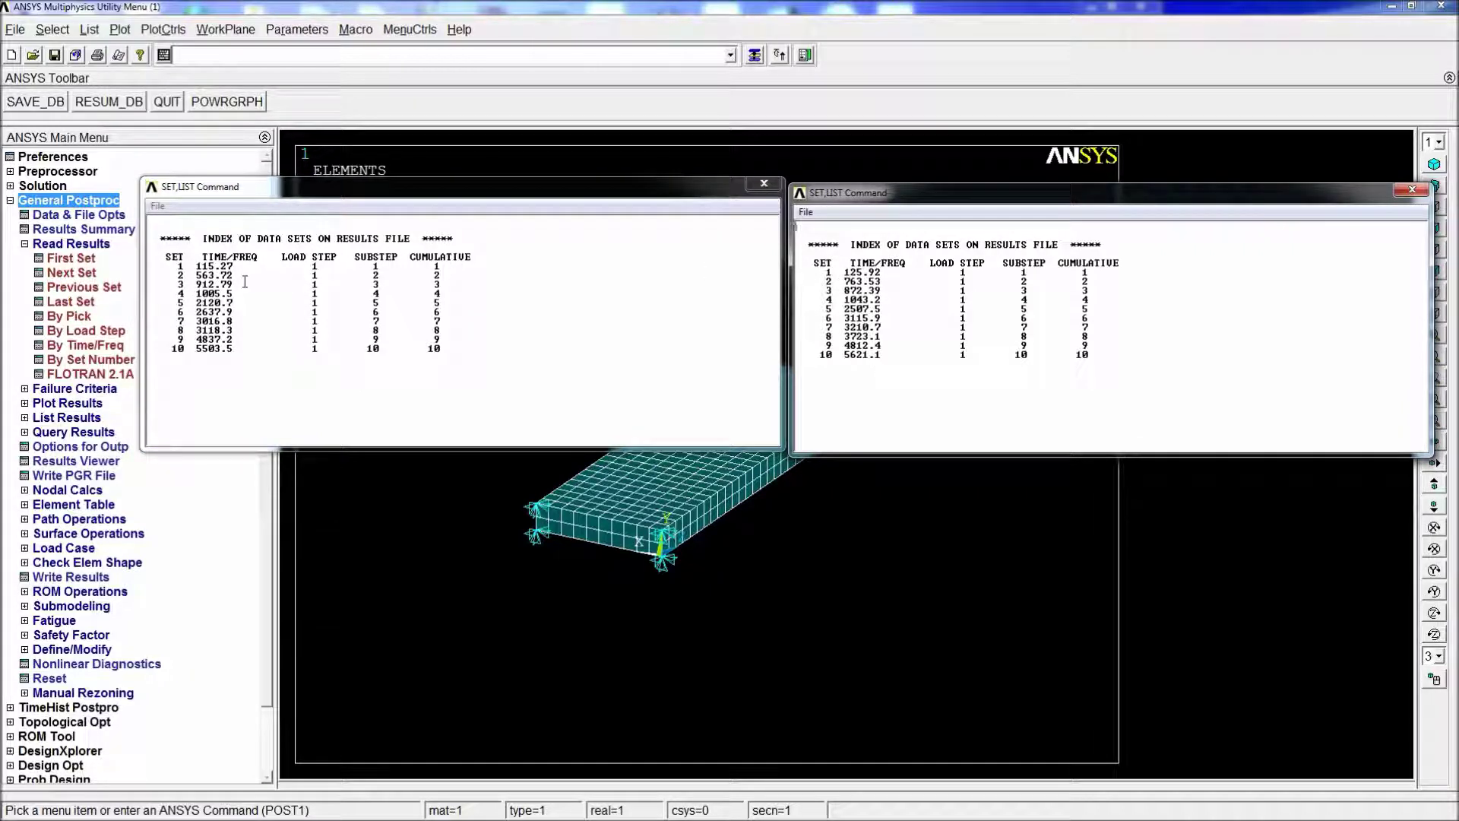
click(207, 268)
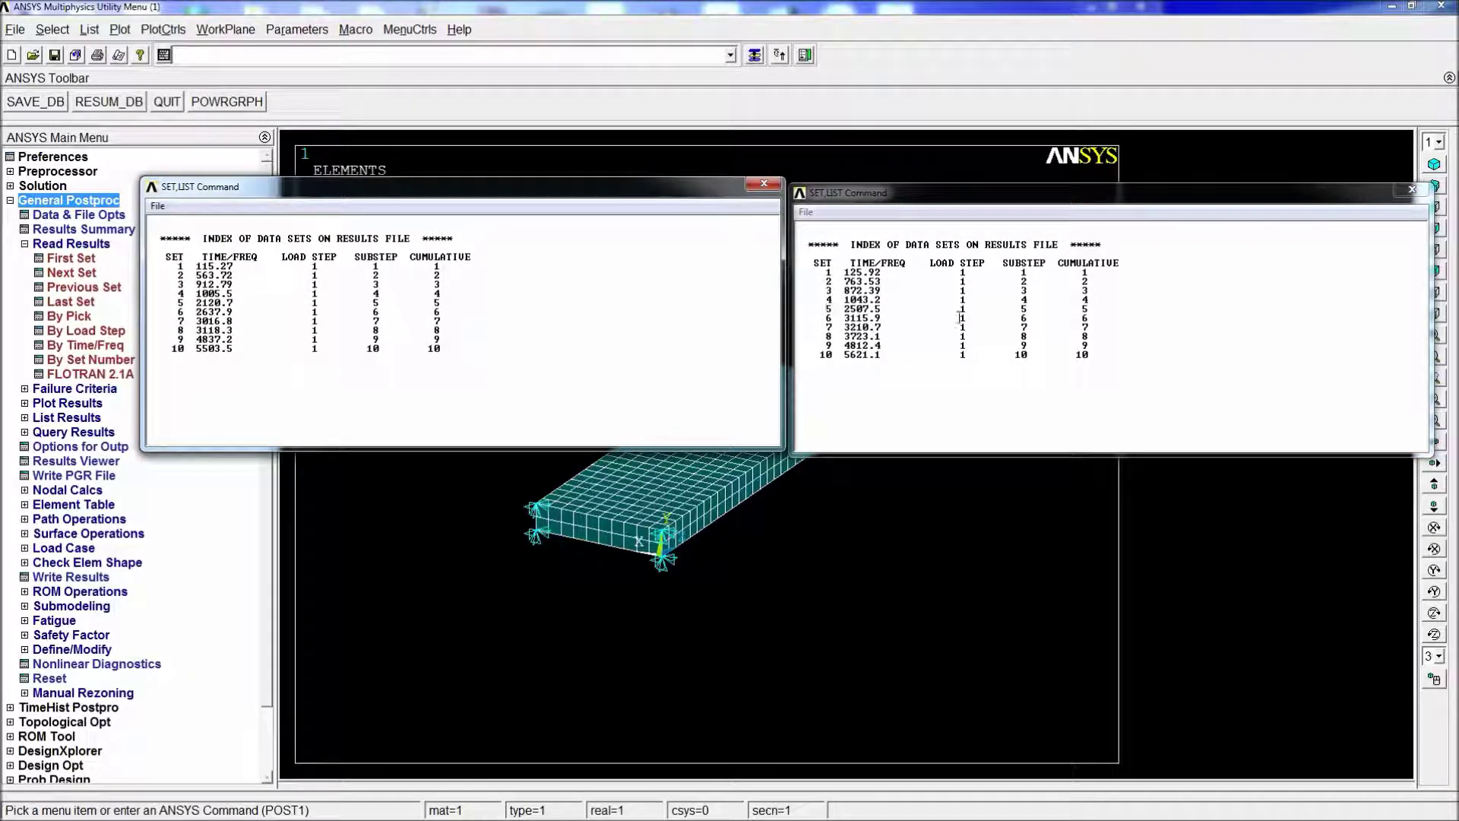
click(844, 282)
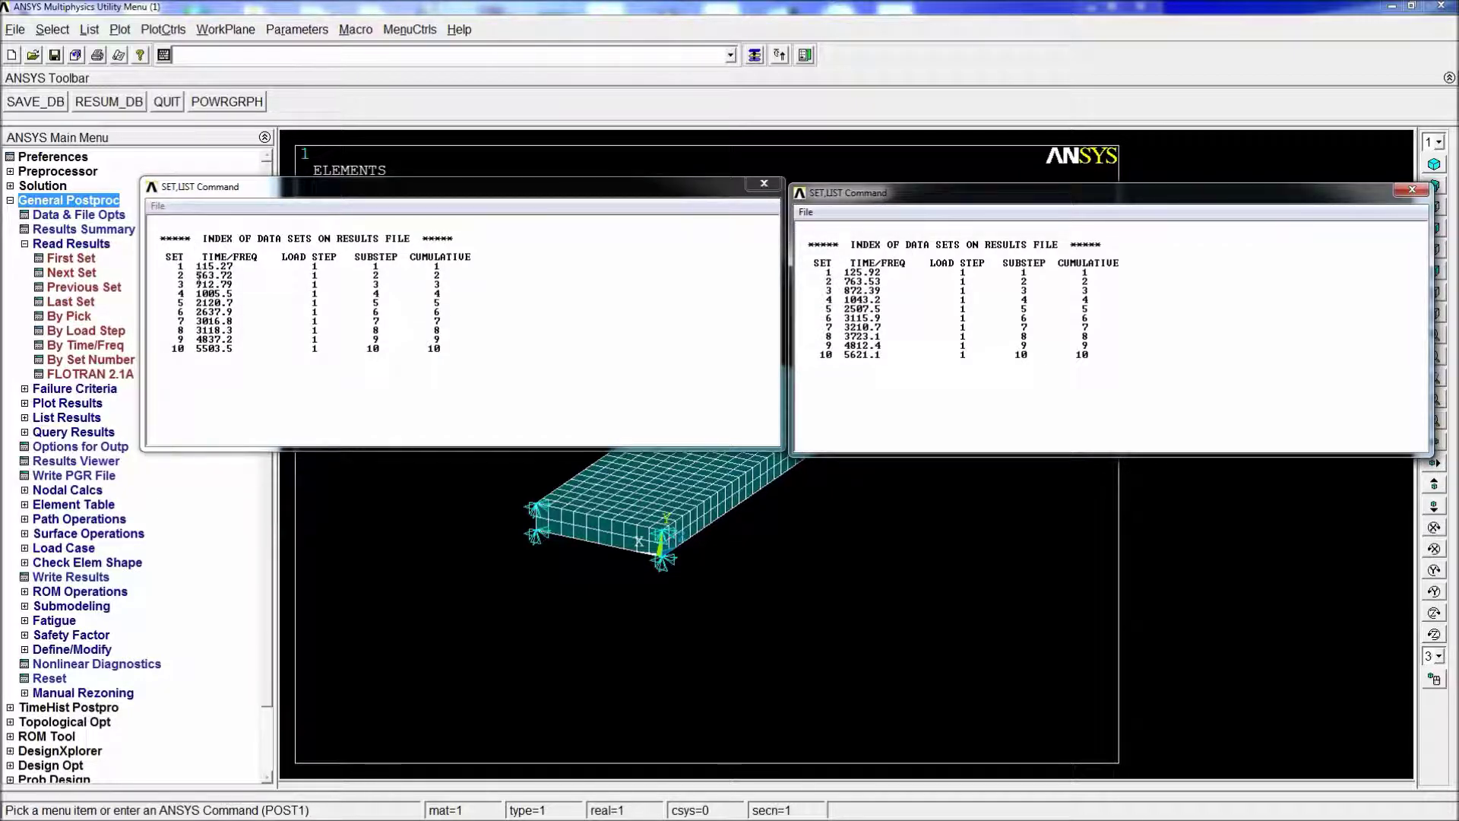
click(199, 286)
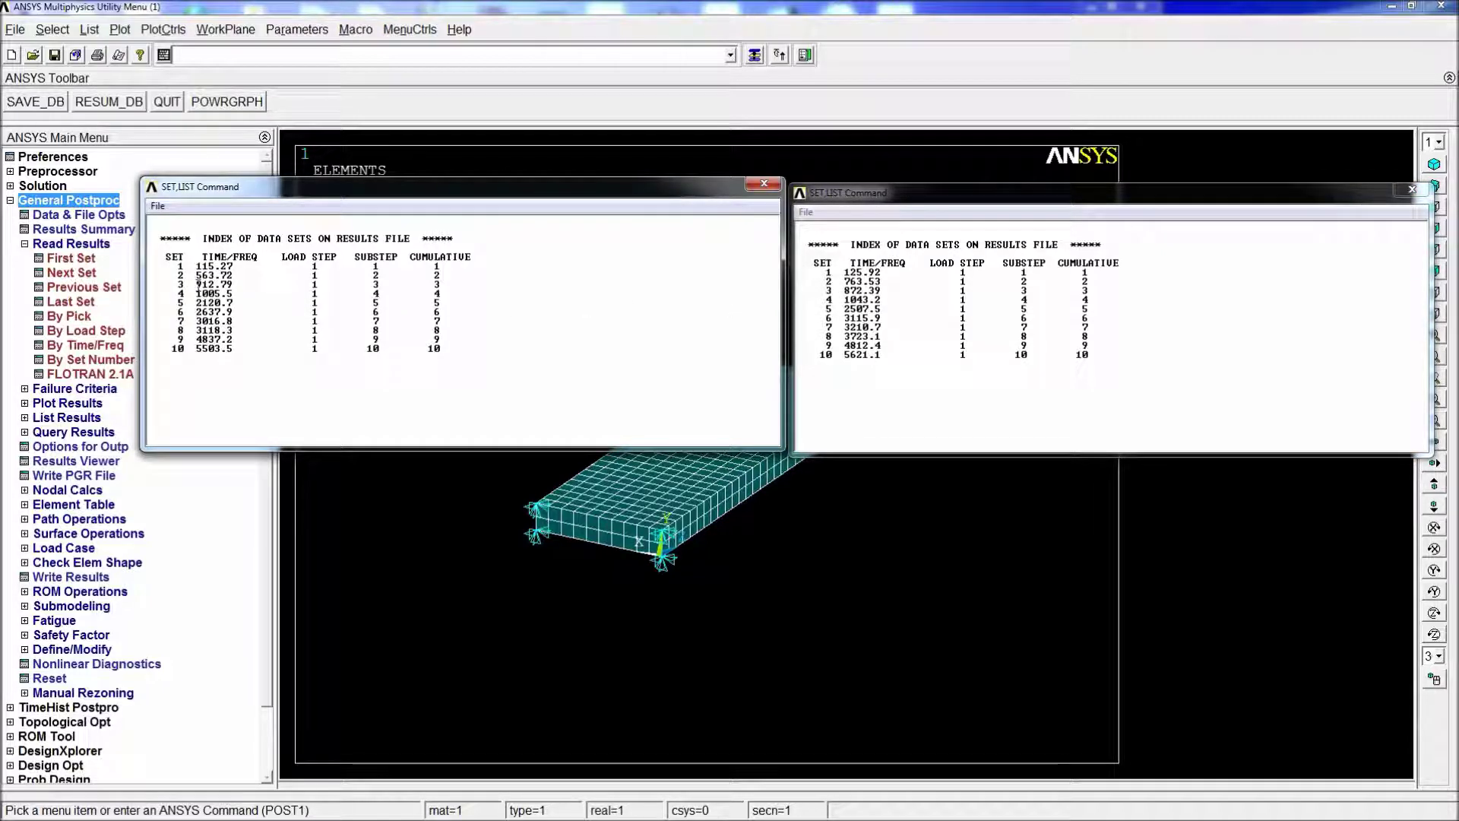
drag(195, 284, 589, 300)
click(889, 318)
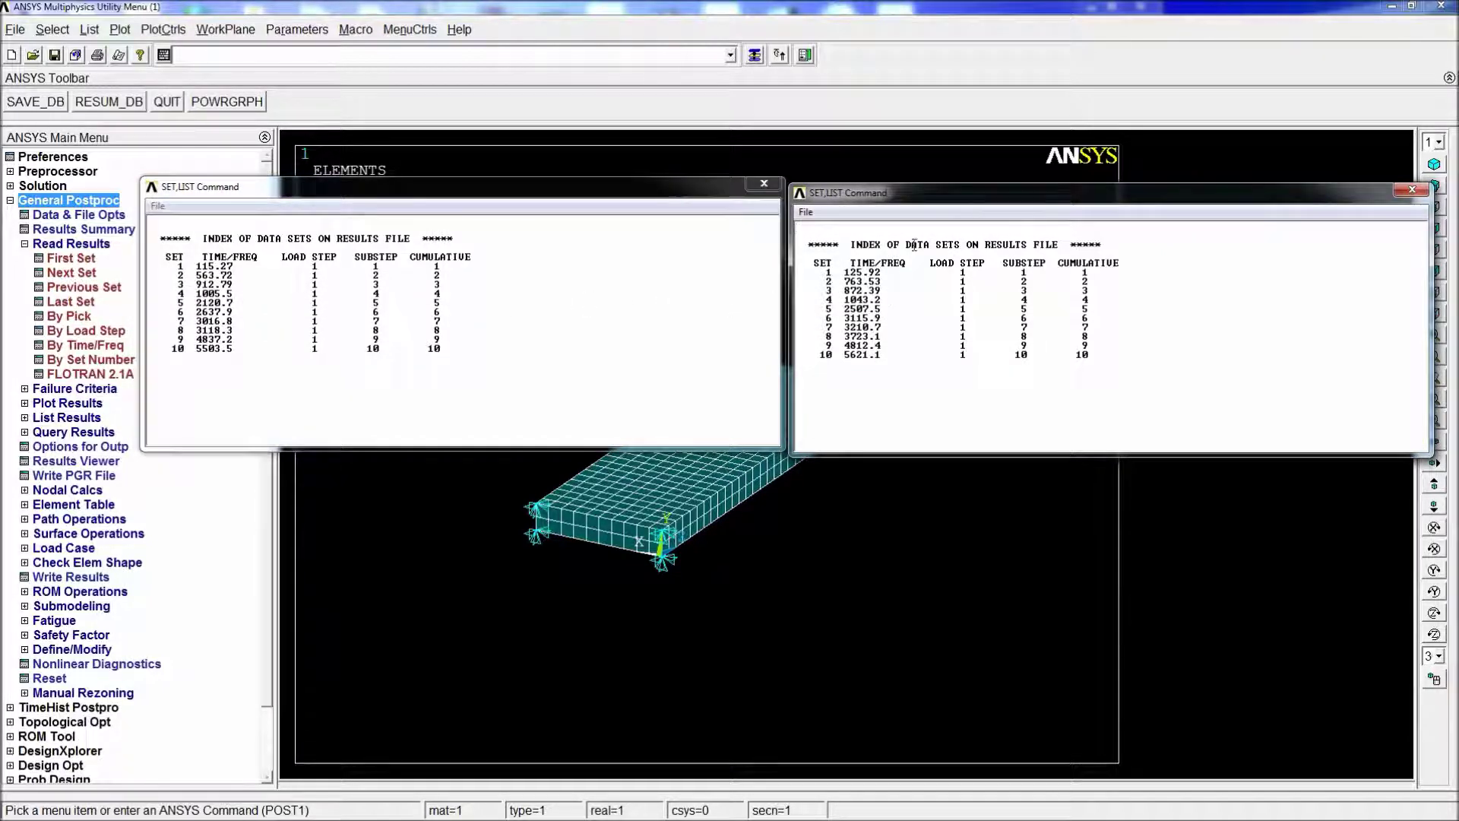
- Move both SET,LIST windows aside to clear the graphics area
drag(938, 196, 1279, 205)
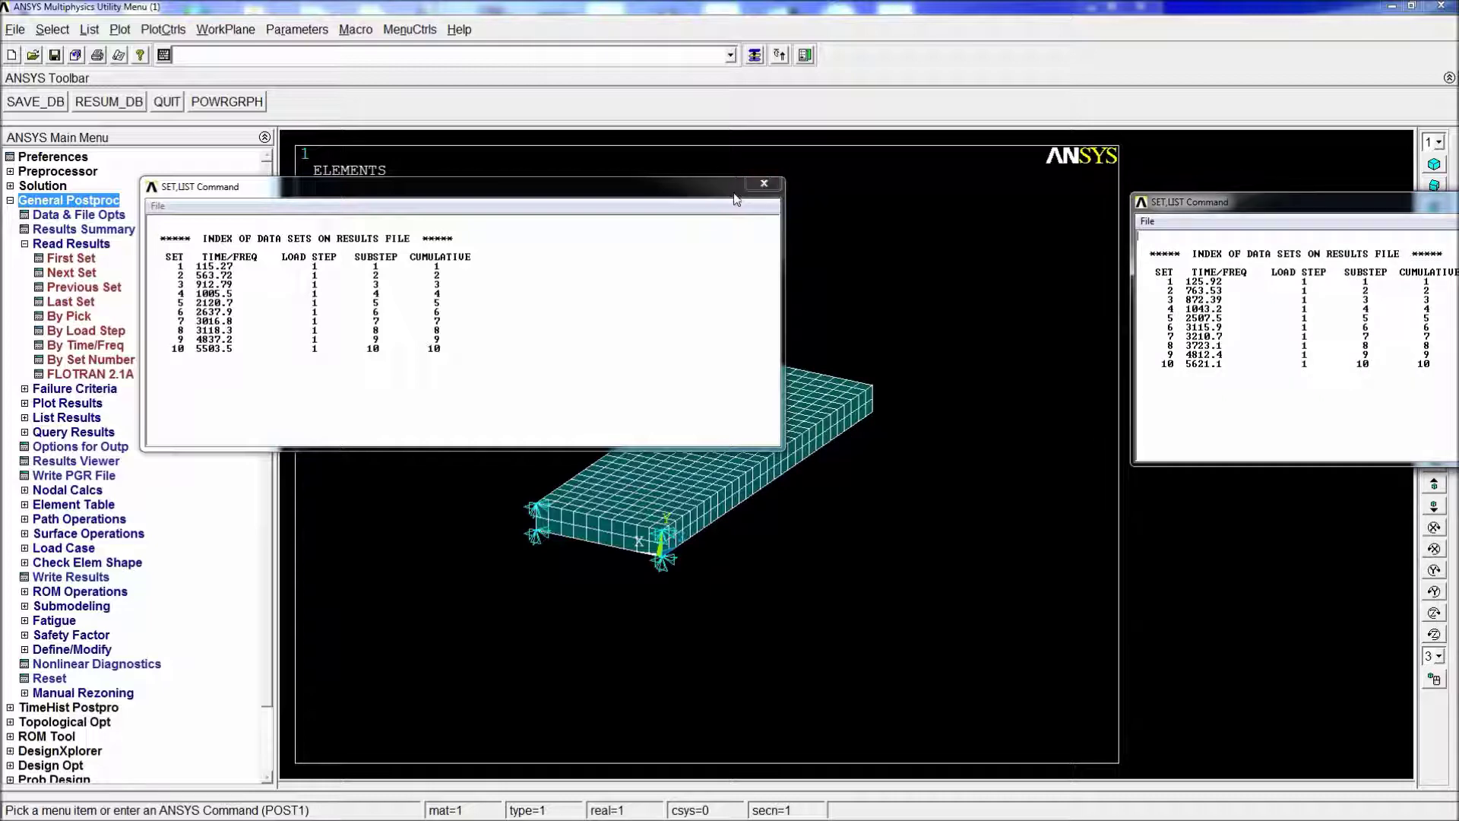
drag(1246, 204, 1458, 204)
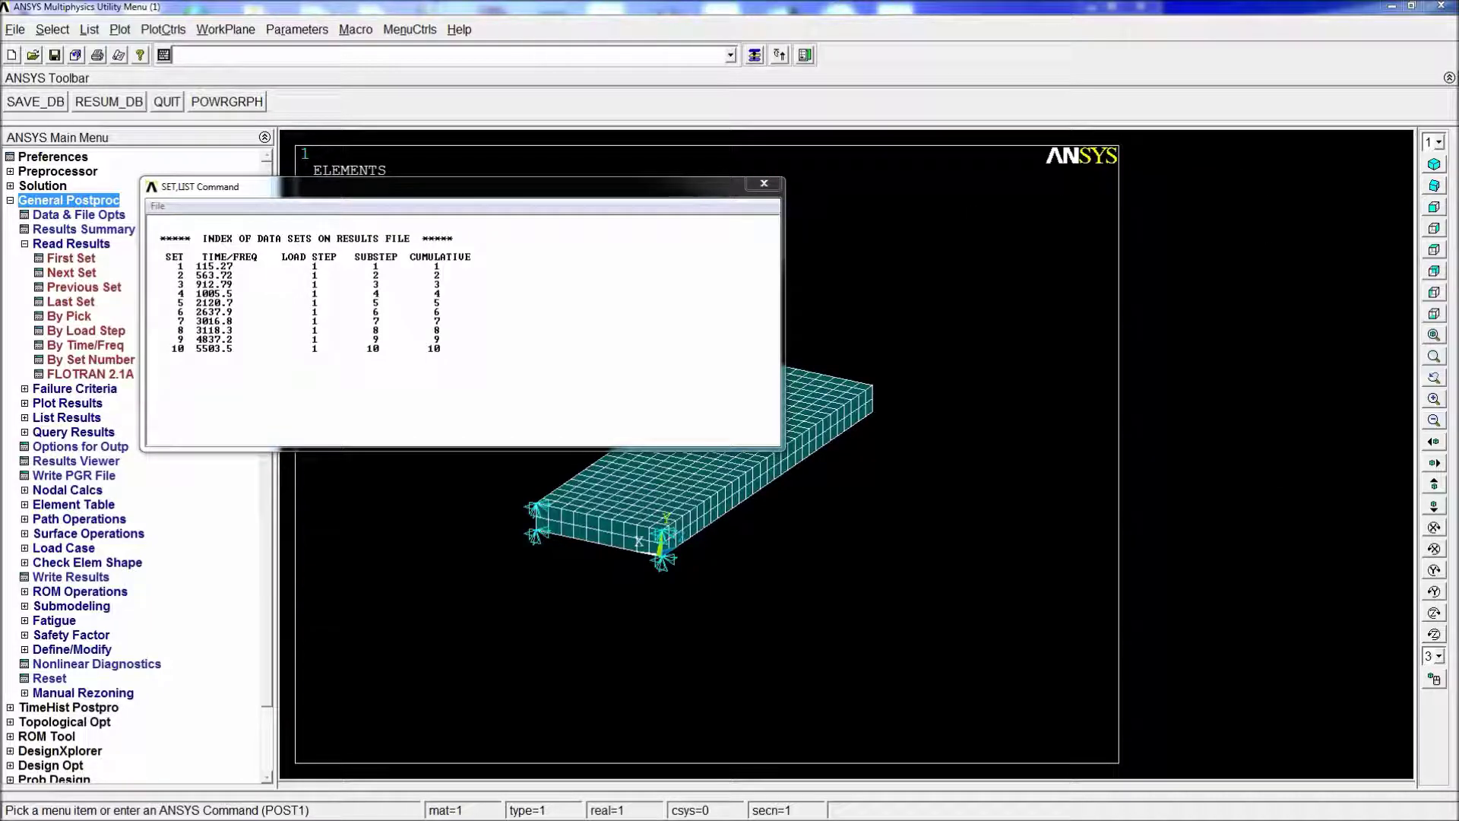
drag(532, 188, 1458, 155)
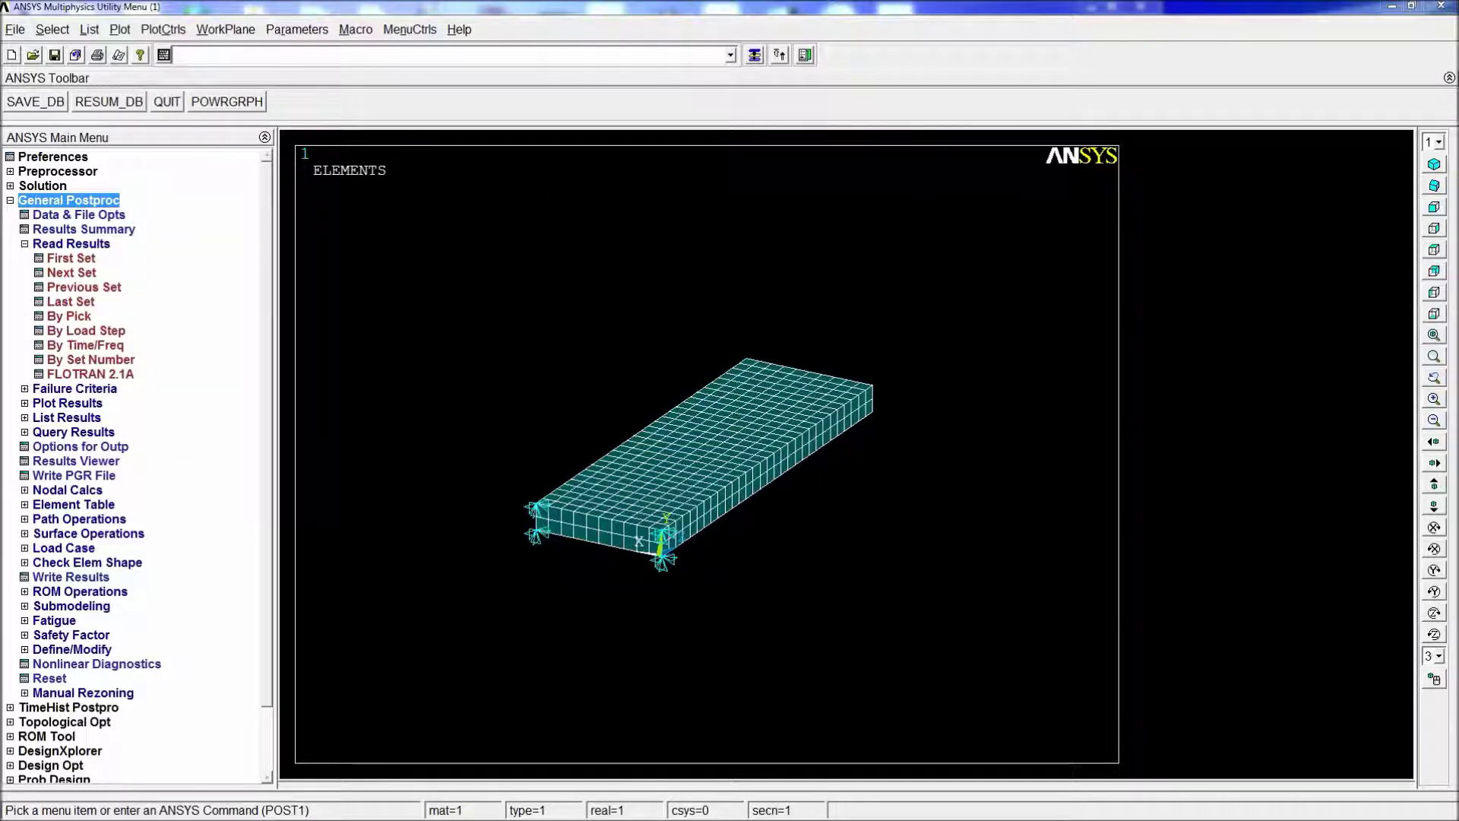
- Read the first result set and plot its displacement vector sum with plnsol,u,sum
click(72, 258)
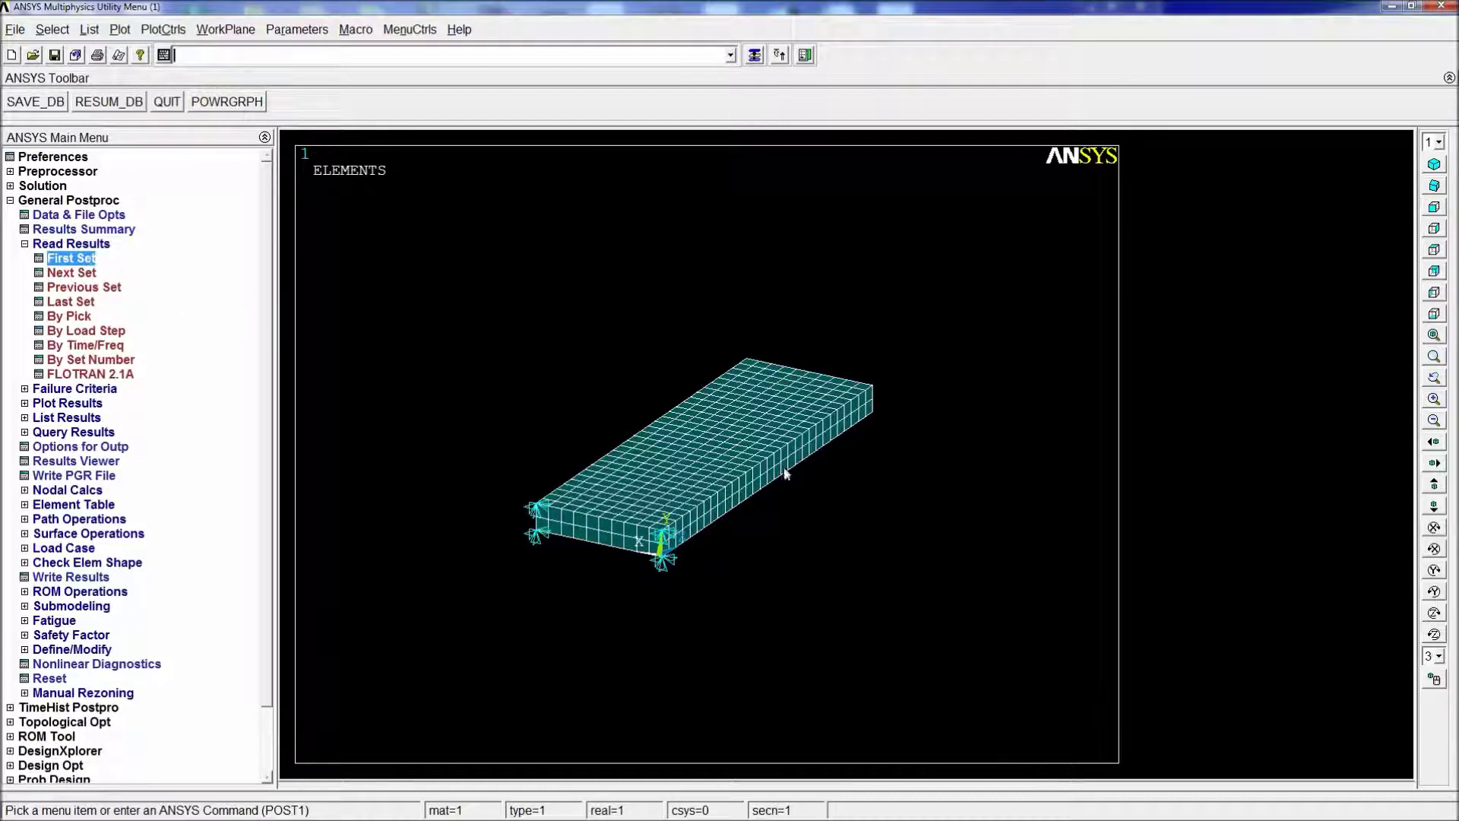
text(plnsol,u)
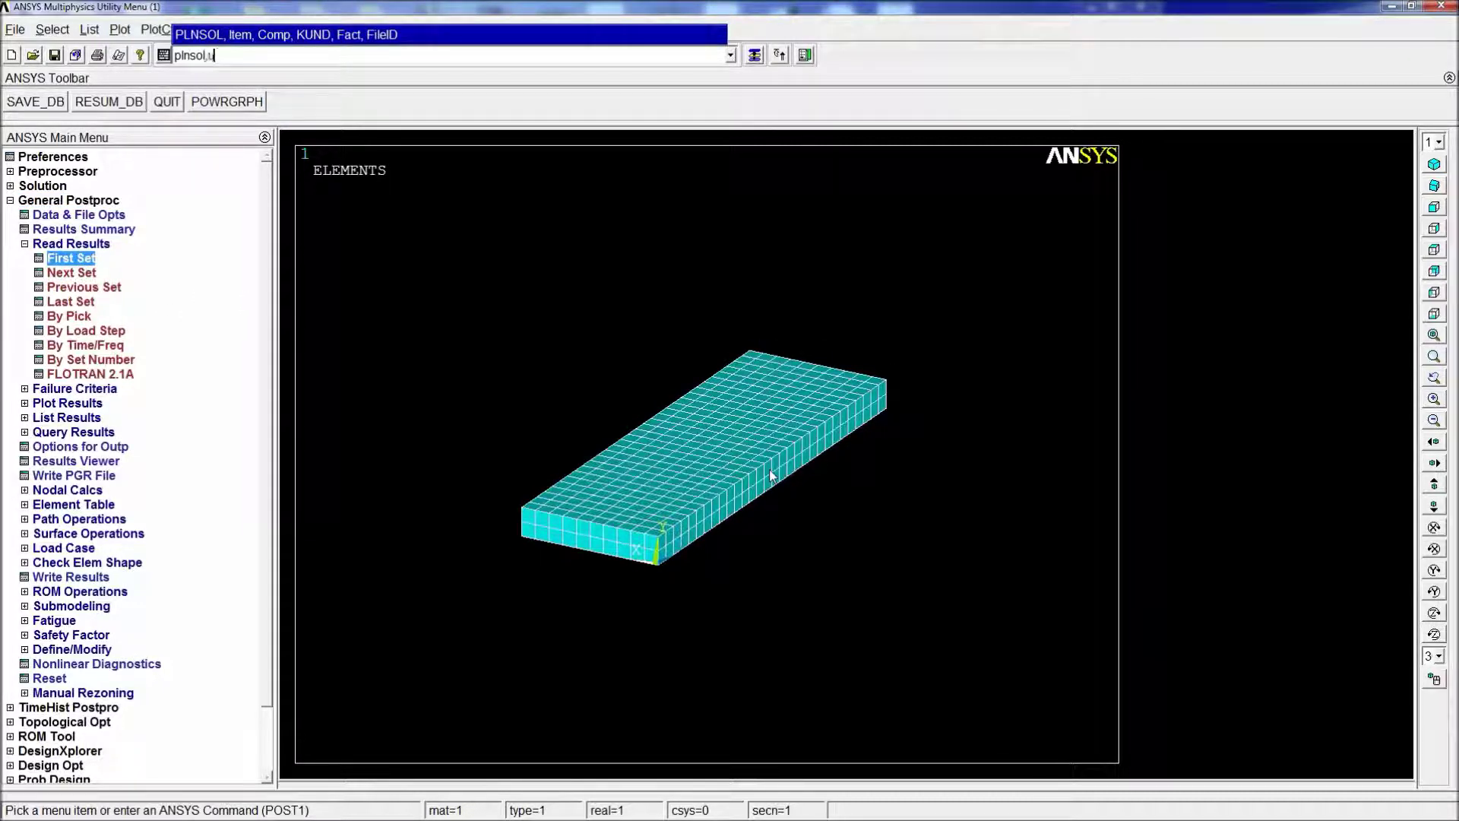
text(,sum)
key(Return)
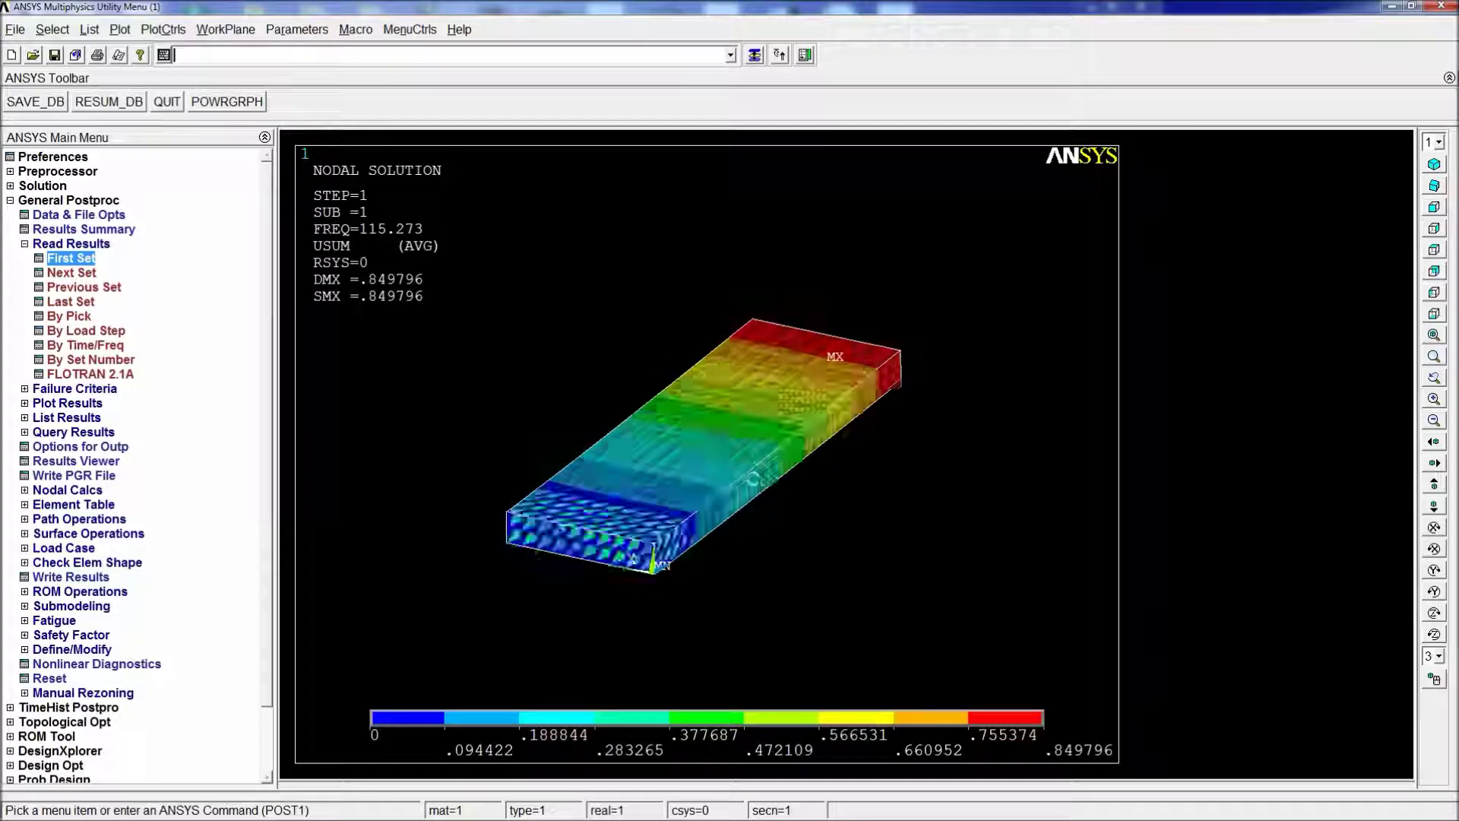
- Advance through the following result sets up to the fifth mode, examining each displacement plot of the block
click(72, 272)
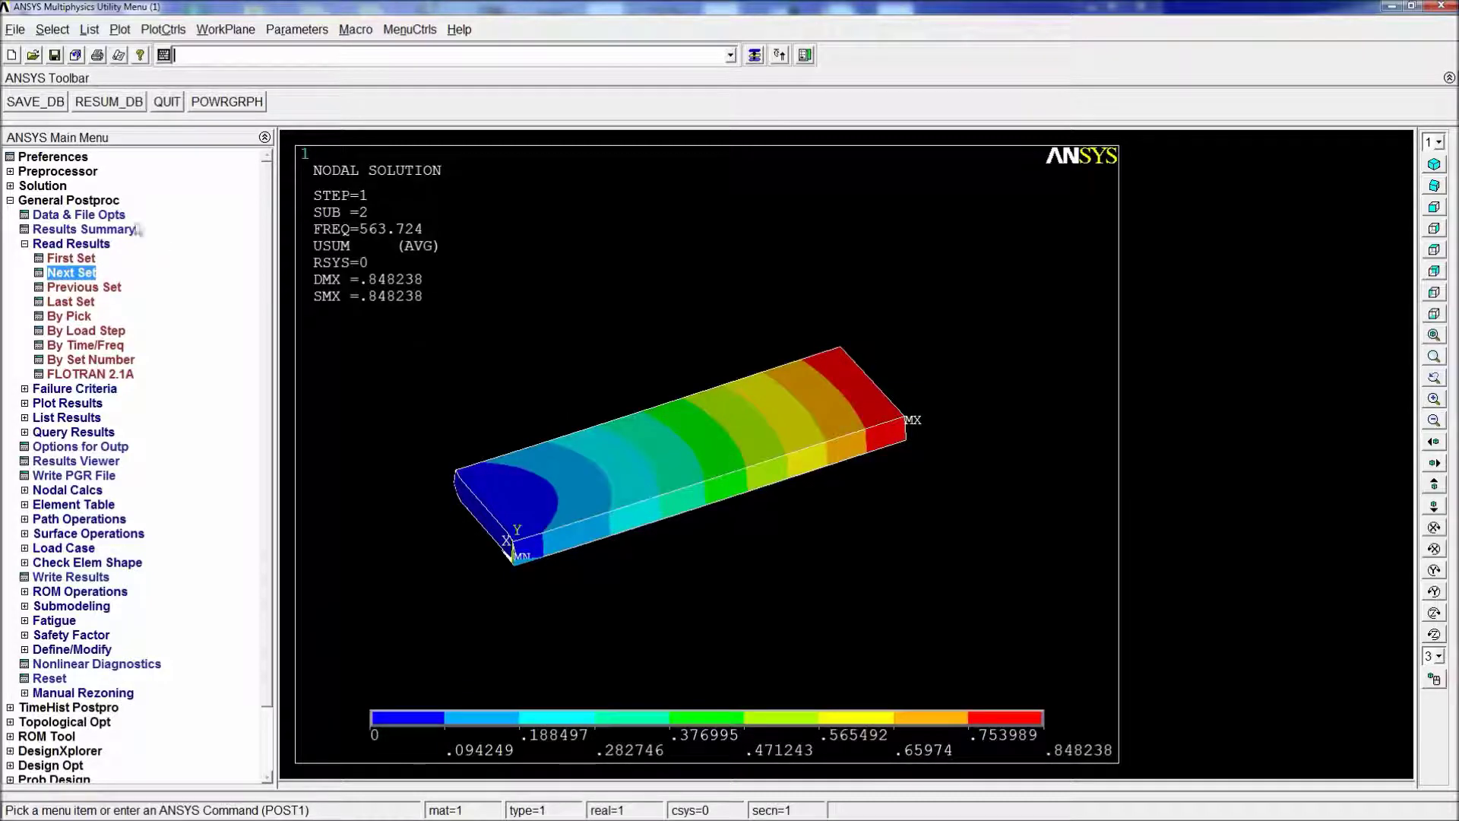
click(62, 270)
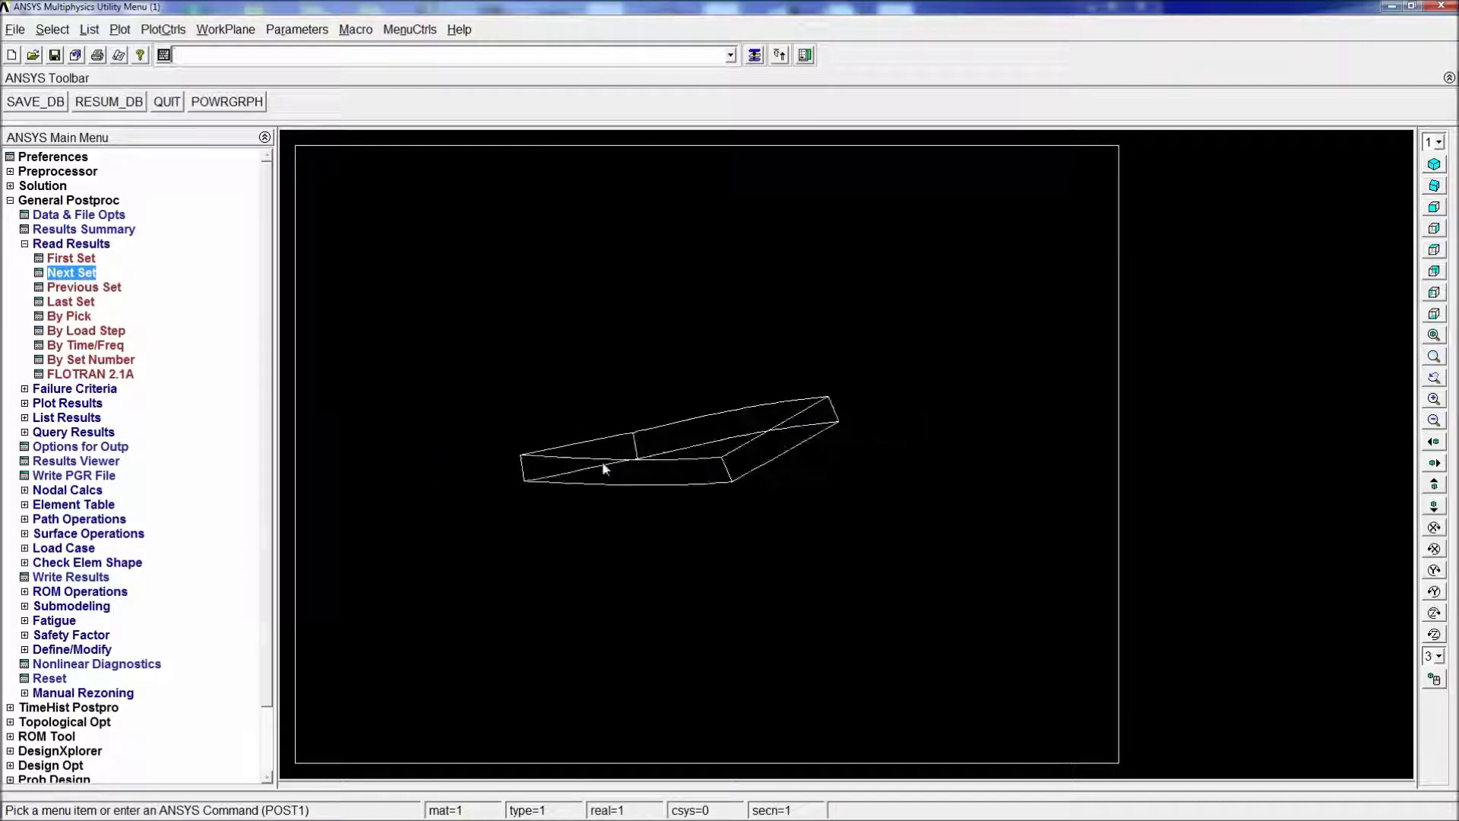
click(91, 272)
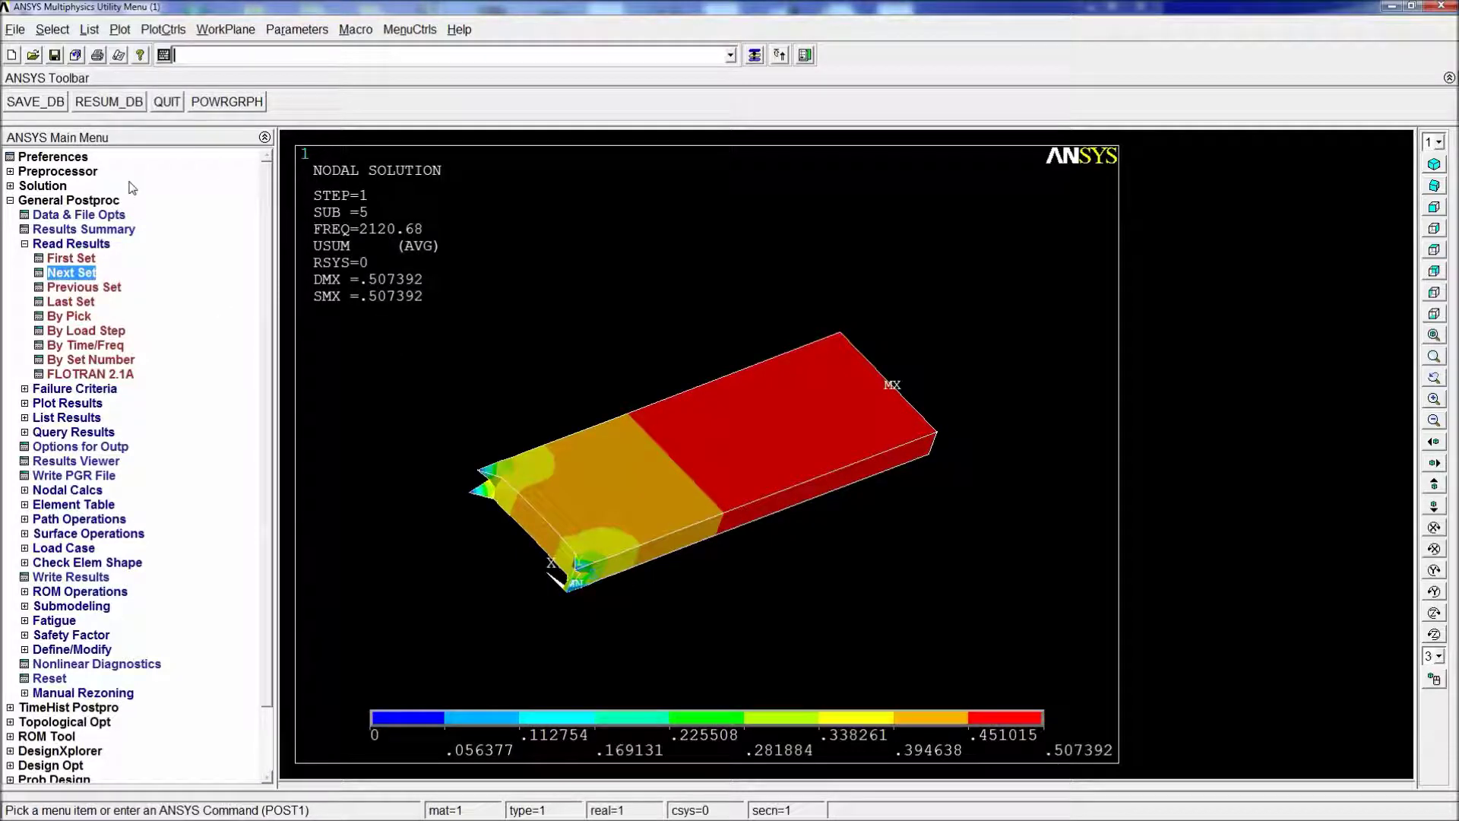
- Return to the Preprocessor and clear the mesh of all volumes with vclear,all
click(68, 199)
click(58, 171)
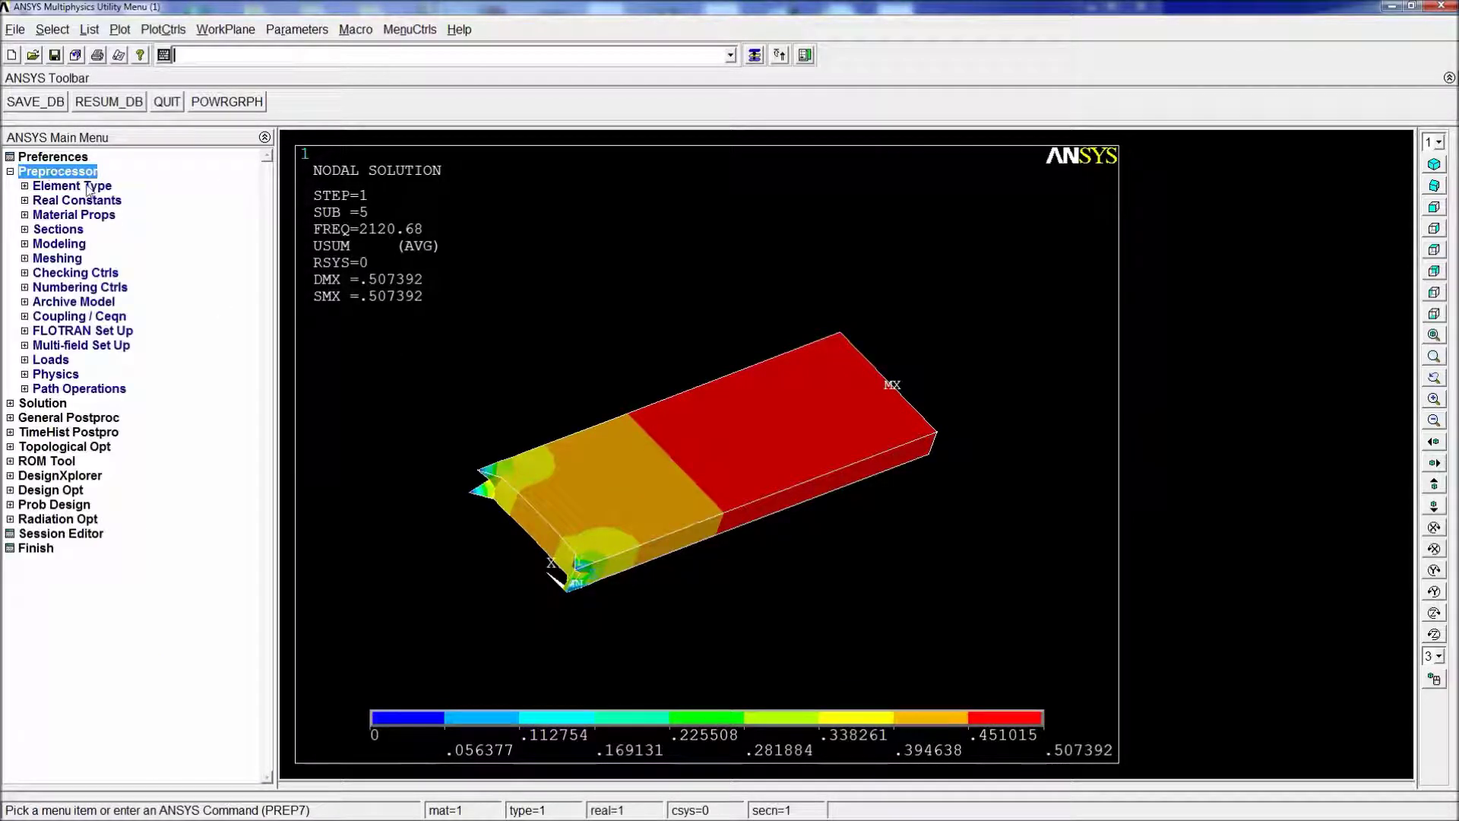
text(vclear,a)
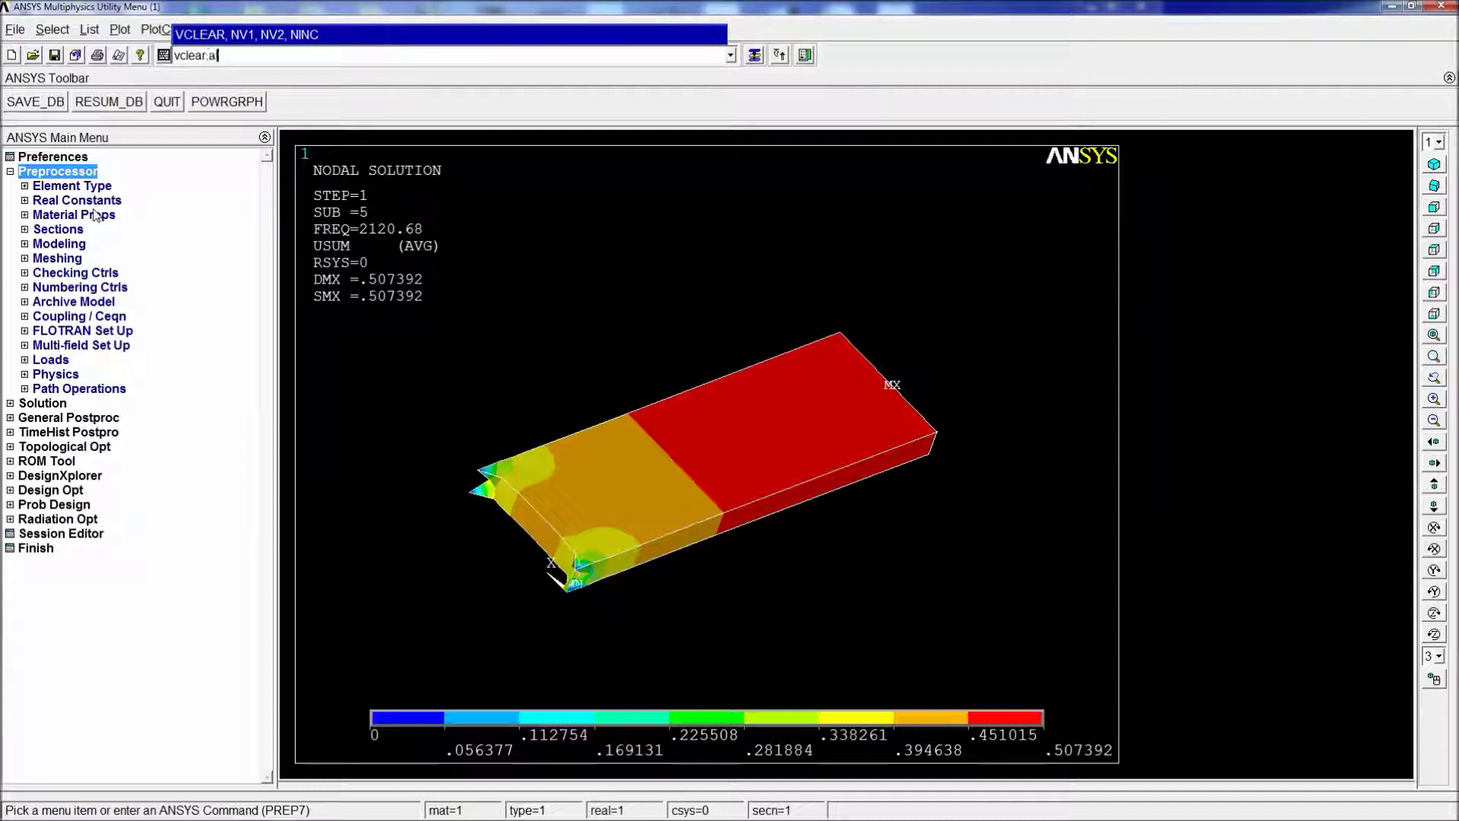
key(Return)
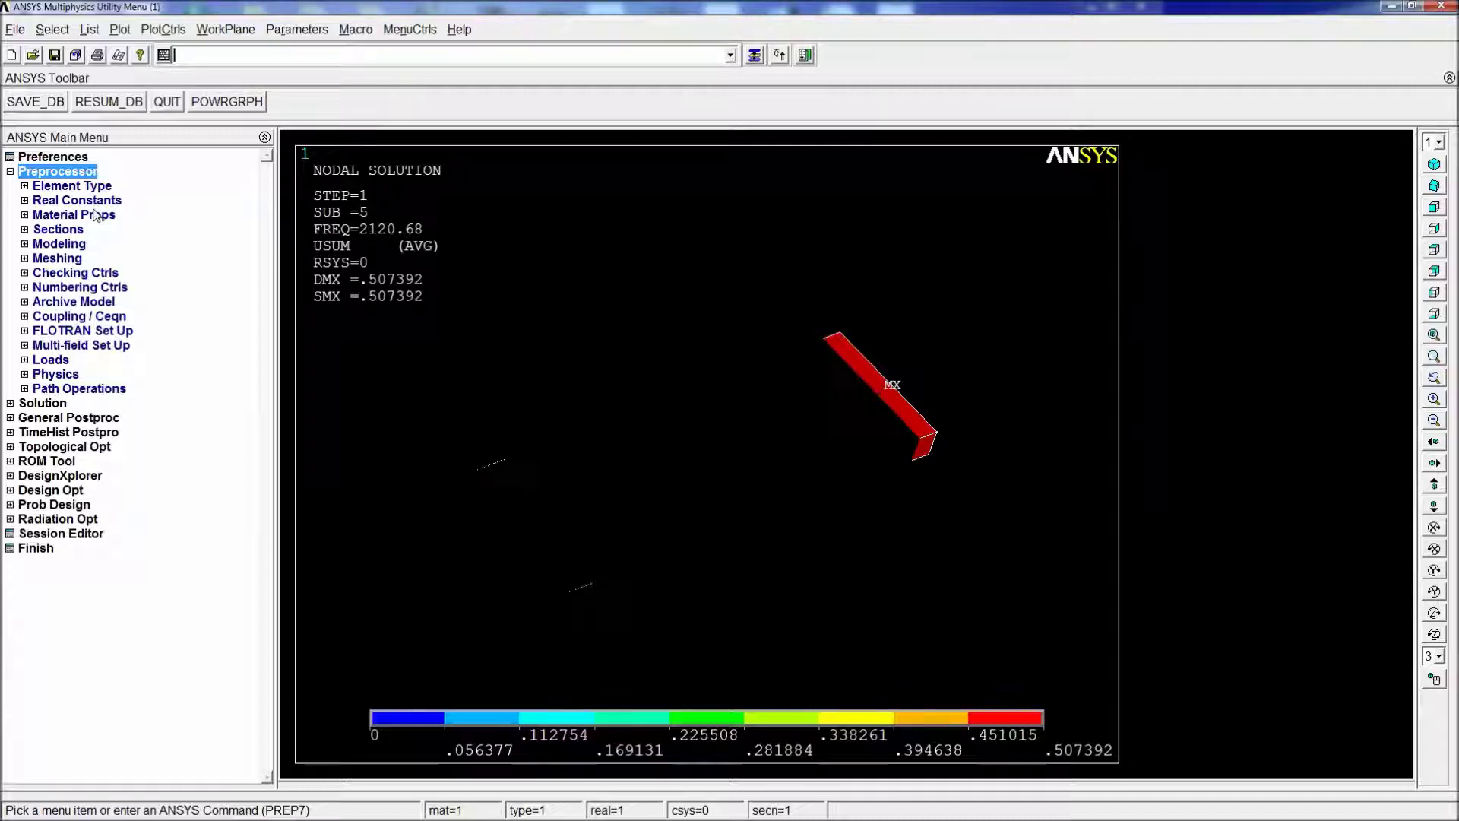
- Enter the element size command esize,all,0.05
text(e)
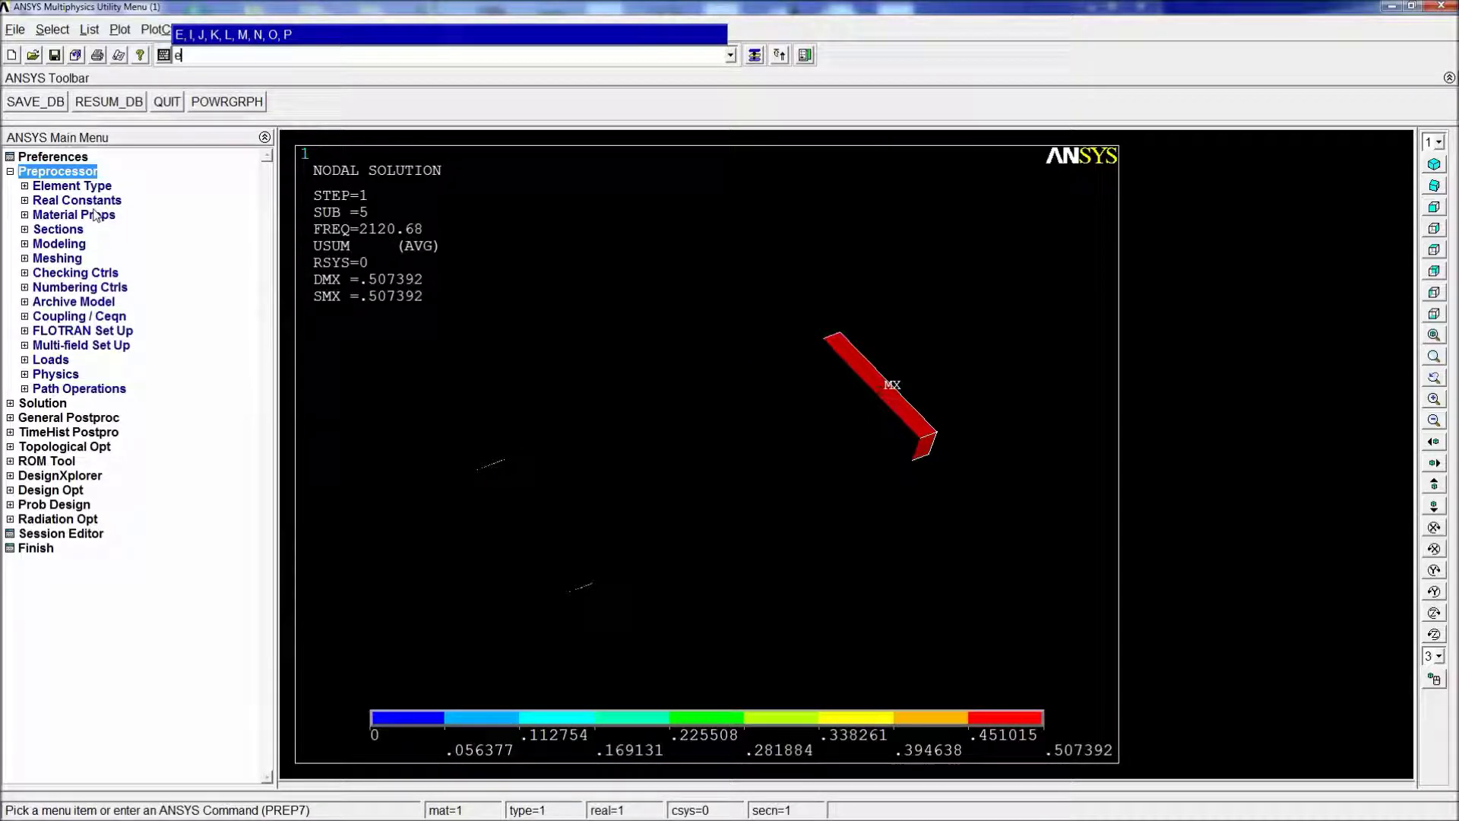
text(size,all,0.05)
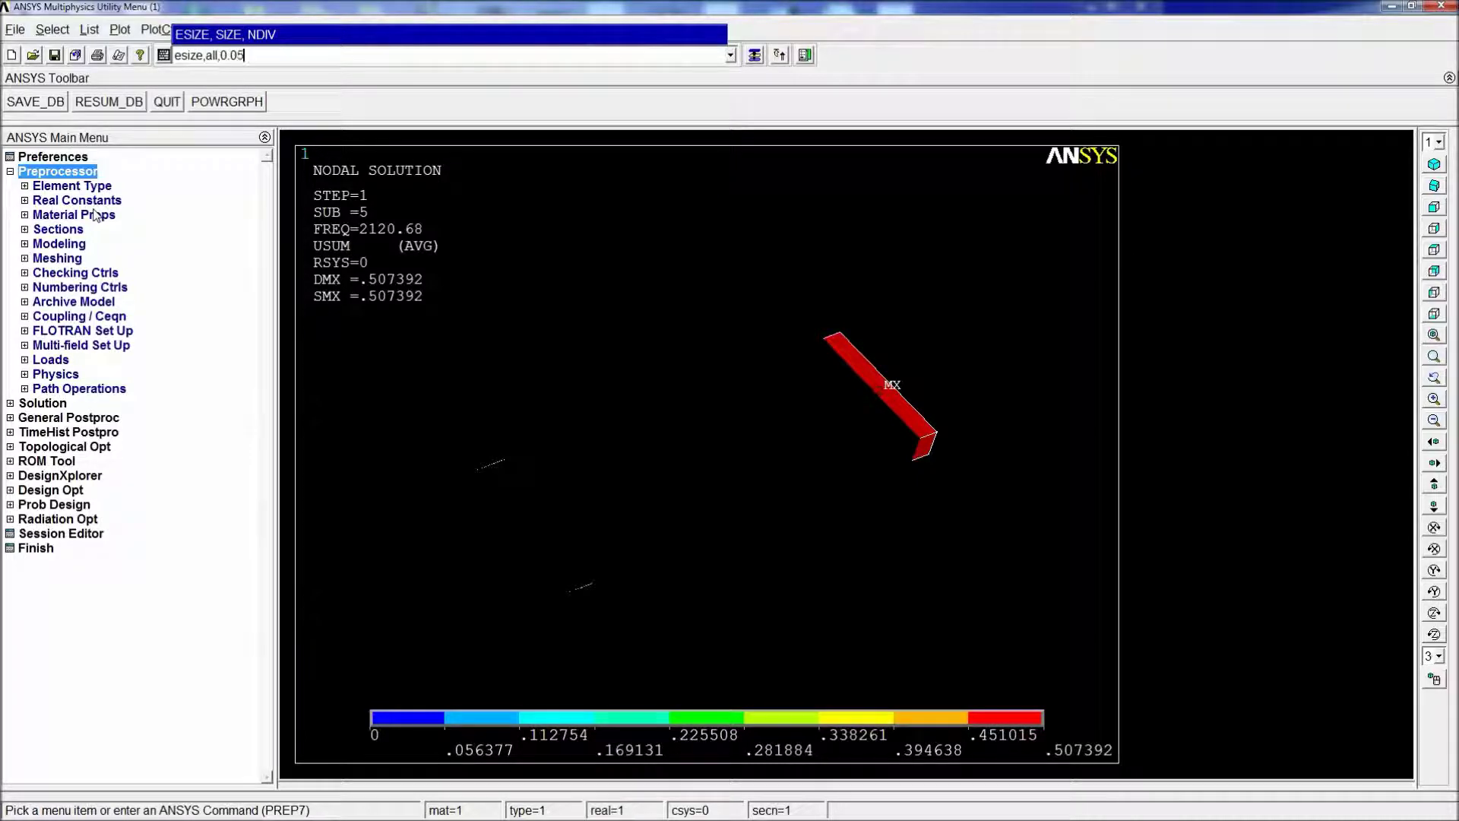
key(Return)
- Sweep-mesh the block with the vsweep command and inspect the new element divisions
text(vswep)
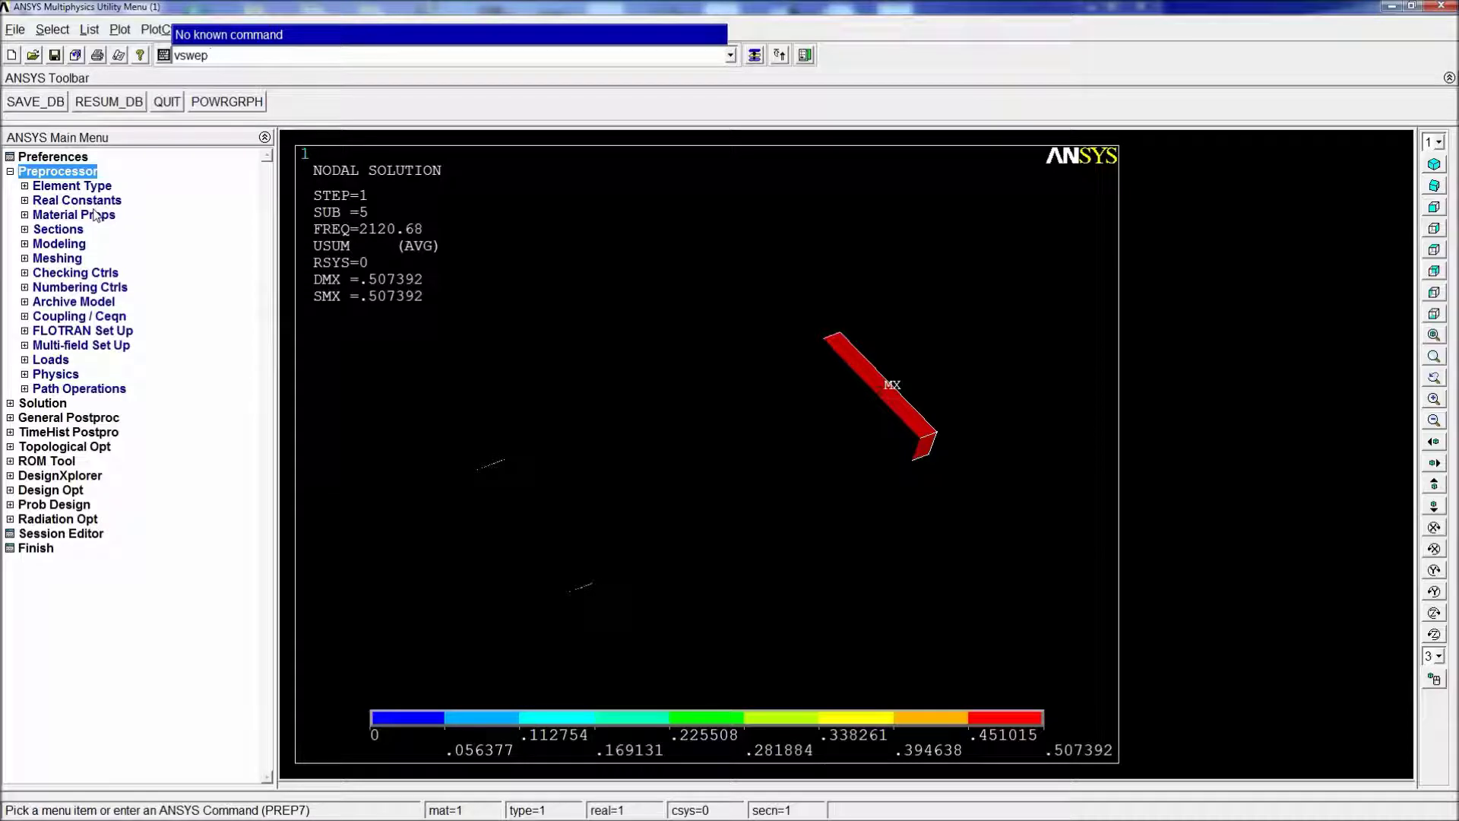
key(BackSpace)
key(BackSpace)
key(Return)
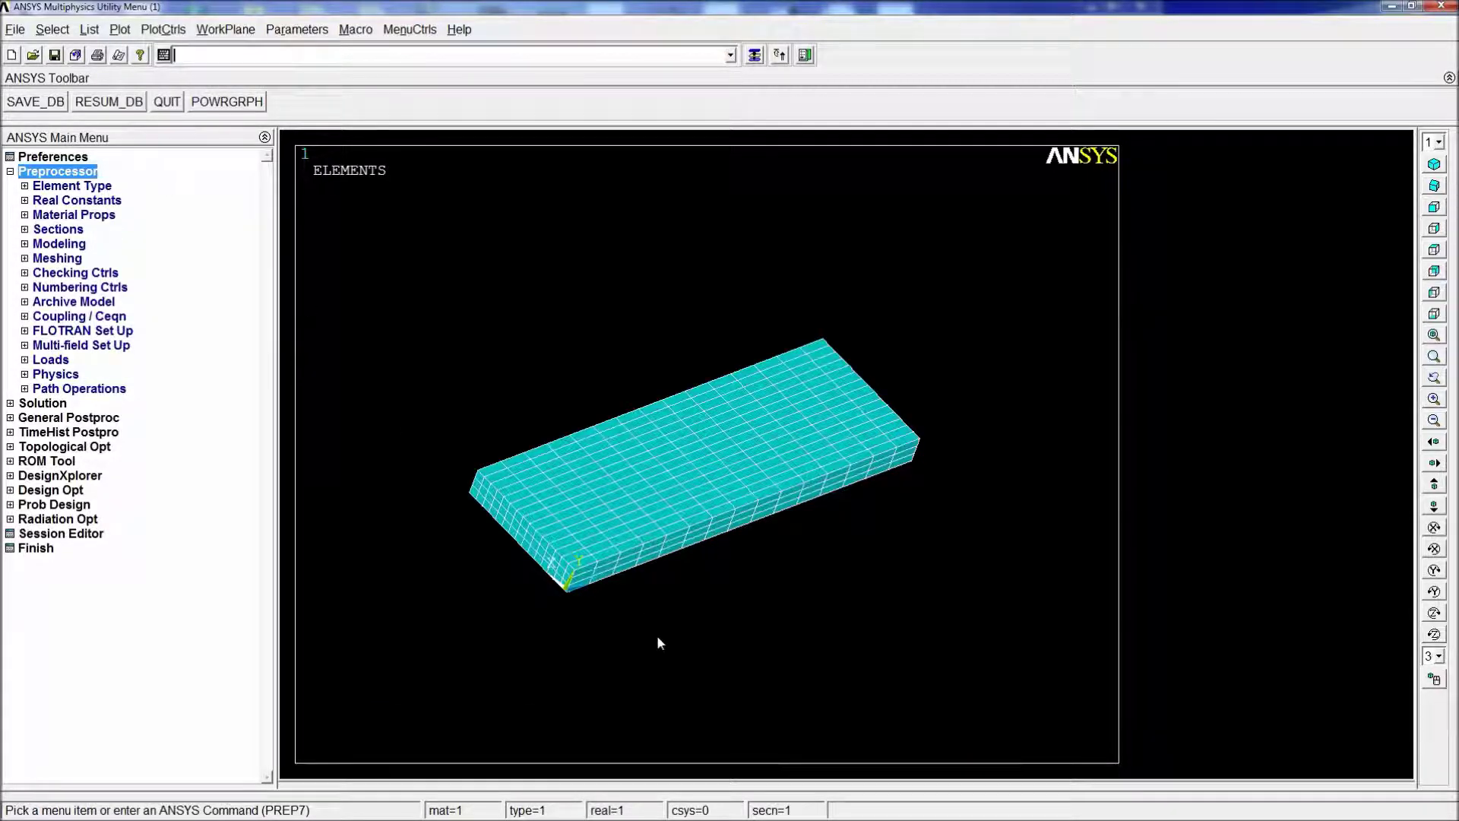
ctrl+right_drag(658, 639, 935, 582)
scroll(739, 565, up, 3)
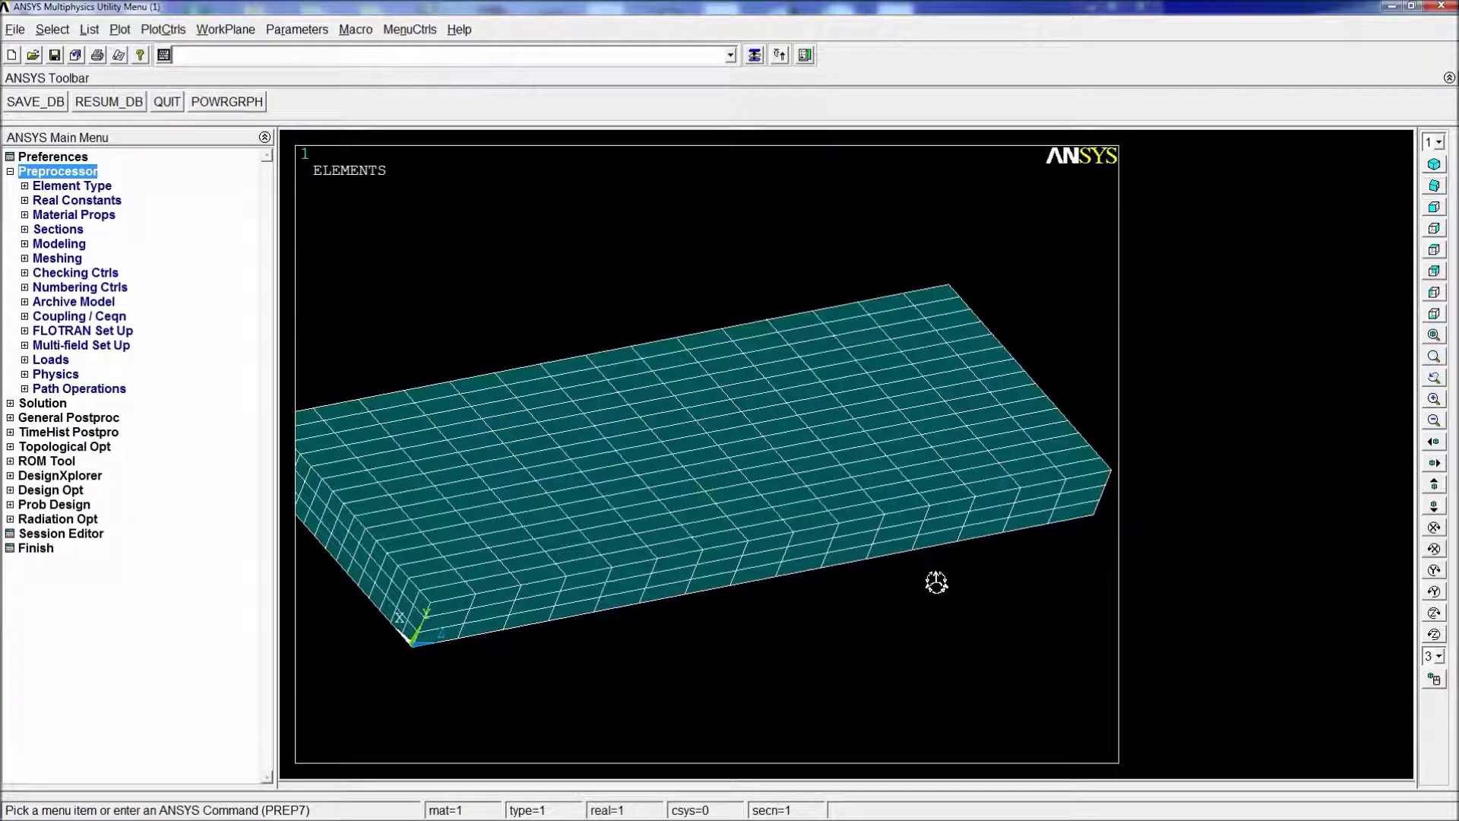
scroll(619, 581, down, 2)
ctrl+right_drag(613, 584, 599, 593)
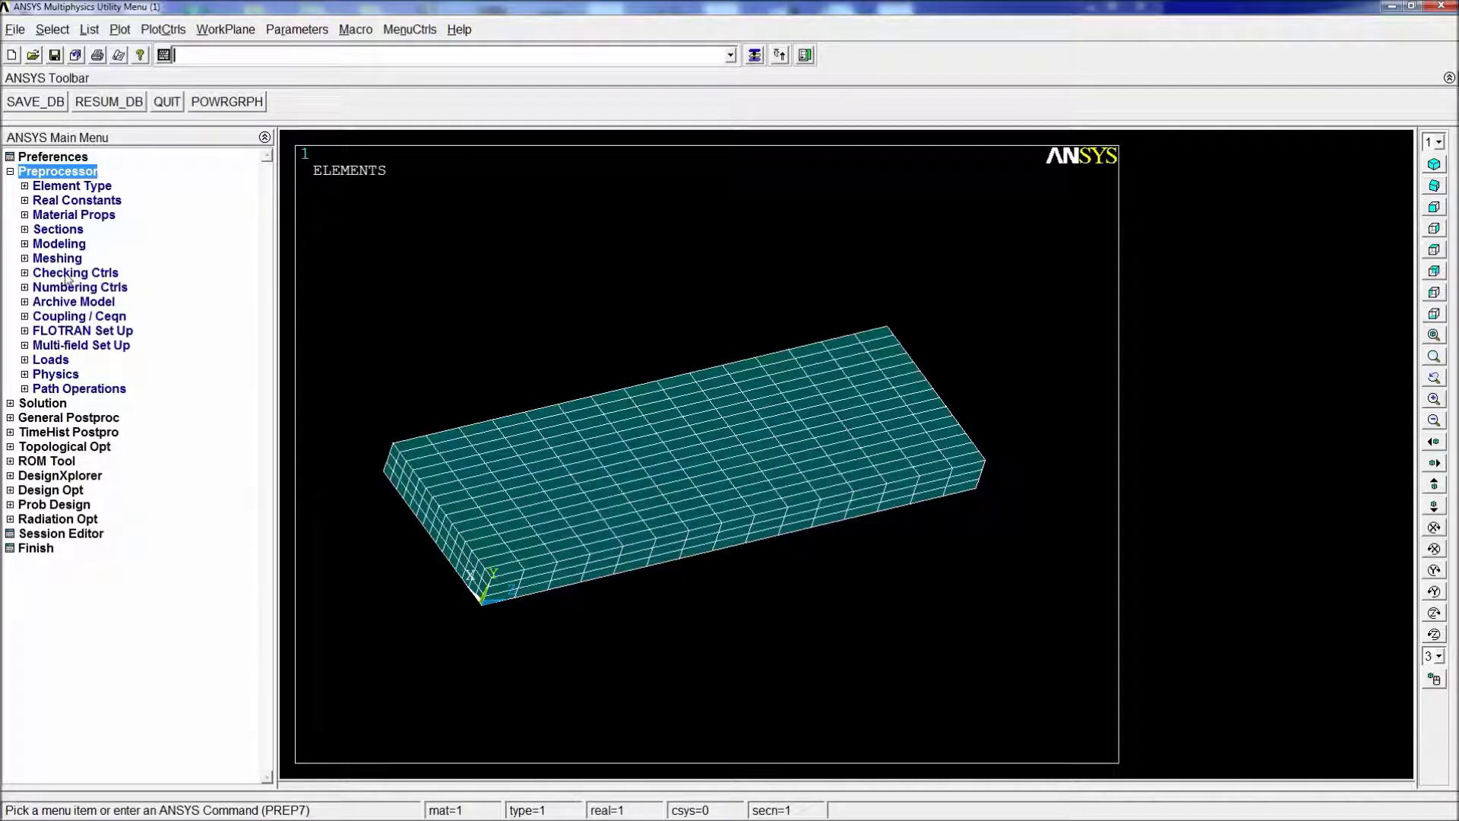
- Clear the block's mesh with the vclear,1 command and display the bare volume with vplot
text(vcl)
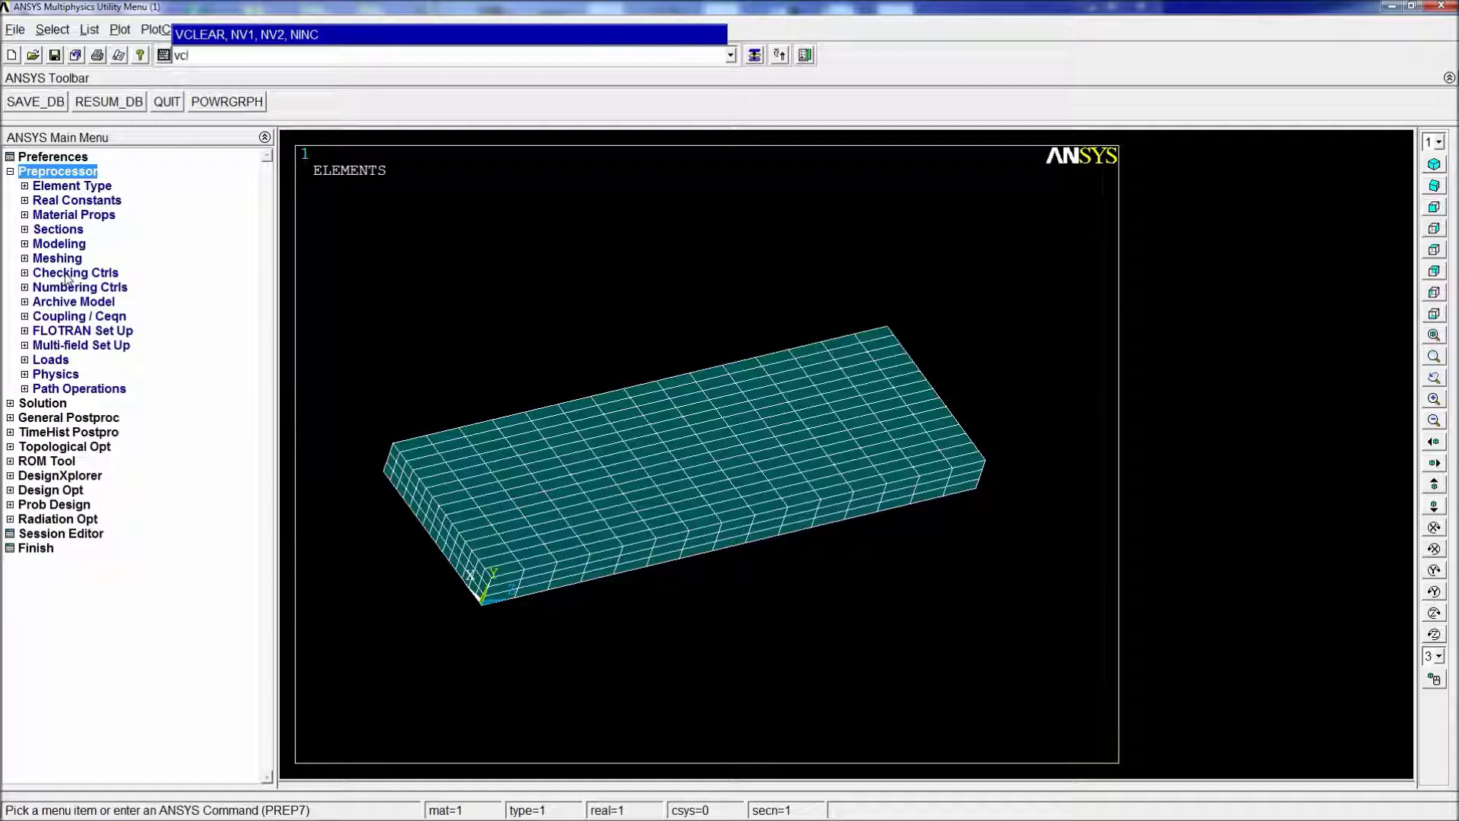
text(ear,1)
key(Return)
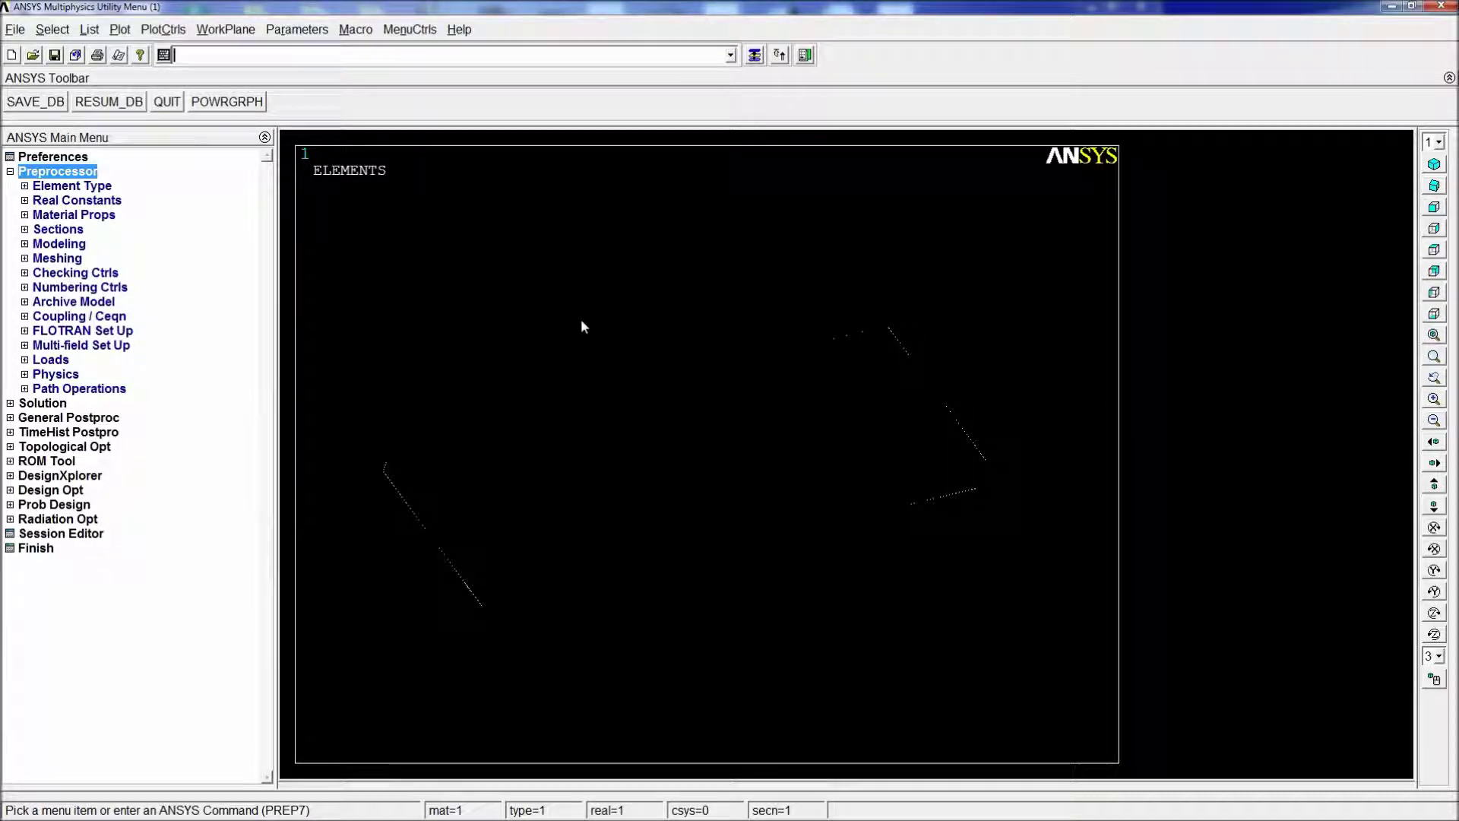
text(vplot)
key(Return)
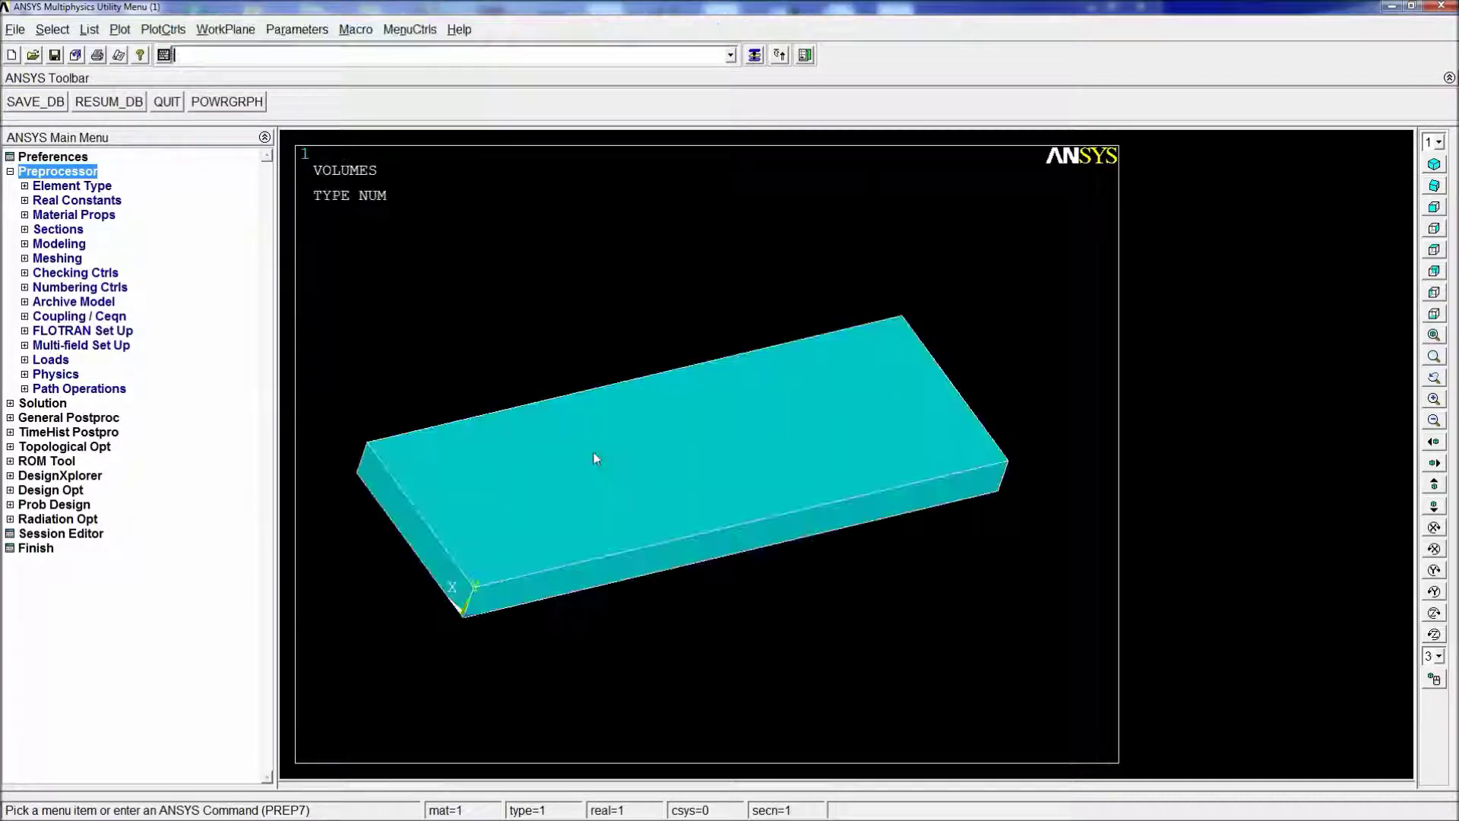
- Set the element size to 0.05 with esize and sweep-mesh all volumes with vsweep,all
text(esize)
key(BackSpace)
key(BackSpace)
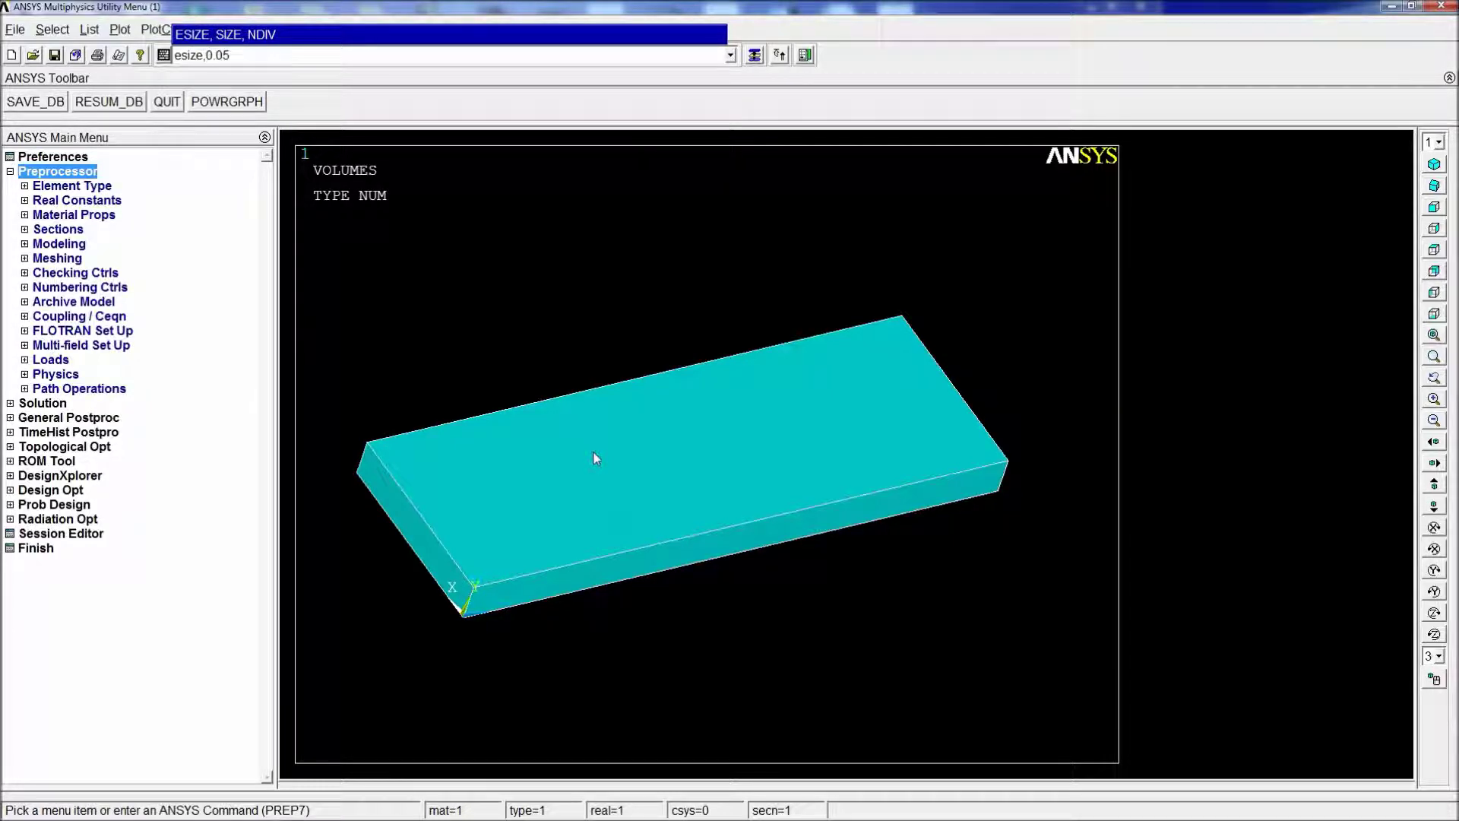
text(,0.05)
key(Return)
text(v)
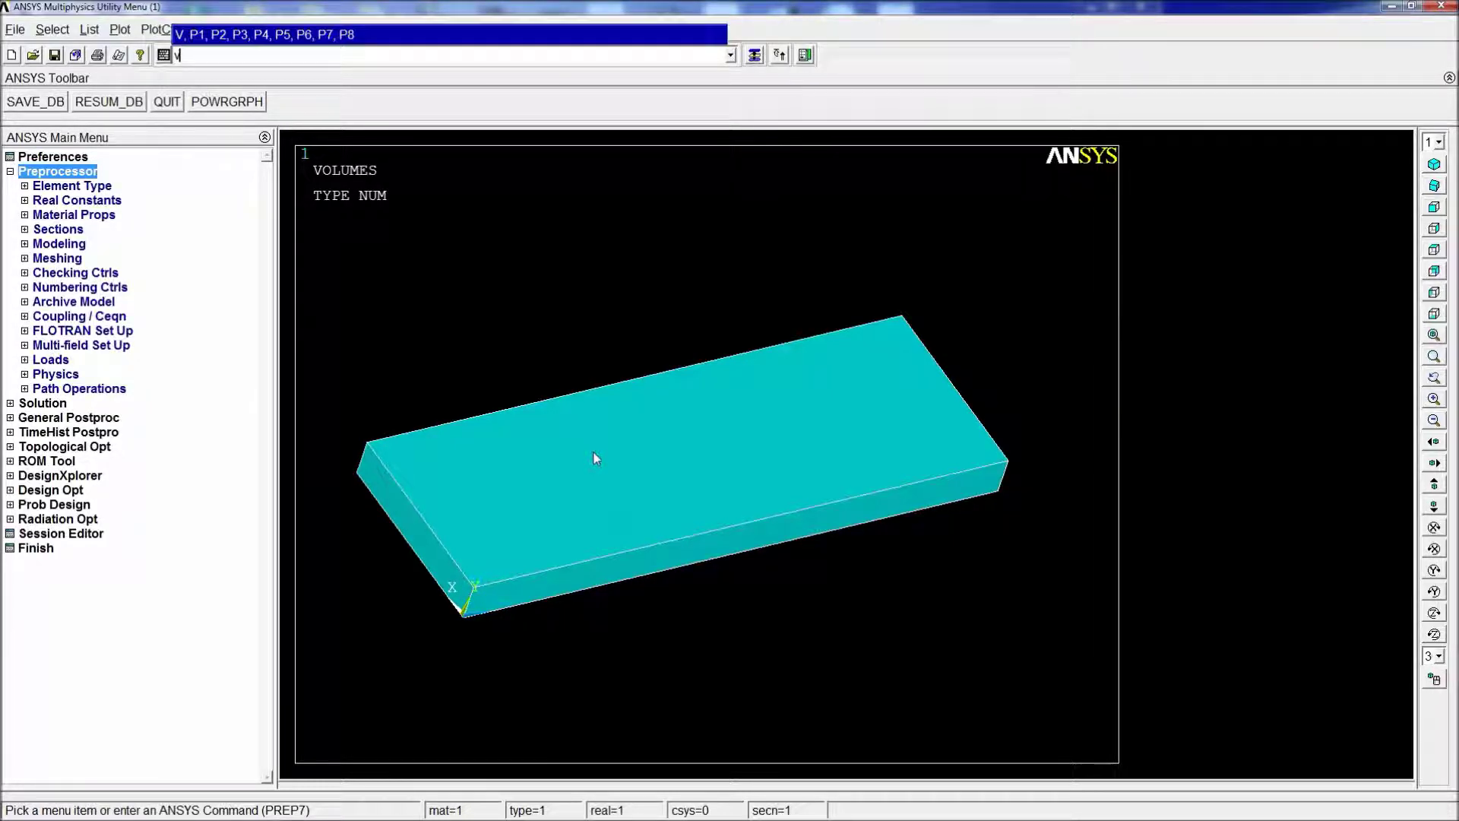
text(sweep,all)
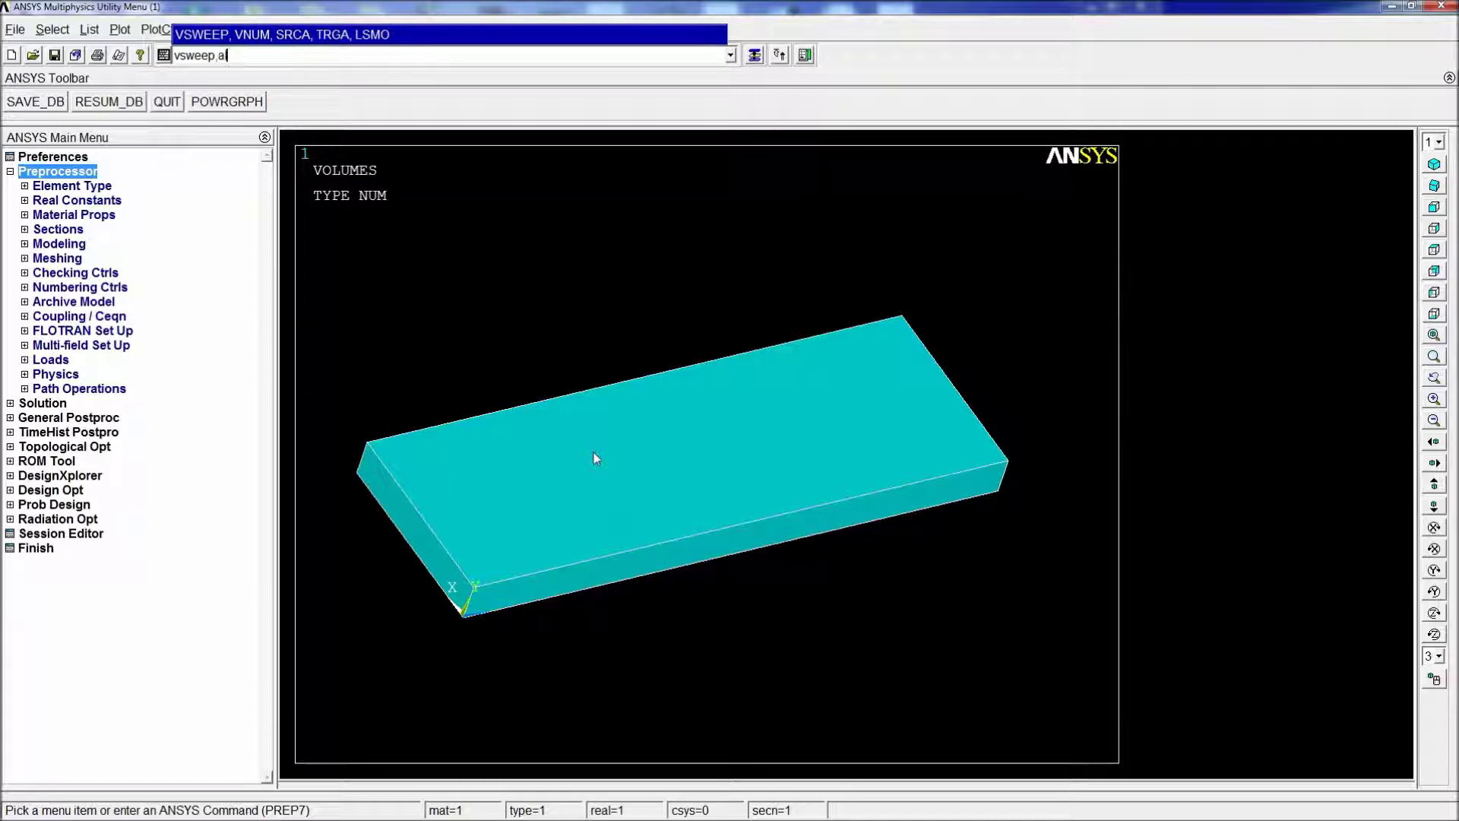
key(Return)
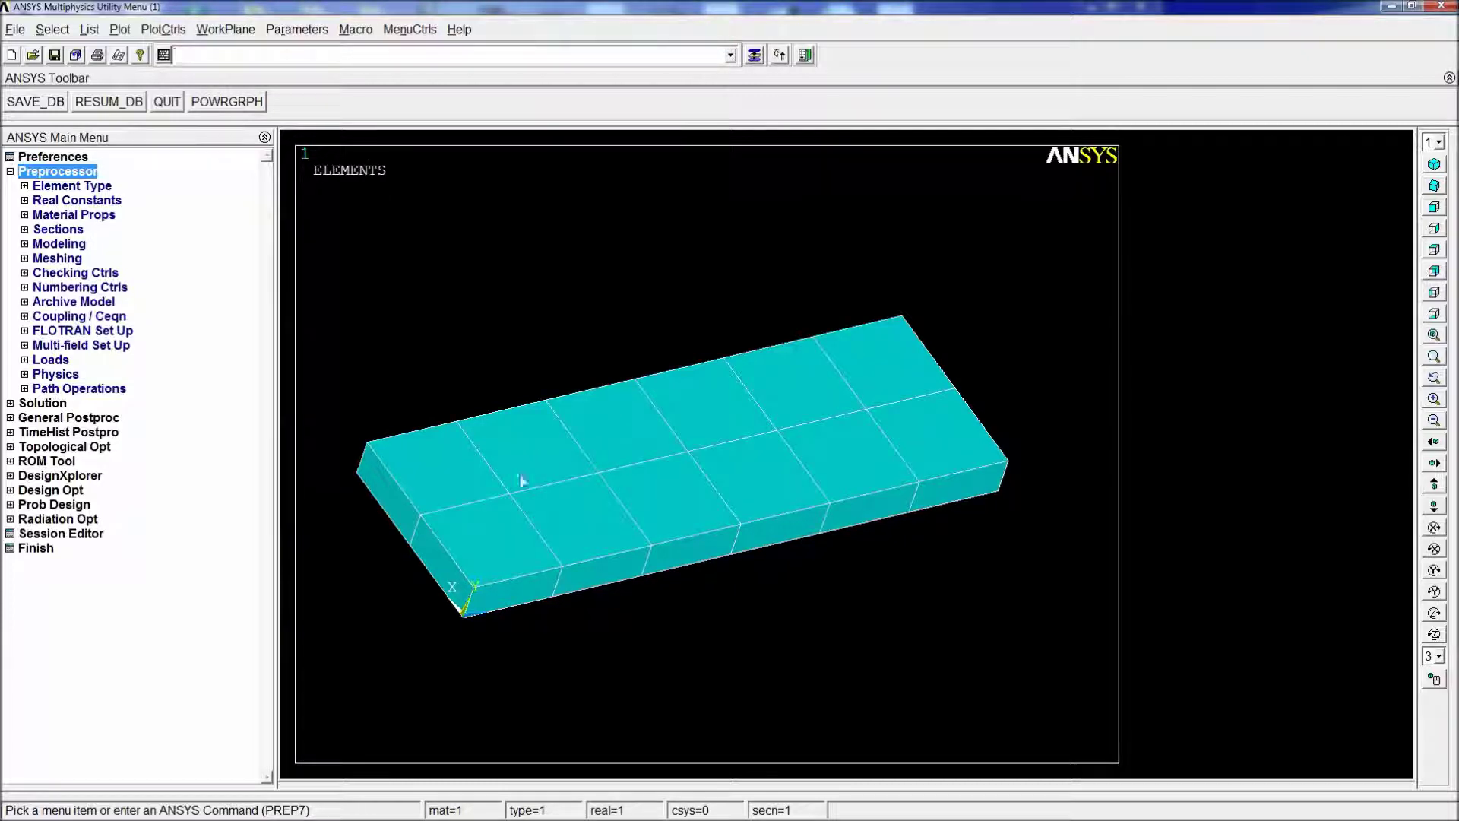
- Clear the coarse volume mesh by reusing the earlier vclear command and display the block's areas with aplot
key(Up)
key(Up)
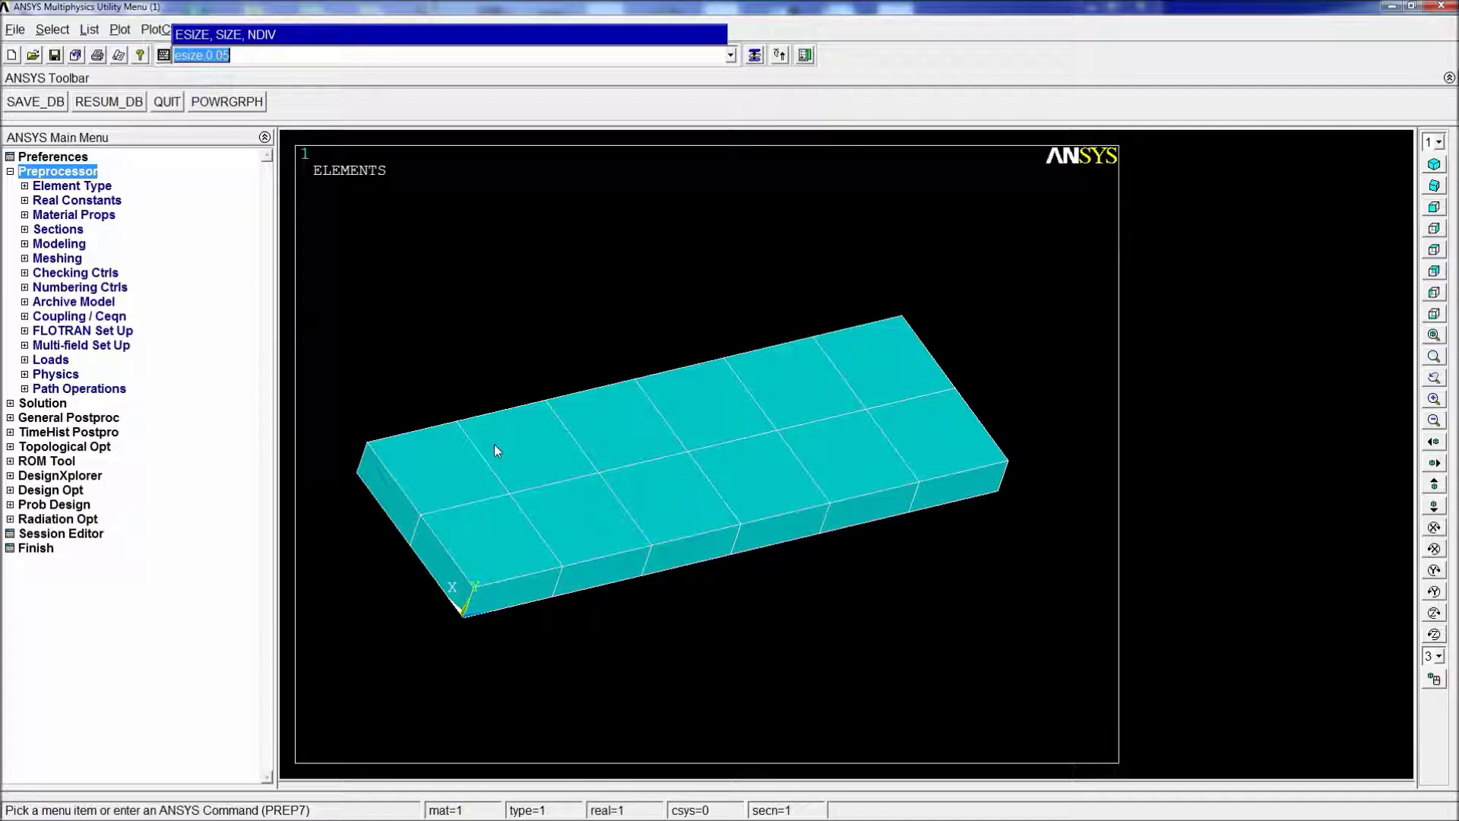
key(Up)
key(Up)
key(Return)
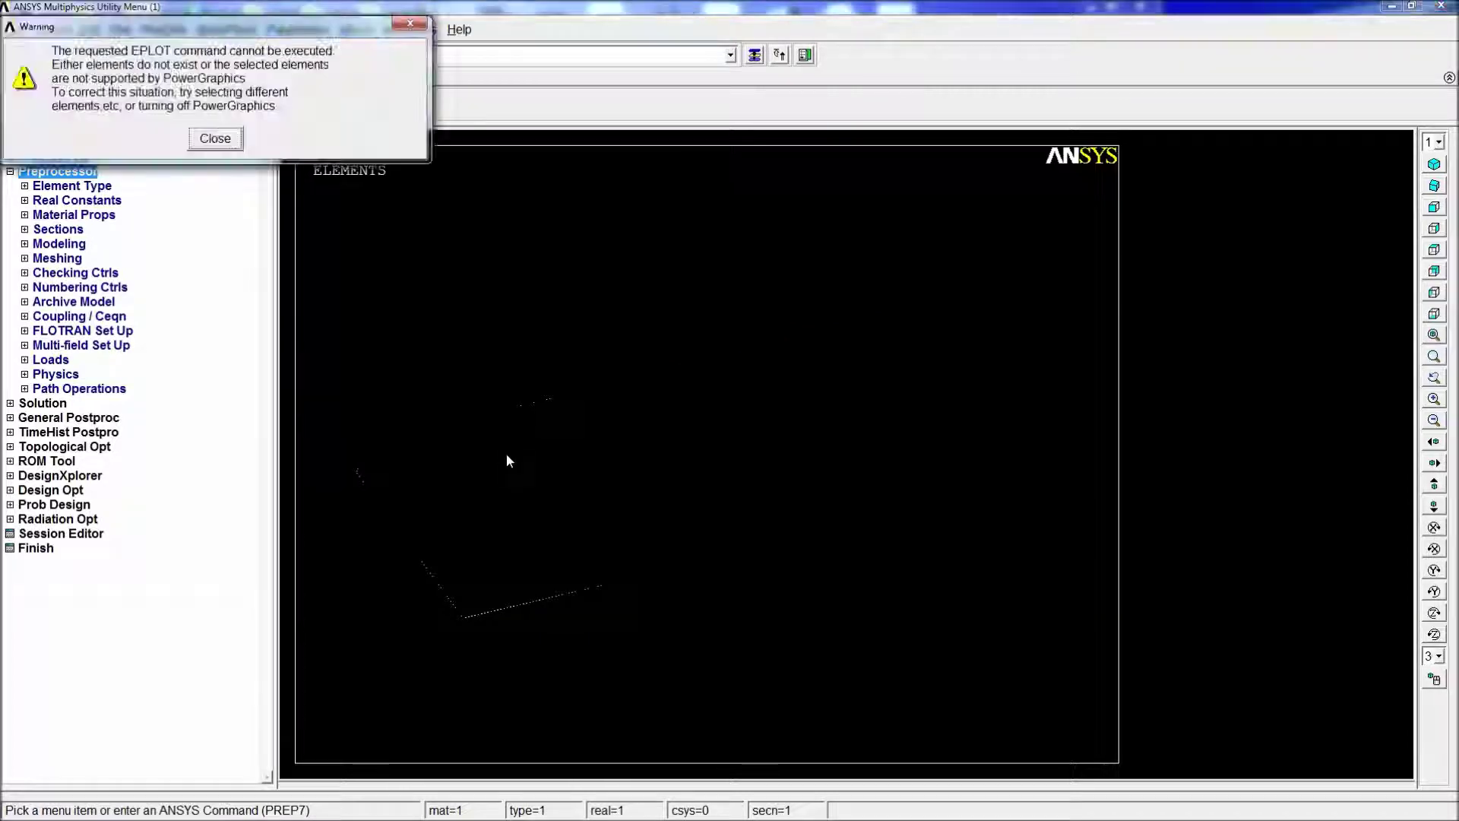
key(Return)
text(apl)
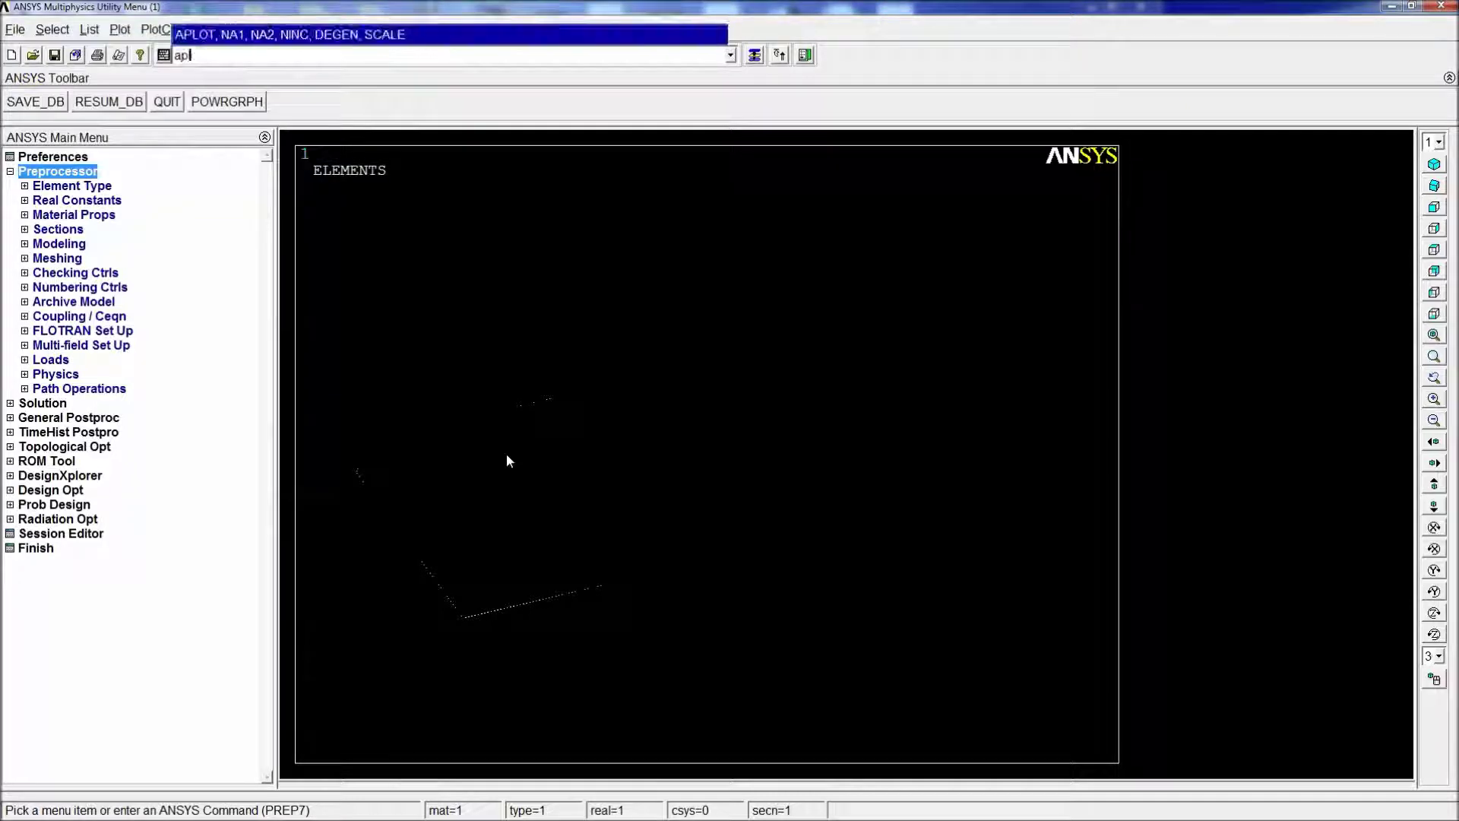
text(ot)
key(Return)
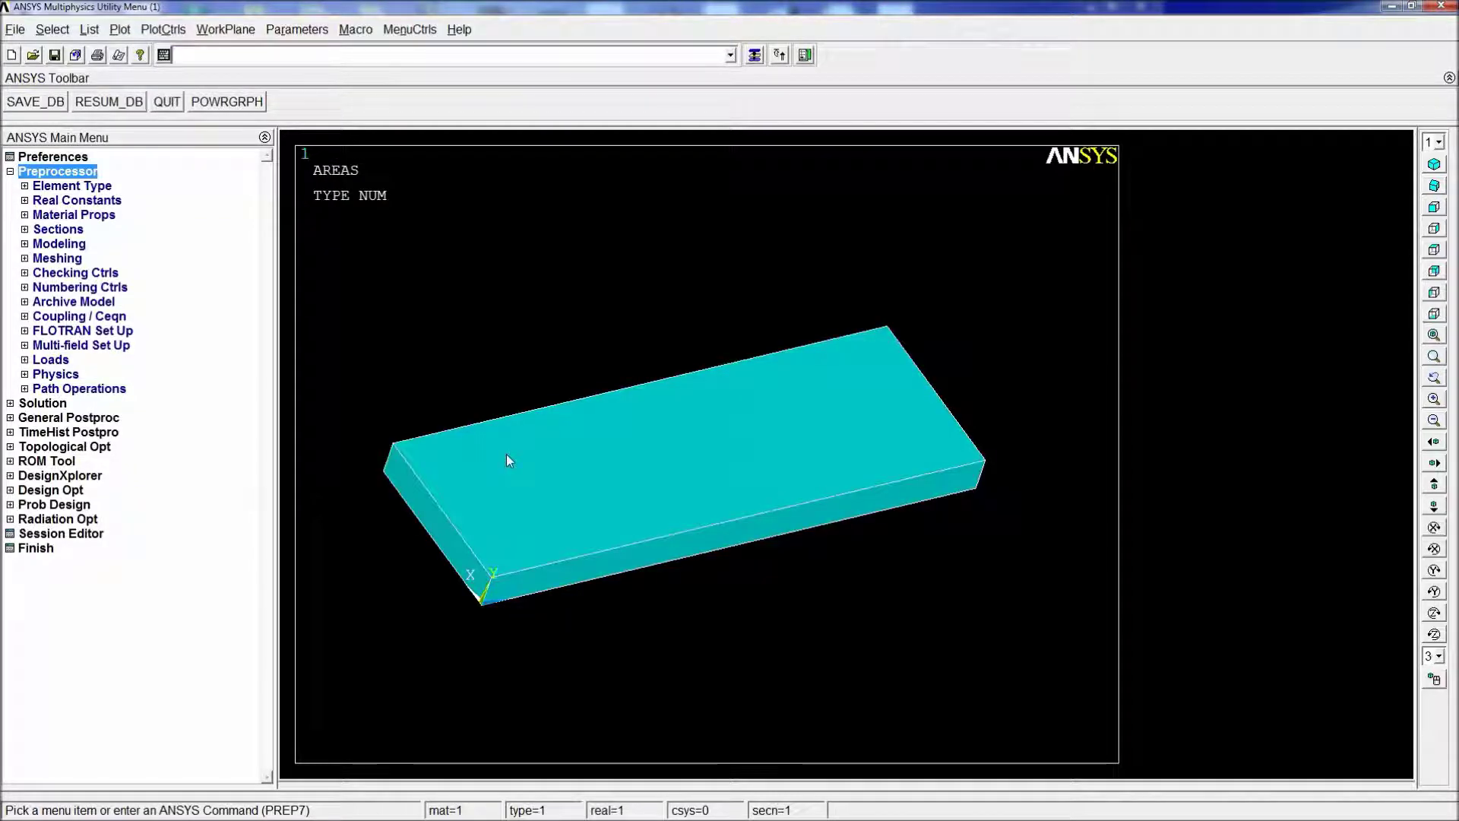
- Set the element size to 0.005 with esize and sweep-mesh the block with vsweep,all
text(esize,al,)
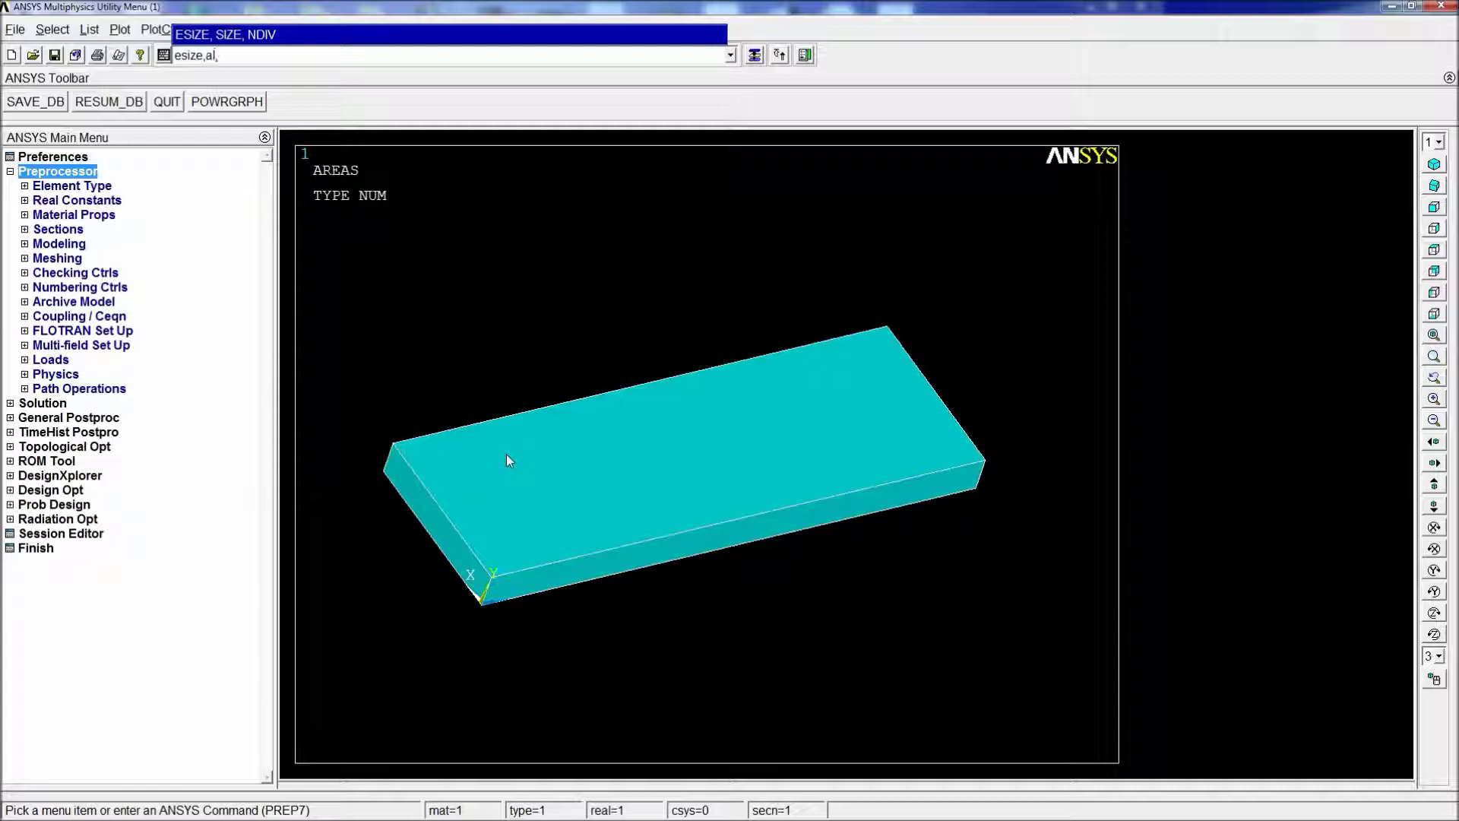
key(BackSpace)
text(0.0)
text(05)
key(Return)
text(vsweep,all)
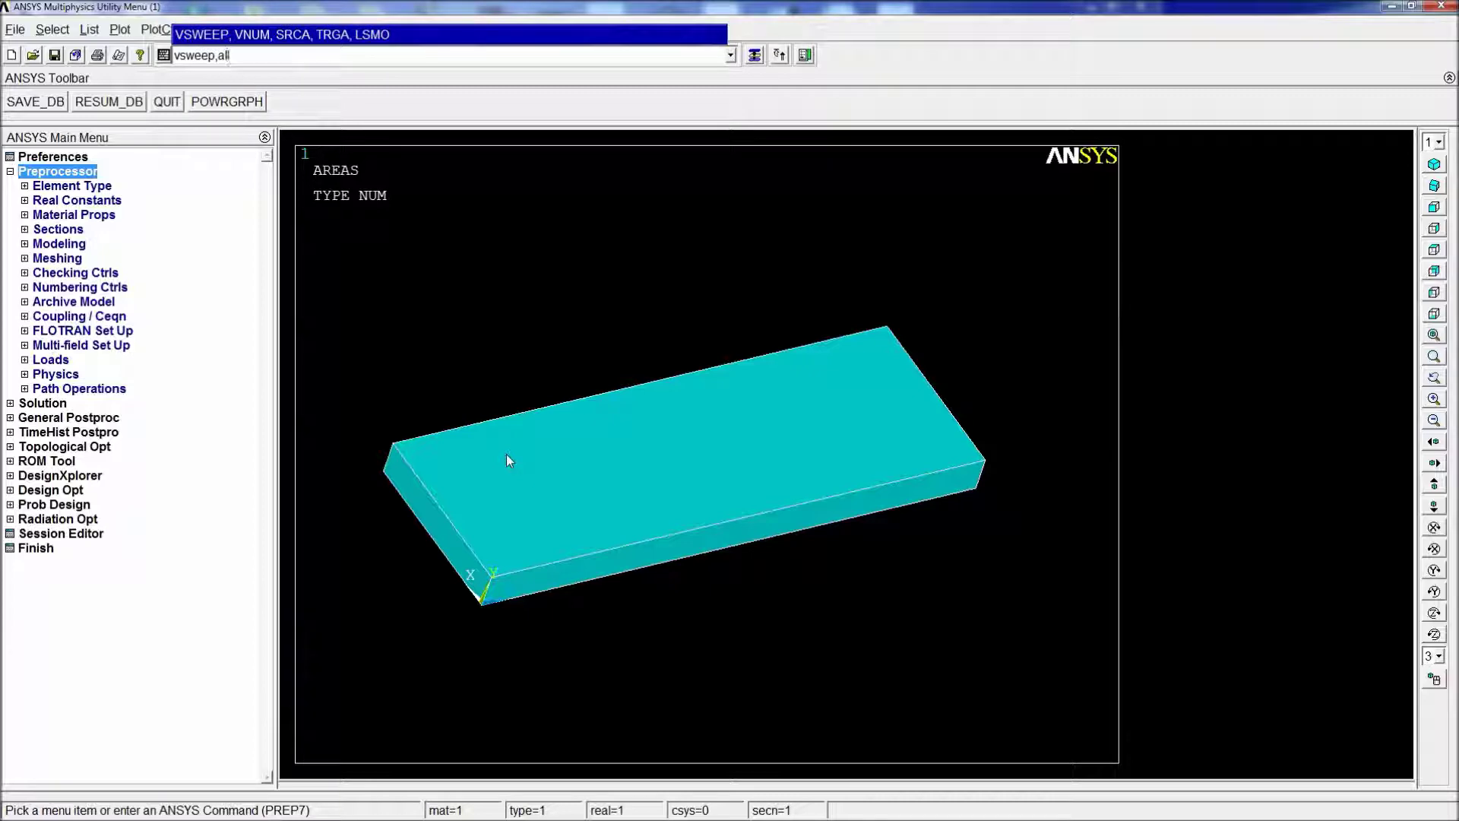
key(Return)
- Examine the refined mesh divisions along the block's length, width and thickness, especially near the origin corner
scroll(662, 518, up, 3)
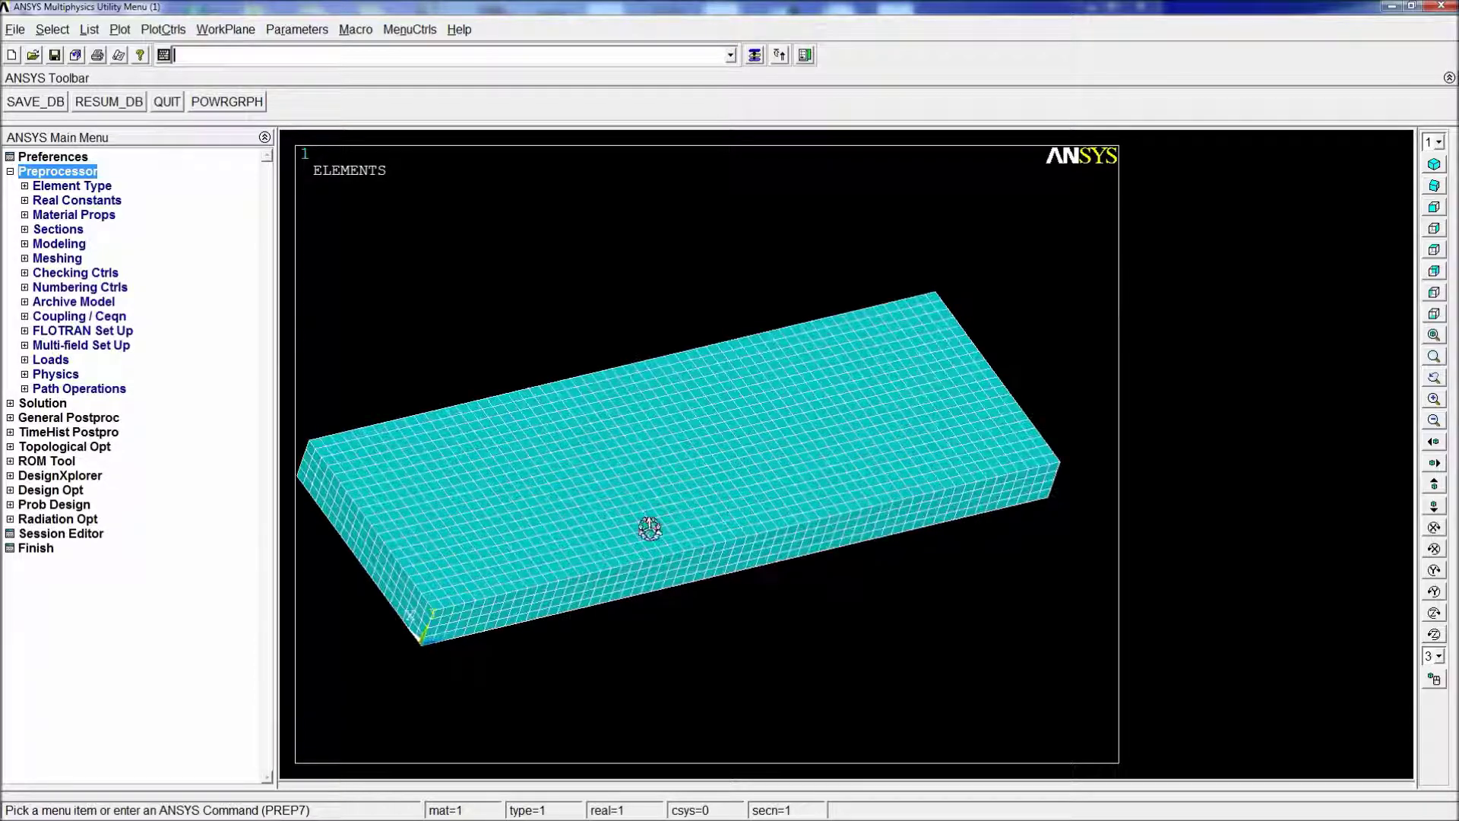
ctrl+right_drag(651, 524, 544, 552)
ctrl+drag(544, 552, 646, 520)
ctrl+right_drag(647, 513, 646, 490)
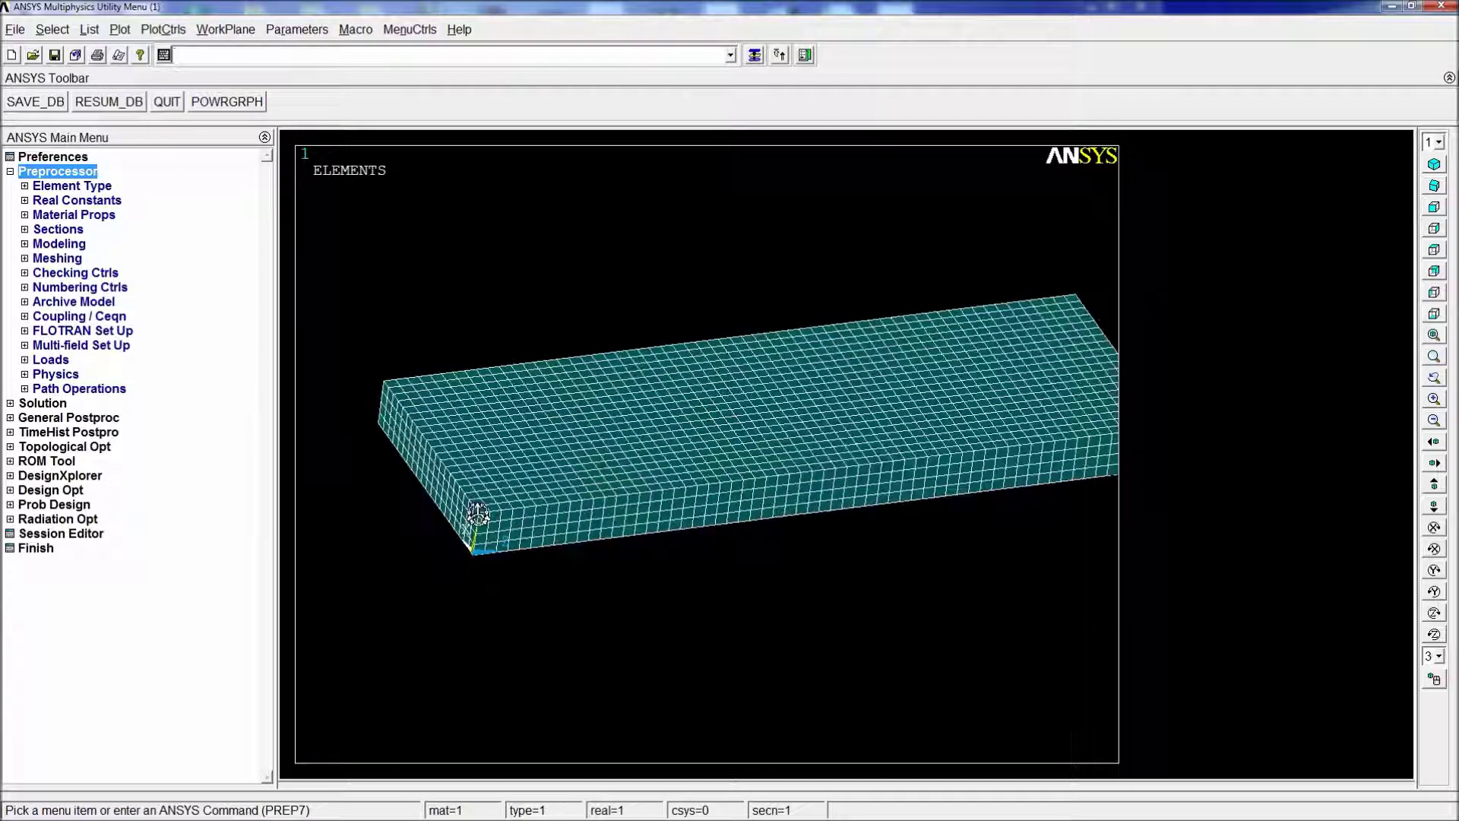
scroll(481, 514, down, 3)
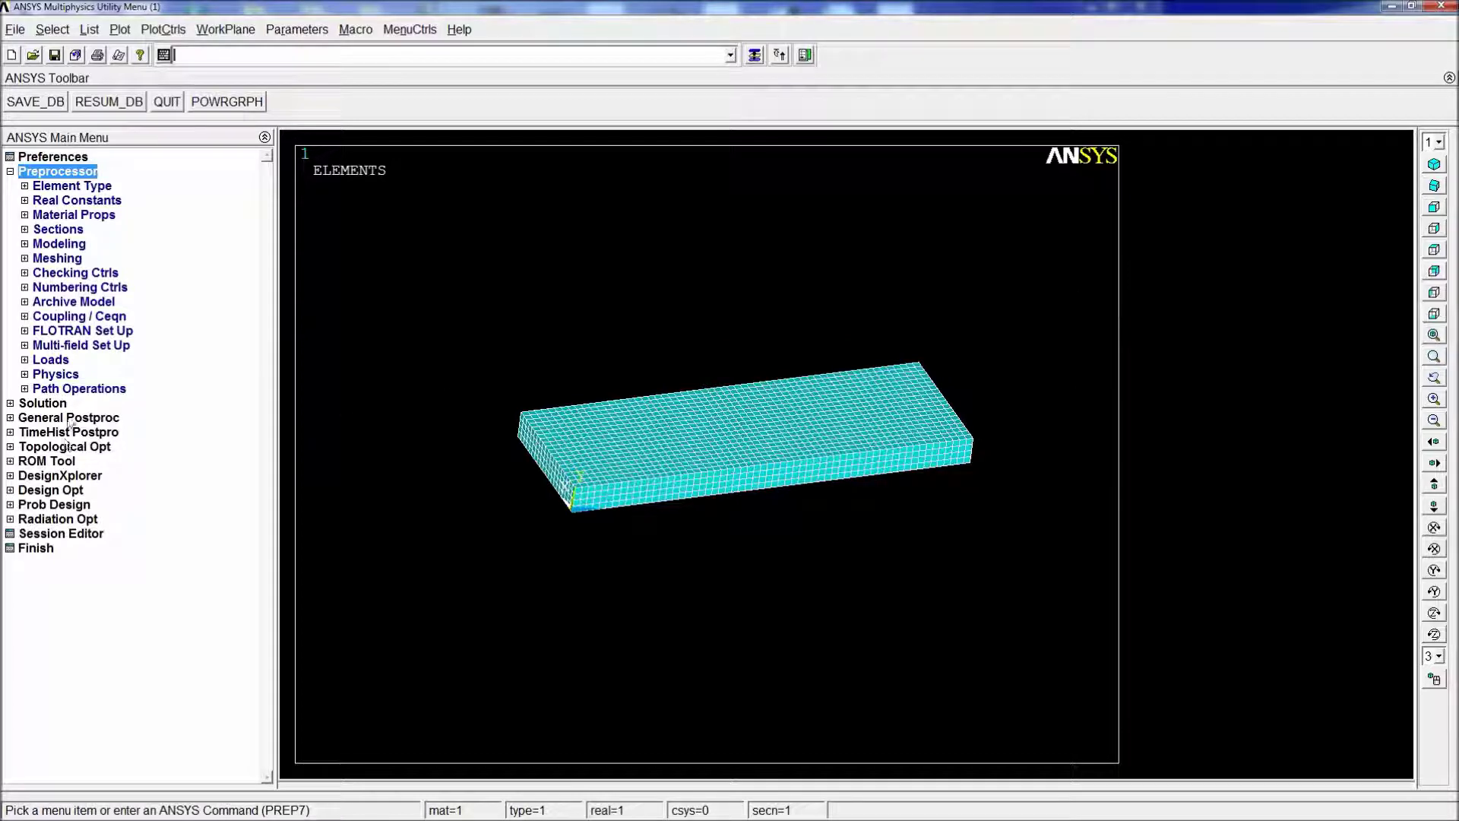
scroll(645, 494, up, 3)
ctrl+drag(650, 499, 689, 429)
scroll(684, 433, up, 3)
ctrl+right_drag(438, 482, 439, 480)
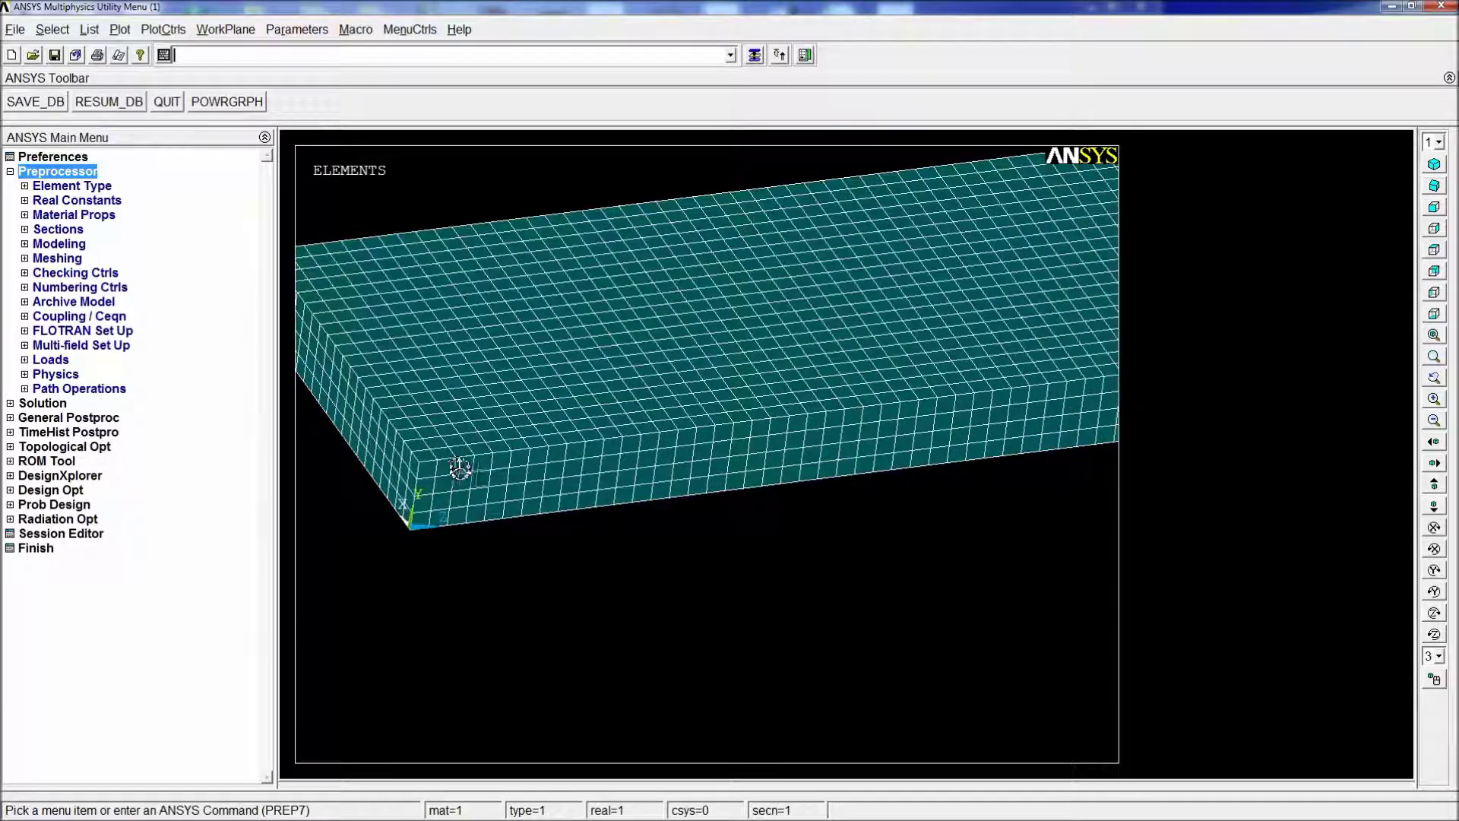
ctrl+middle_drag(459, 469, 560, 476)
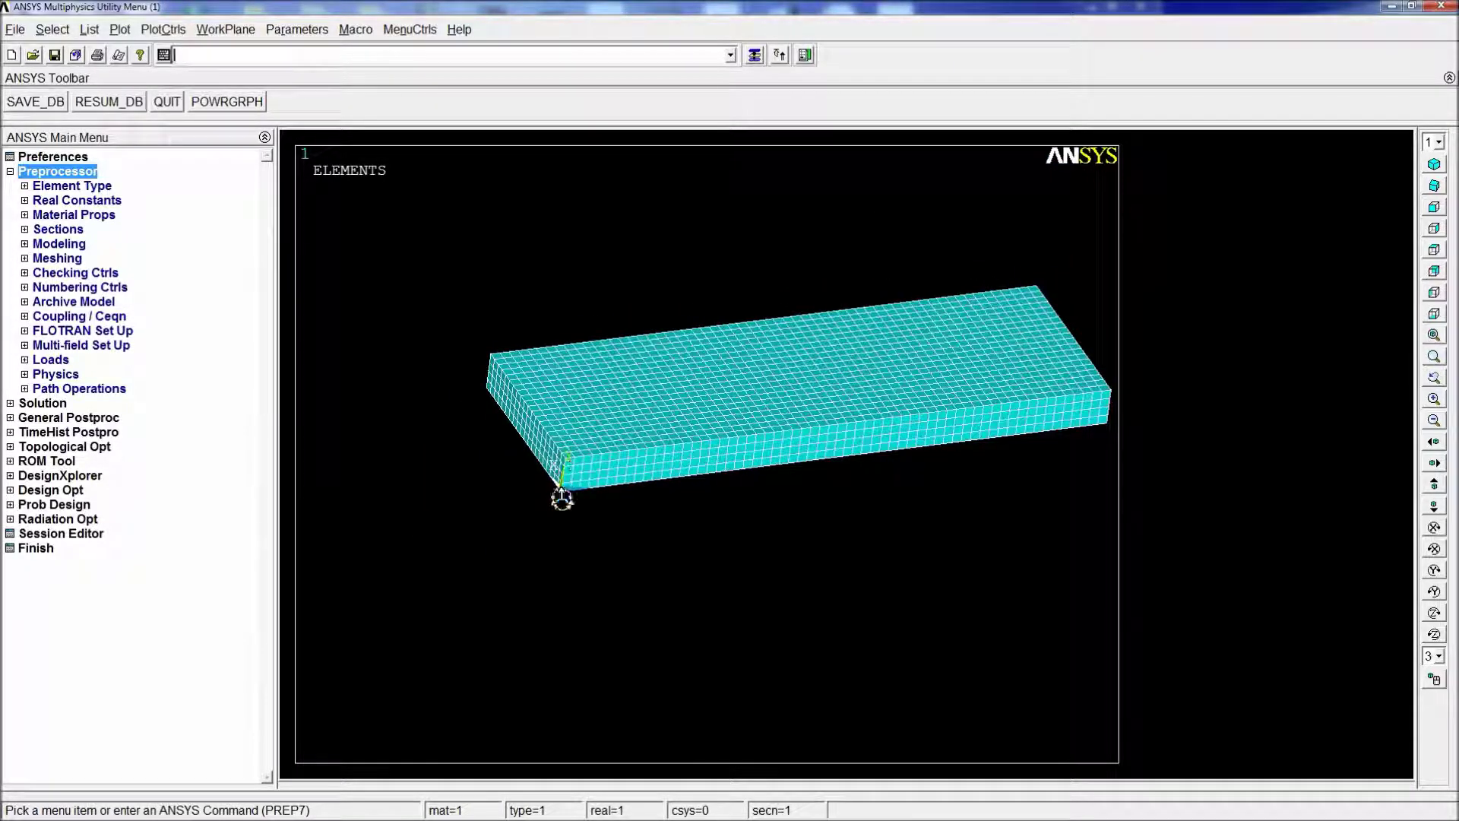
scroll(700, 459, up, 3)
ctrl+drag(597, 428, 496, 441)
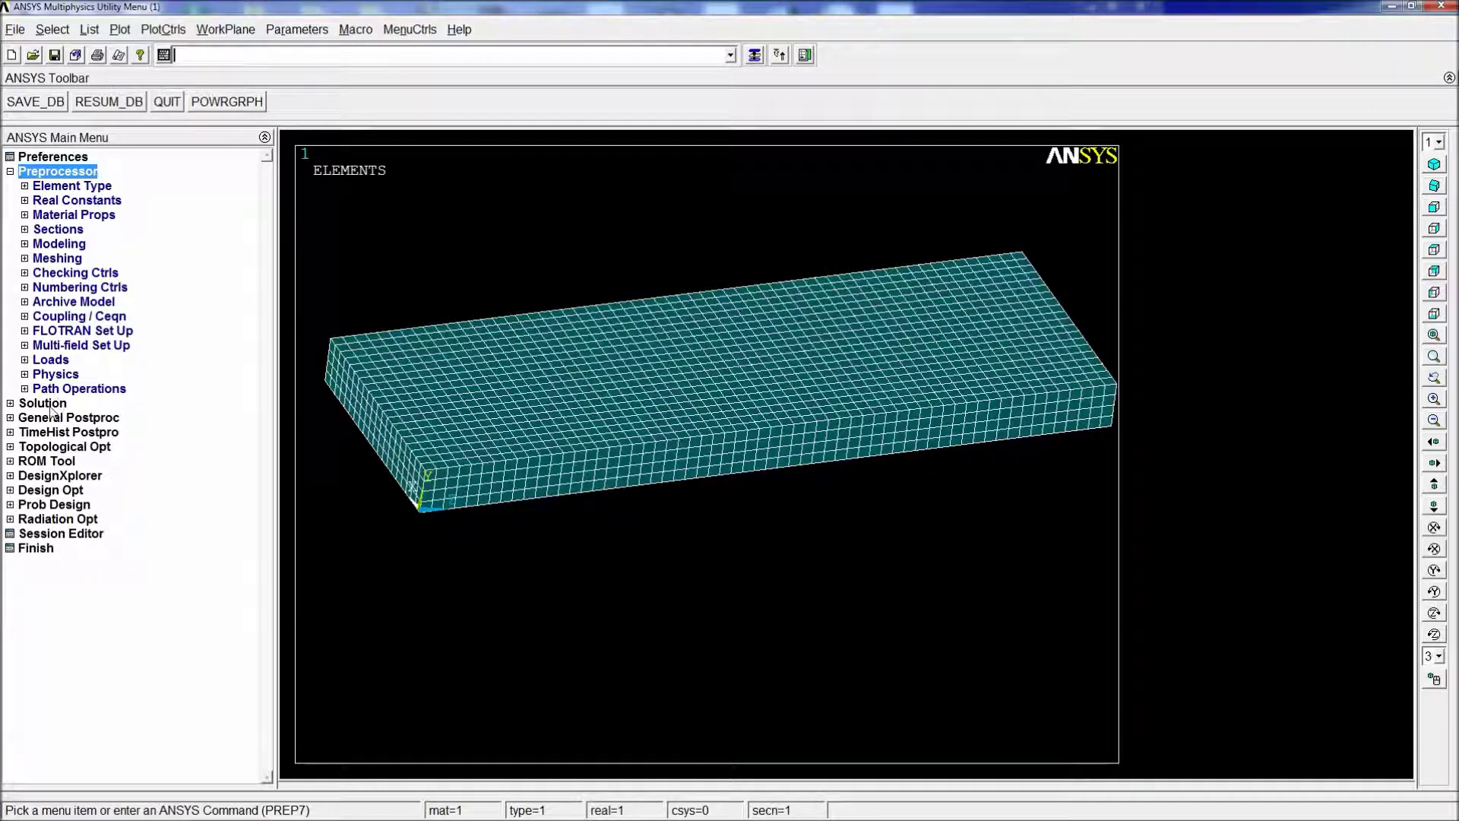
- Enter the Solution processor and run the modal analysis of the refined mesh with the solve command
click(57, 403)
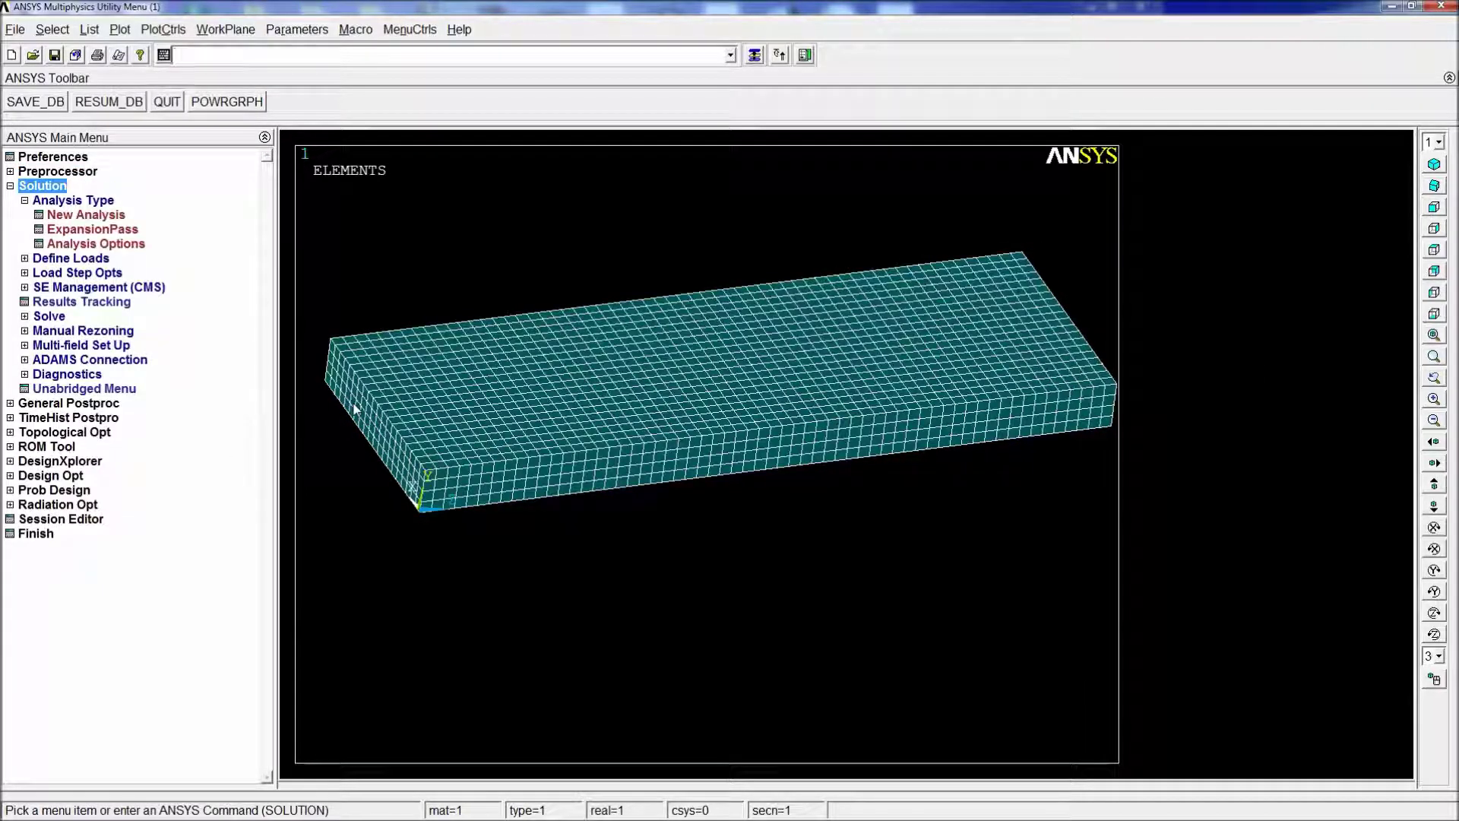
text(solve)
key(Return)
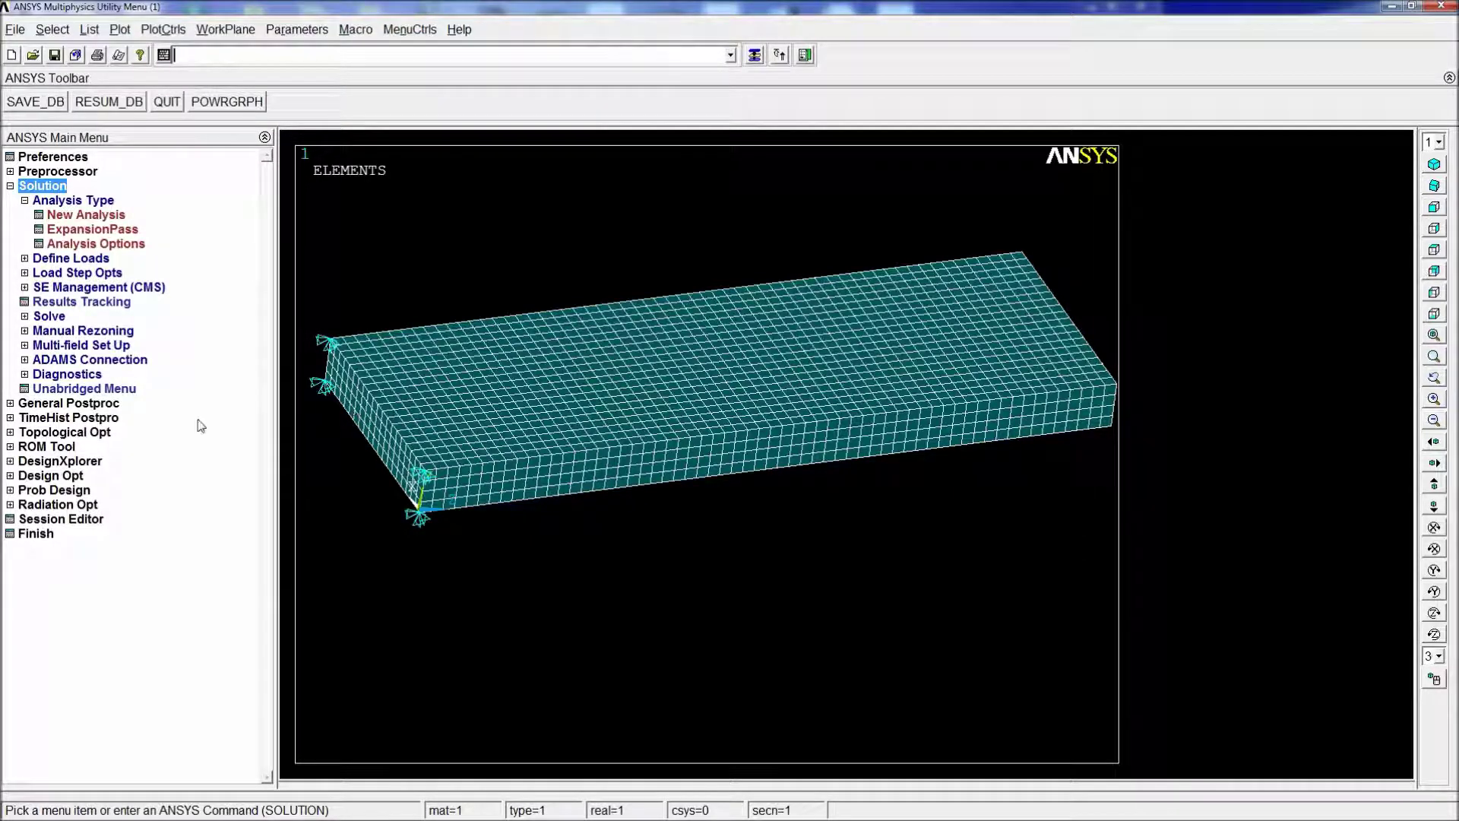
- Enter the General Postprocessor and list the natural frequencies of all modes with set,list
click(71, 403)
text(sety)
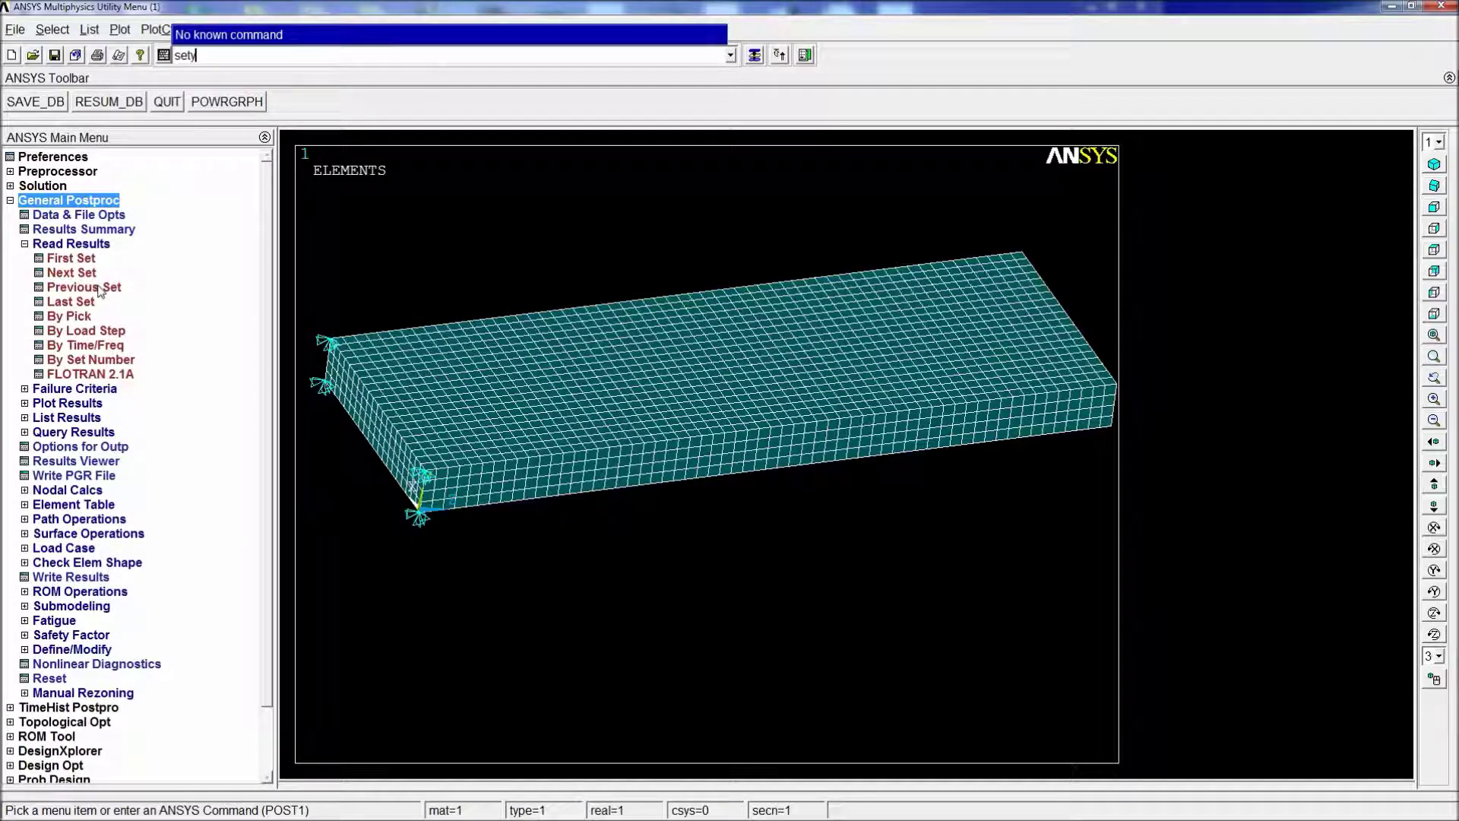
key(BackSpace)
text(,la)
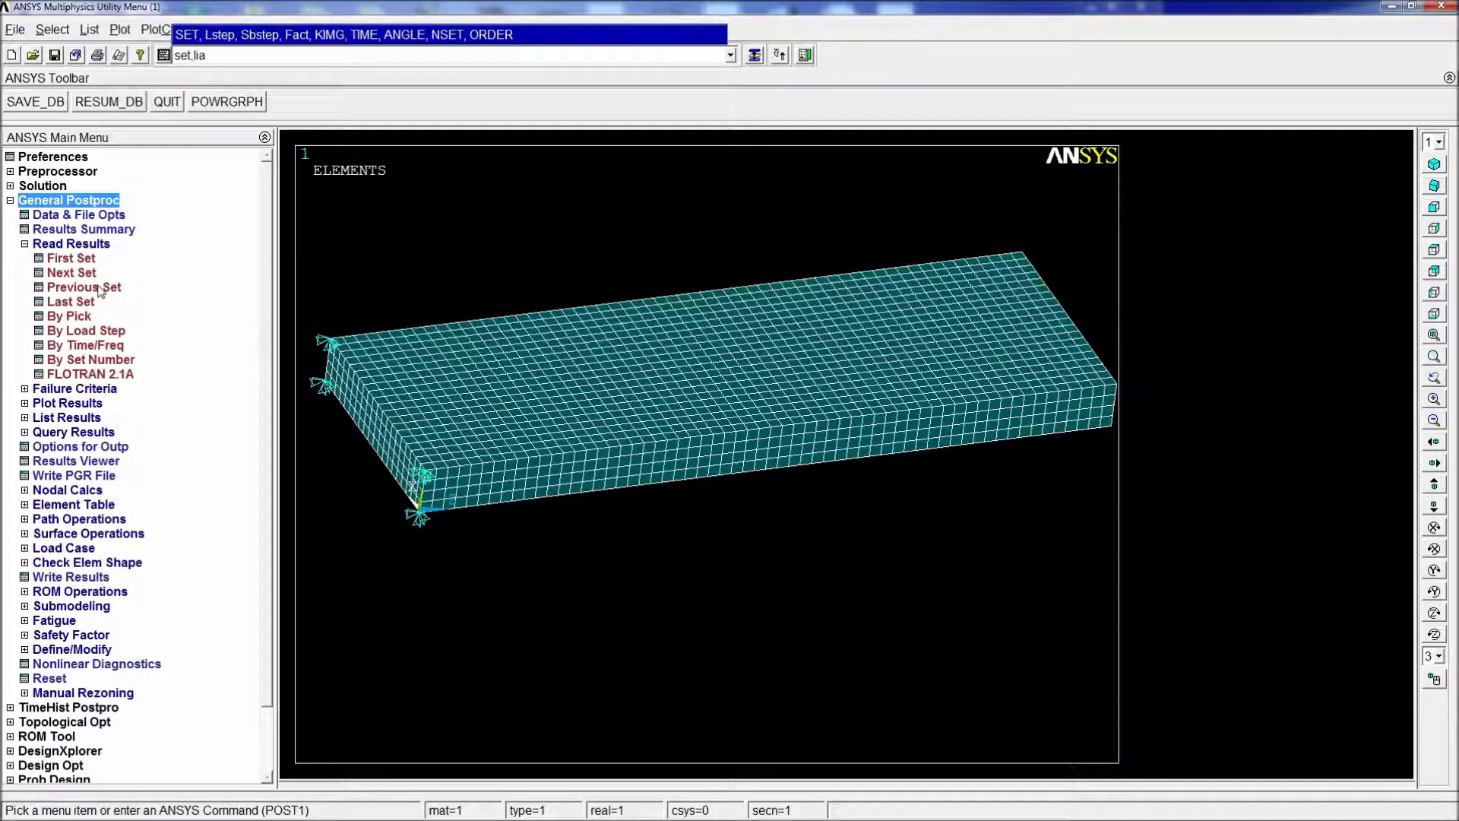
text(st)
key(Return)
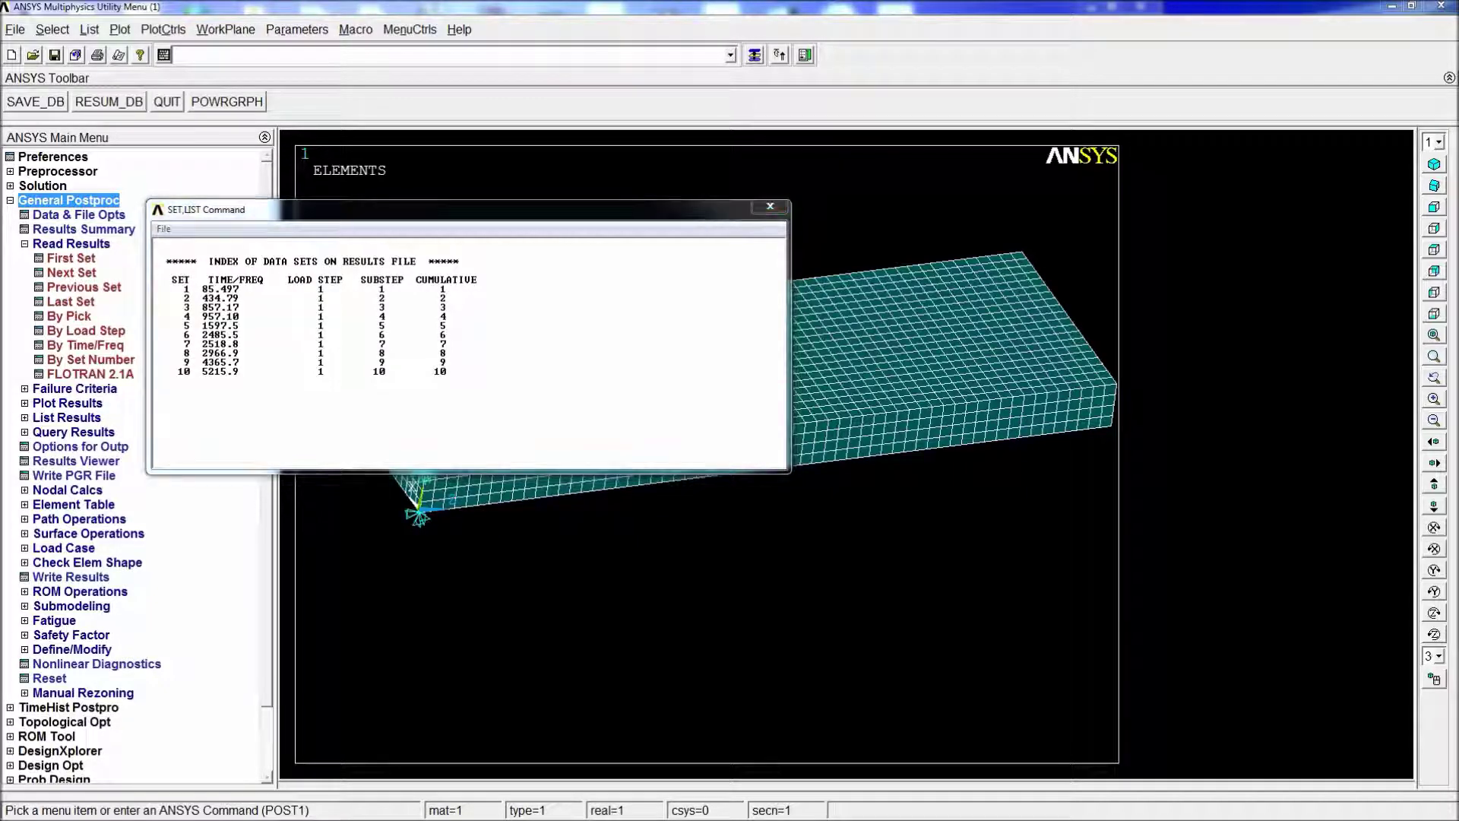
- Arrange the three SET,LIST frequency listings side by side to compare the results of the different mesh sizes
drag(1458, 281, 1293, 223)
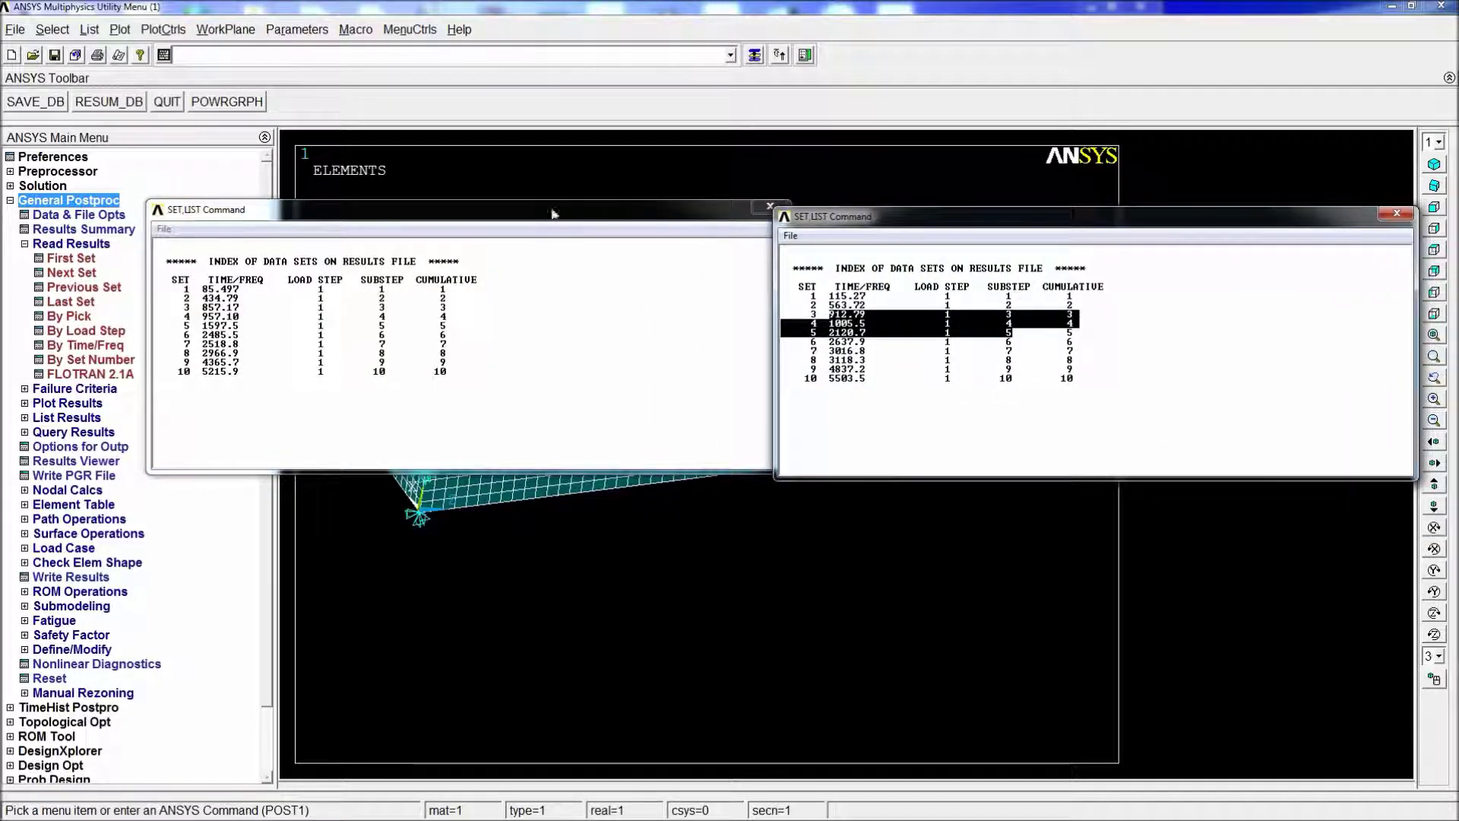
drag(695, 216, 661, 221)
drag(755, 252, 515, 255)
drag(421, 219, 312, 200)
drag(889, 221, 533, 206)
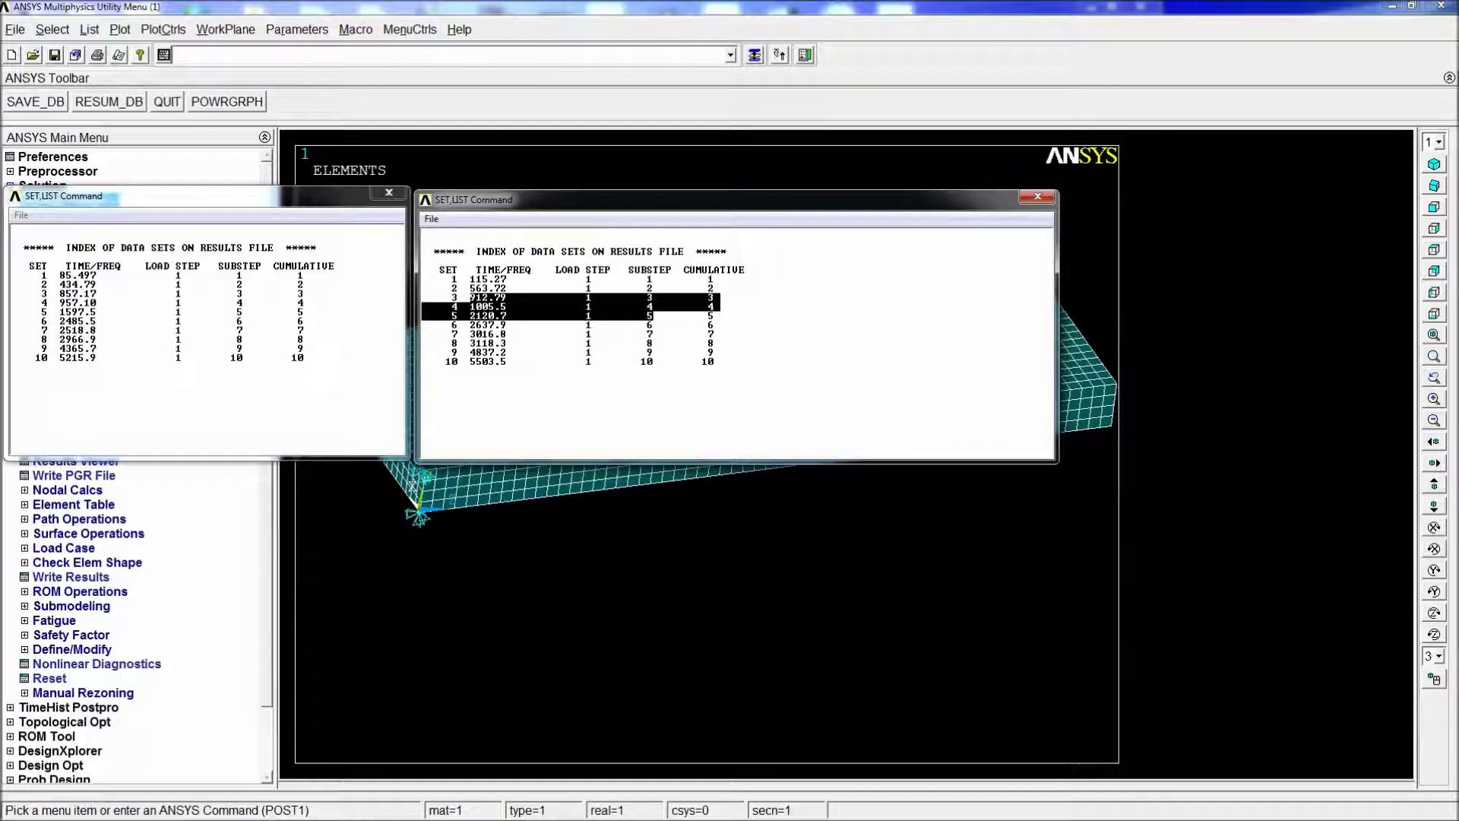
drag(1458, 230, 923, 216)
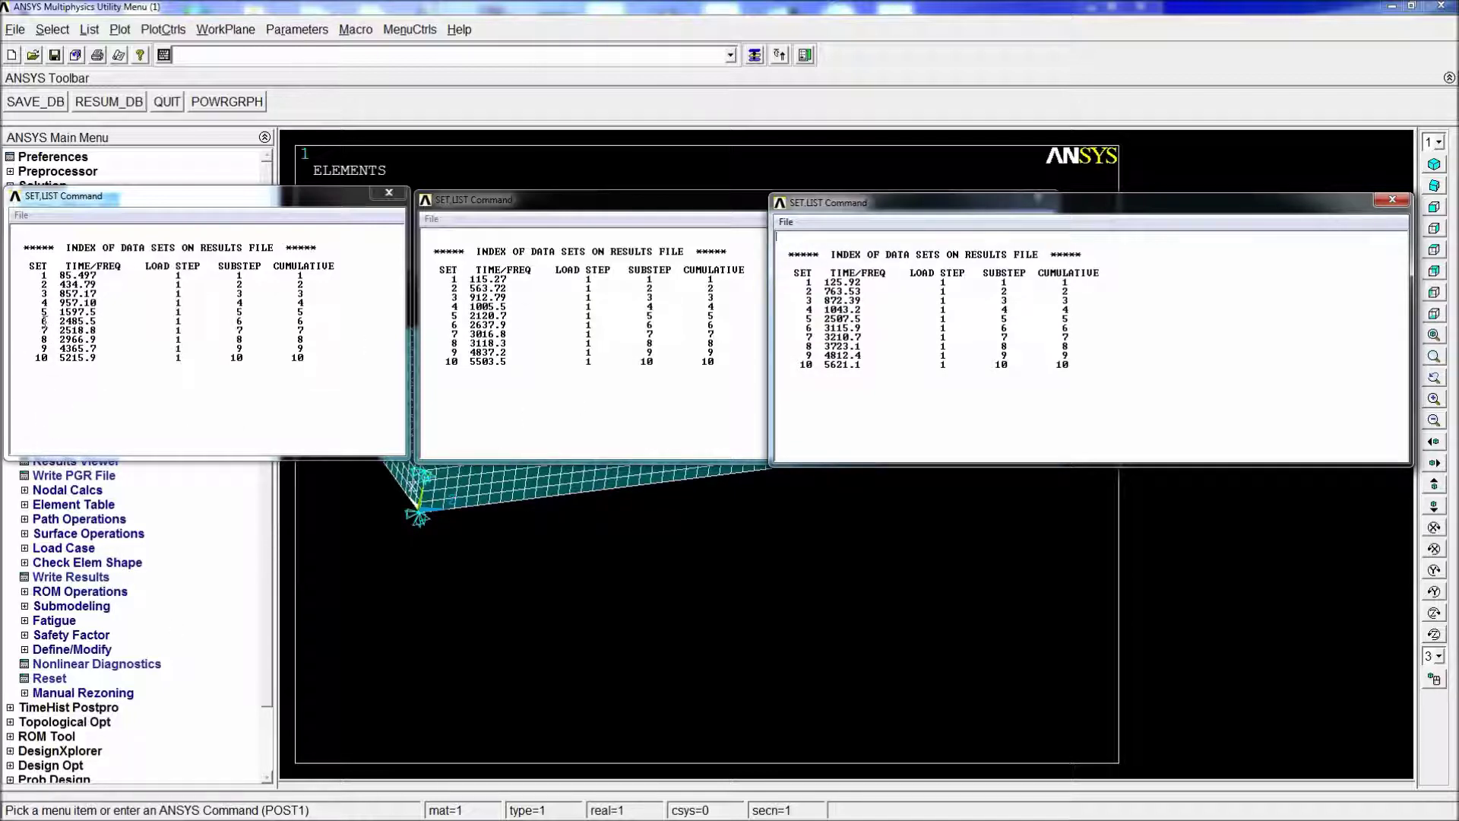
- Compare the refined mesh's natural frequencies, starting with the first mode, against the two other listings
click(98, 277)
drag(55, 278, 94, 359)
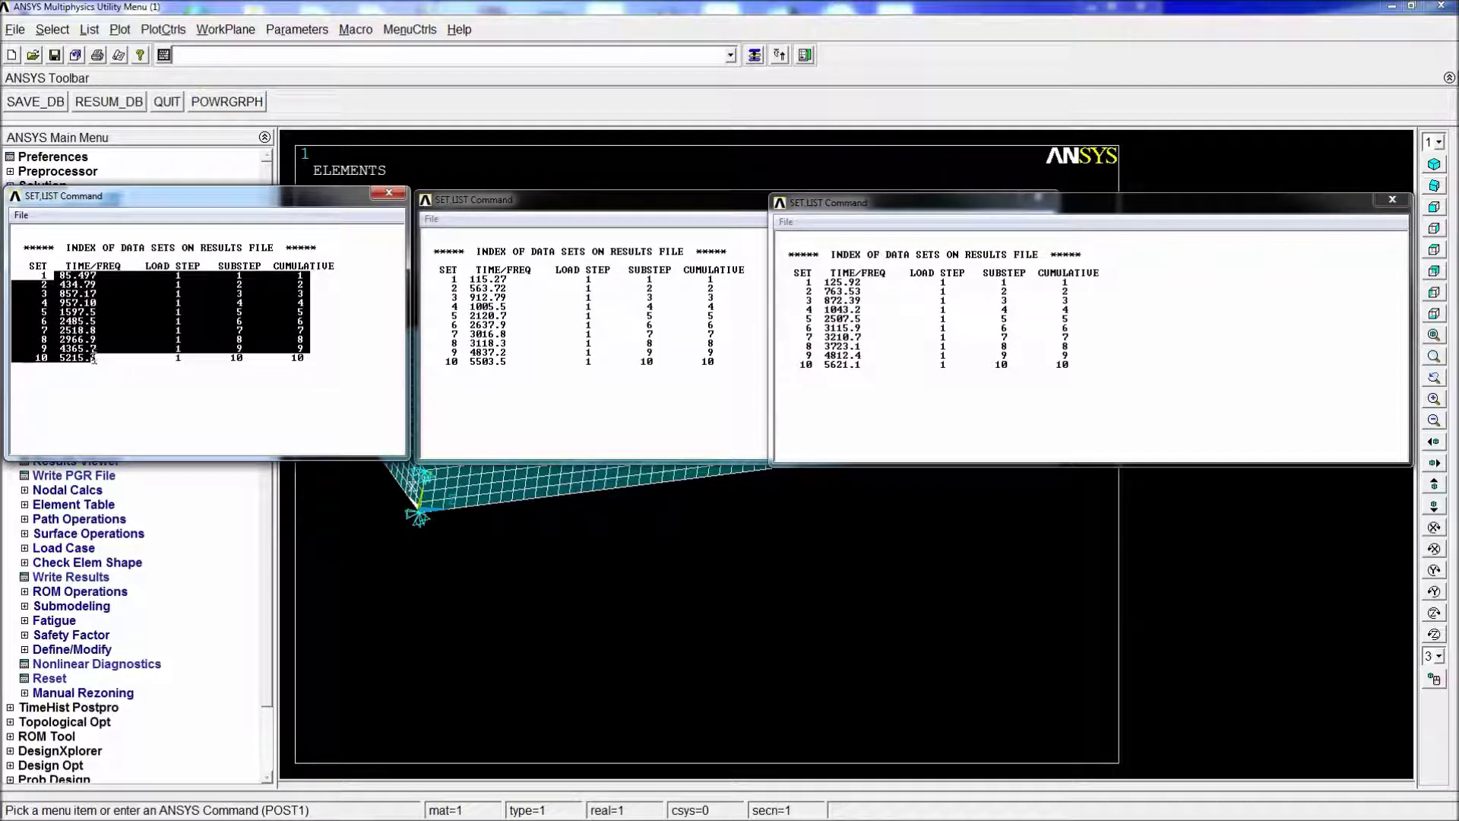
click(164, 386)
double_click(95, 275)
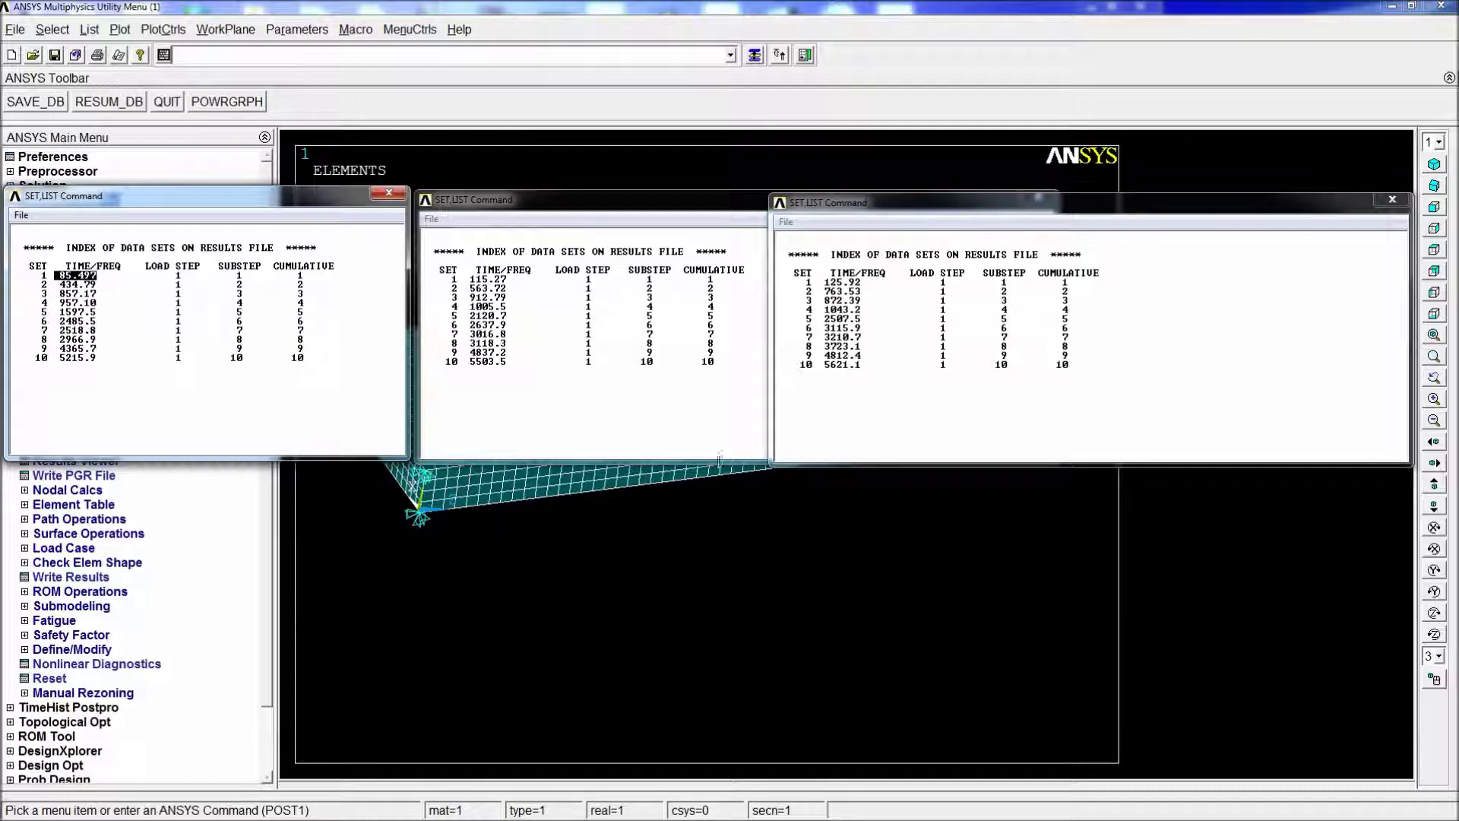
click(352, 377)
click(585, 28)
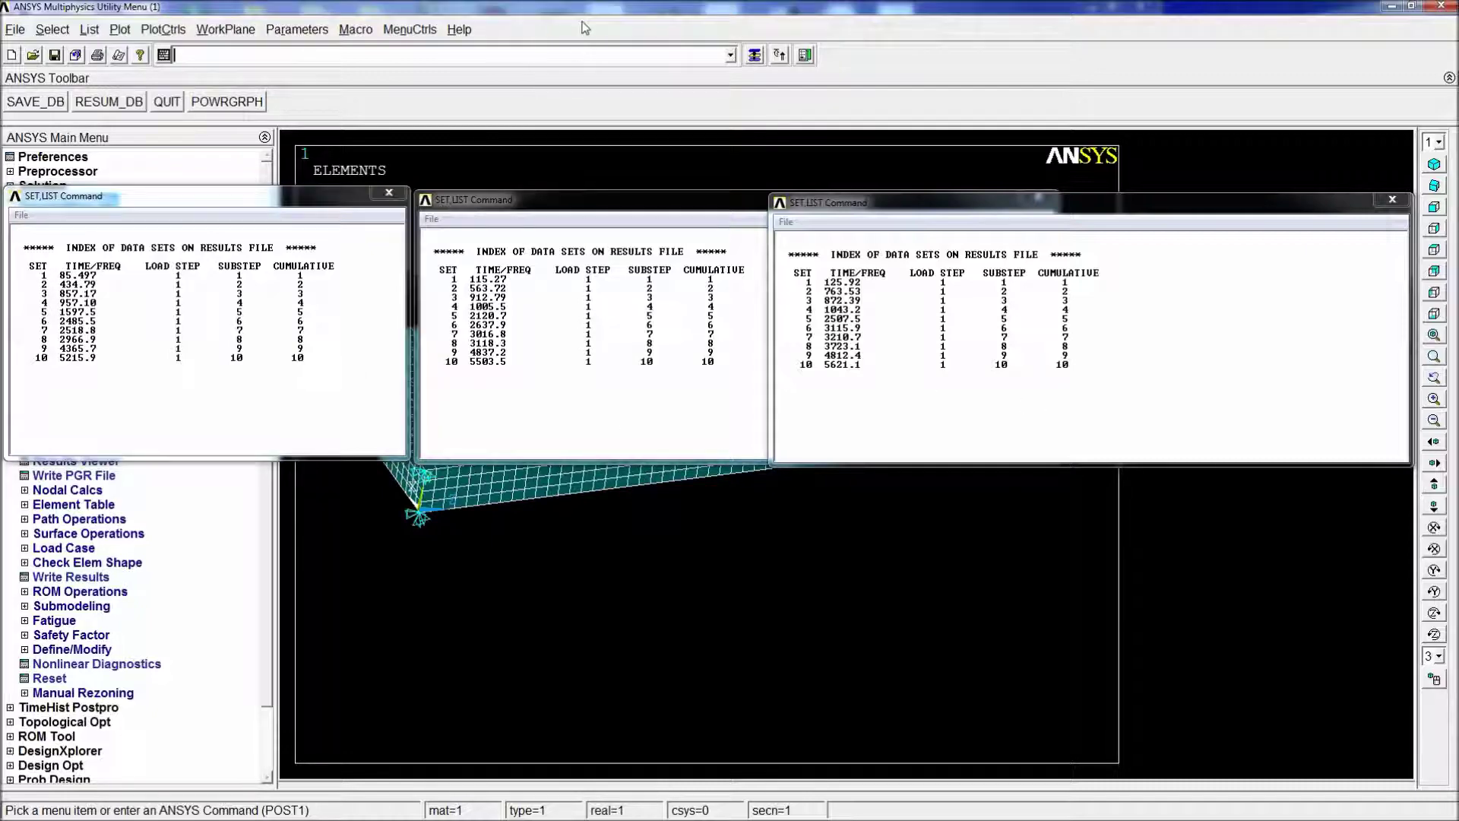
- Close all three SET,LIST frequency listings
click(389, 193)
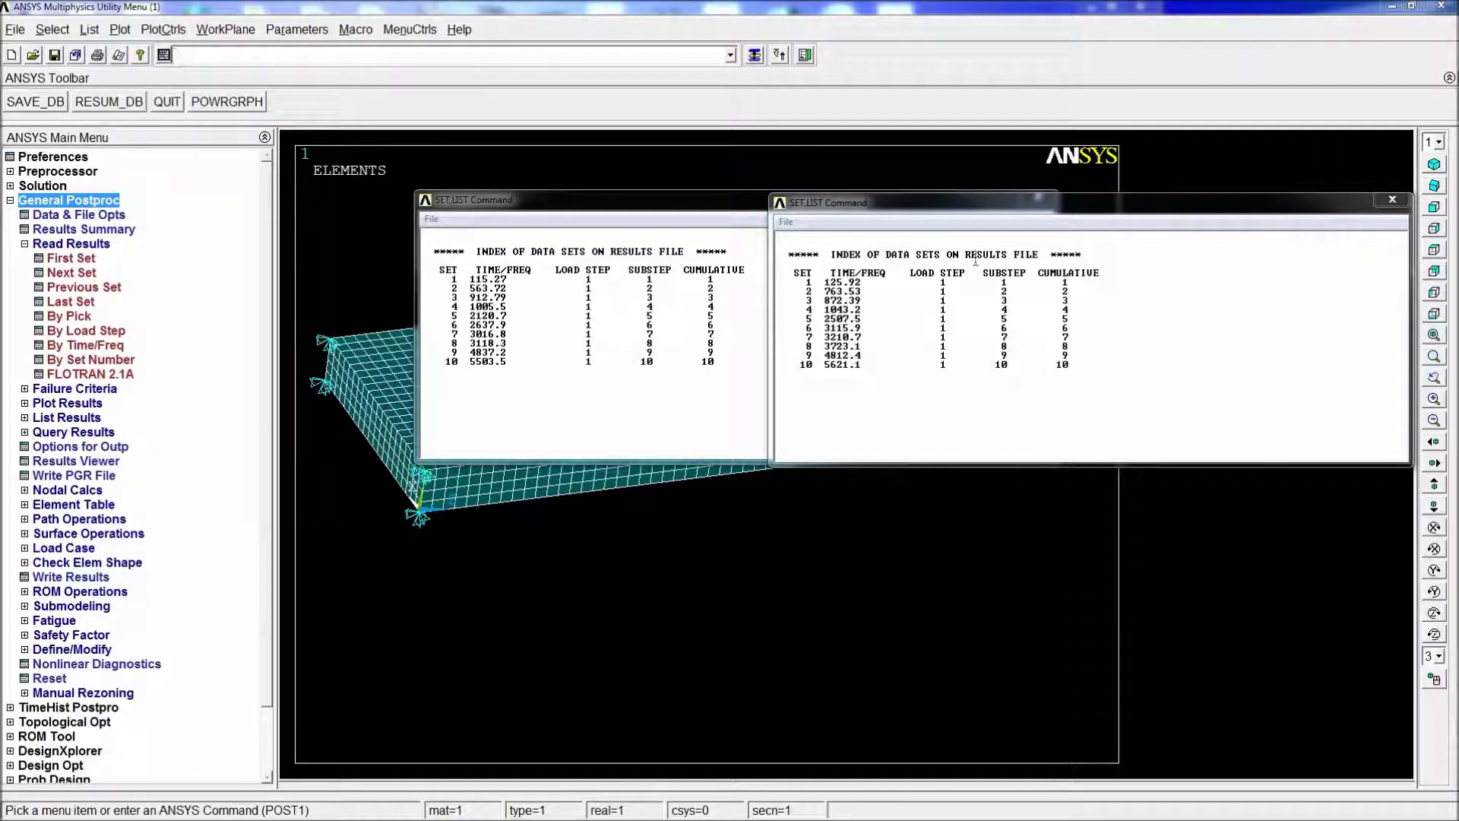
click(1392, 199)
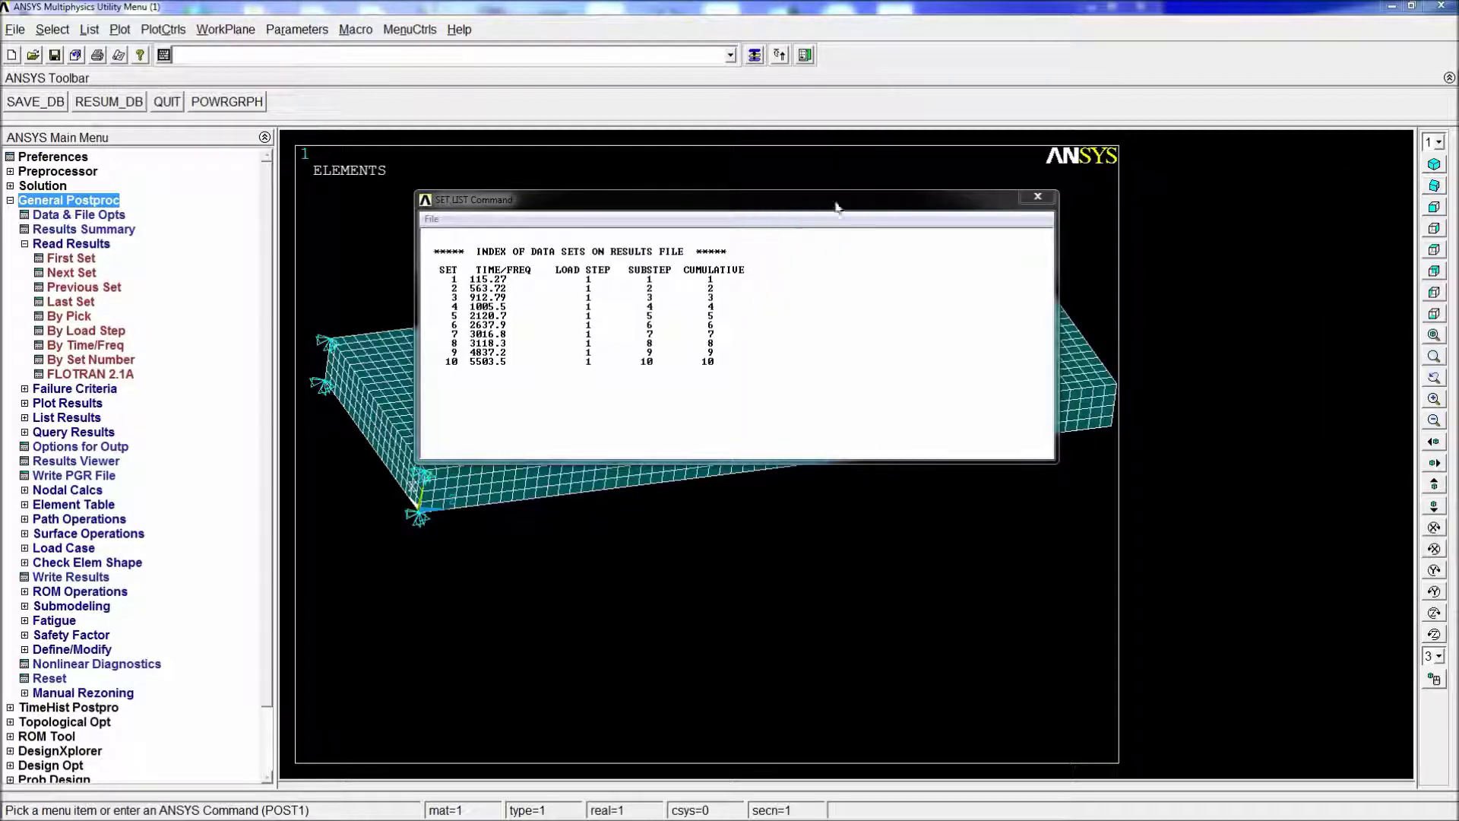
click(1037, 197)
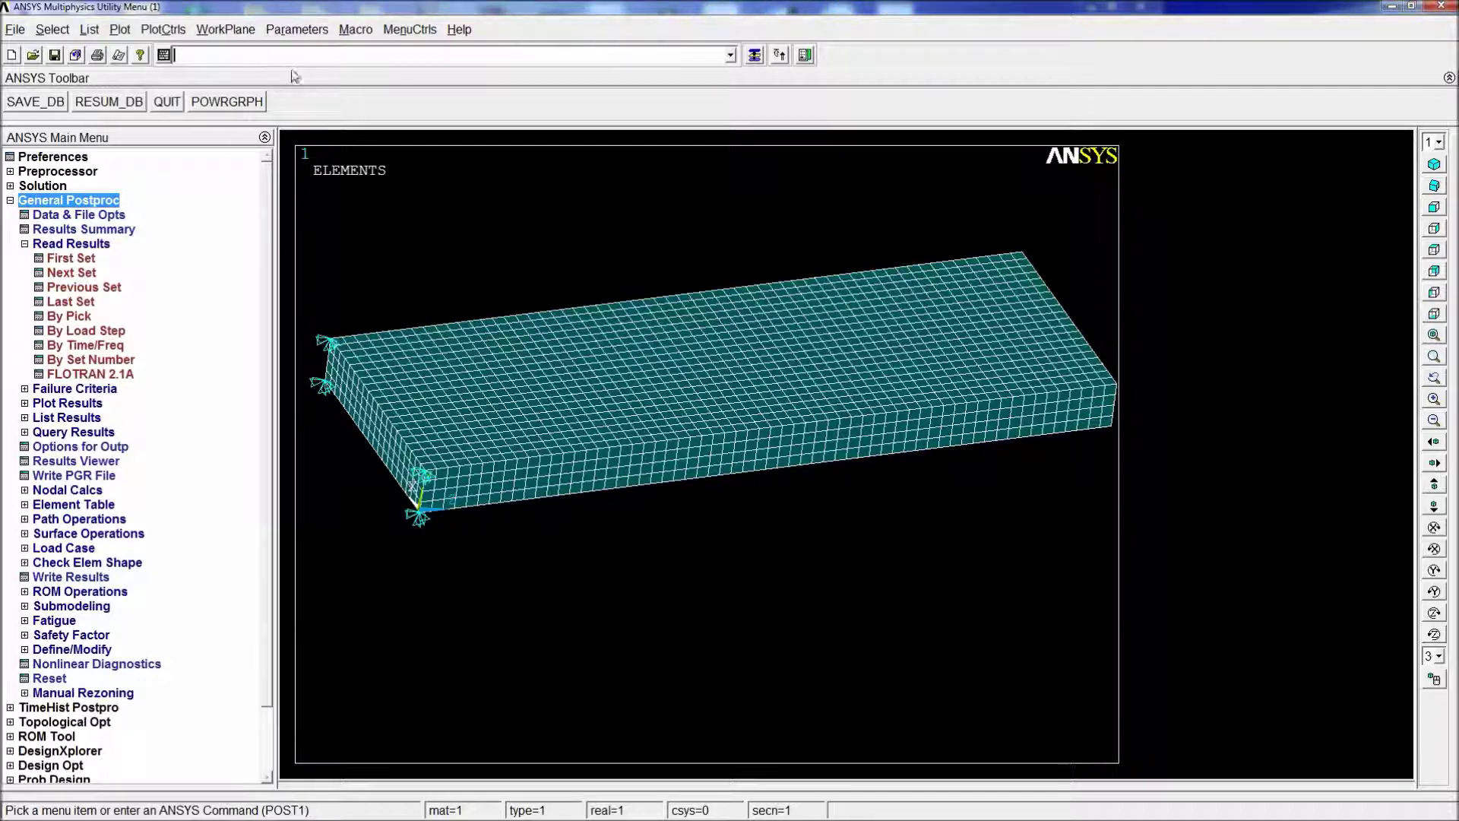
- Plot the total nodal displacement with plnsol,u,sum and display the mode shape of the first result set
text(nsol,u,sum)
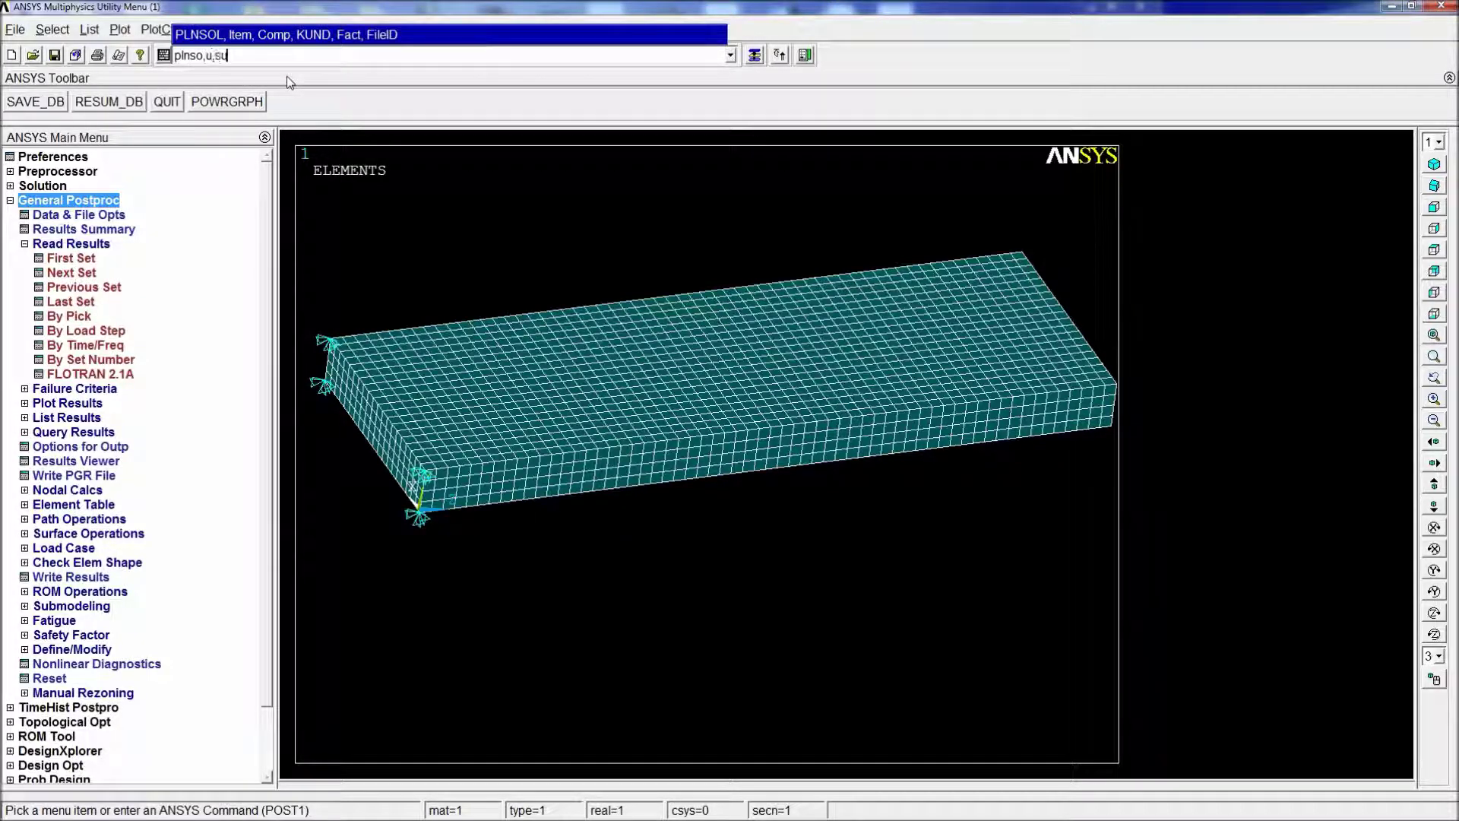
key(Return)
click(70, 258)
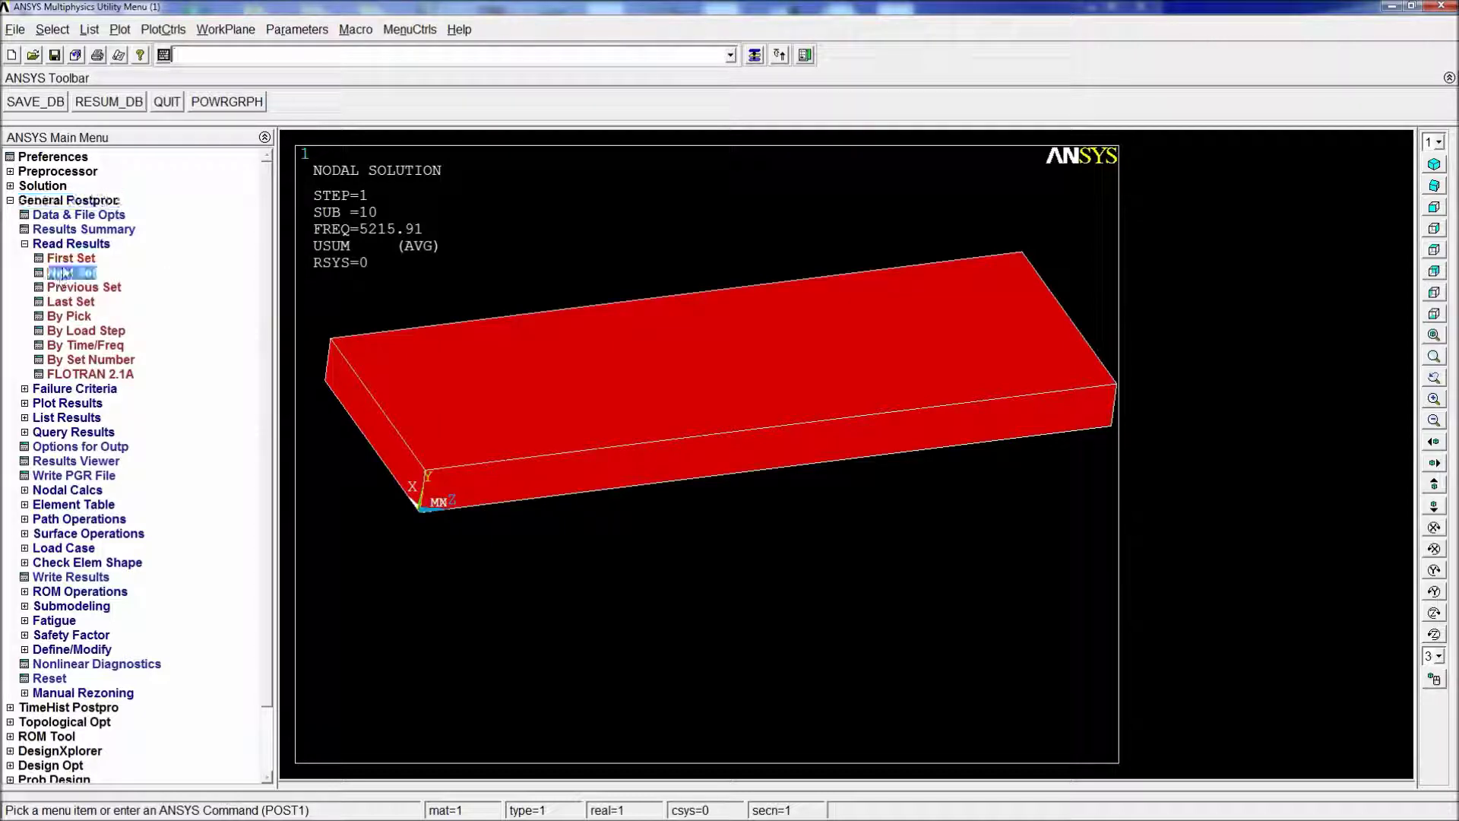
scroll(751, 430, down, 5)
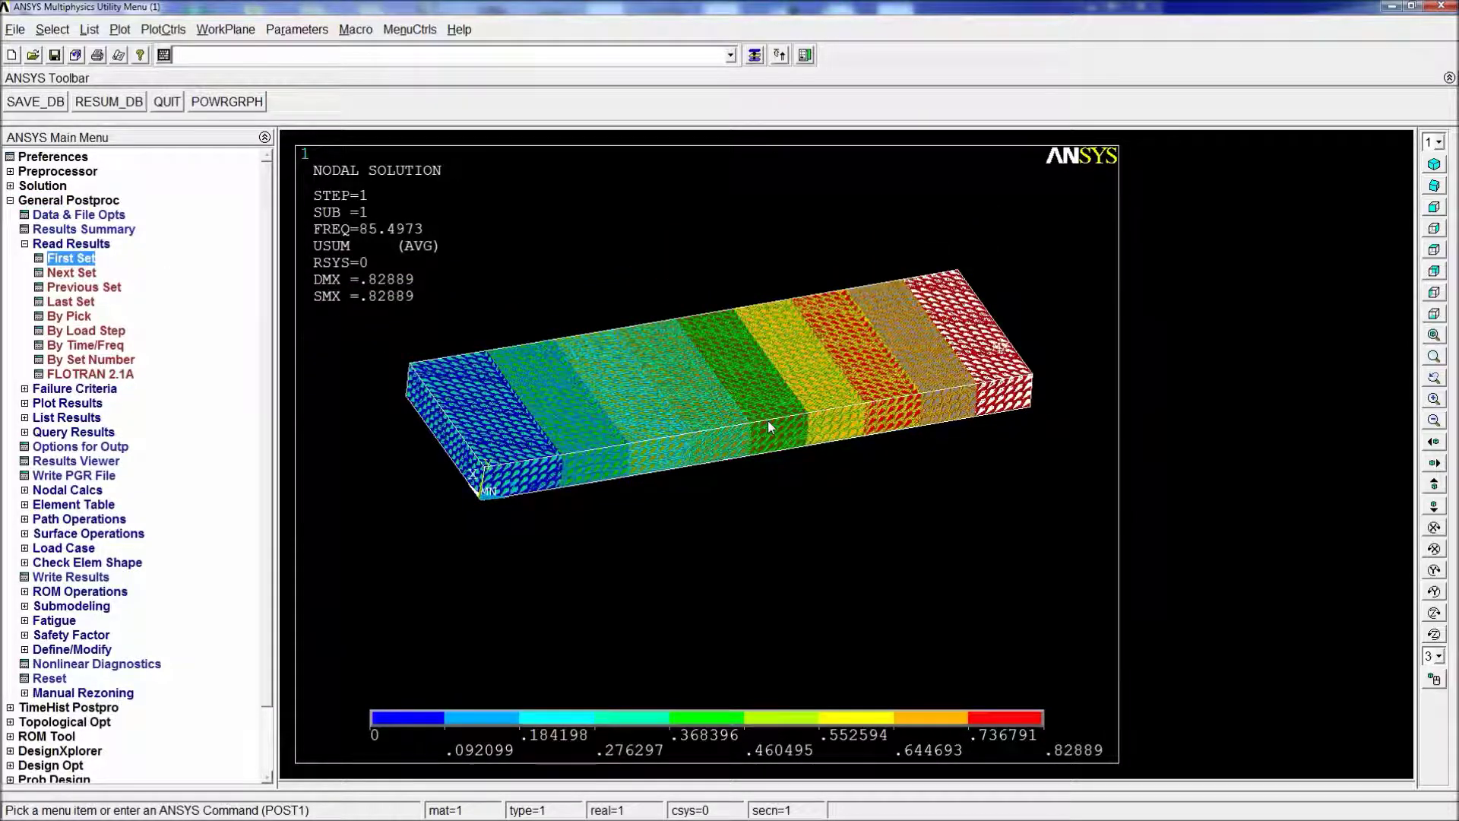
ctrl+right_drag(767, 421, 730, 408)
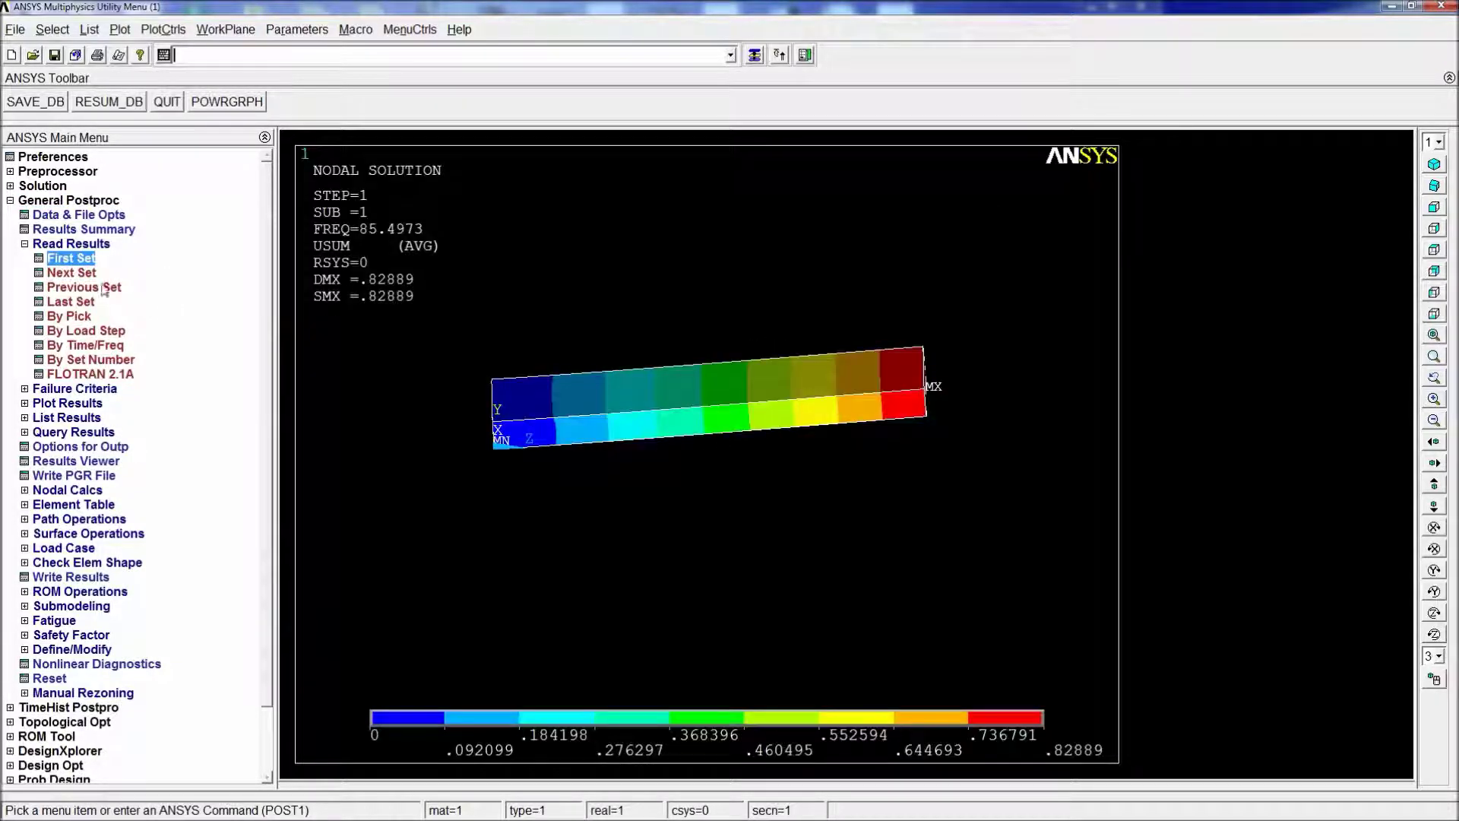
- Advance through the result sets to examine the second and third mode shapes
click(72, 272)
ctrl+right_drag(819, 425, 778, 456)
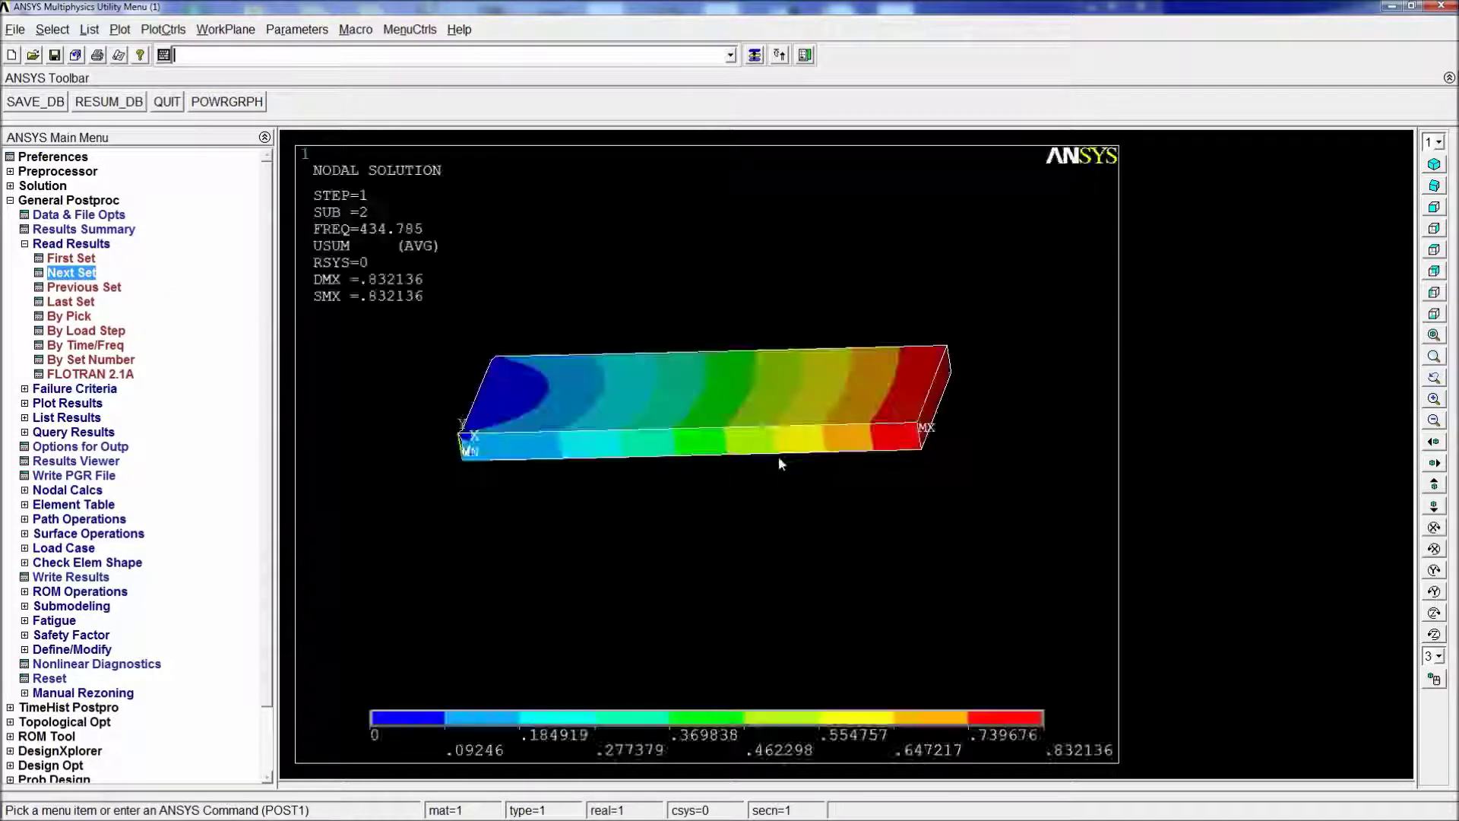
scroll(785, 454, up, 4)
scroll(788, 453, down, 3)
click(53, 275)
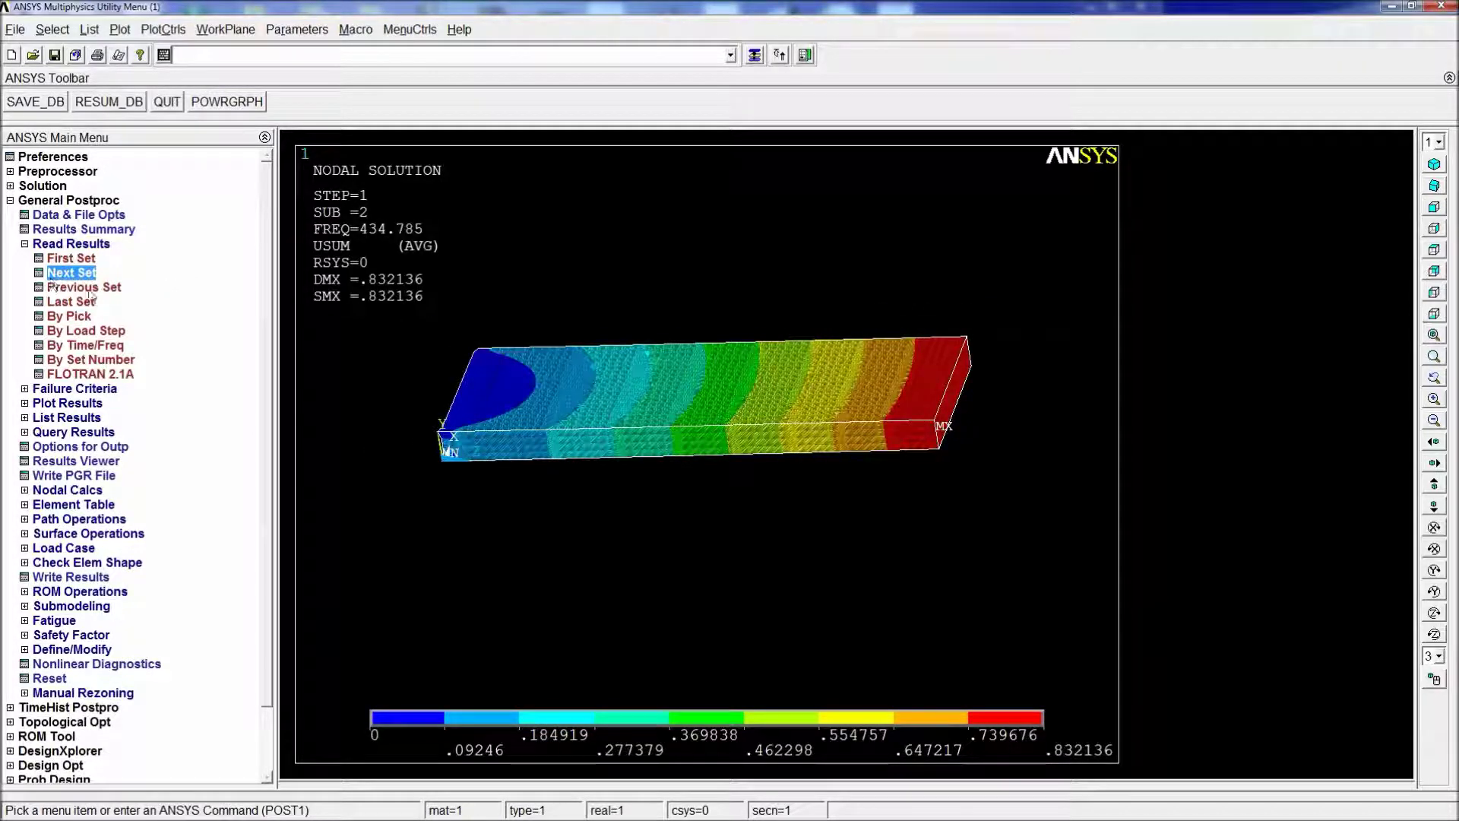
scroll(1019, 389, up, 2)
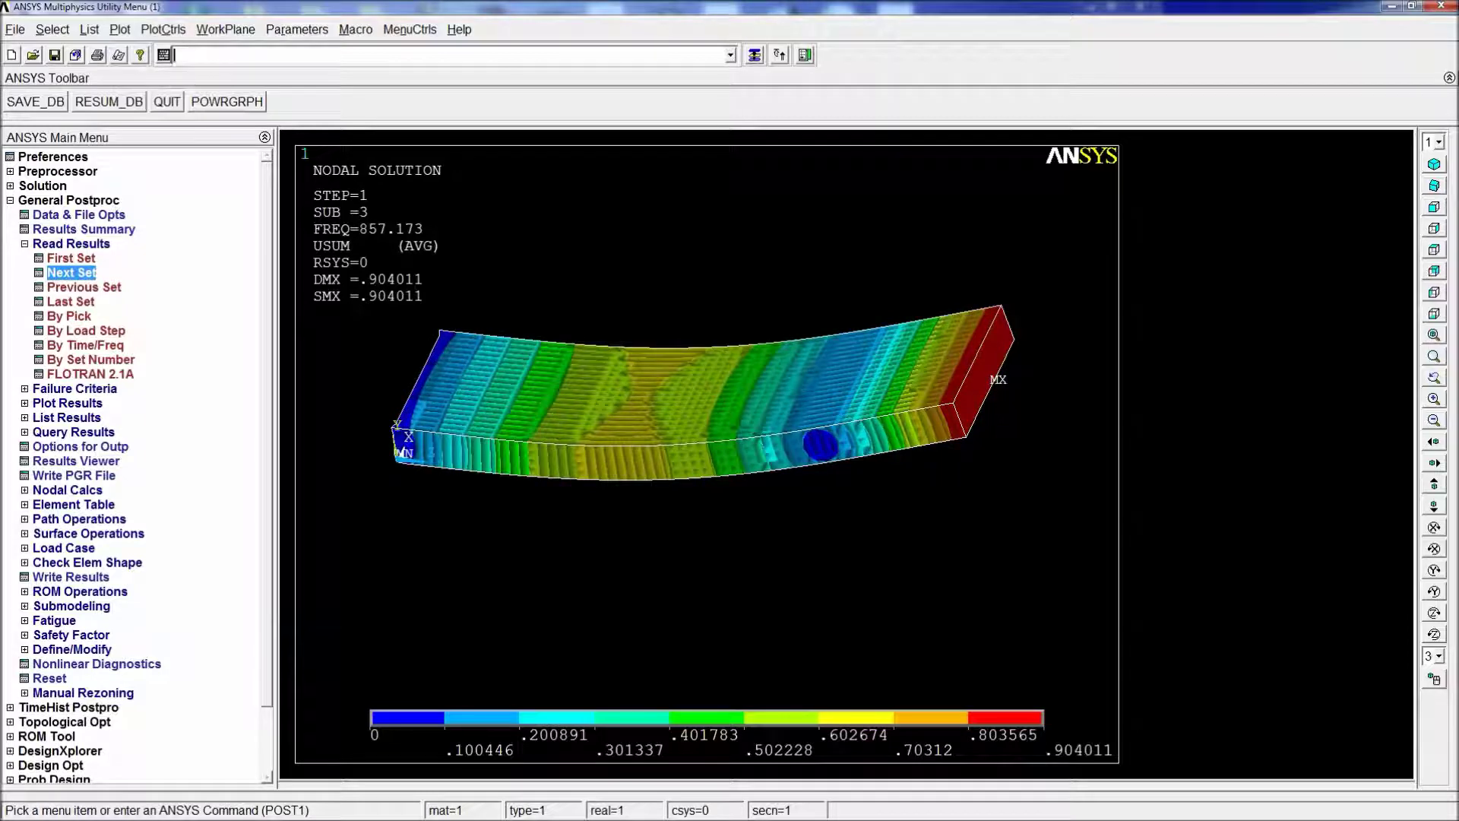
- Continue through the result sets to examine the fourth and fifth mode shapes
click(76, 272)
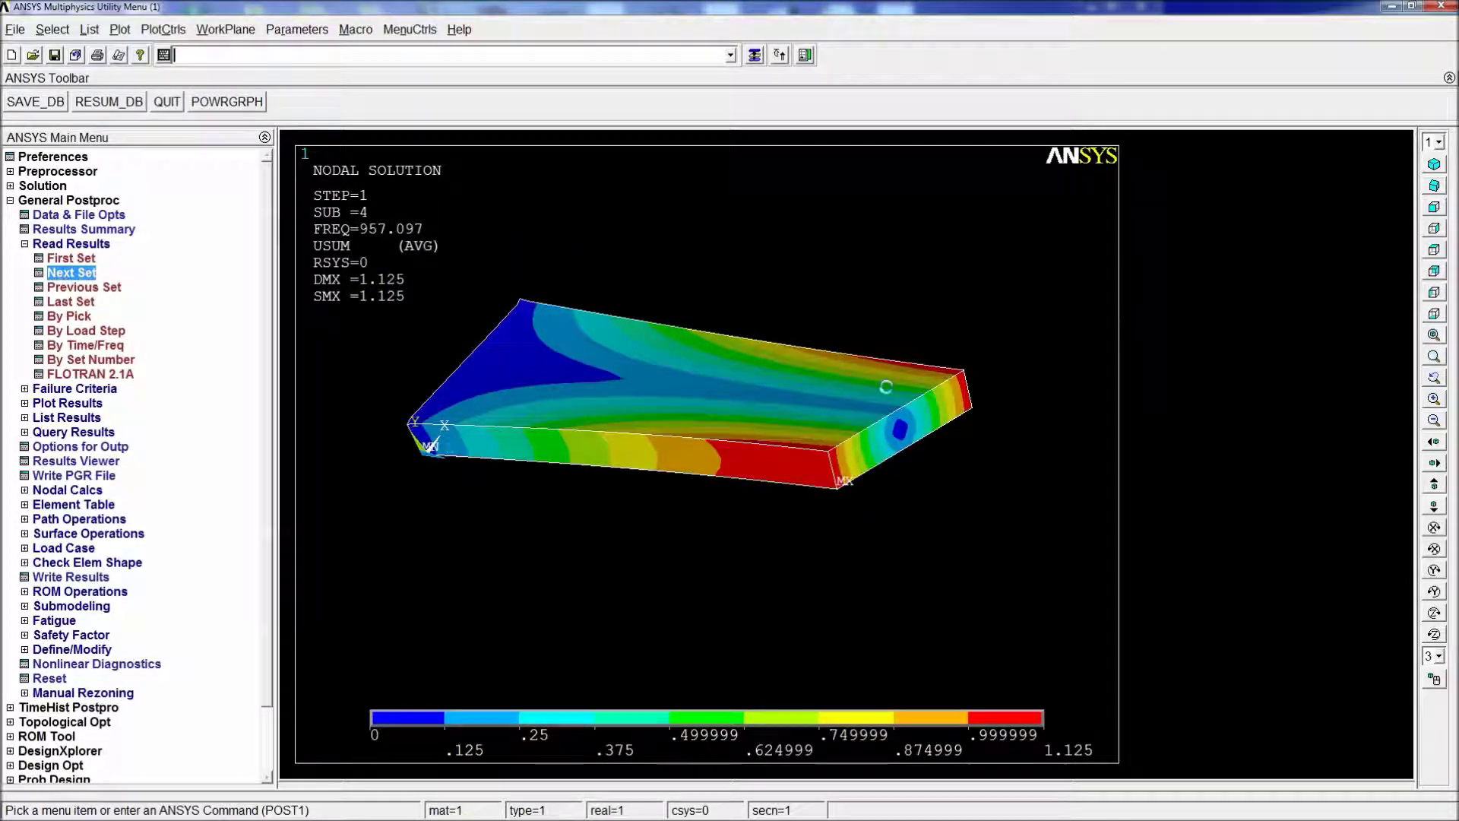
ctrl+right_drag(888, 395, 896, 430)
ctrl+right_drag(808, 440, 805, 483)
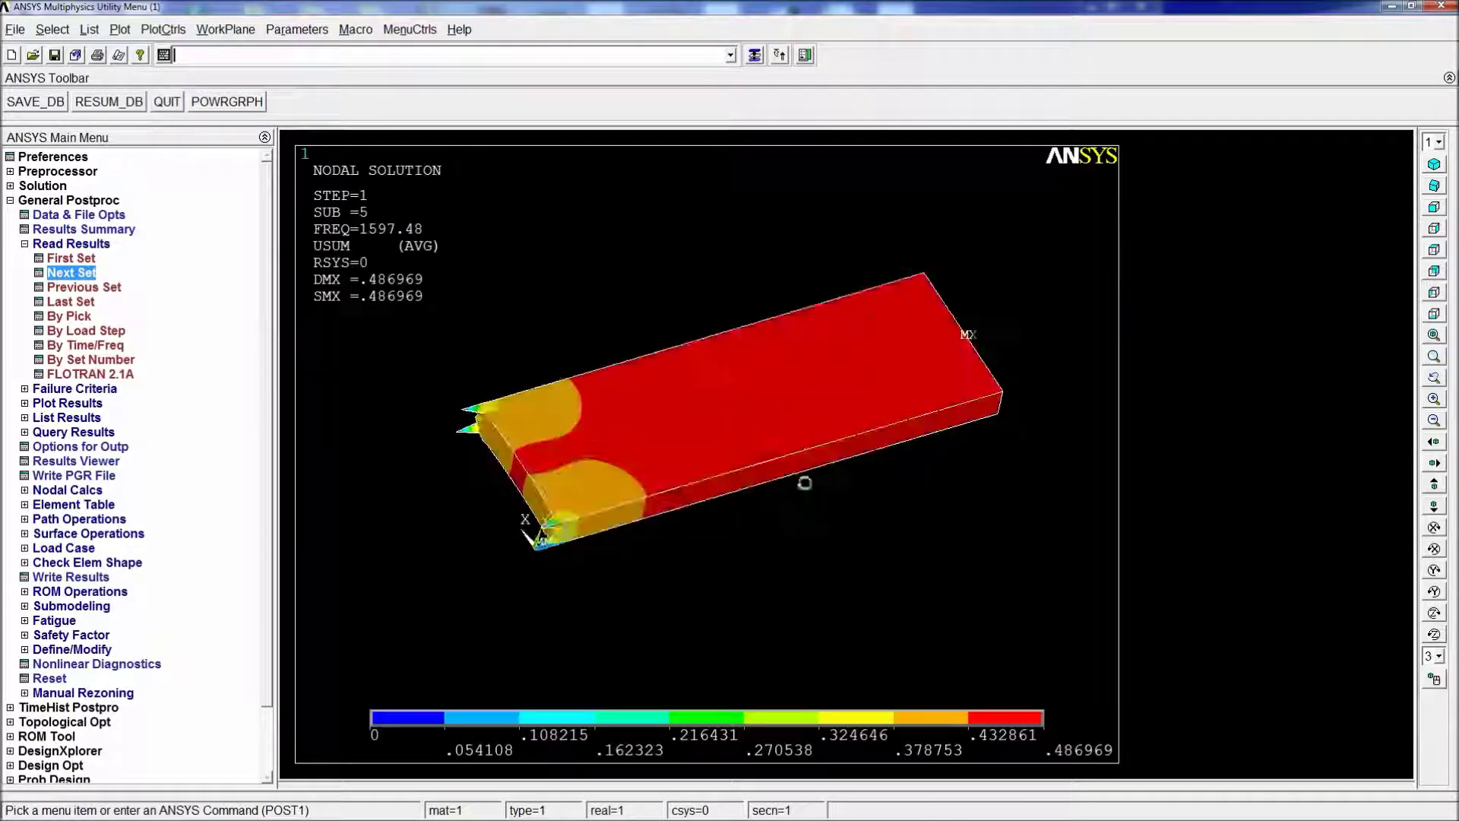
- Examine the sixth mode shape and the mode shape of the last result set
click(64, 273)
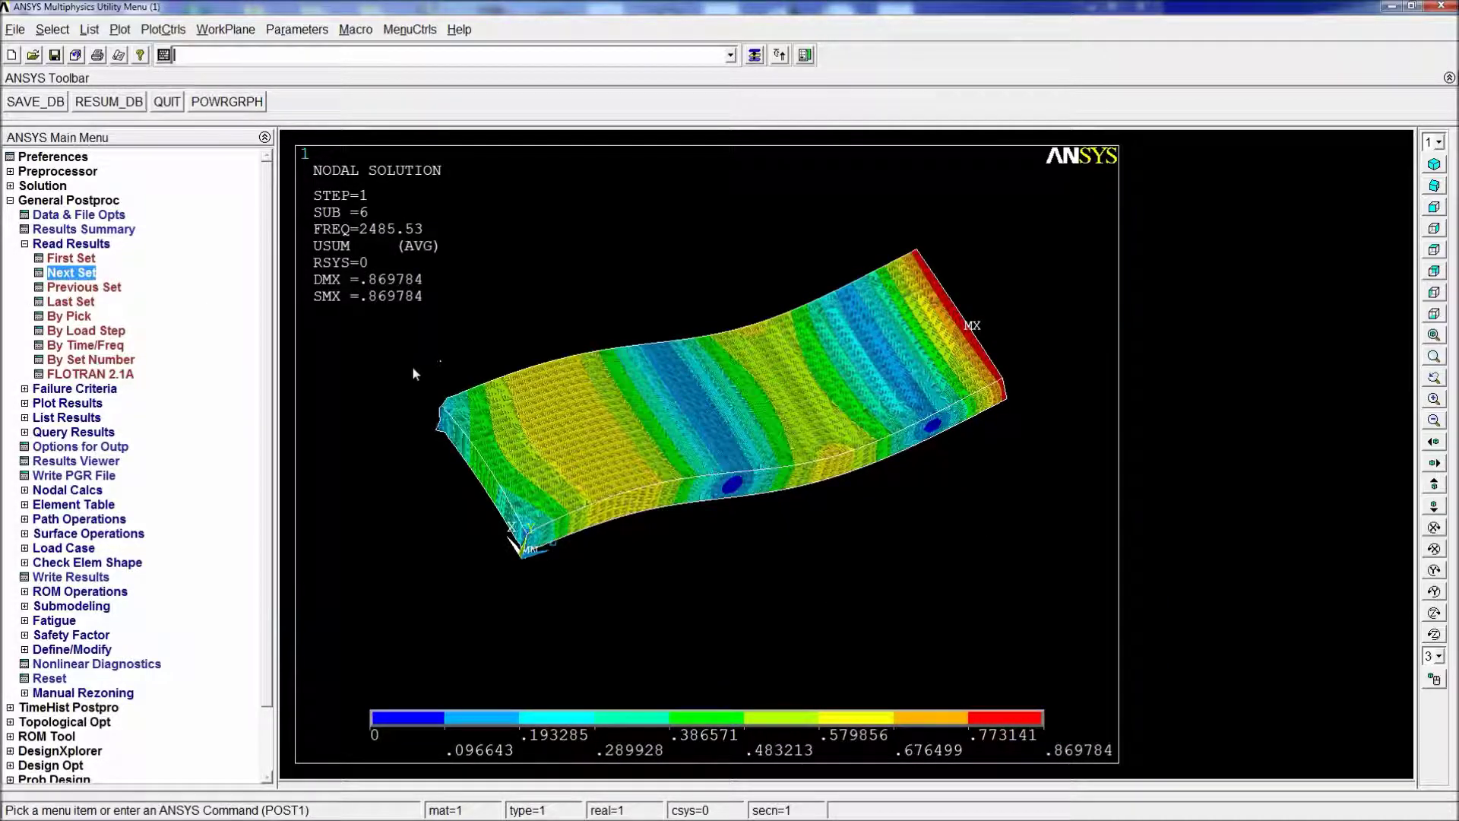
click(73, 304)
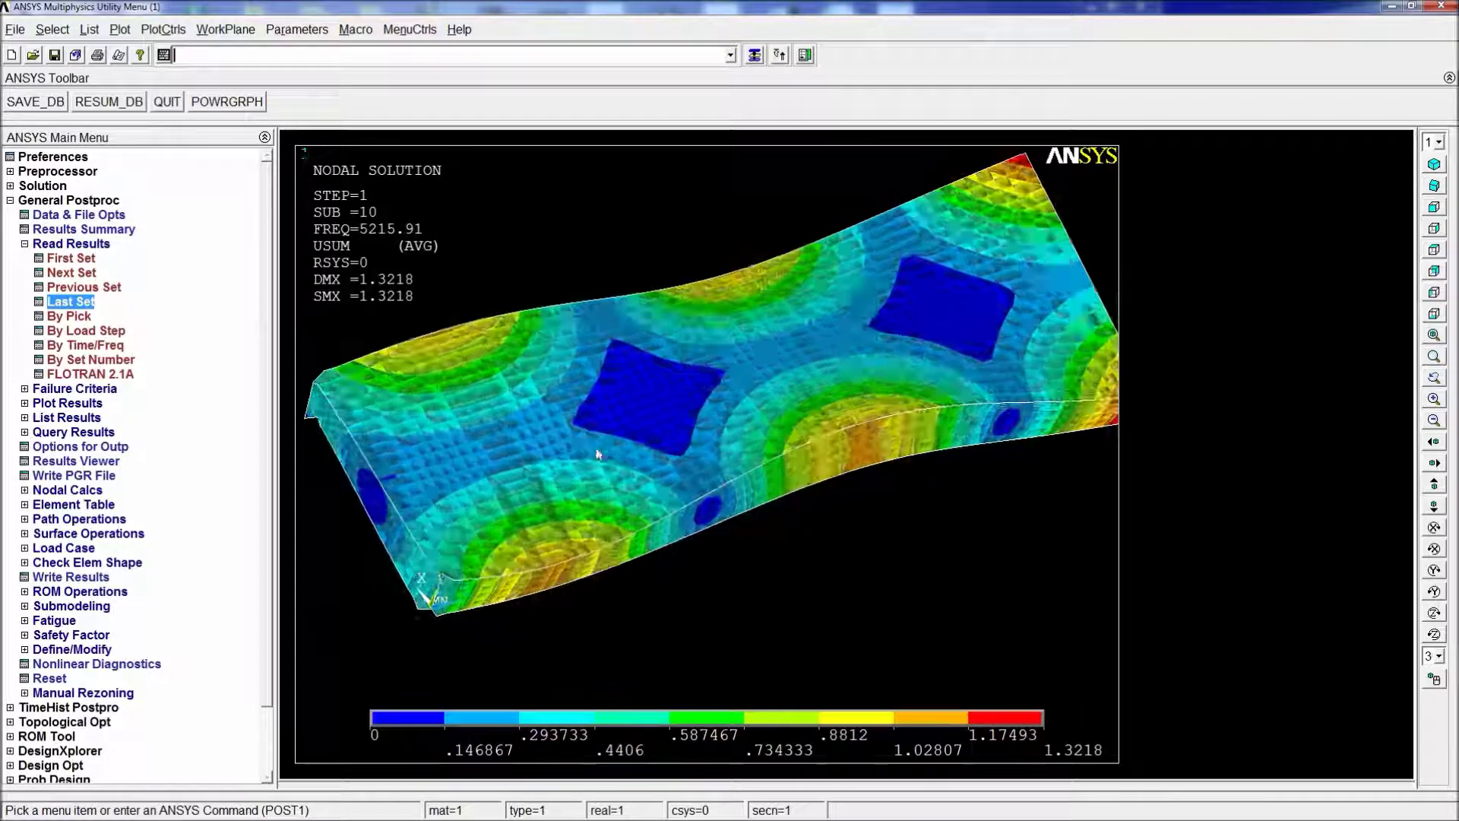
ctrl+right_drag(622, 434, 464, 320)
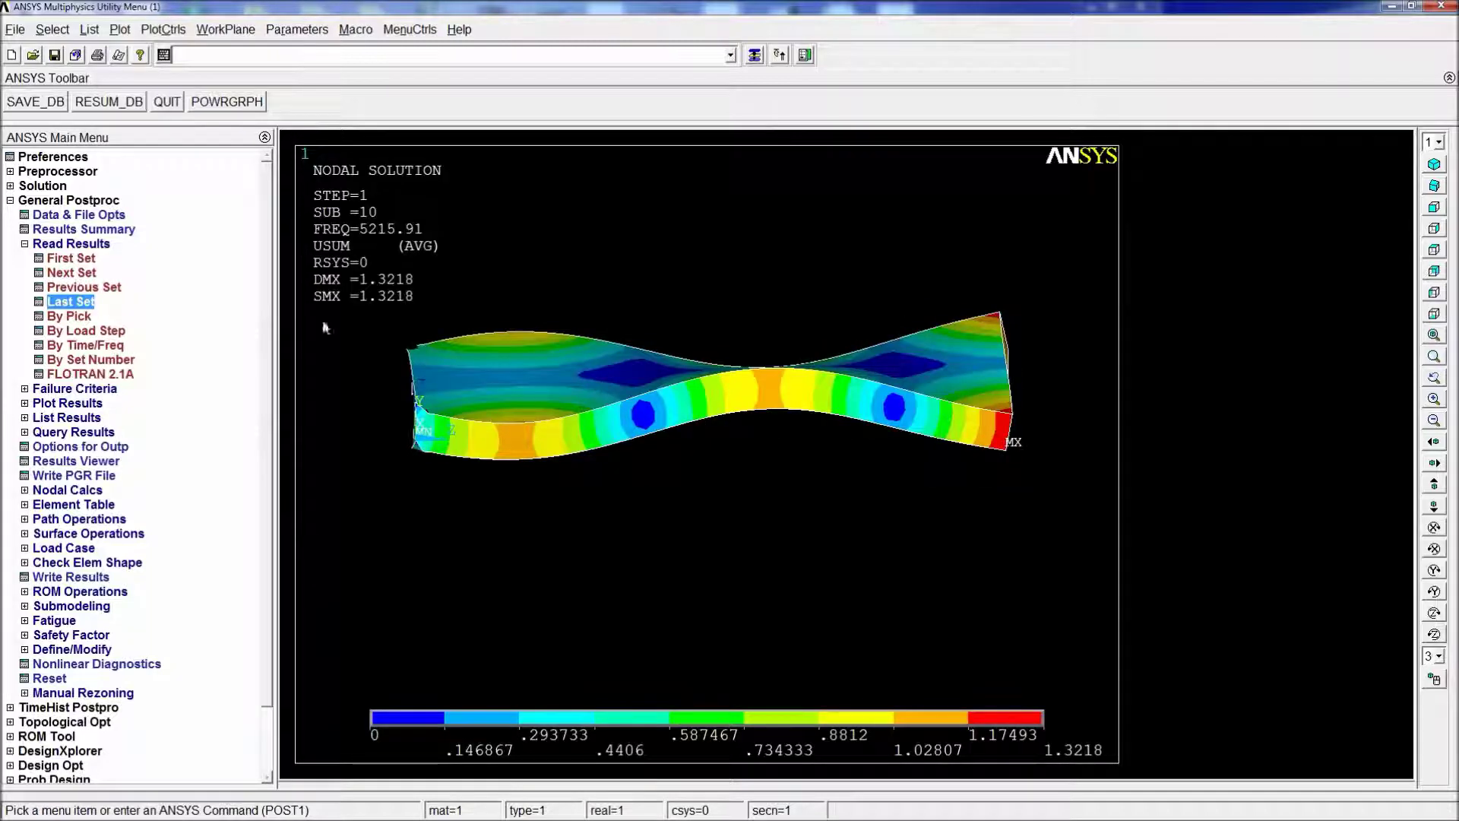
- Advance past the last result set to the early modes and re-examine the second and third mode shapes
click(85, 273)
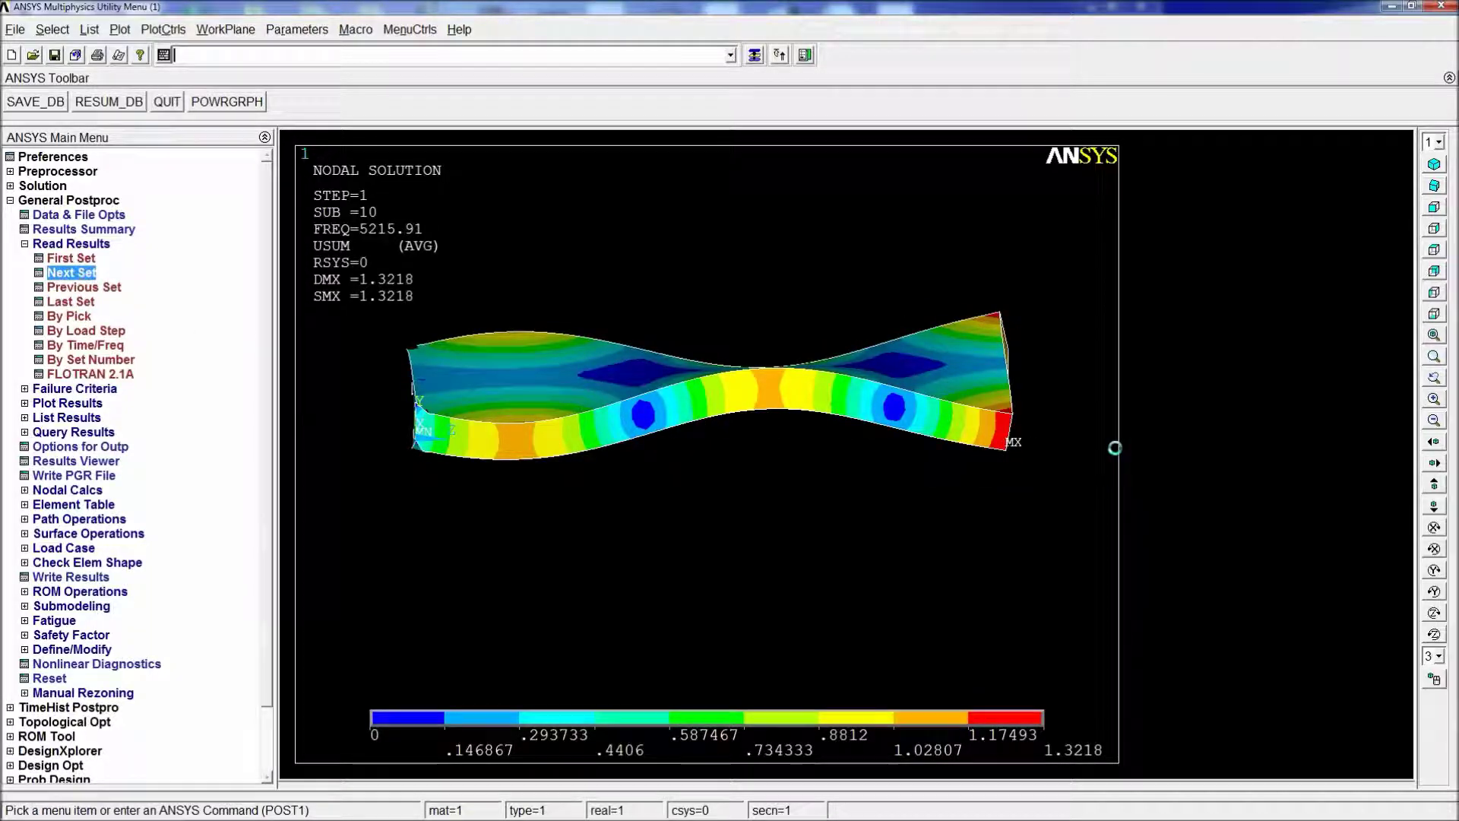
ctrl+right_drag(1011, 432, 970, 456)
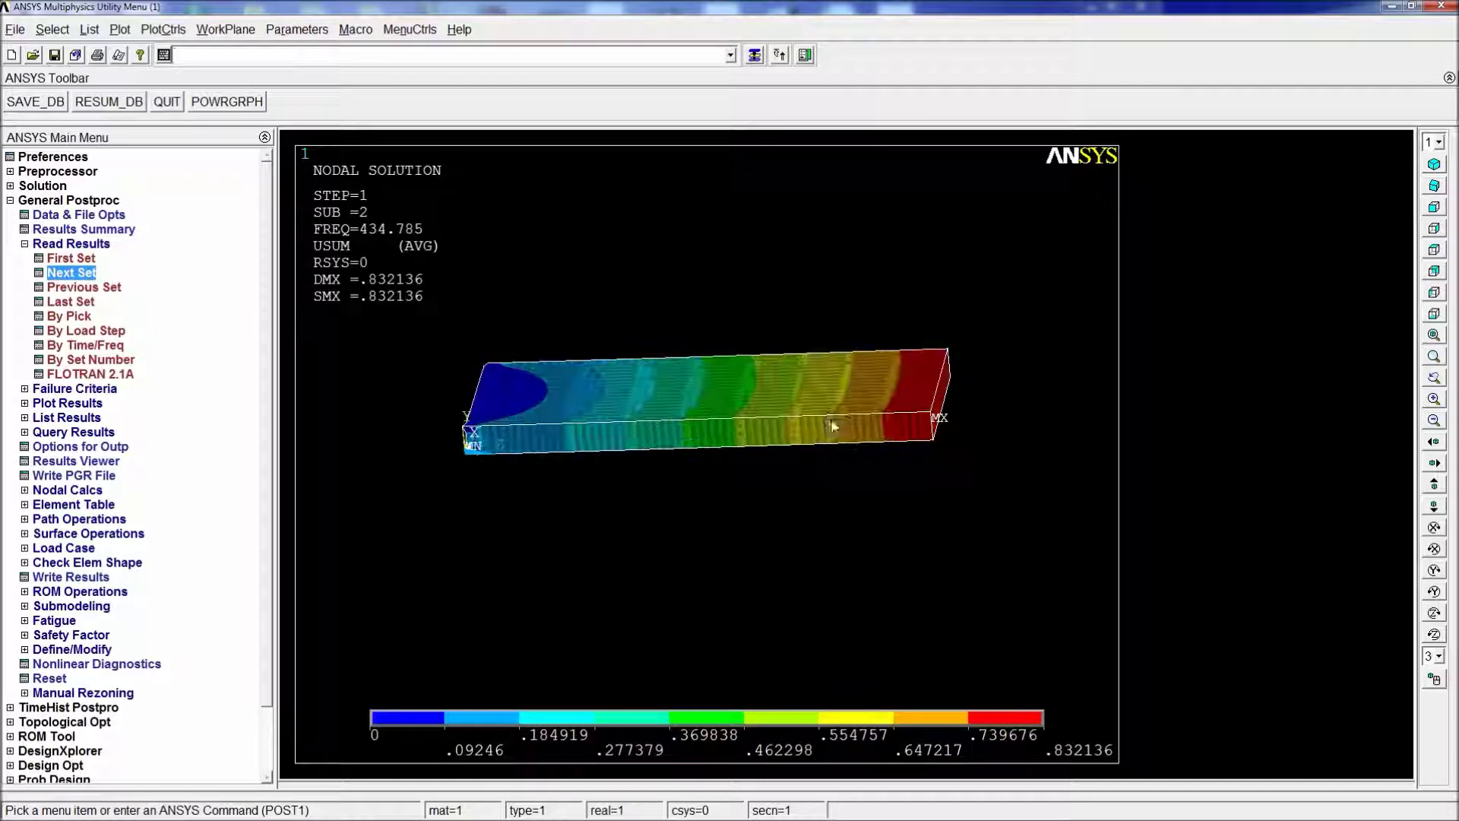
ctrl+right_drag(833, 427, 789, 428)
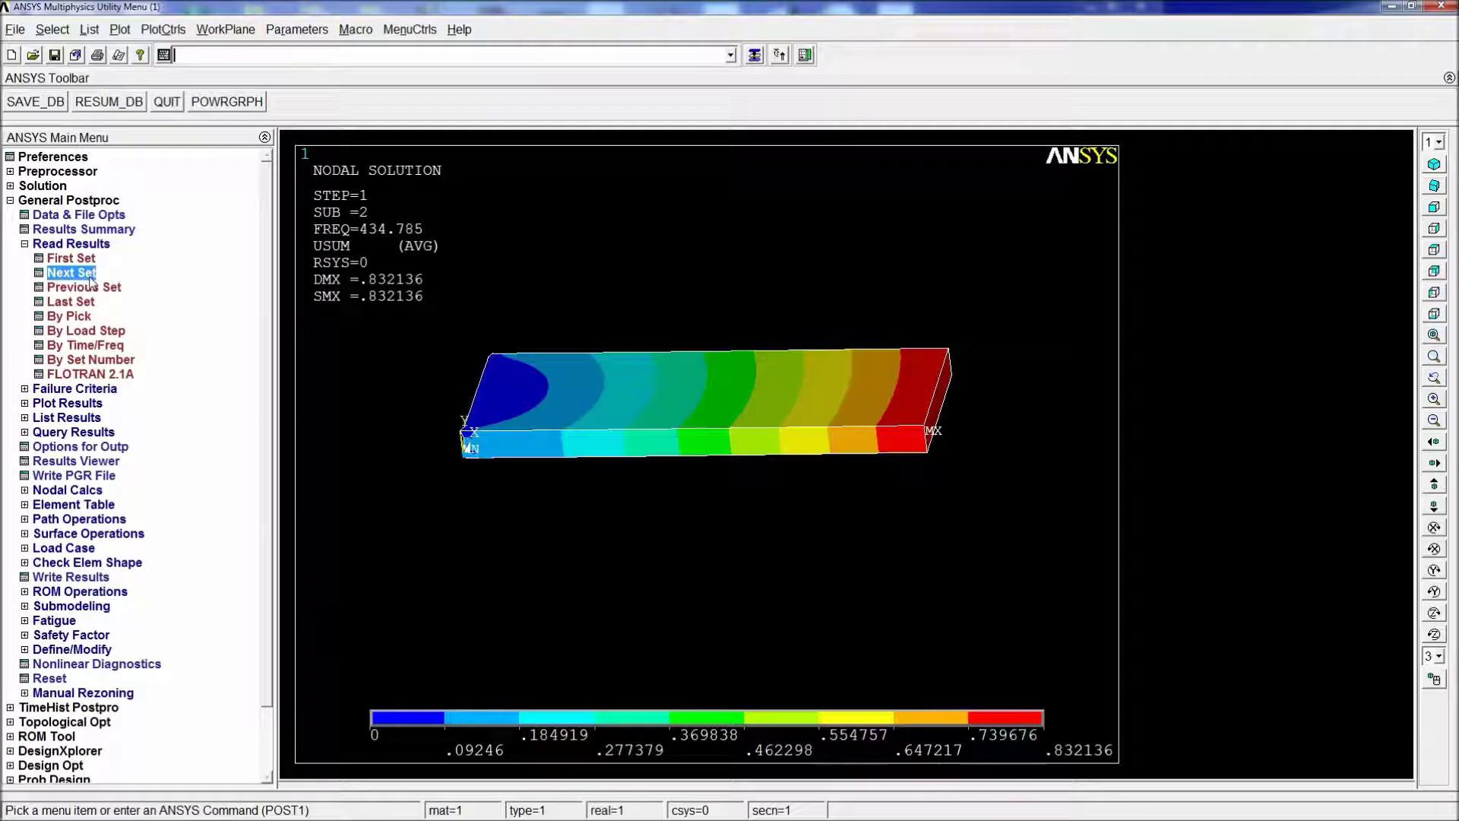
ctrl+right_drag(689, 655, 739, 536)
ctrl+drag(749, 504, 746, 523)
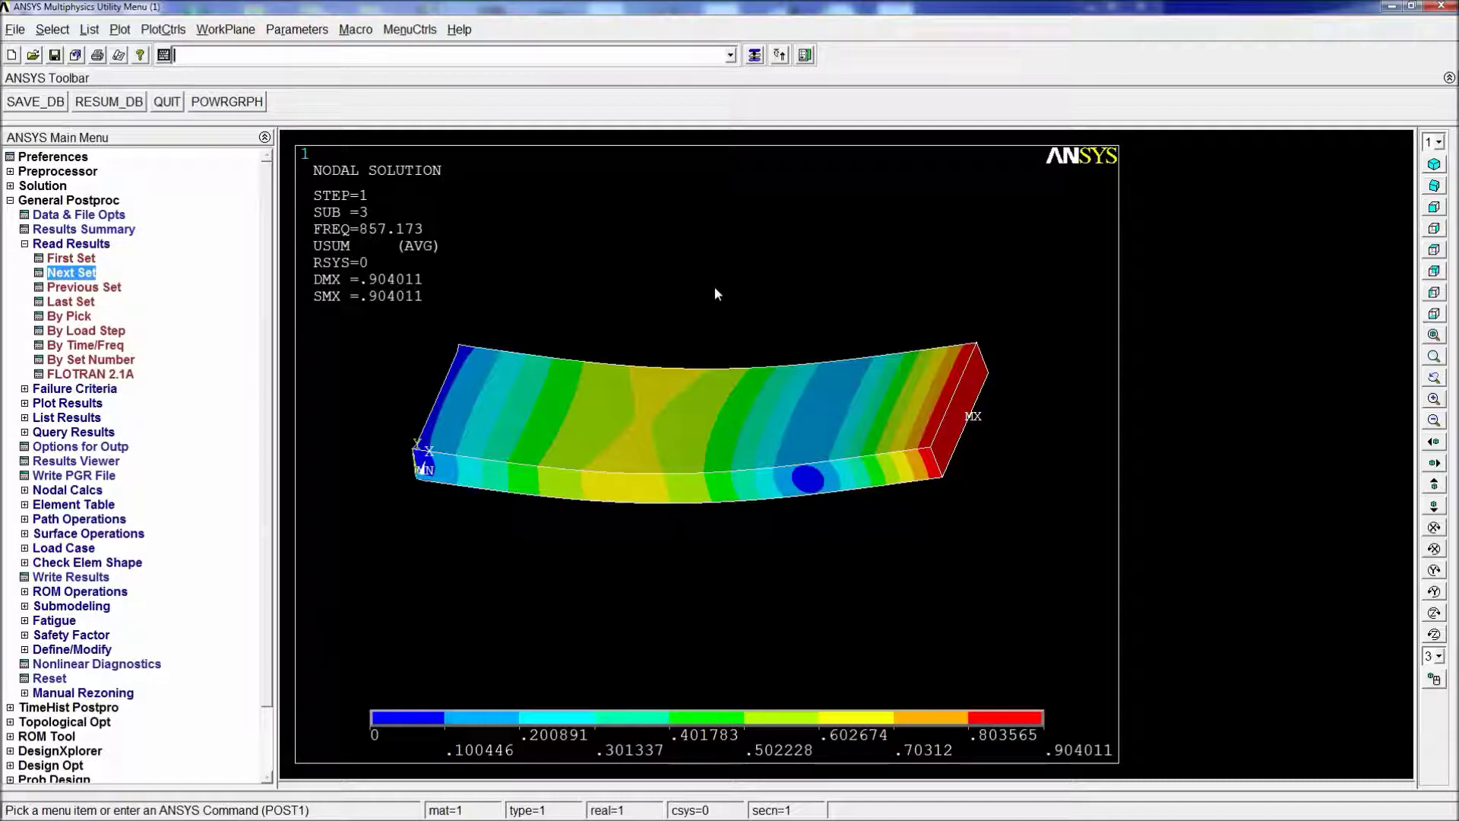
text(dk)
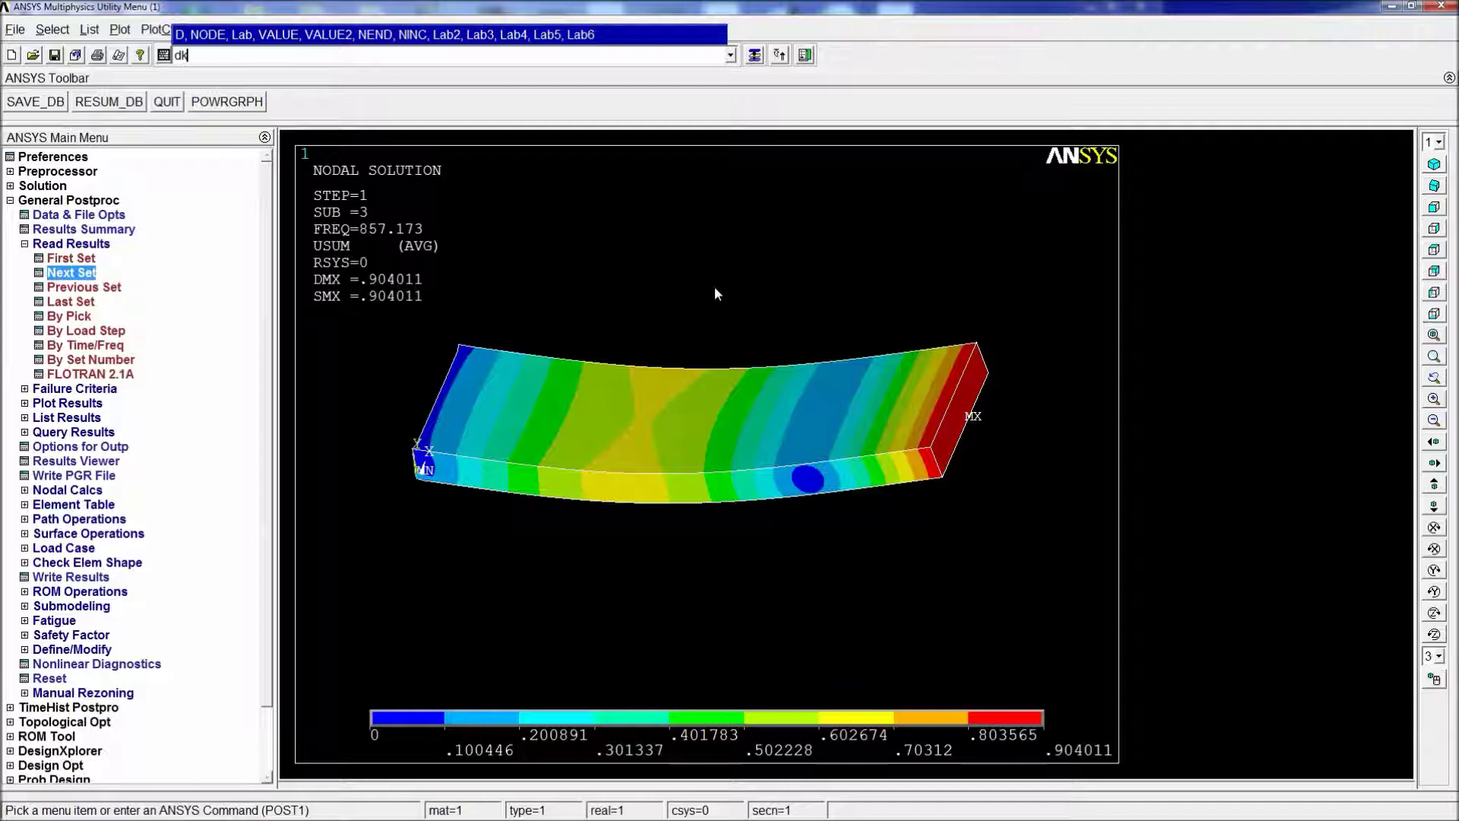
key(BackSpace)
key(BackSpace)
key(BackSpace)
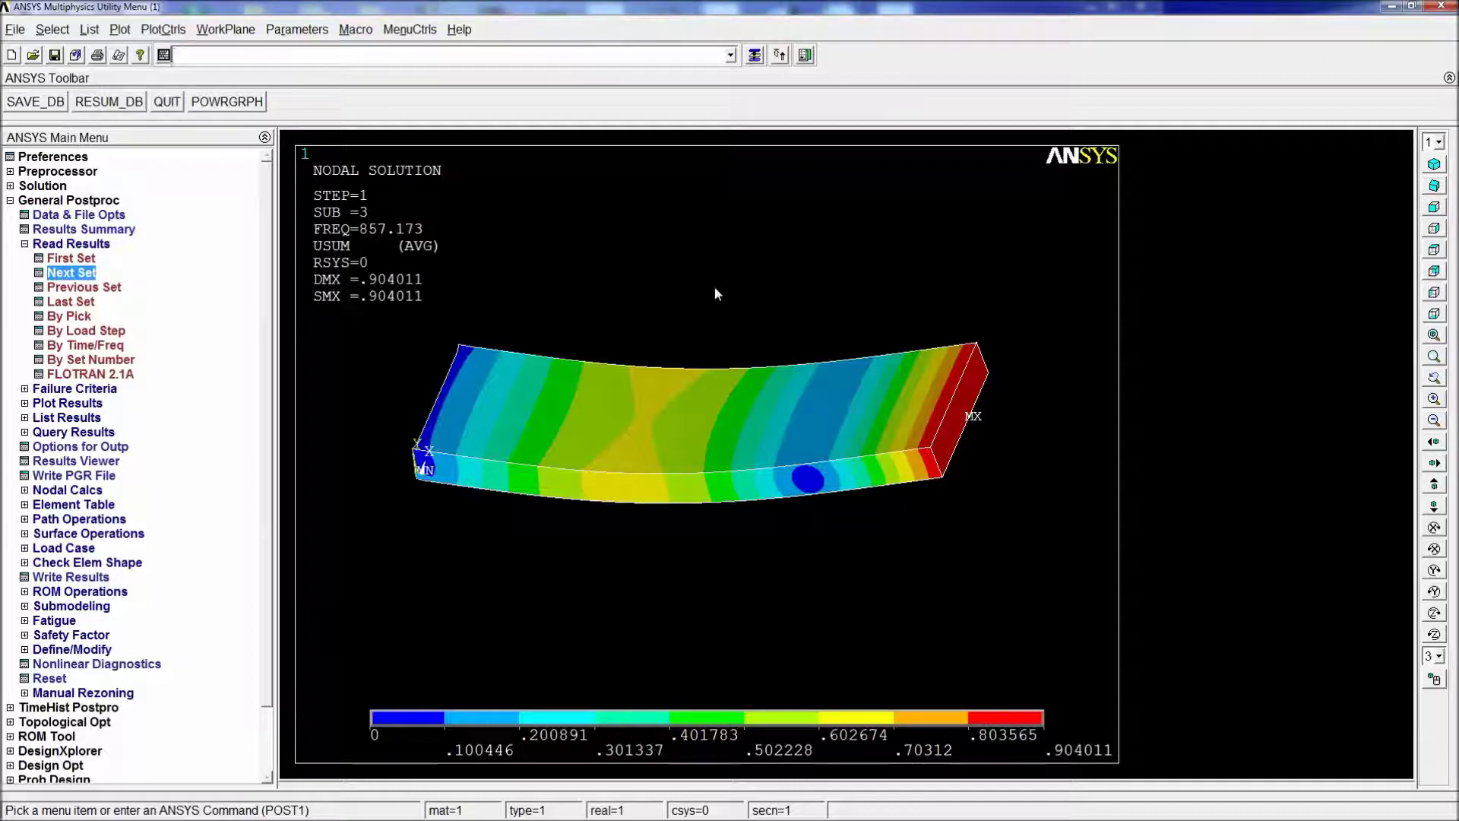
- Plot the block's areas with the aplot command and inspect the undeformed geometry
text(aplot)
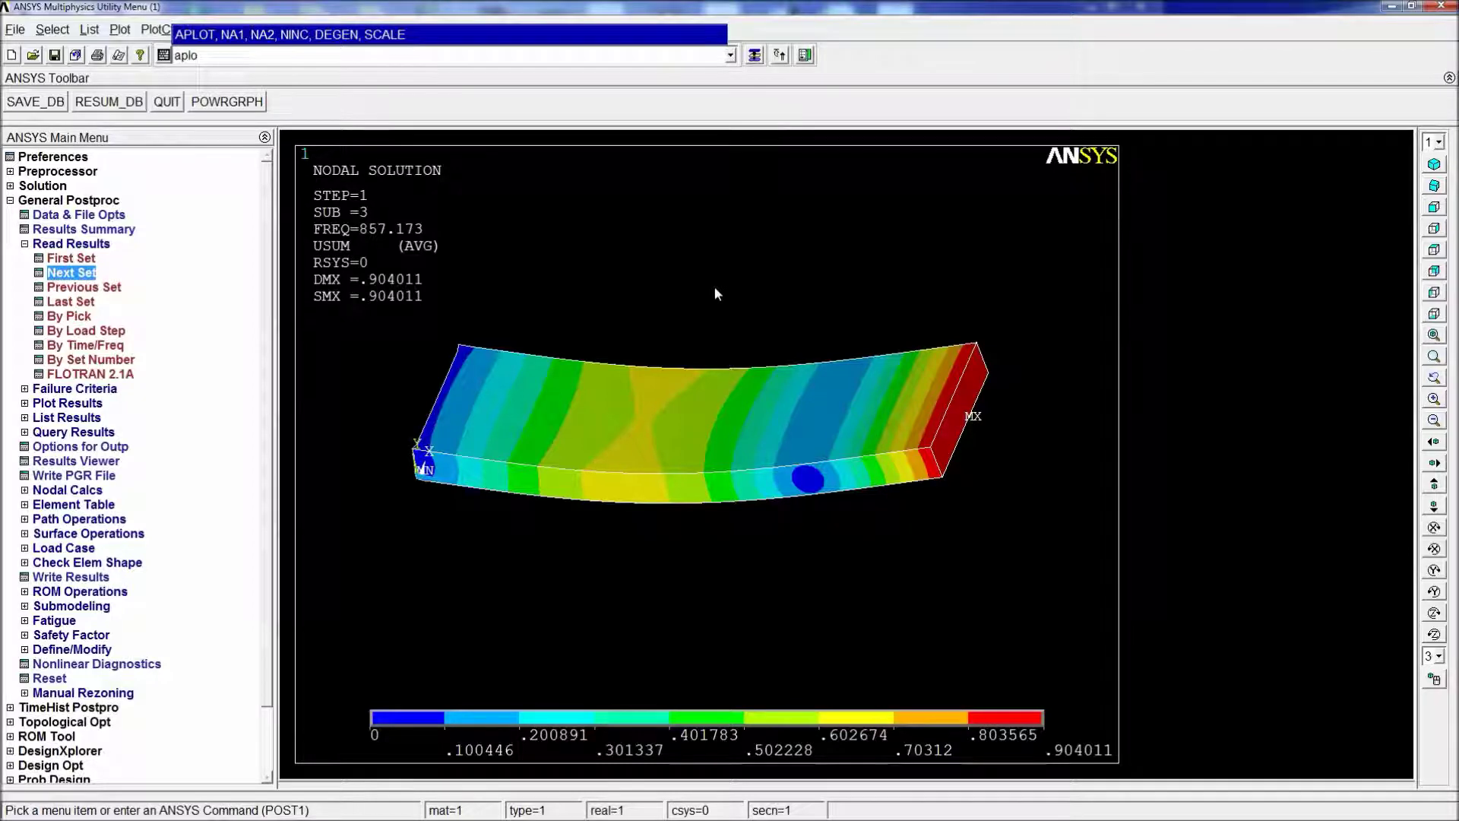
key(Return)
ctrl+right_drag(581, 389, 704, 337)
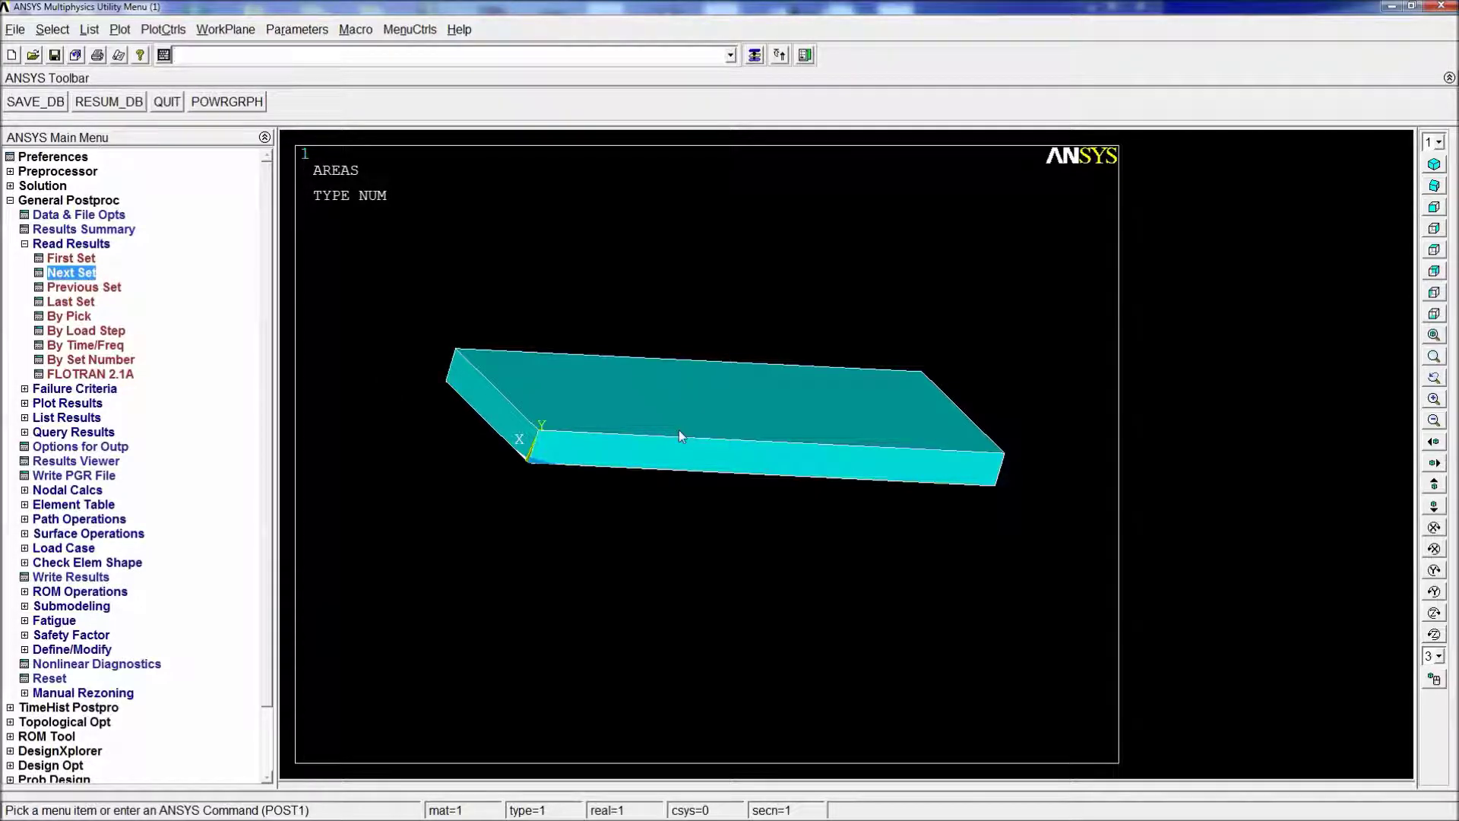
ctrl+right_drag(681, 435, 620, 404)
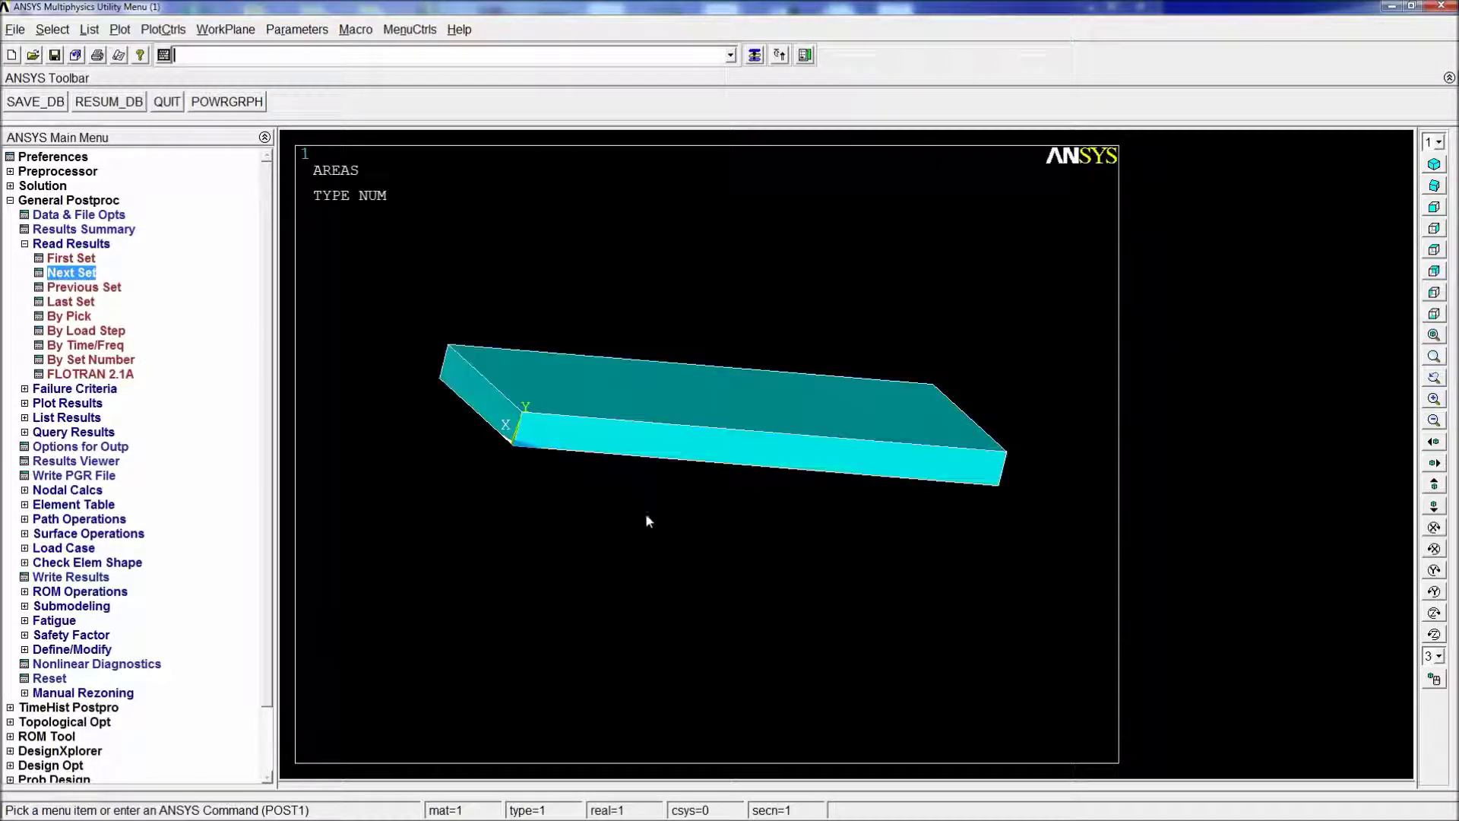